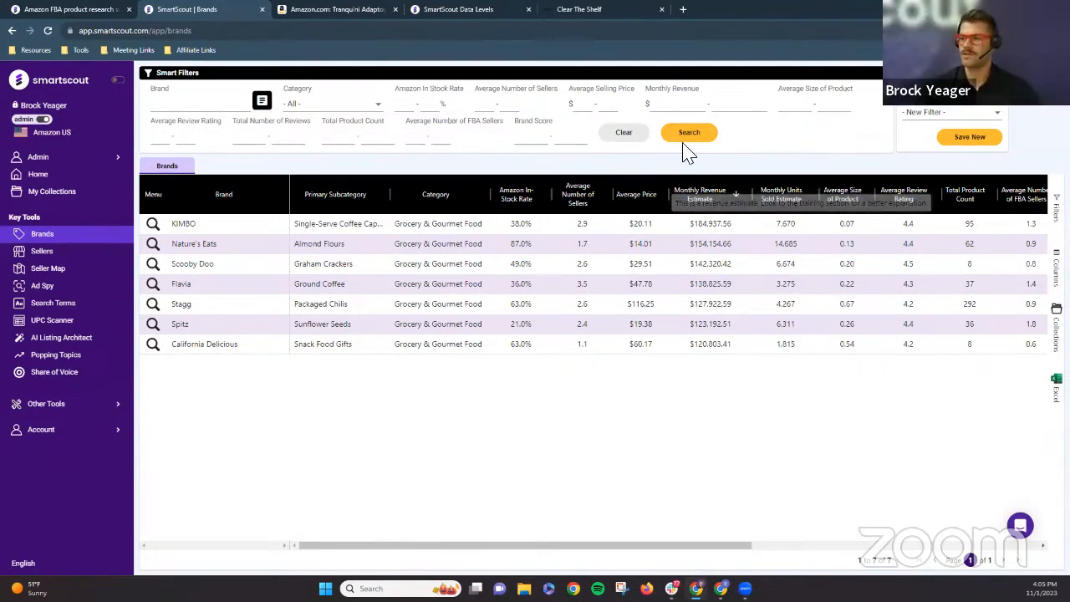
- Run the brand search with all filters empty to reload the full brand list
{"action": "left_click", "coordinate": [686, 145]}
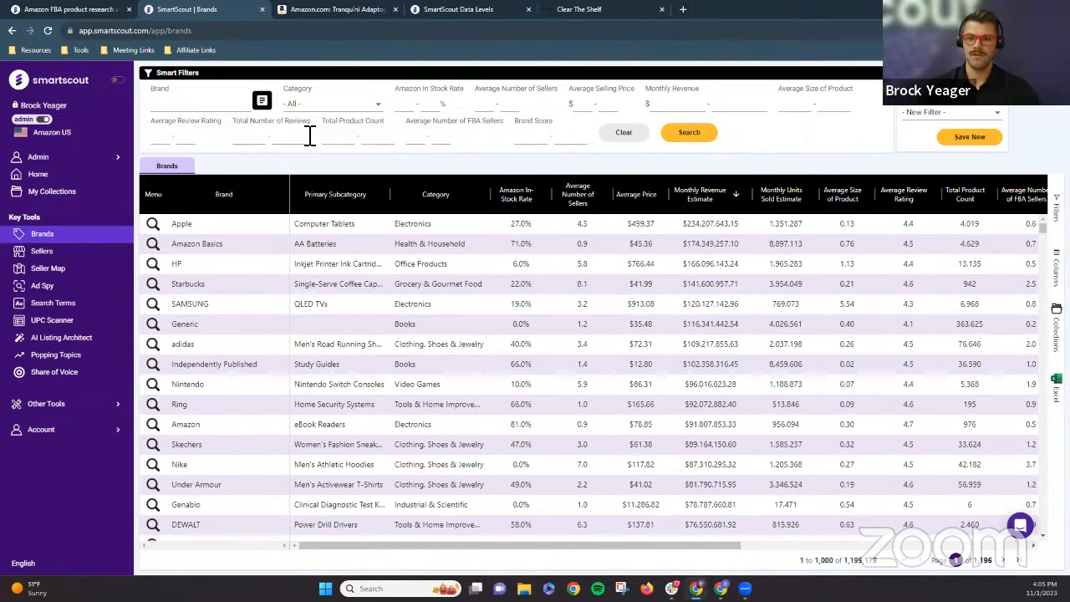
{"action": "left_click", "coordinate": [413, 106]}
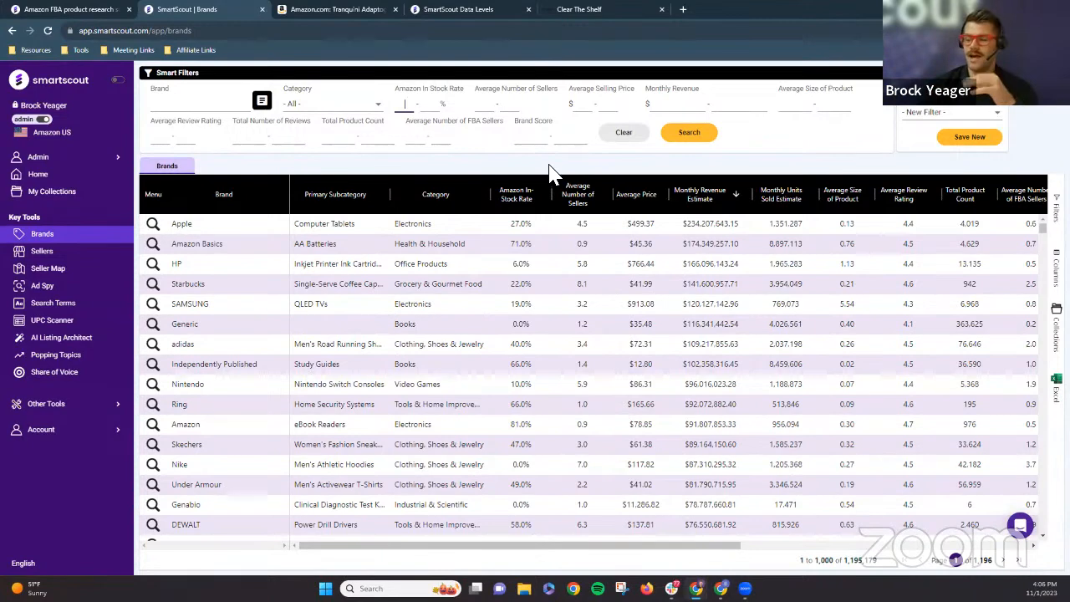
{"action": "left_click", "coordinate": [701, 138]}
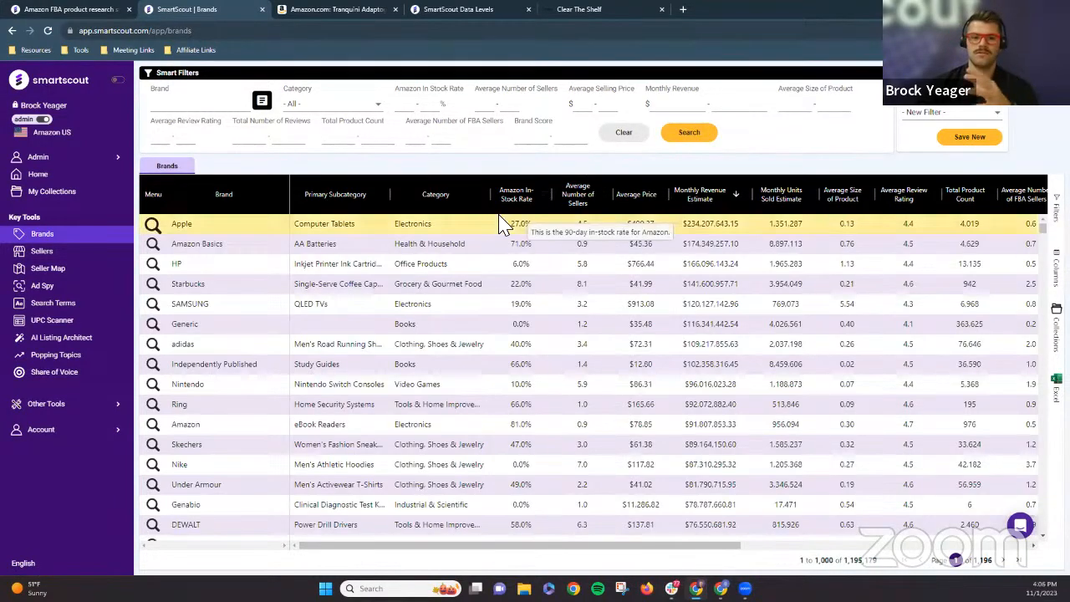
- Set the brand filters to an Amazon in-stock rate of 0 to 10% and a minimum monthly revenue of $20000
{"action": "left_click", "coordinate": [413, 107]}
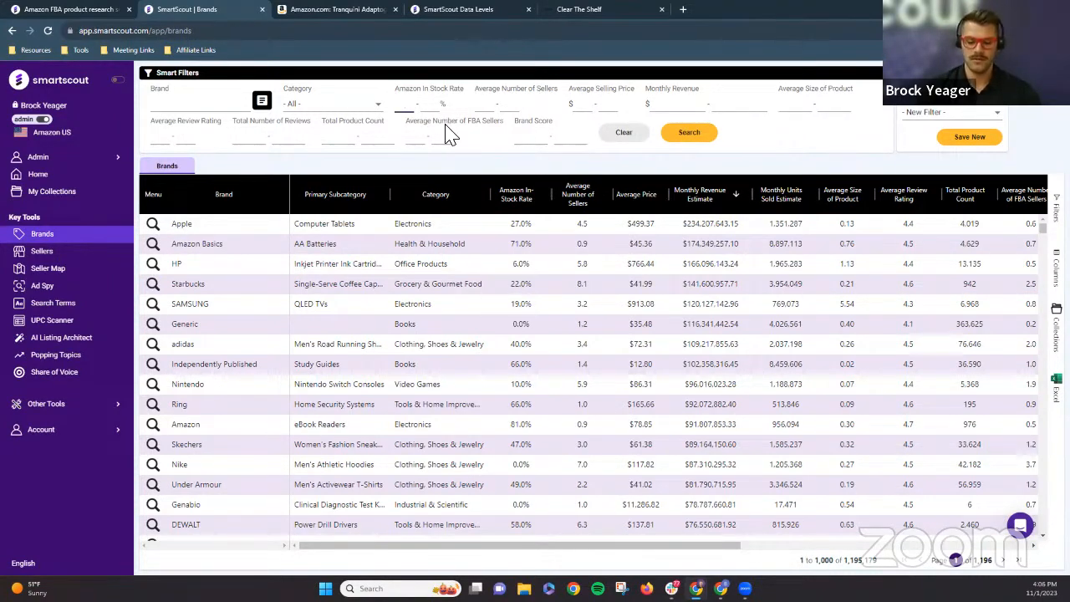
{"action": "type", "text": "01"}
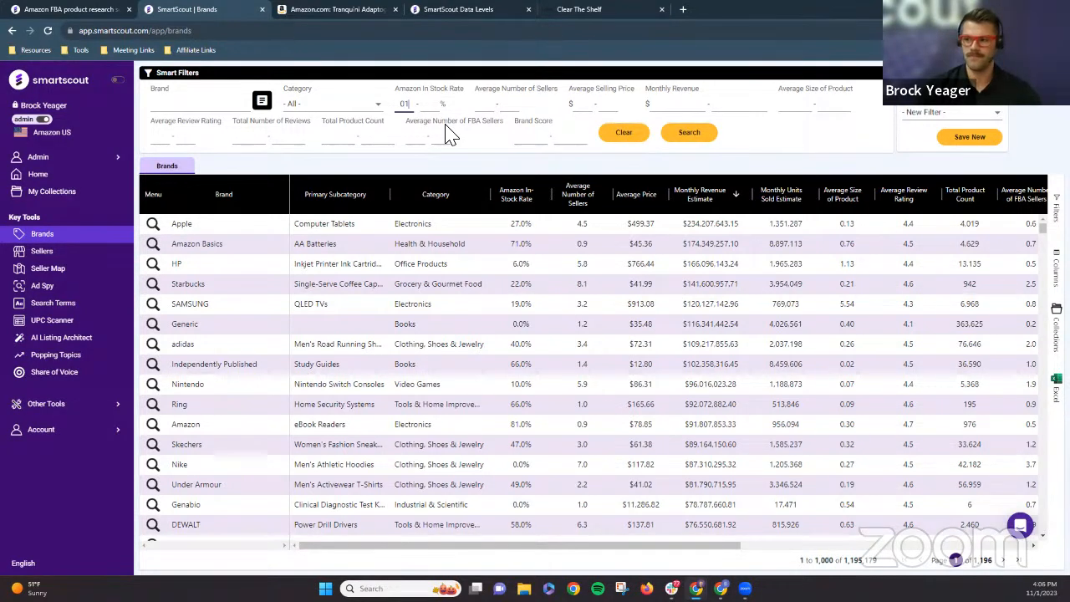
{"action": "left_click", "coordinate": [441, 107]}
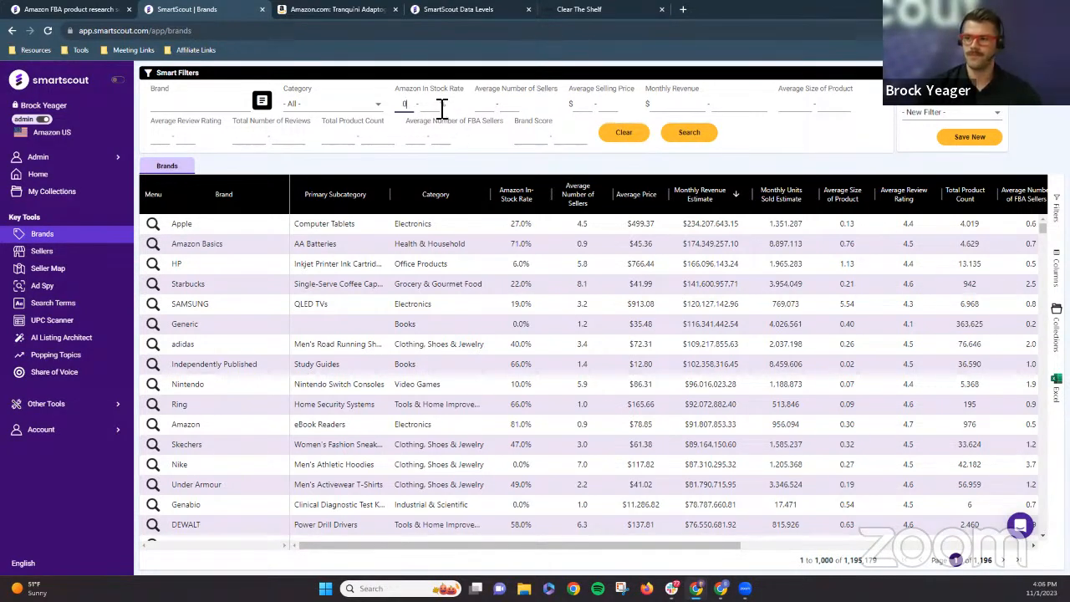
{"action": "left_click", "coordinate": [676, 106]}
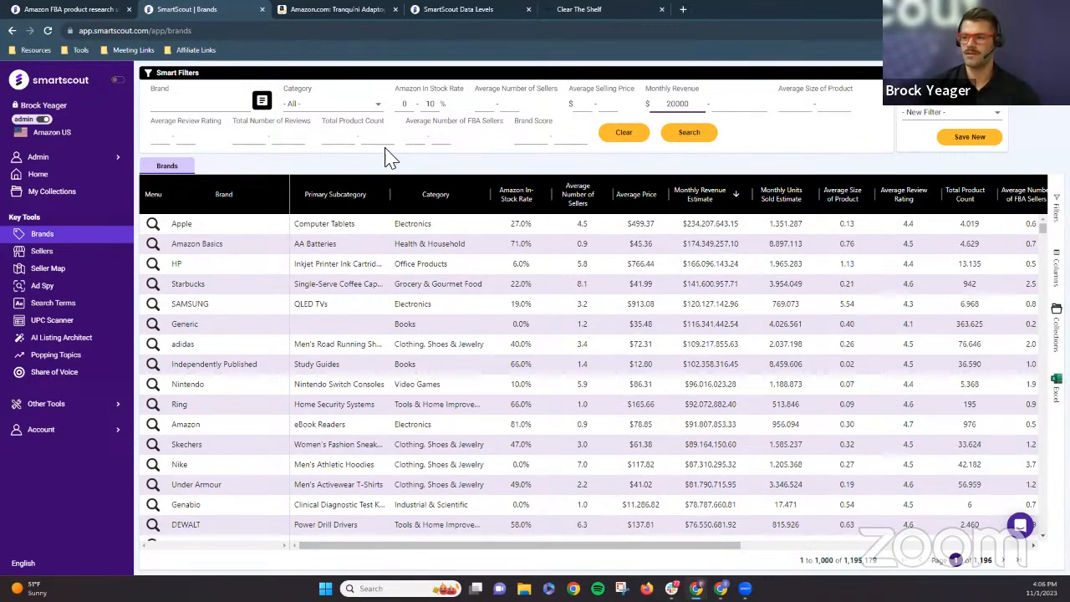
- Limit the average number of FBA sellers to 2 to 10 and run the brand search
{"action": "left_click", "coordinate": [414, 144]}
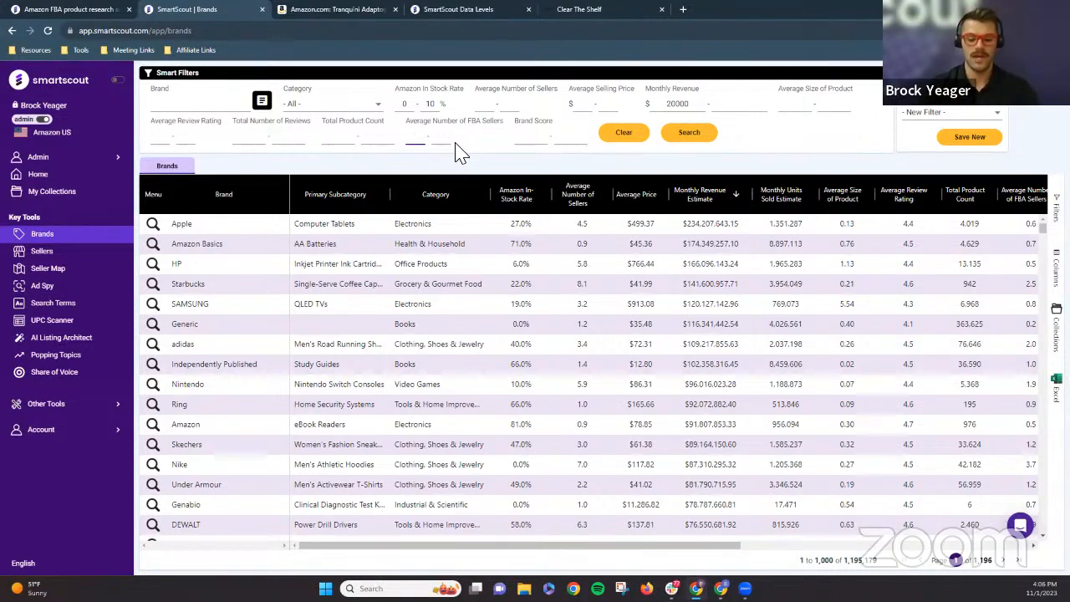
{"action": "type", "text": "2"}
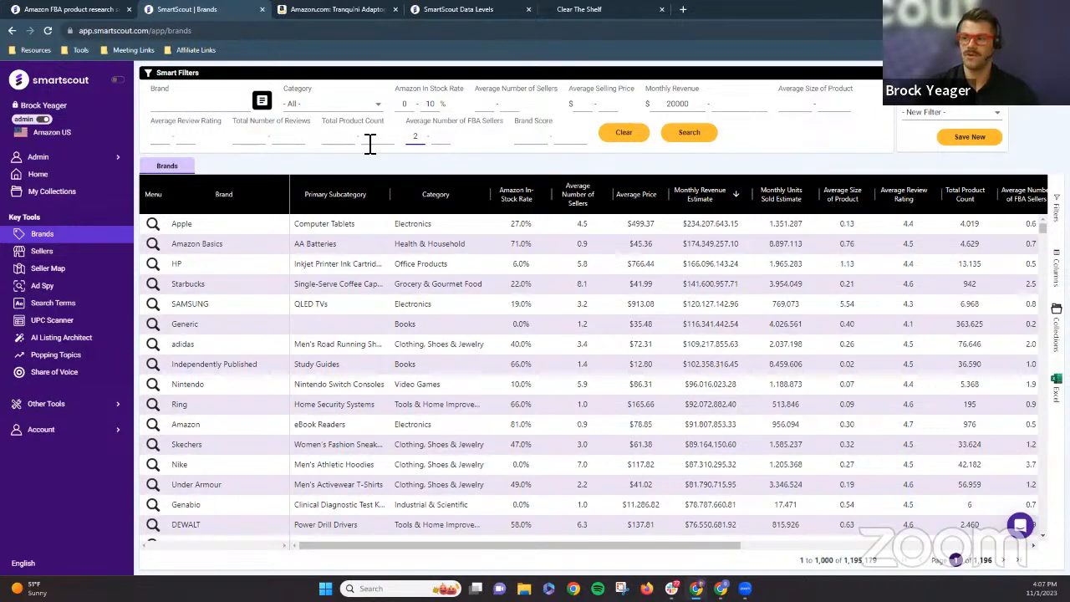
{"action": "left_click", "coordinate": [442, 140]}
{"action": "type", "text": "10"}
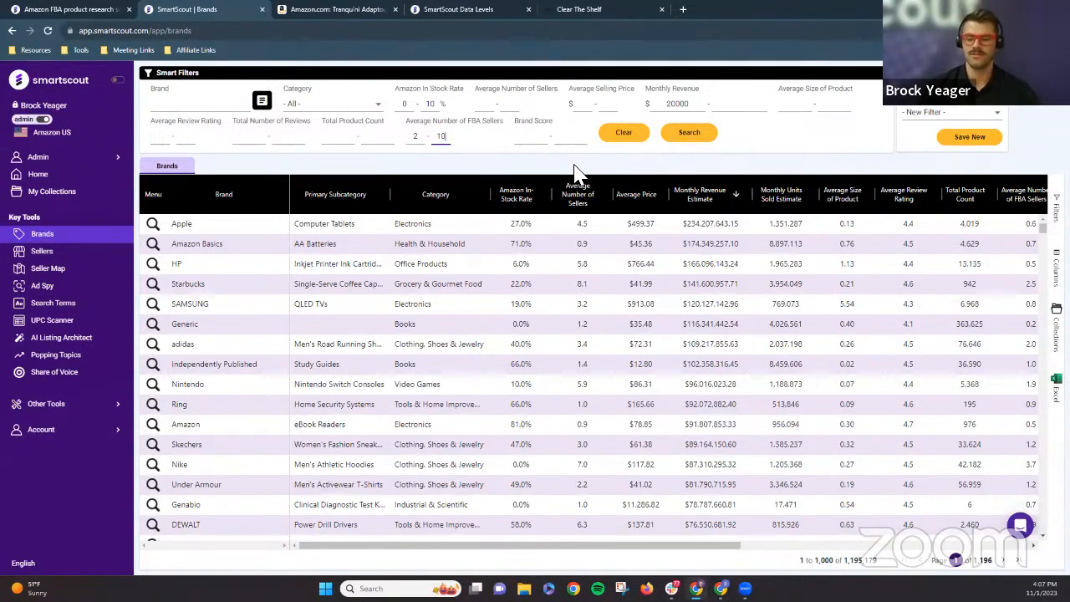
{"action": "left_click", "coordinate": [690, 141]}
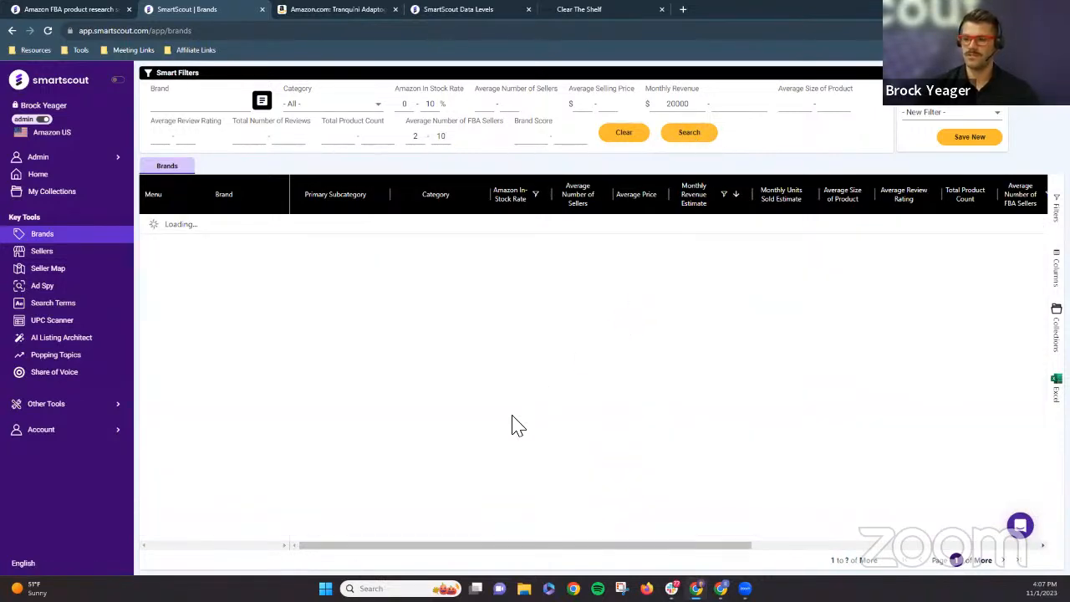
- Filter the brand results to a maximum dominant seller sales percentage of 60
{"action": "left_click_drag", "start_coordinate": [476, 548], "coordinate": [675, 548]}
{"action": "left_click_drag", "start_coordinate": [595, 544], "coordinate": [696, 555]}
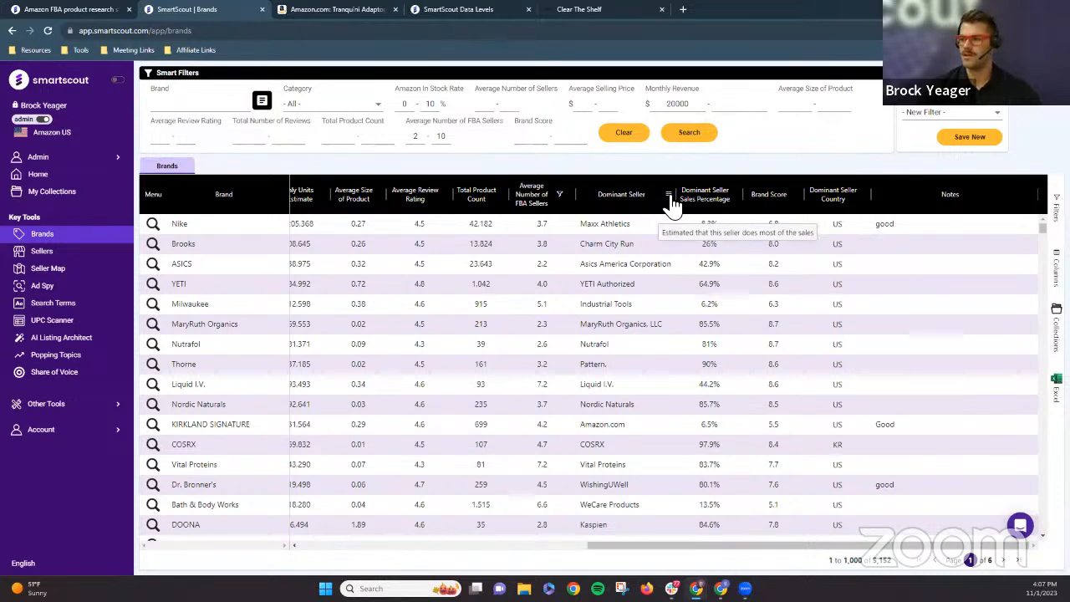
{"action": "left_click", "coordinate": [668, 196]}
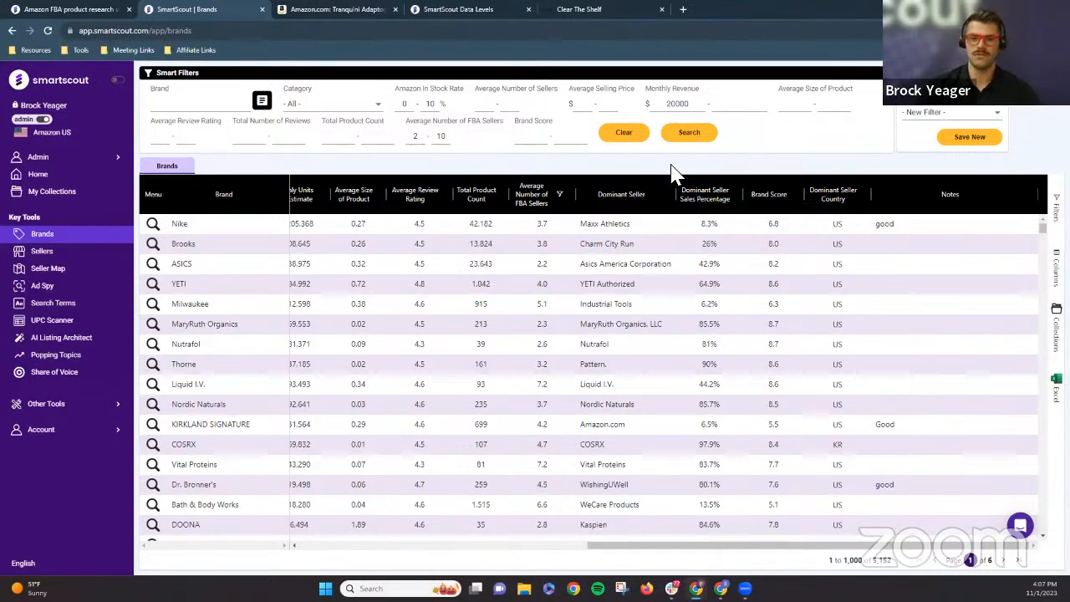
{"action": "left_click", "coordinate": [736, 198]}
{"action": "left_click", "coordinate": [777, 240]}
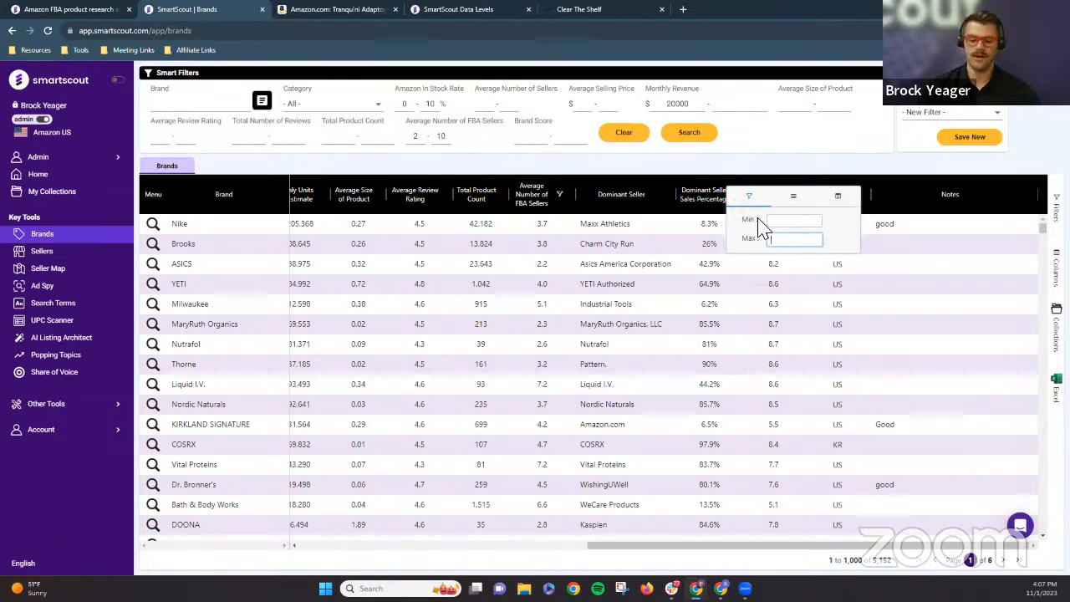
{"action": "type", "text": "60"}
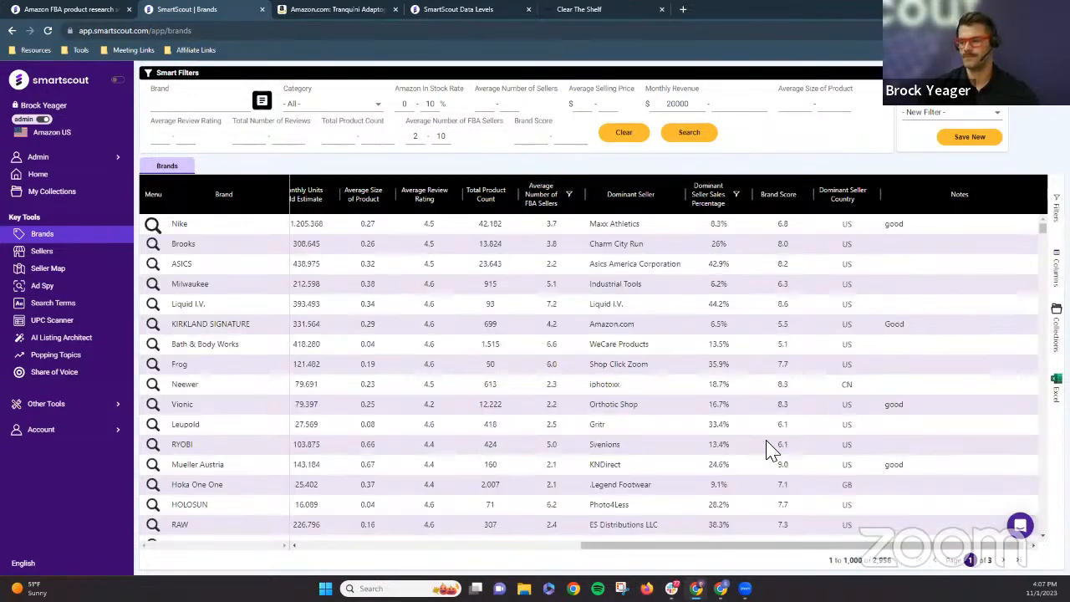
- Review the filtered brands' sales columns and open the dashboard for the Milwaukee brand
{"action": "left_click_drag", "start_coordinate": [799, 552], "coordinate": [604, 547]}
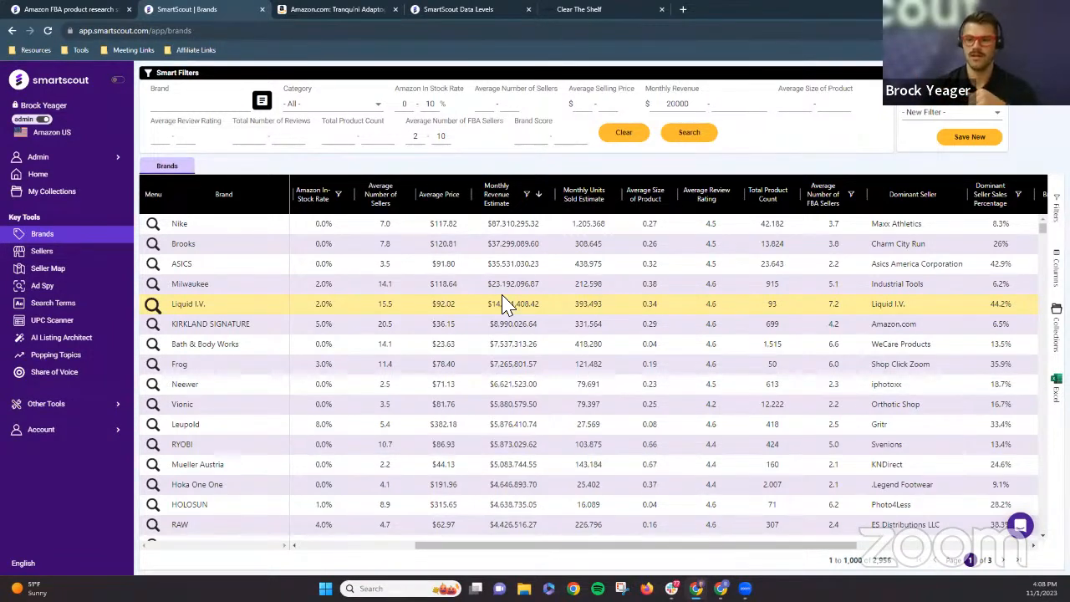
{"action": "left_click_drag", "start_coordinate": [564, 551], "coordinate": [456, 542]}
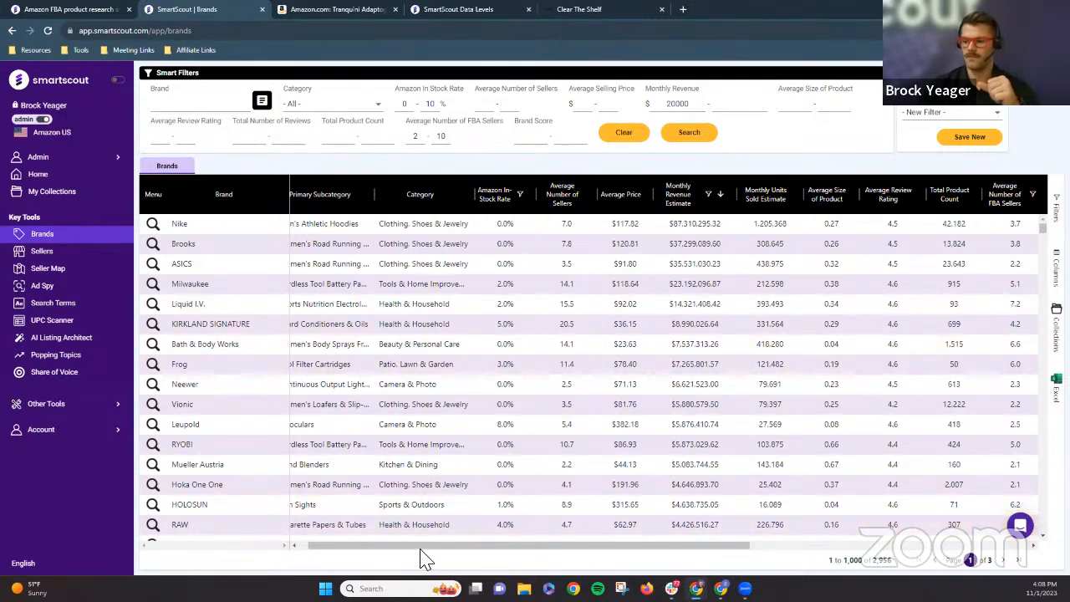
{"action": "left_click_drag", "start_coordinate": [419, 549], "coordinate": [409, 550]}
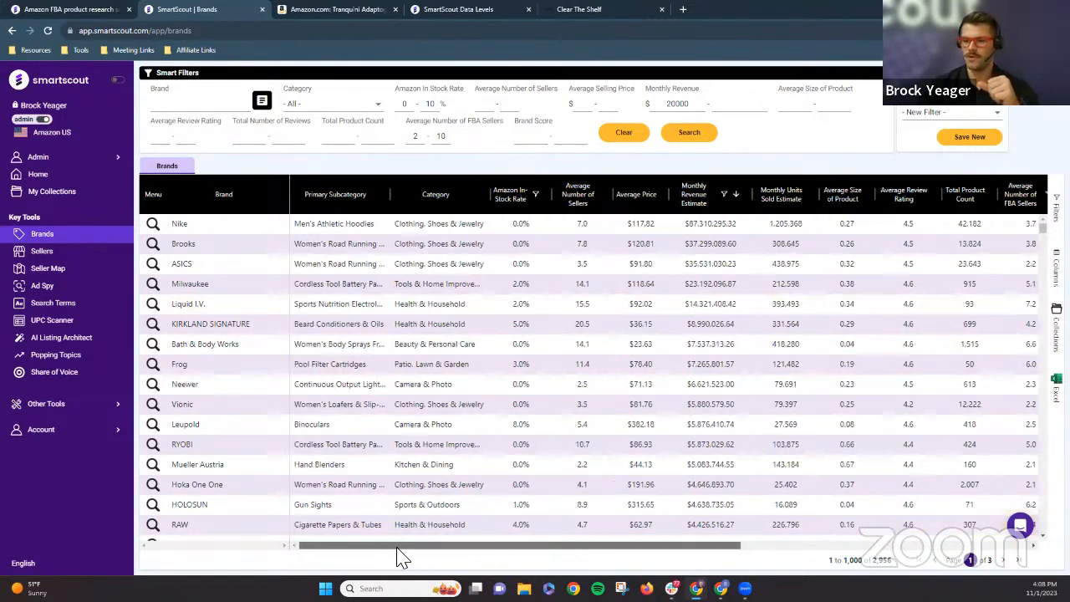
{"action": "left_click", "coordinate": [159, 286]}
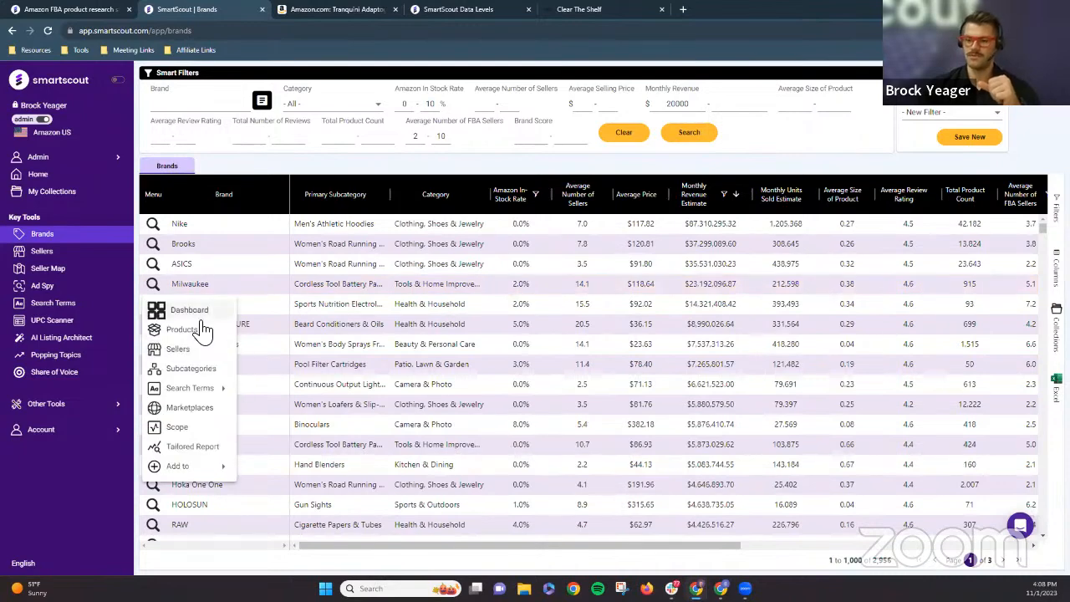
{"action": "left_click", "coordinate": [195, 311]}
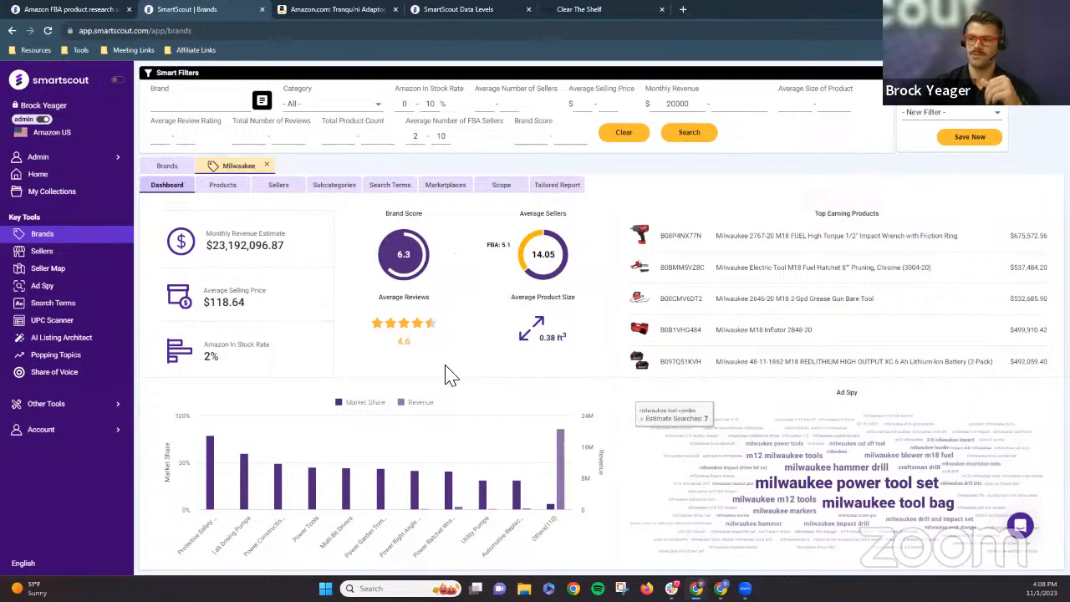
- Open Milwaukee's product list and examine its in-stock rate, seller and revenue columns
{"action": "left_click", "coordinate": [237, 191]}
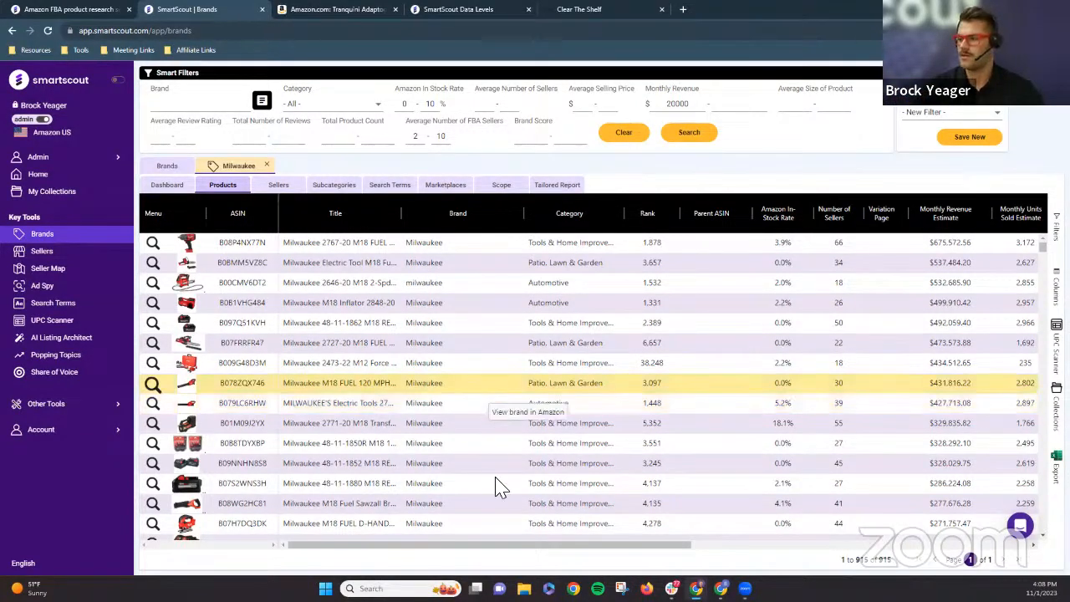
{"action": "left_click_drag", "start_coordinate": [506, 544], "coordinate": [533, 543]}
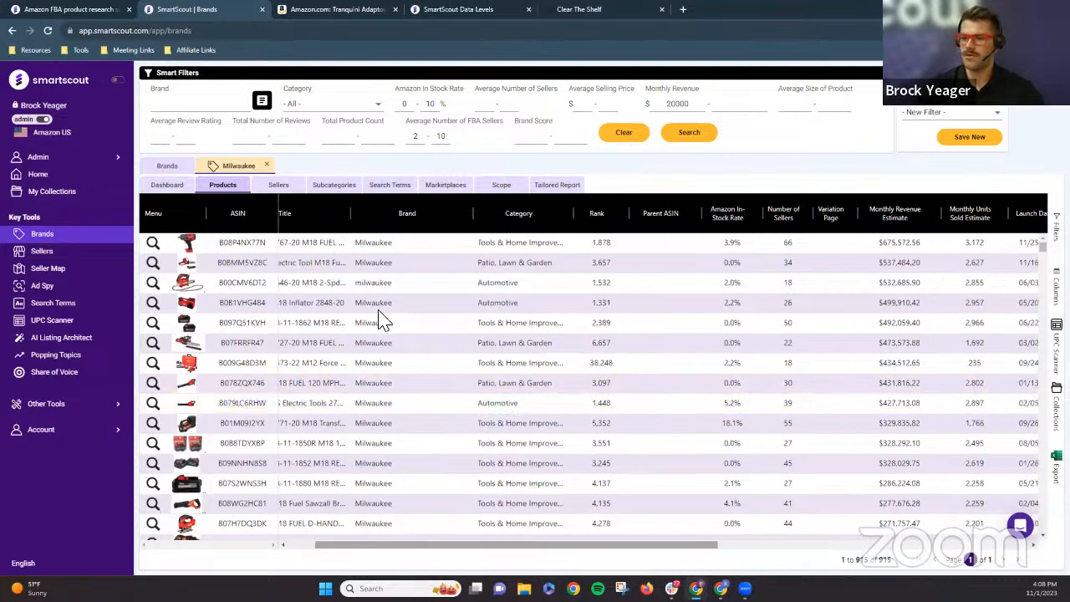
{"action": "left_click_drag", "start_coordinate": [440, 544], "coordinate": [471, 544]}
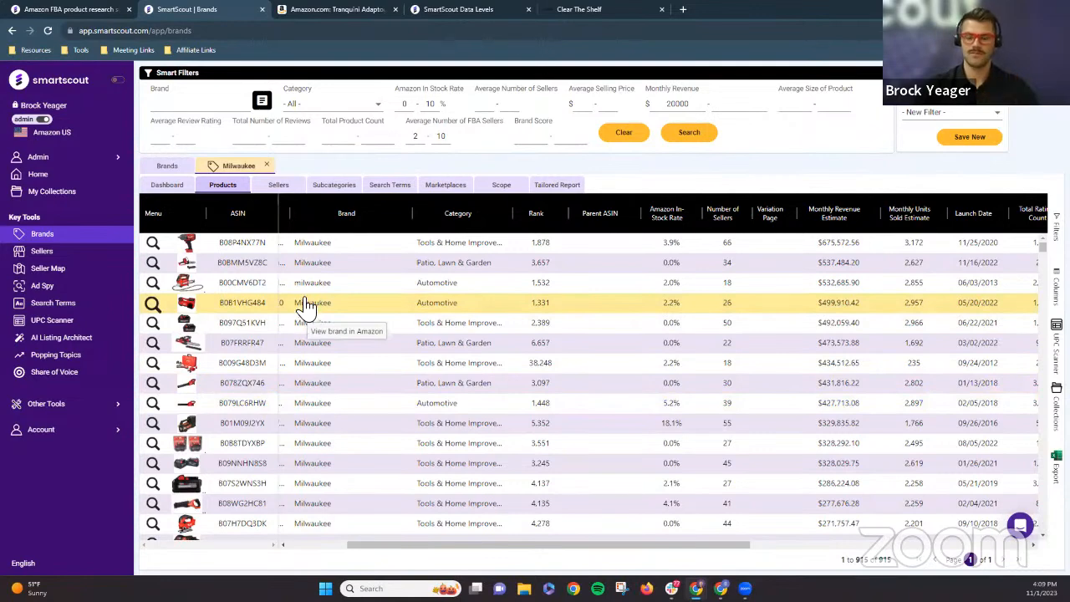
- Open the list of sellers carrying Milwaukee and go to its fifth page
{"action": "left_click", "coordinate": [284, 192]}
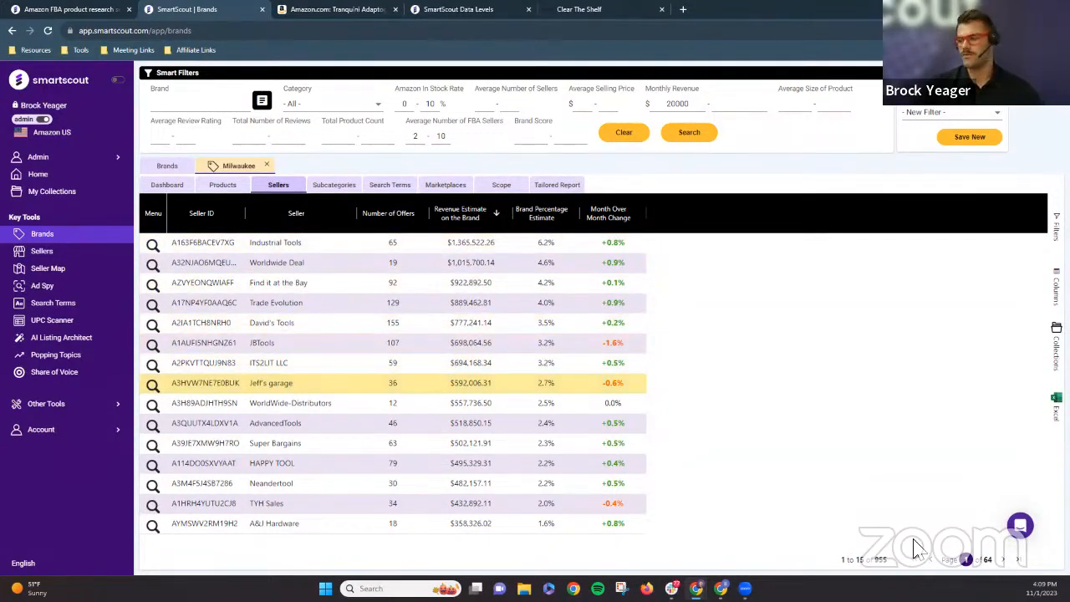
{"action": "left_click", "coordinate": [1003, 560]}
{"action": "left_click", "coordinate": [1002, 560]}
{"action": "left_click", "coordinate": [1003, 560]}
{"action": "left_click", "coordinate": [1003, 560]}
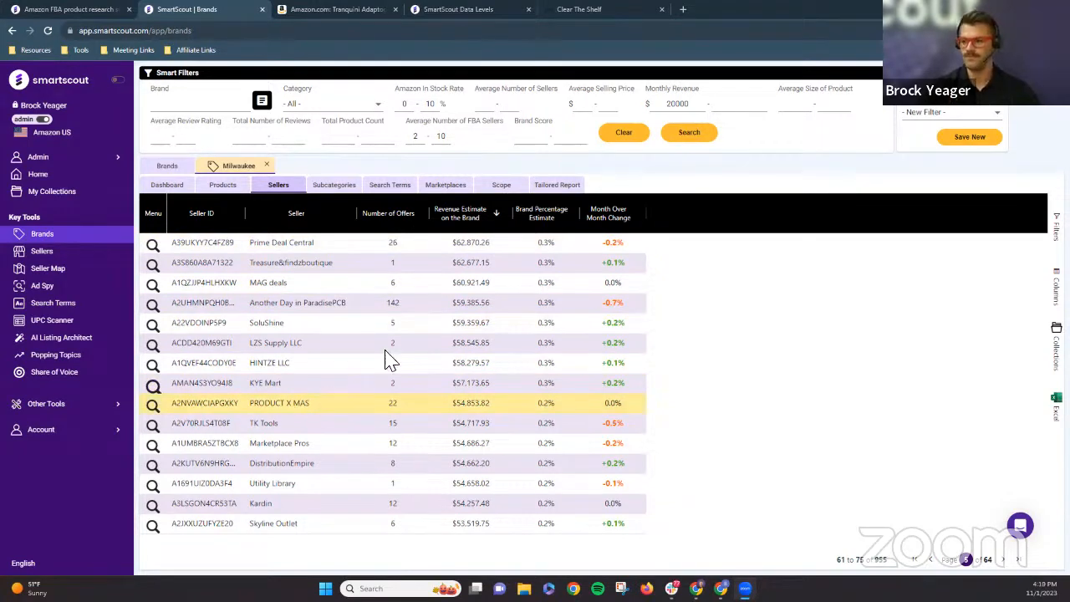
- Open the details of the seller PRODUCT X MAS and highlight its monthly revenue figure
{"action": "left_click", "coordinate": [153, 407]}
{"action": "left_click", "coordinate": [178, 436]}
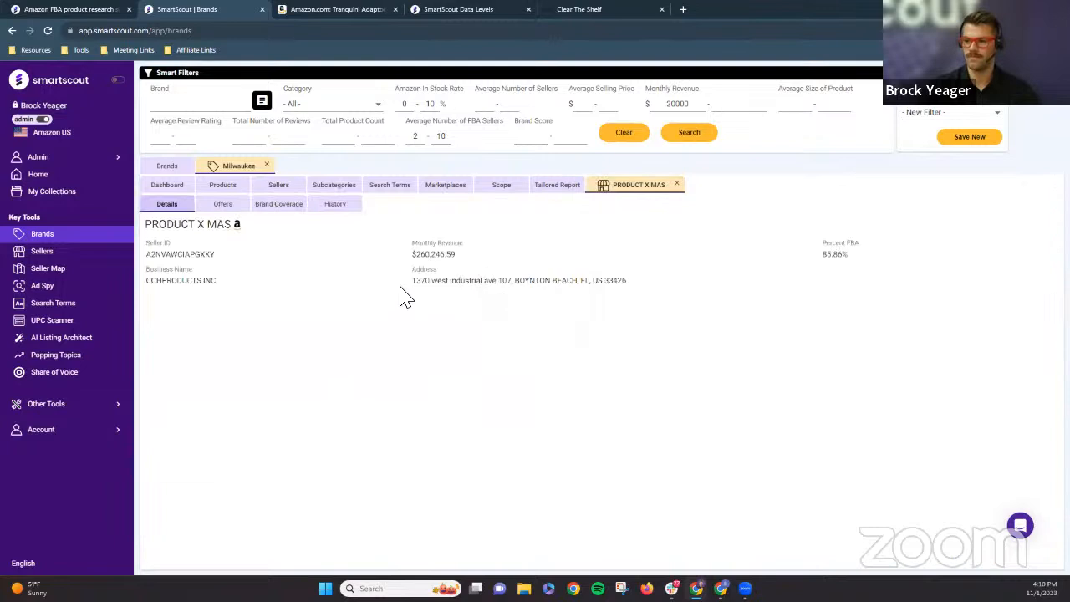
{"action": "double_click", "coordinate": [457, 256]}
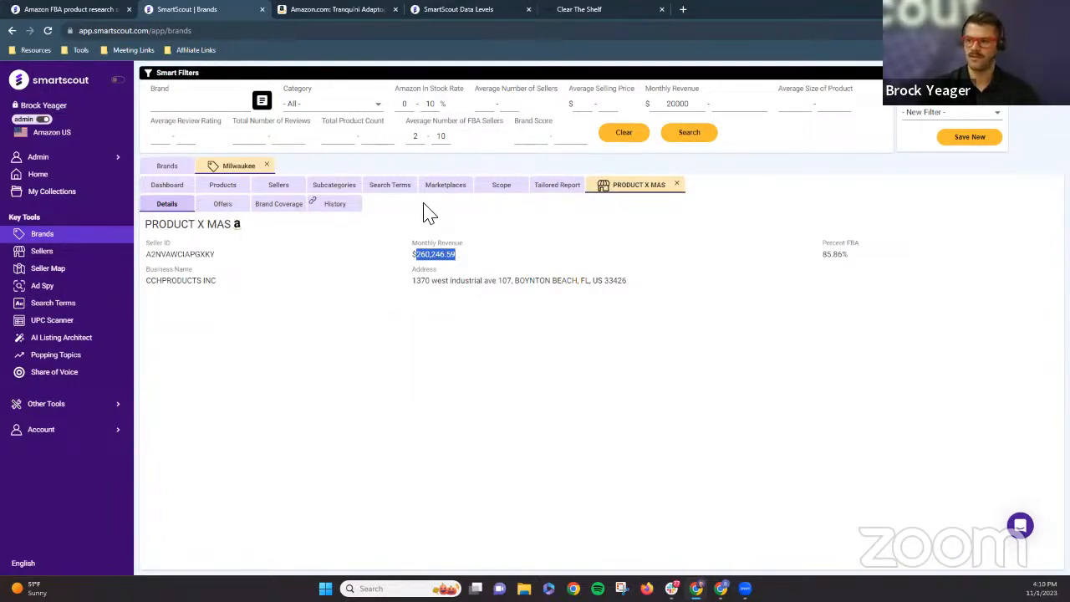
- Return to Milwaukee's seller list and go back to its first page
{"action": "left_click", "coordinate": [288, 188]}
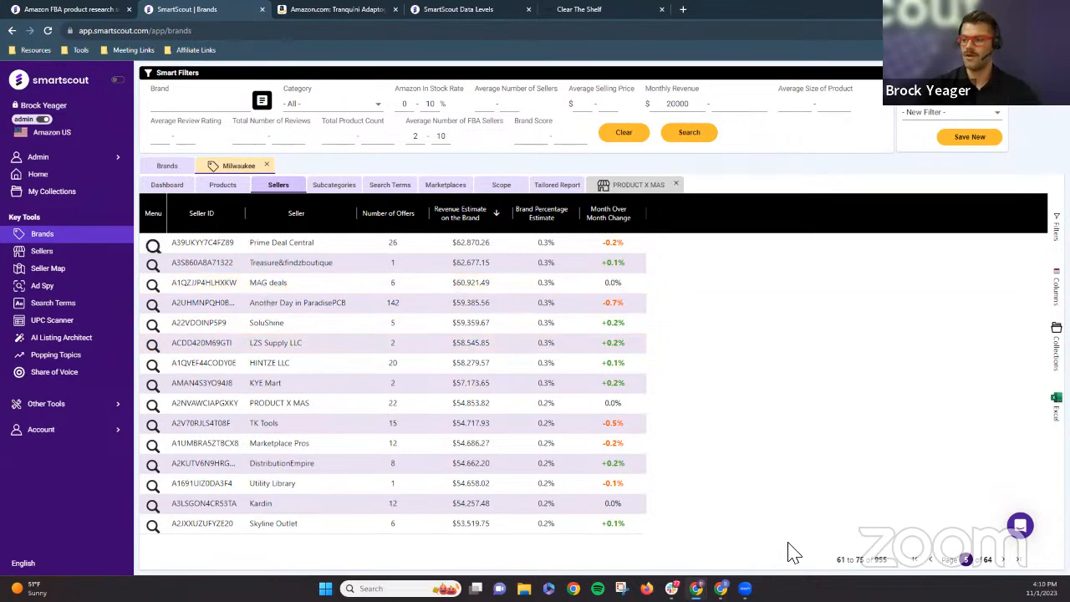
{"action": "left_click", "coordinate": [932, 560]}
{"action": "left_click", "coordinate": [932, 560]}
{"action": "left_click", "coordinate": [932, 560]}
{"action": "left_click", "coordinate": [931, 560]}
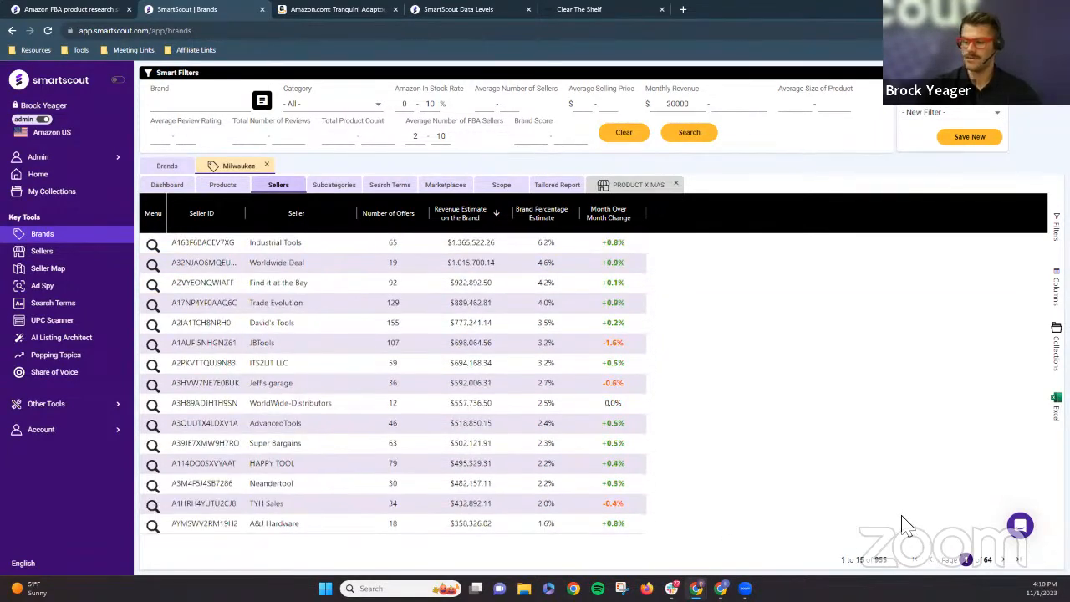
- Filter Milwaukee's product list to a Buy Box price between 20 and 80
{"action": "left_click", "coordinate": [223, 185]}
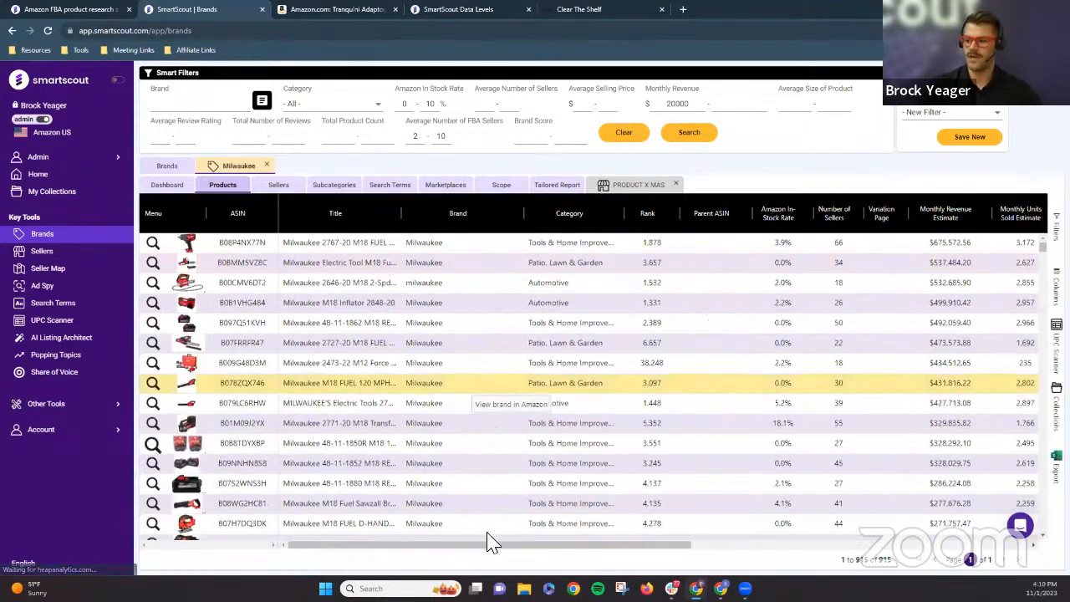
{"action": "left_click_drag", "start_coordinate": [490, 544], "coordinate": [530, 563]}
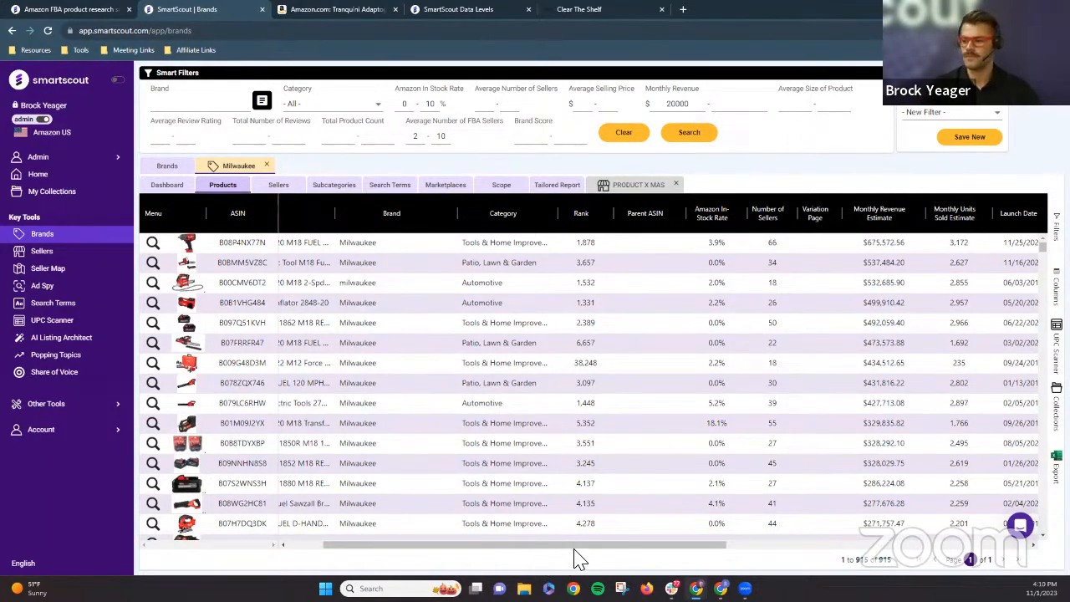
{"action": "left_click_drag", "start_coordinate": [579, 553], "coordinate": [702, 561]}
{"action": "left_click_drag", "start_coordinate": [620, 547], "coordinate": [727, 548]}
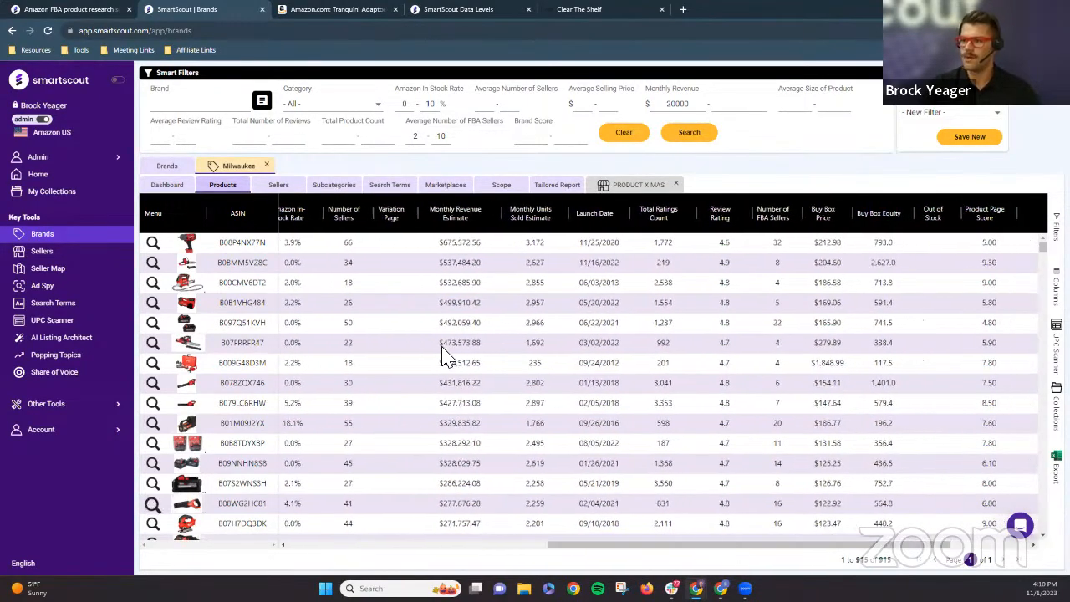
{"action": "left_click", "coordinate": [844, 214]}
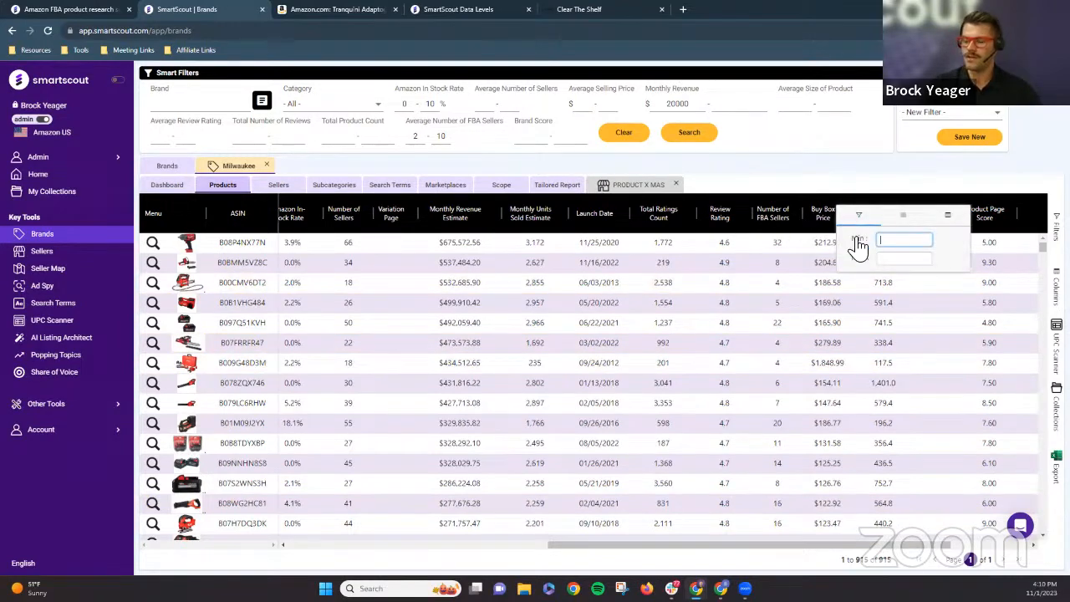
{"action": "type", "text": "20"}
{"action": "left_click", "coordinate": [914, 261]}
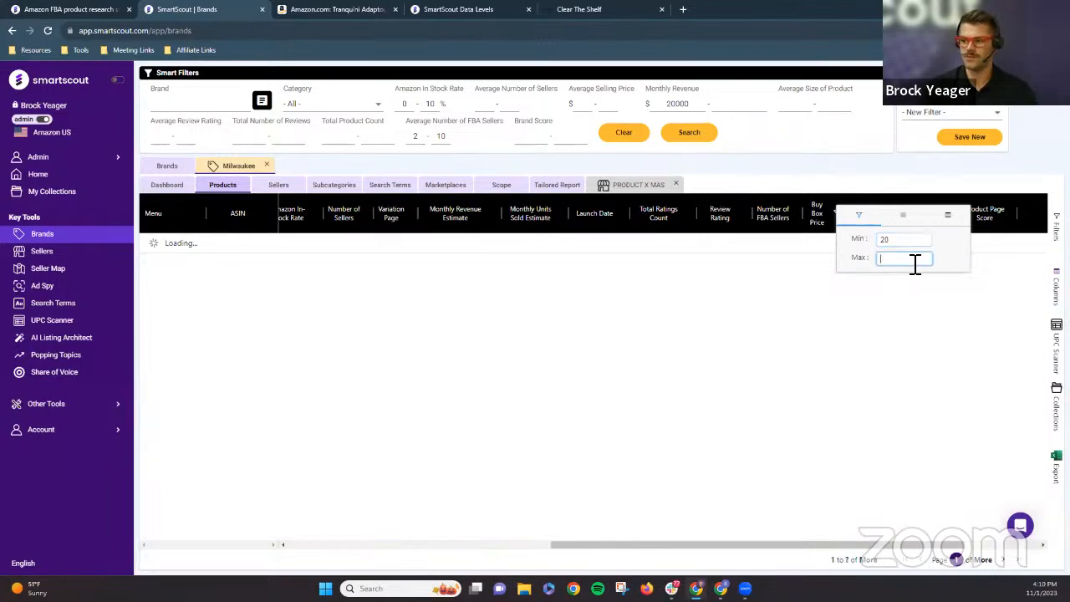
{"action": "type", "text": "80"}
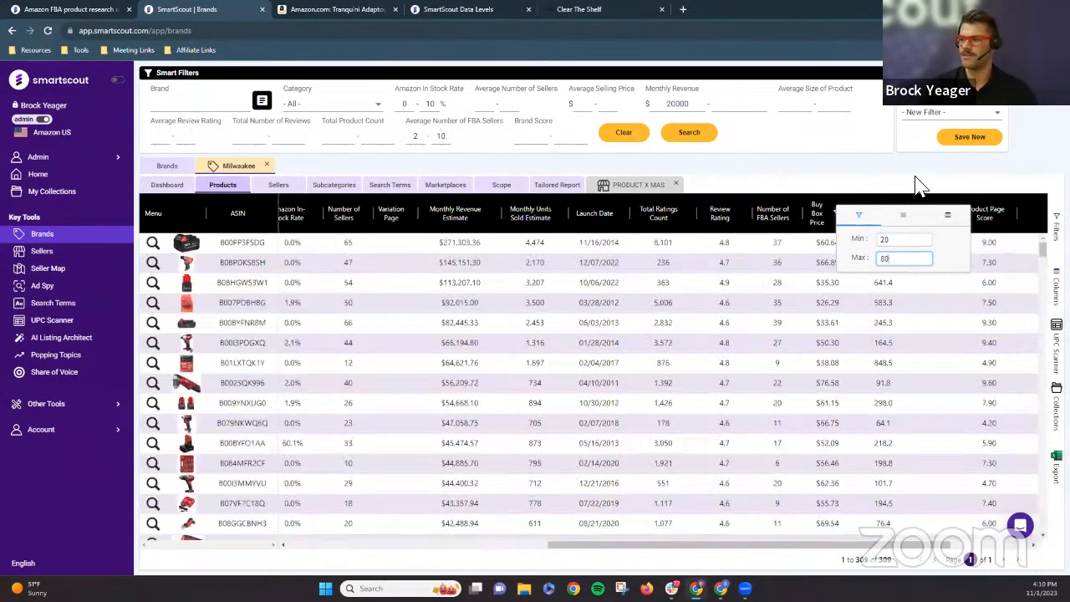
- Limit Milwaukee's product list to products with at most 10 sellers
{"action": "left_click", "coordinate": [915, 178]}
{"action": "left_click_drag", "start_coordinate": [862, 554], "coordinate": [748, 554]}
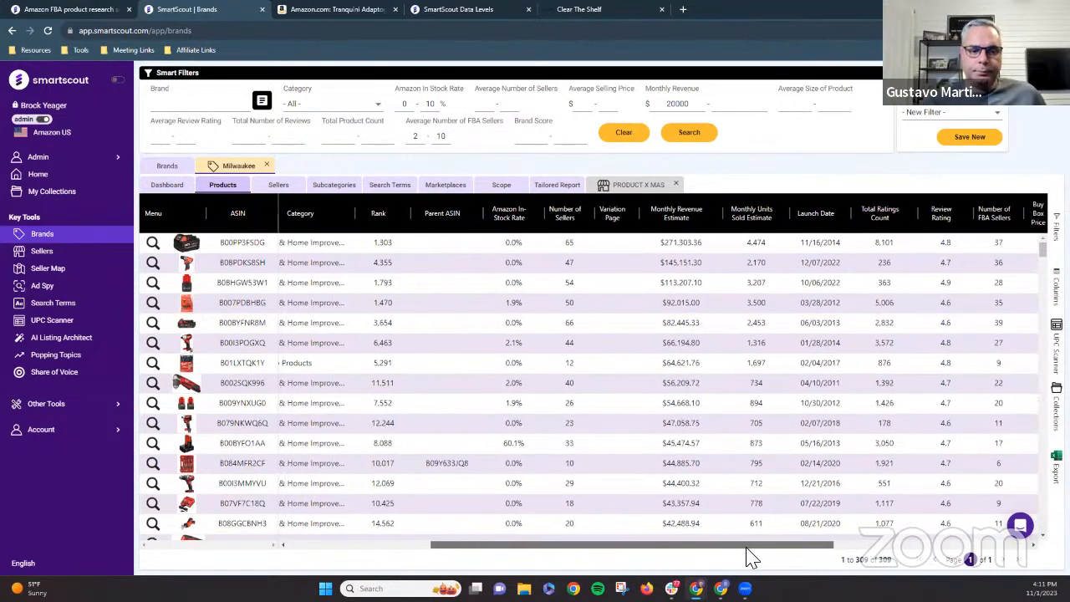
{"action": "left_click", "coordinate": [593, 222]}
{"action": "left_click", "coordinate": [636, 259]}
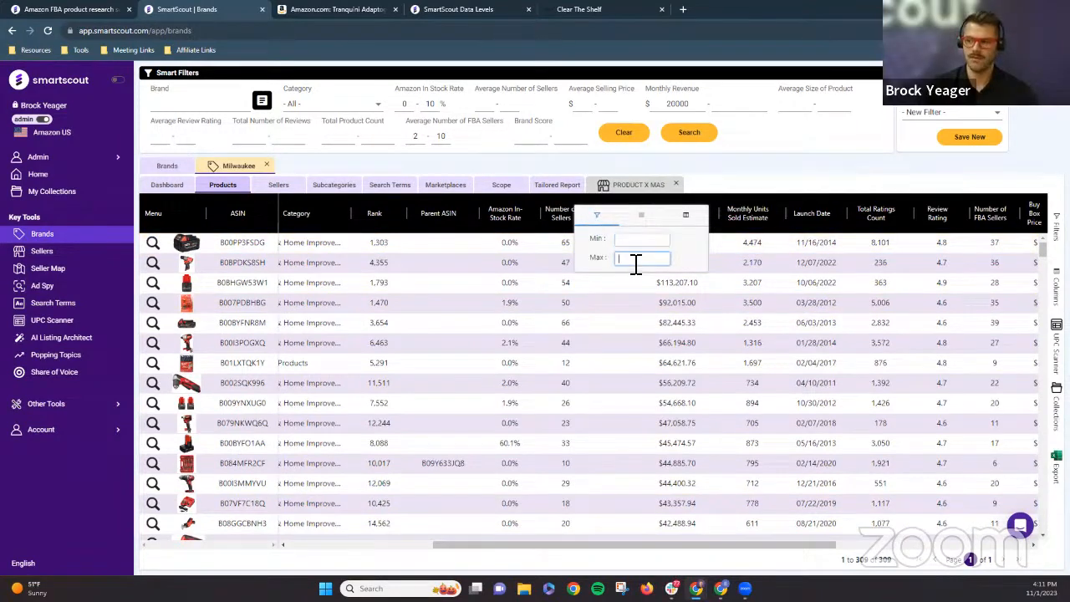
{"action": "type", "text": "10"}
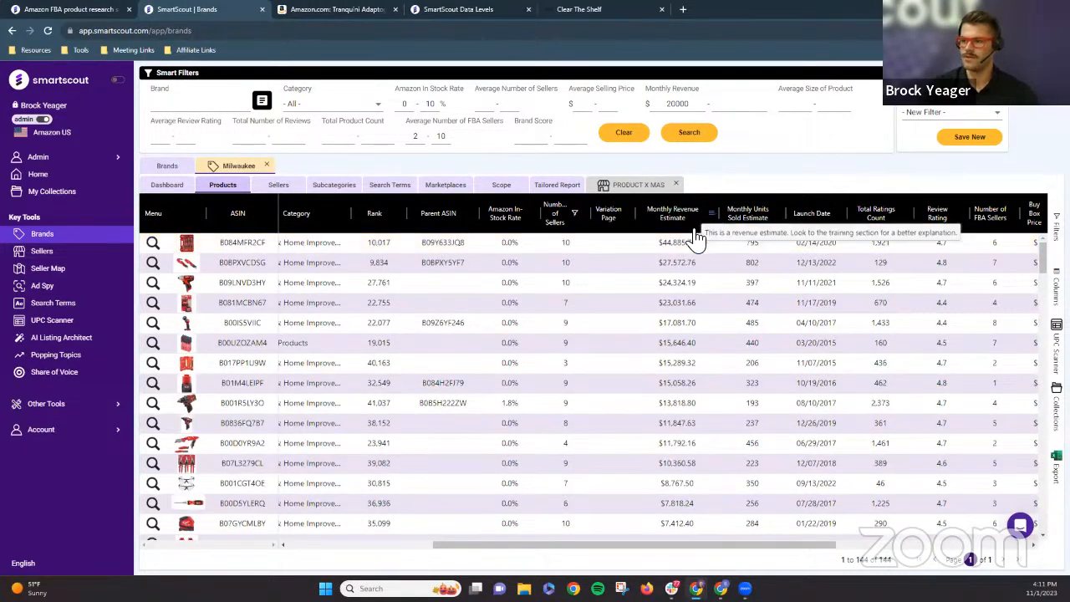
- Filter Milwaukee's product list to a monthly revenue estimate of at least 10000
{"action": "left_click", "coordinate": [725, 212]}
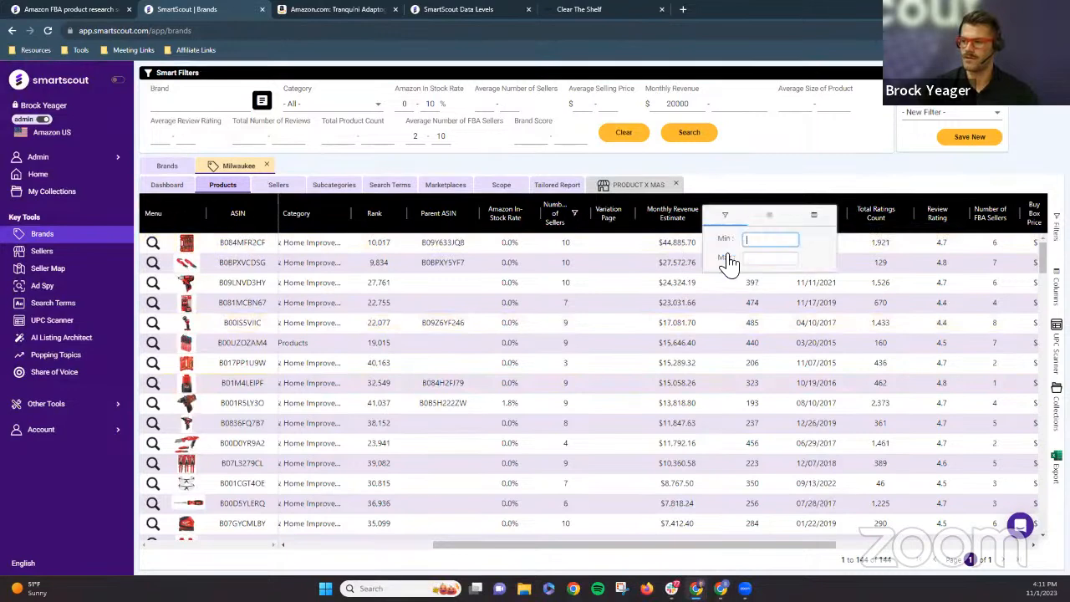
{"action": "type", "text": "10000"}
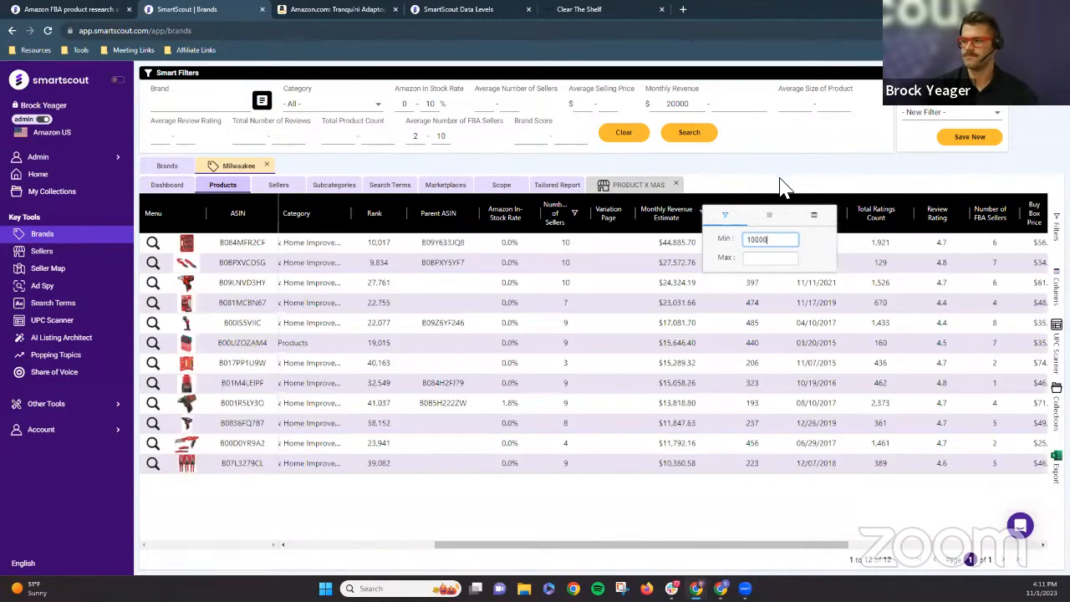
{"action": "left_click", "coordinate": [779, 186]}
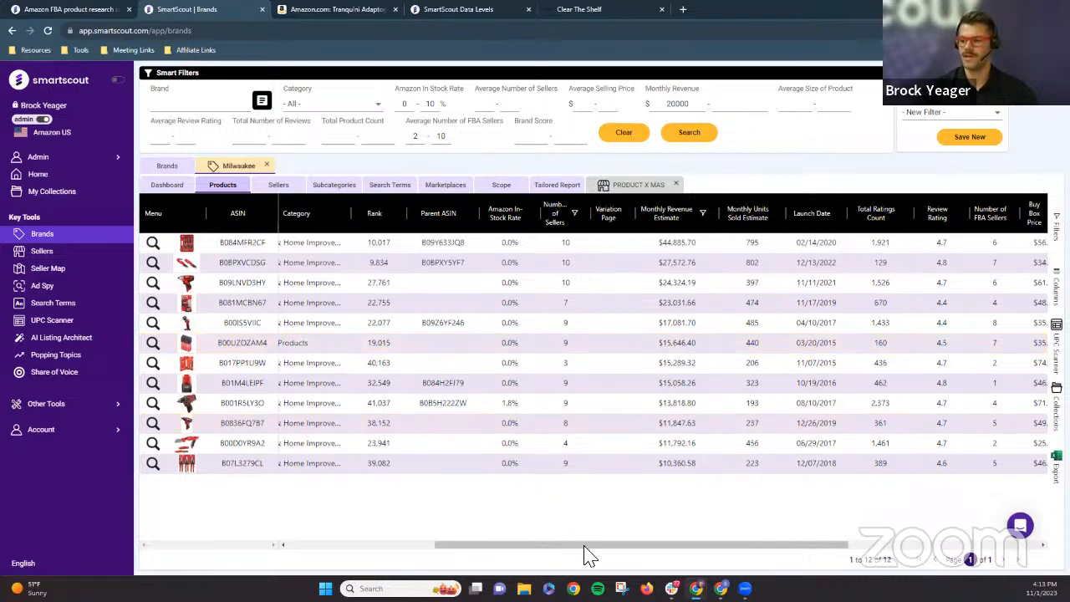
- Review the filtered Milwaukee products' metrics and send all their ASINs to a new UPC Scanner scan
{"action": "left_click_drag", "start_coordinate": [585, 543], "coordinate": [645, 545]}
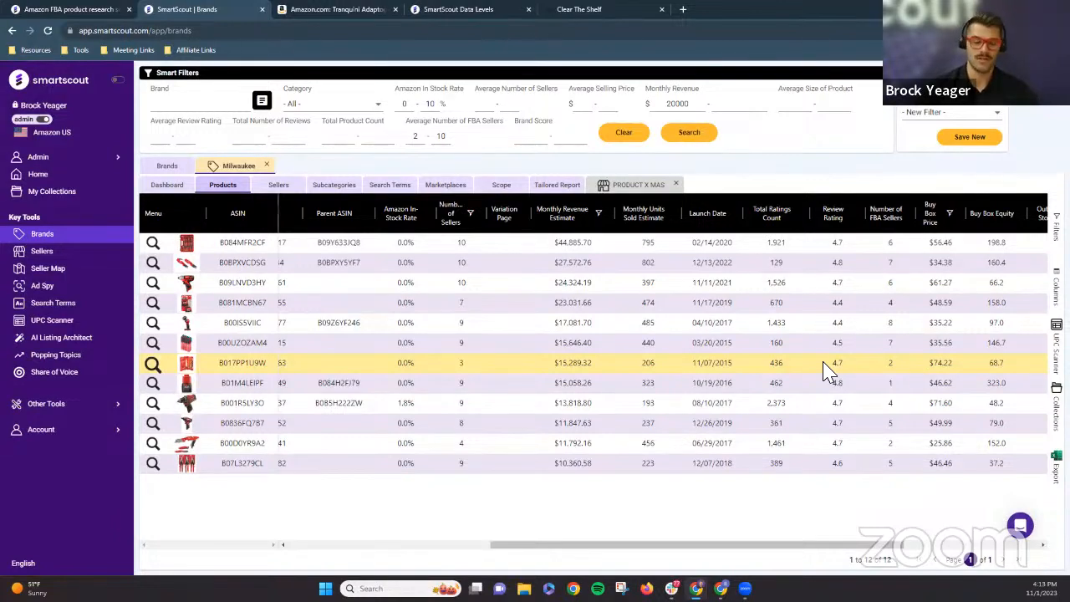
{"action": "left_click_drag", "start_coordinate": [721, 548], "coordinate": [452, 482]}
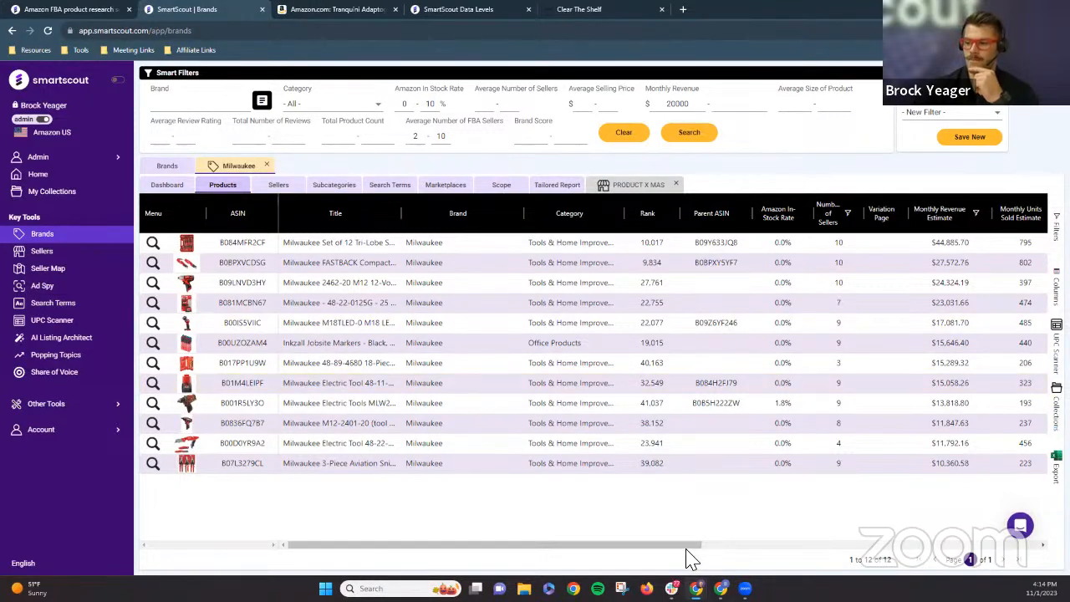
{"action": "left_click_drag", "start_coordinate": [704, 545], "coordinate": [752, 522]}
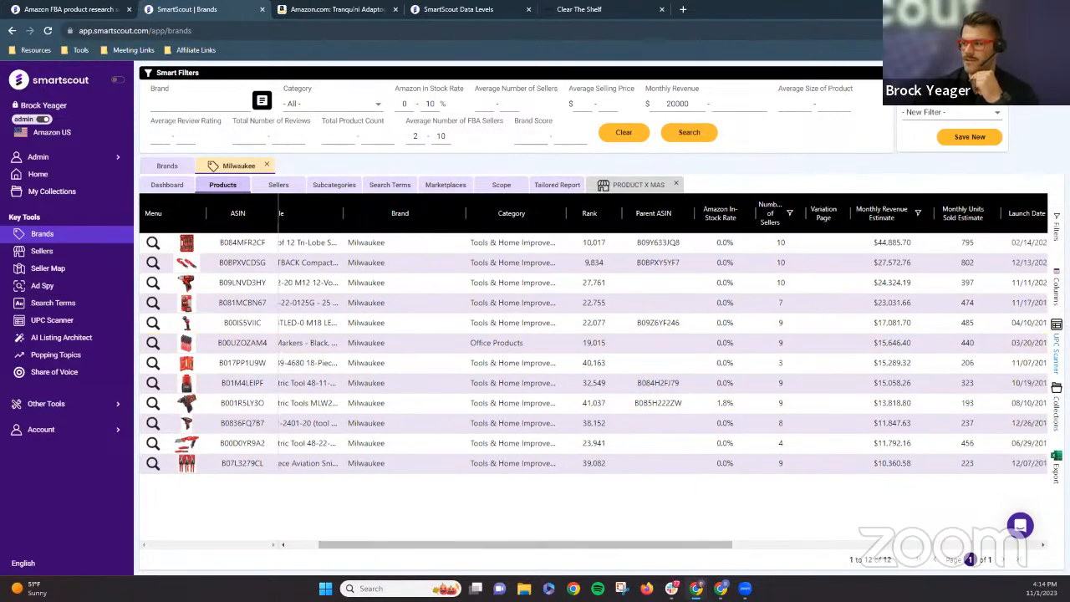
{"action": "left_click", "coordinate": [1055, 360]}
{"action": "left_click", "coordinate": [1031, 222]}
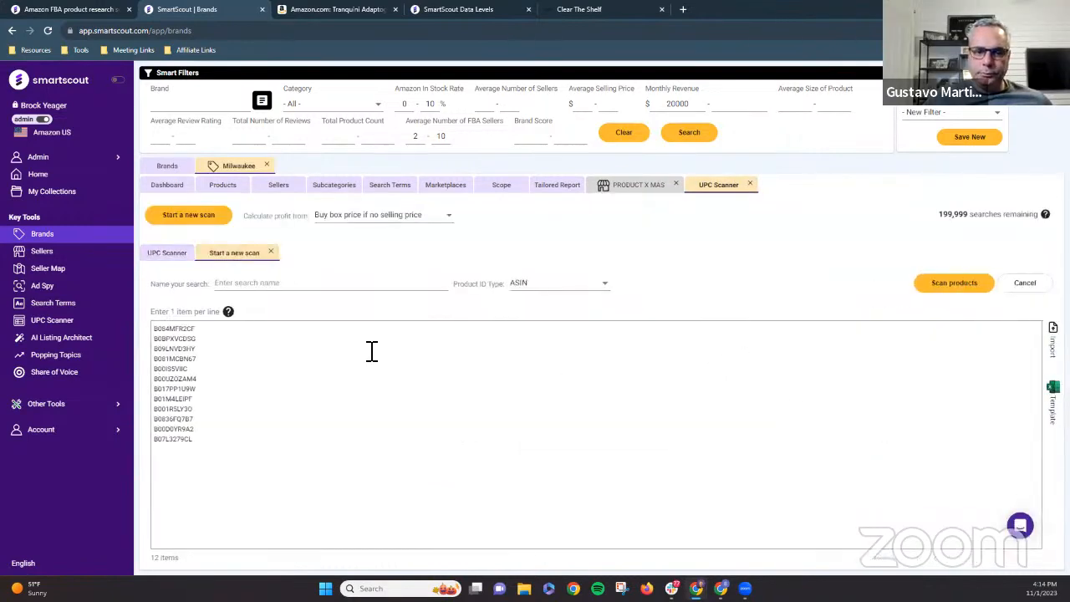
- Name the ASIN scan MasterClass and start scanning the products
{"action": "left_click", "coordinate": [947, 285]}
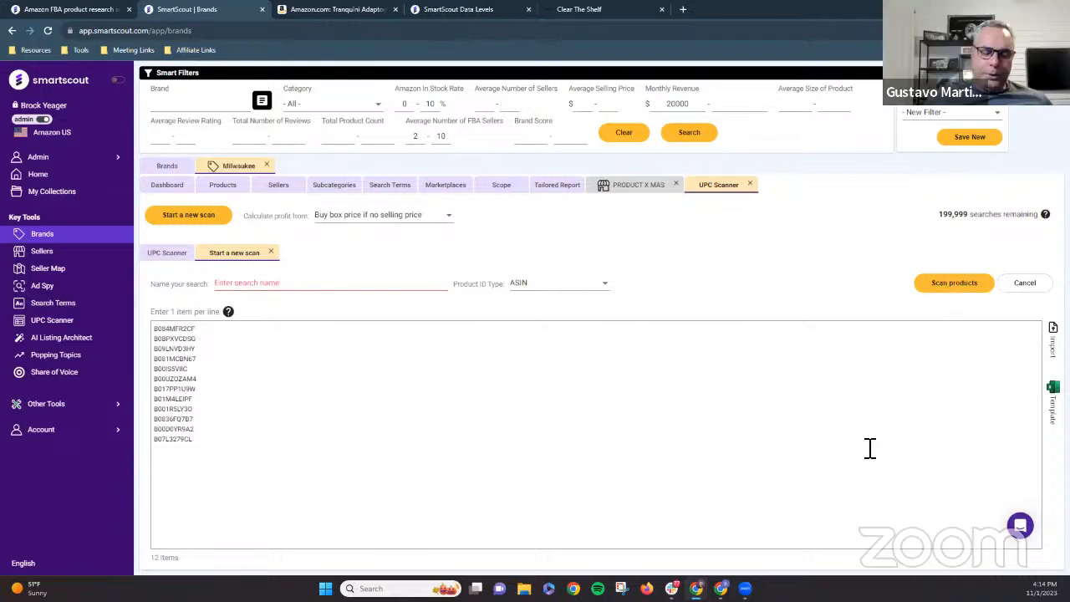
{"action": "left_click", "coordinate": [309, 288]}
{"action": "type", "text": "MisterClas"}
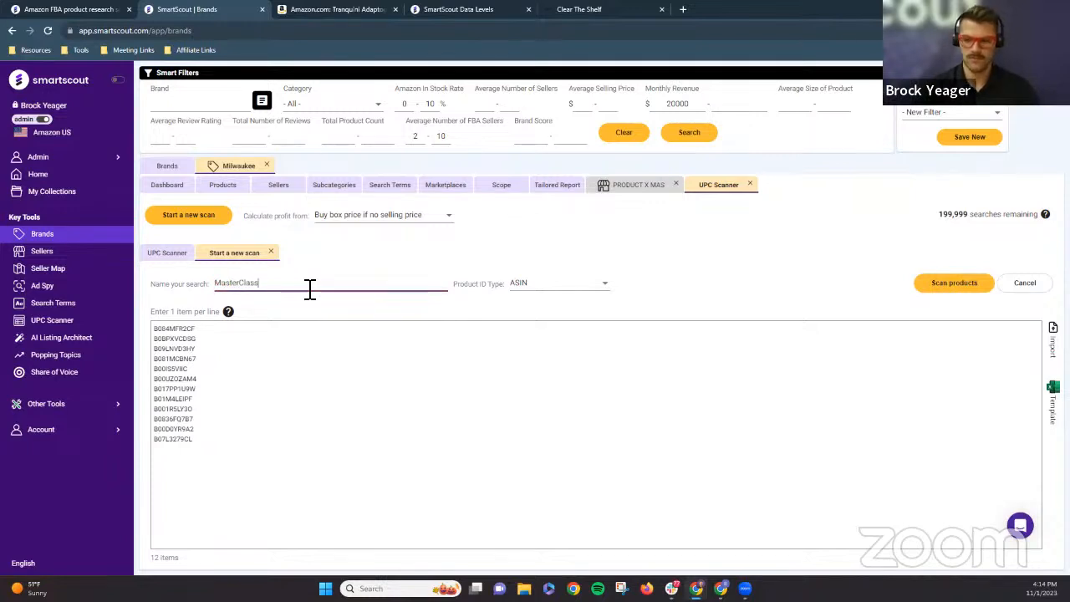
{"action": "type", "text": "s"}
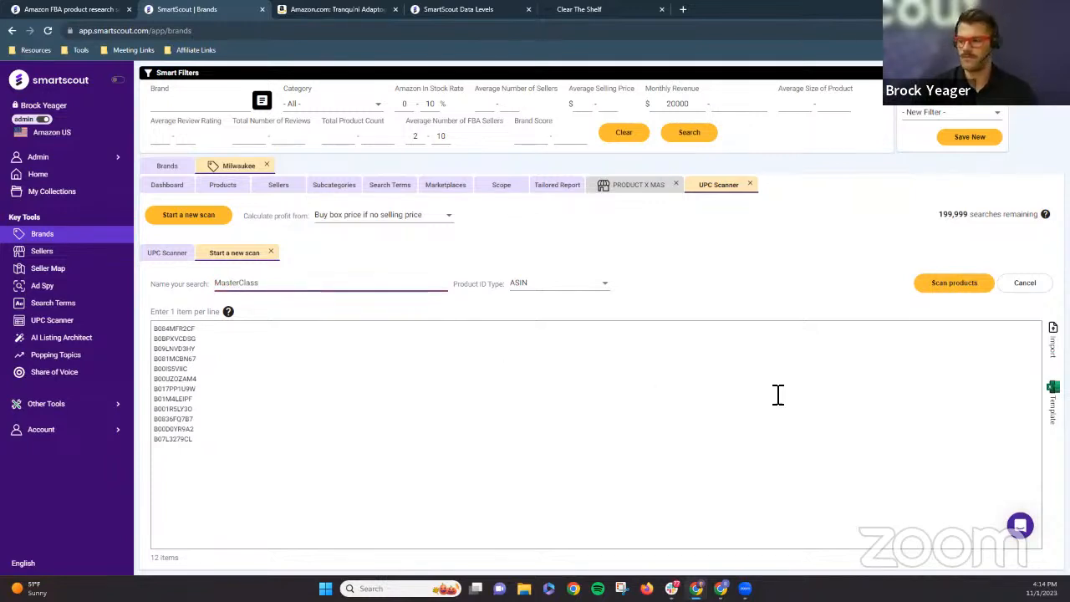
{"action": "left_click", "coordinate": [971, 286]}
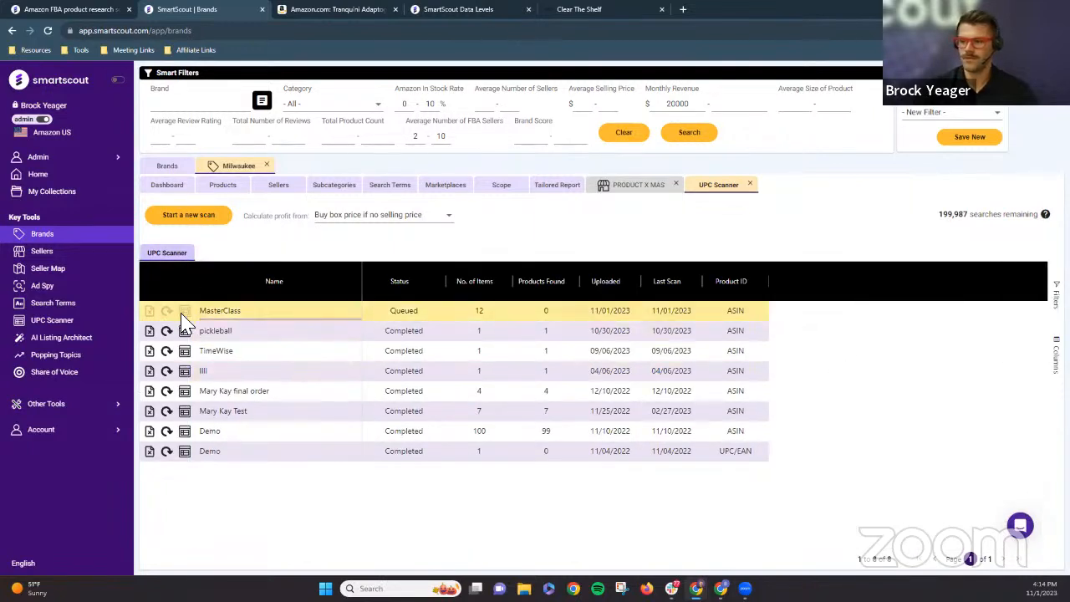
- Open the MasterClass scan results and set the product cost of B084MFR2CF to $30
{"action": "left_click", "coordinate": [184, 312]}
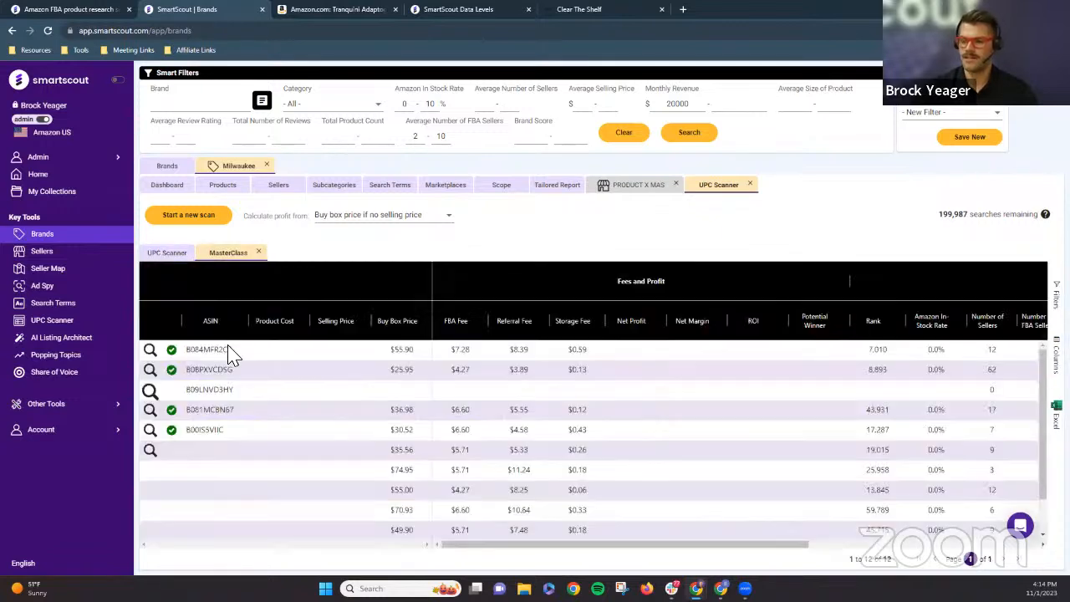
{"action": "scroll", "coordinate": [295, 413], "scroll_direction": "down", "scroll_amount": 1}
{"action": "scroll", "coordinate": [296, 412], "scroll_direction": "up", "scroll_amount": 1}
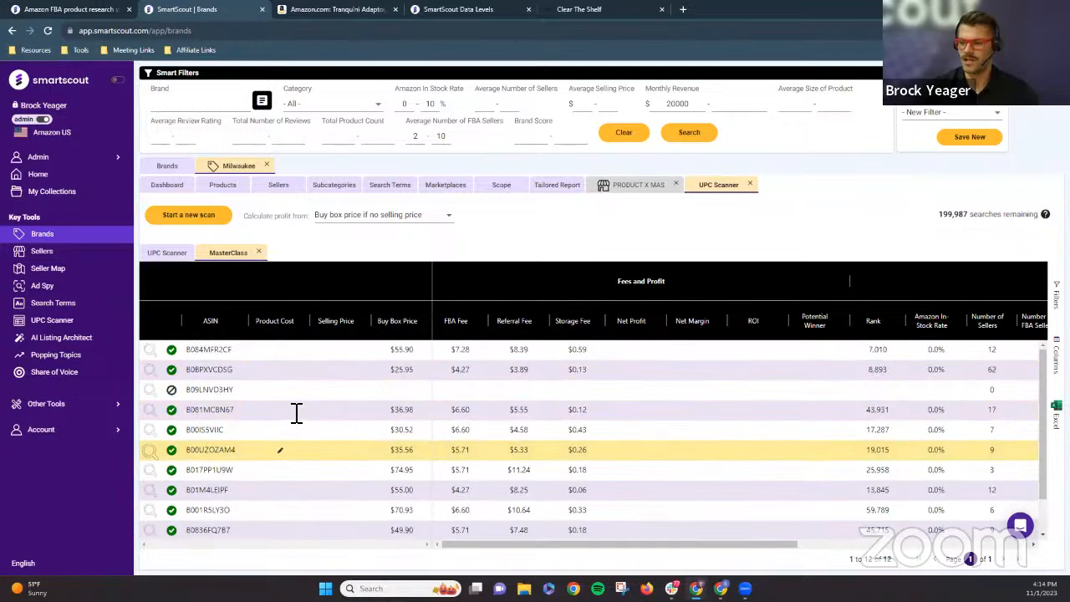
{"action": "left_click", "coordinate": [280, 349]}
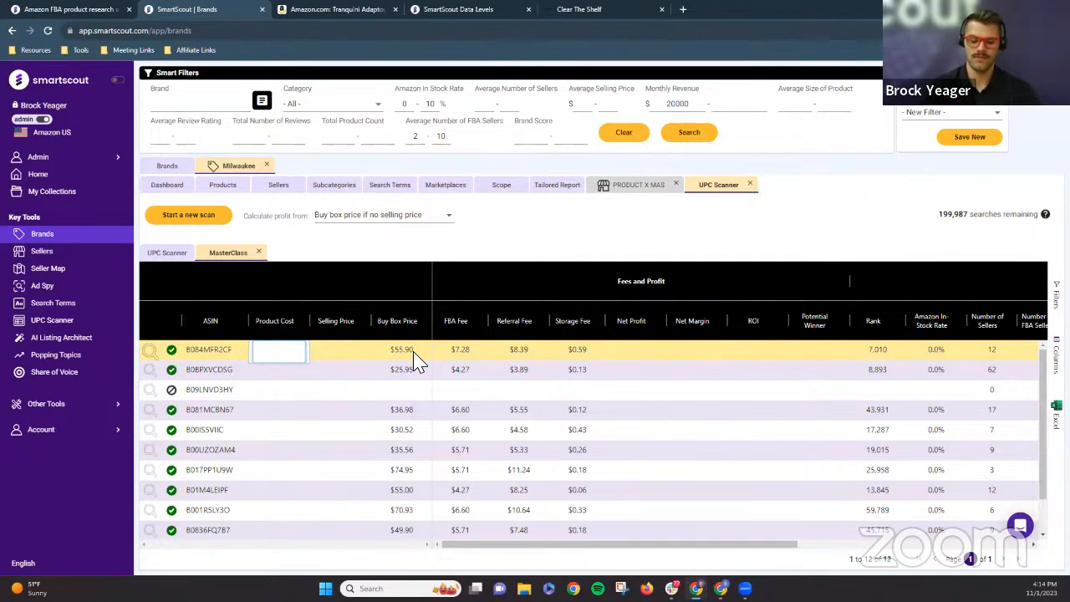
{"action": "type", "text": "30"}
{"action": "key", "text": "Return"}
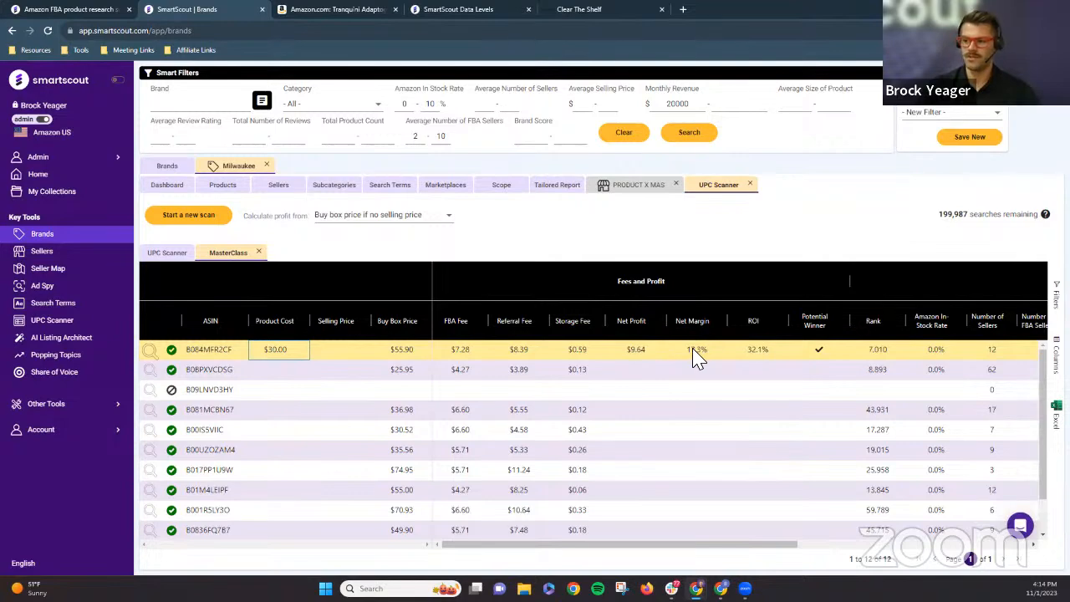
- Open the details of product B084MFR2CF and examine its price, sales rank, review and offer history
{"action": "left_click", "coordinate": [282, 376]}
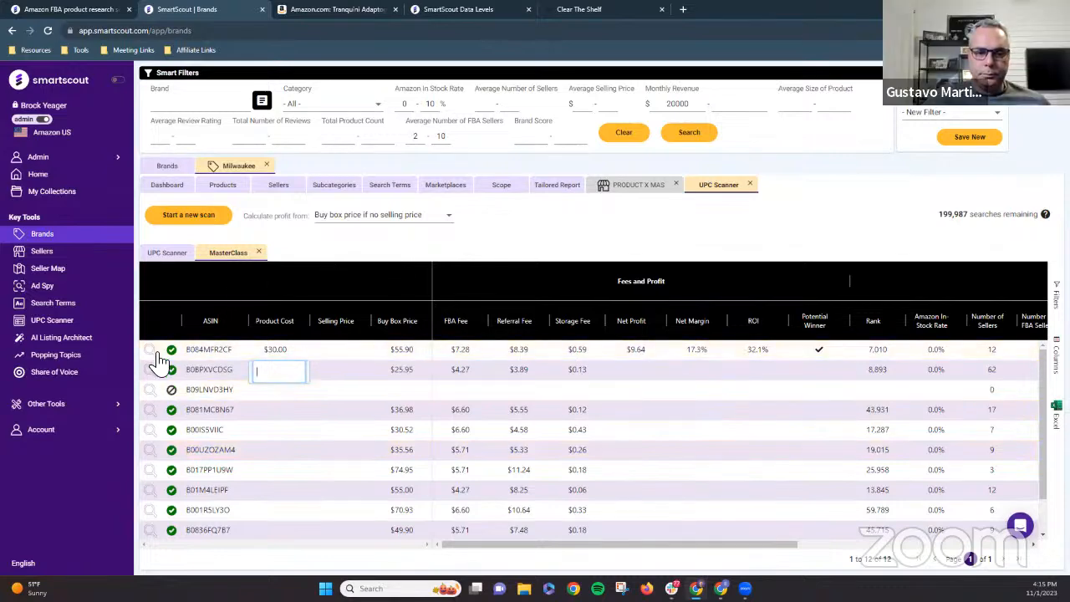
{"action": "left_click", "coordinate": [151, 349]}
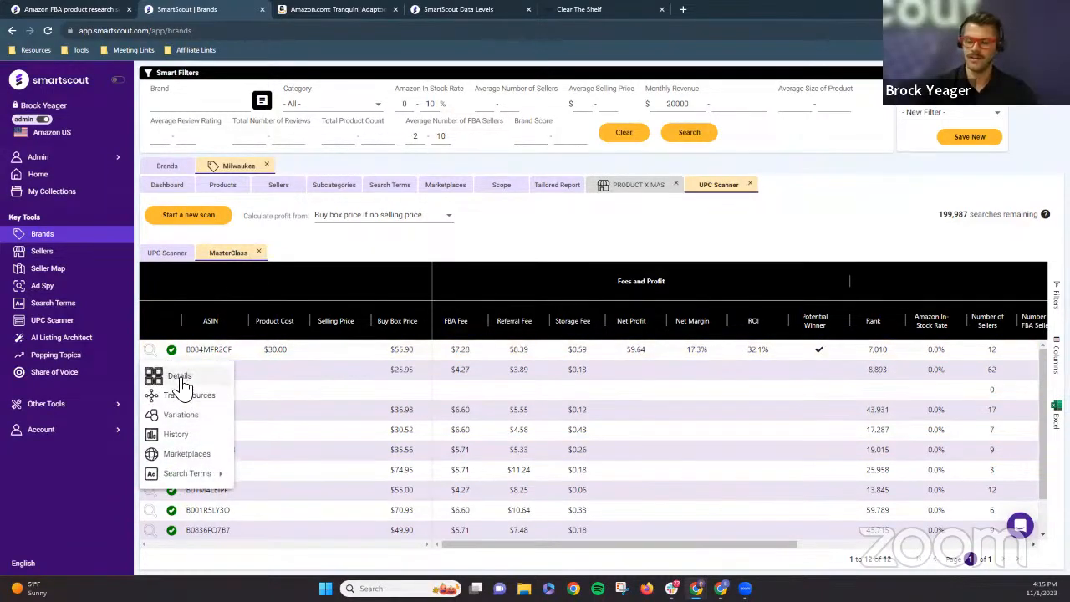
{"action": "left_click", "coordinate": [179, 377]}
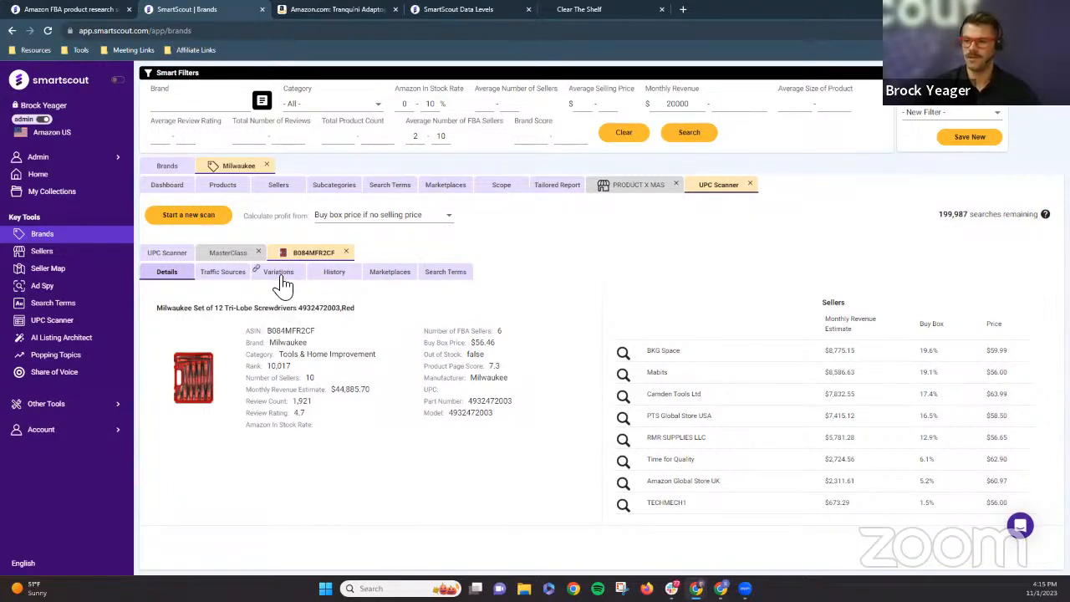
{"action": "left_click", "coordinate": [328, 276]}
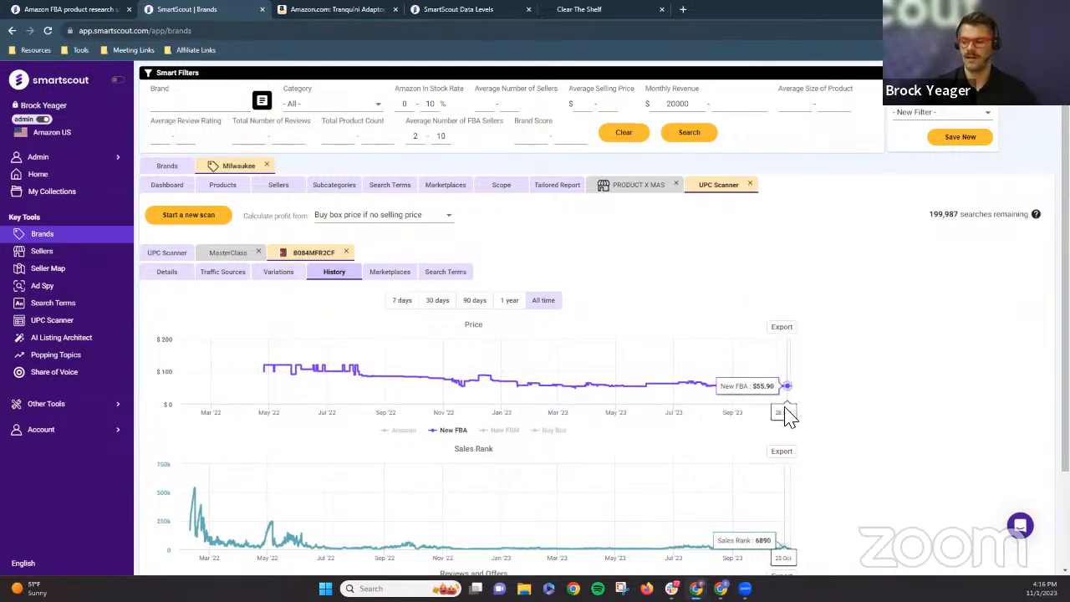
{"action": "scroll", "coordinate": [748, 516], "scroll_direction": "down", "scroll_amount": 1}
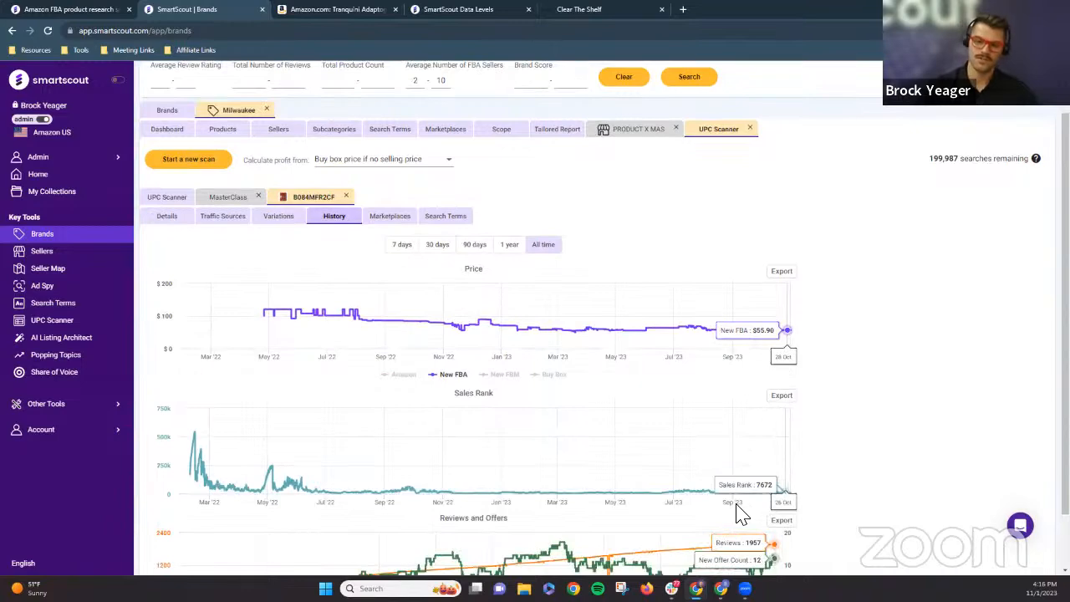
{"action": "scroll", "coordinate": [740, 514], "scroll_direction": "down", "scroll_amount": 1}
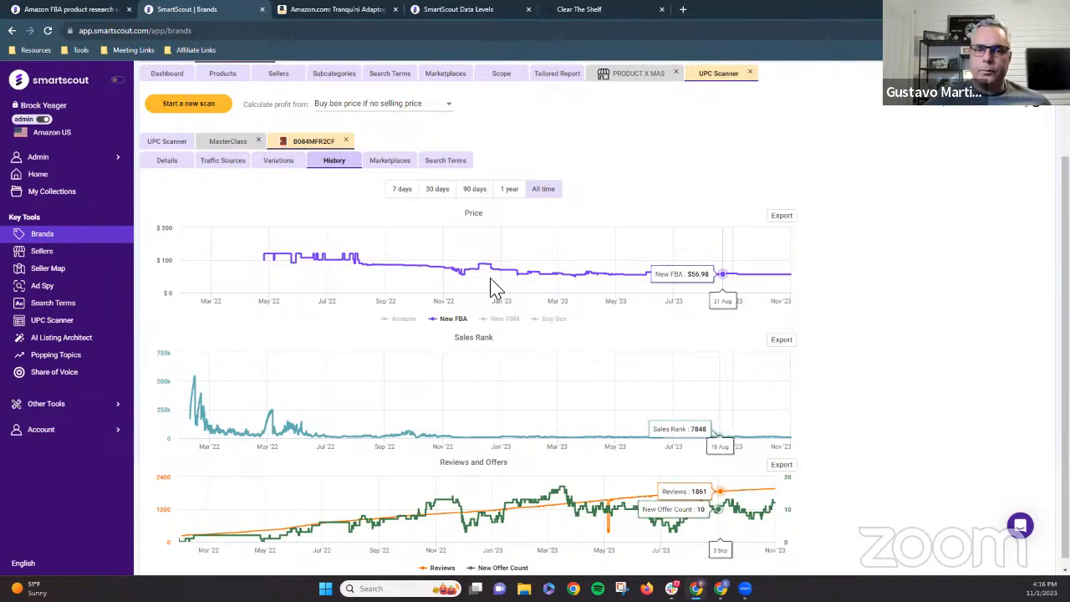
- Close the MasterClass results, product B084MFR2CF and the Milwaukee brand to return to the brand list
{"action": "left_click", "coordinate": [259, 142]}
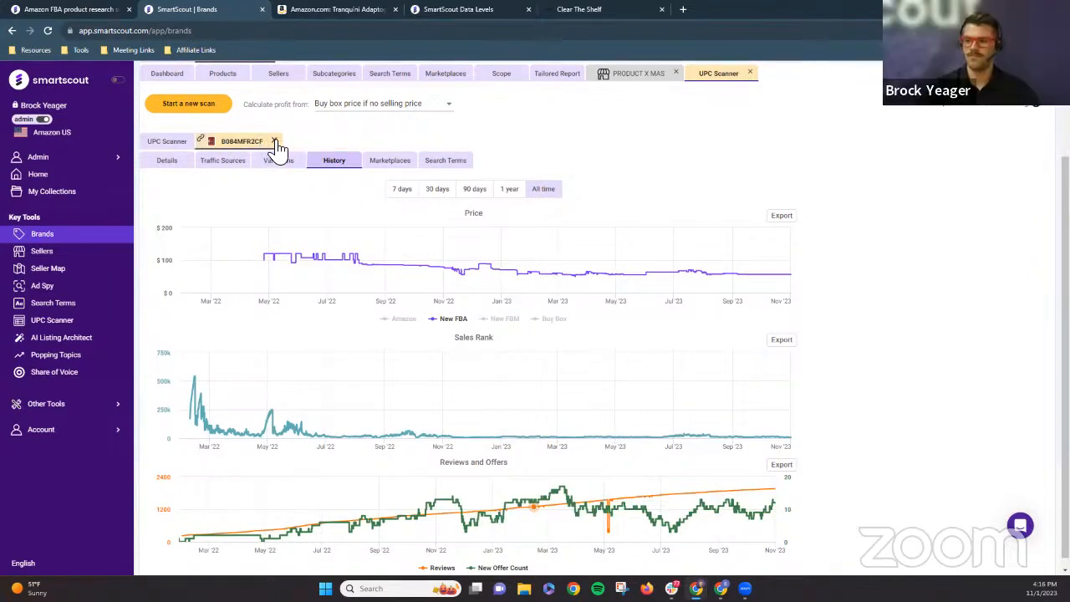
{"action": "left_click", "coordinate": [276, 141]}
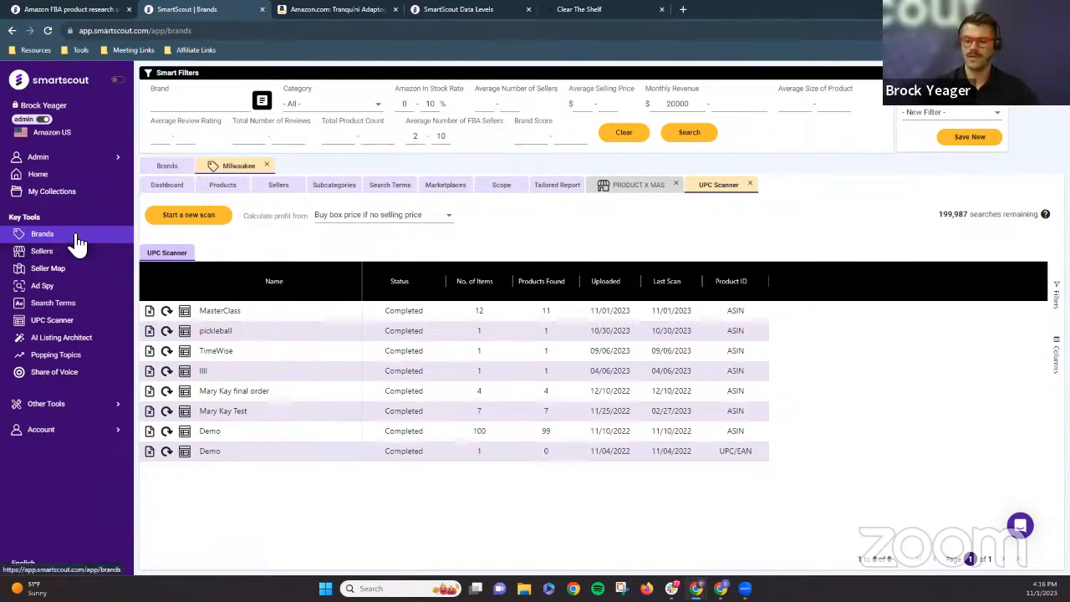
{"action": "left_click", "coordinate": [266, 166]}
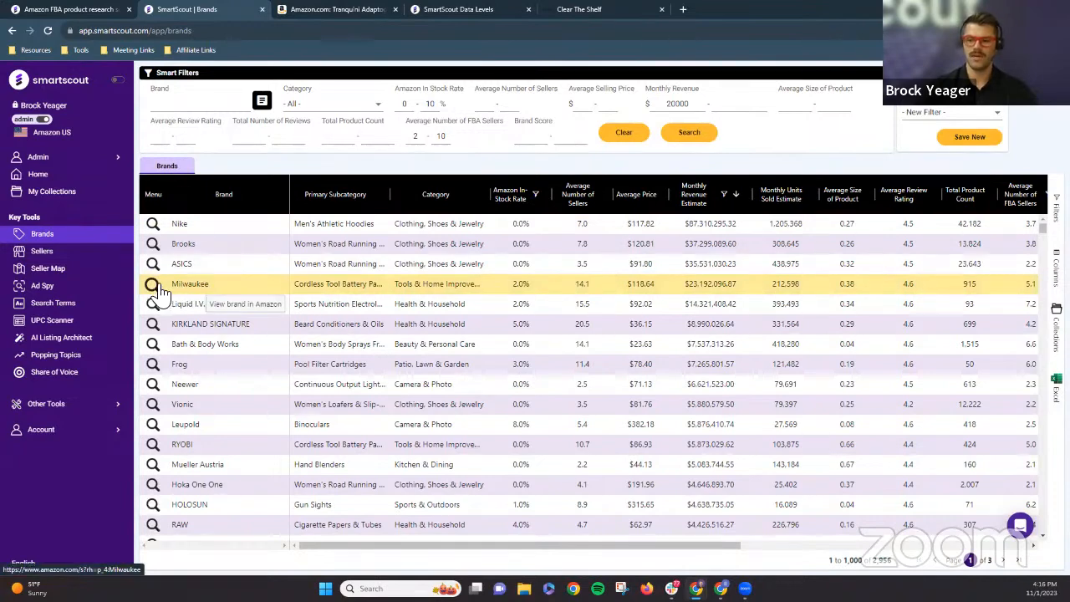
- Open Nike's product list and switch to the list of sellers carrying the brand
{"action": "left_click", "coordinate": [155, 227]}
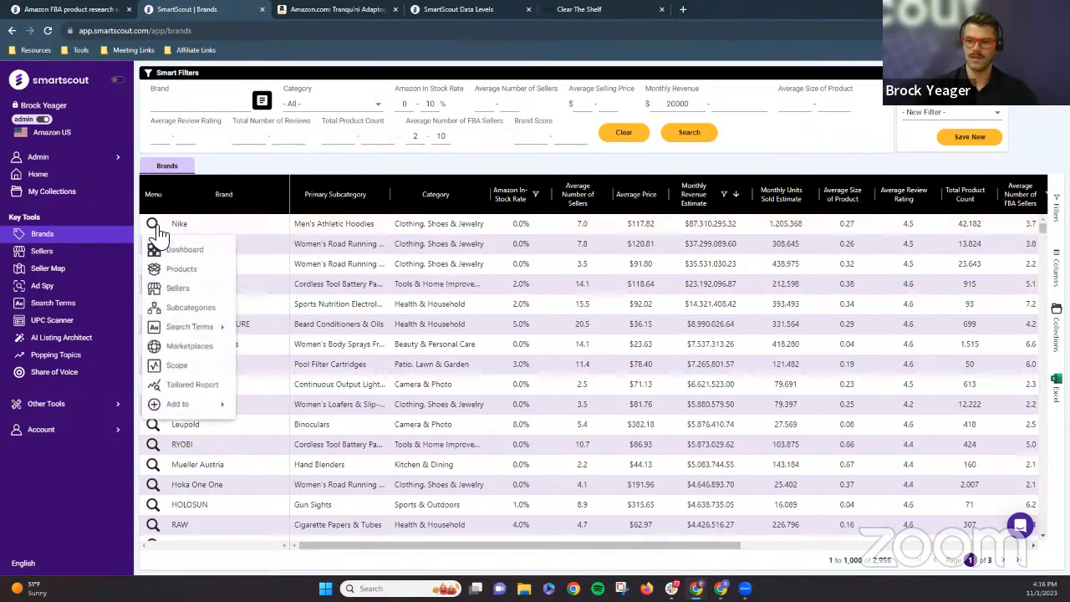
{"action": "left_click", "coordinate": [182, 270]}
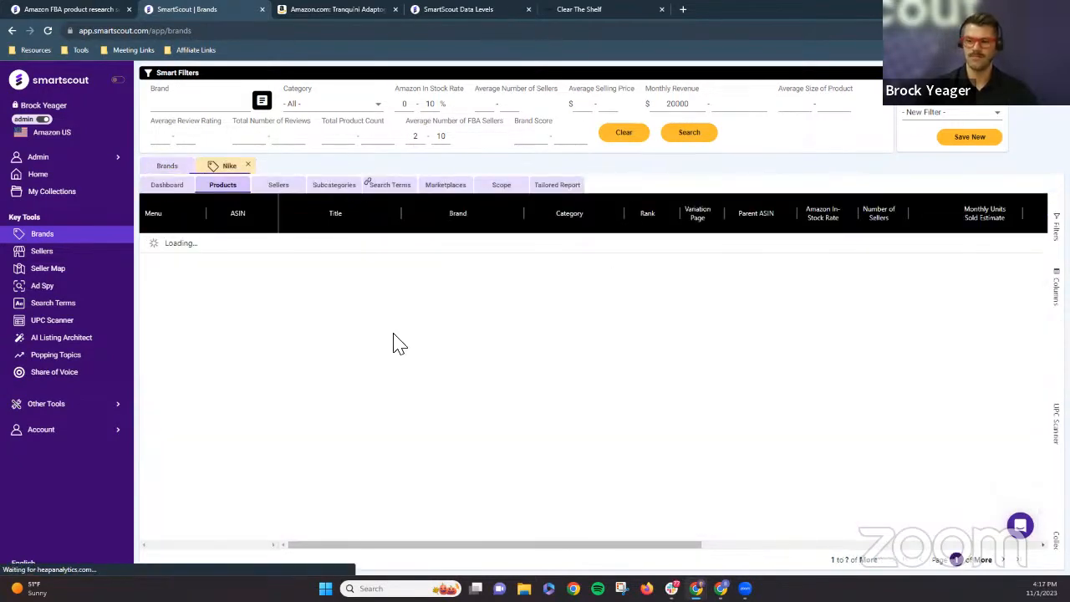
{"action": "left_click", "coordinate": [278, 186]}
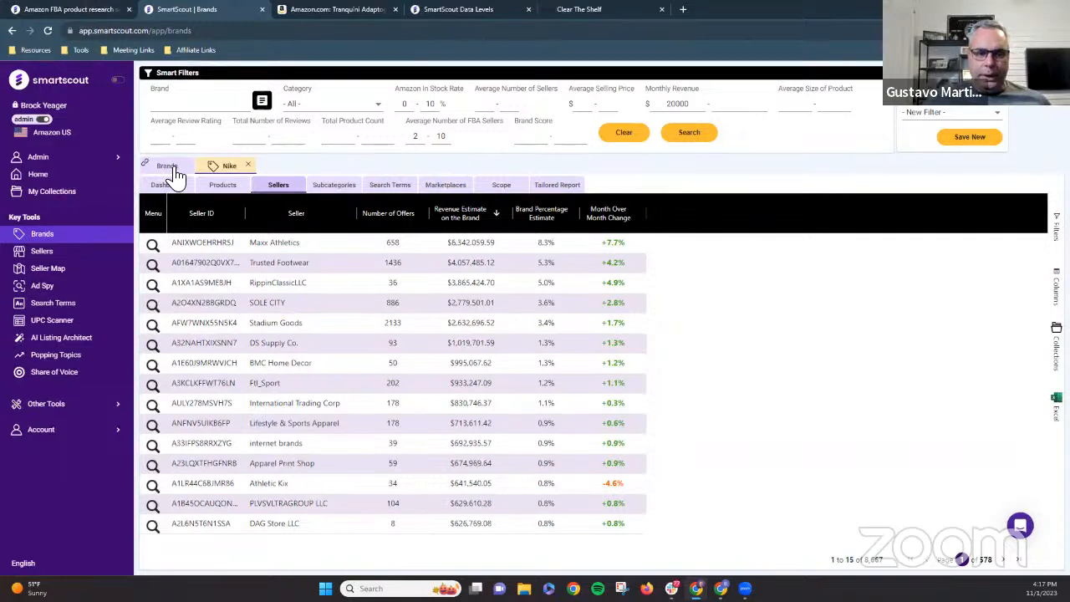
- Examine the offers of Nike's seller Maxx Athletics and the brands that seller covers
{"action": "left_click", "coordinate": [152, 247]}
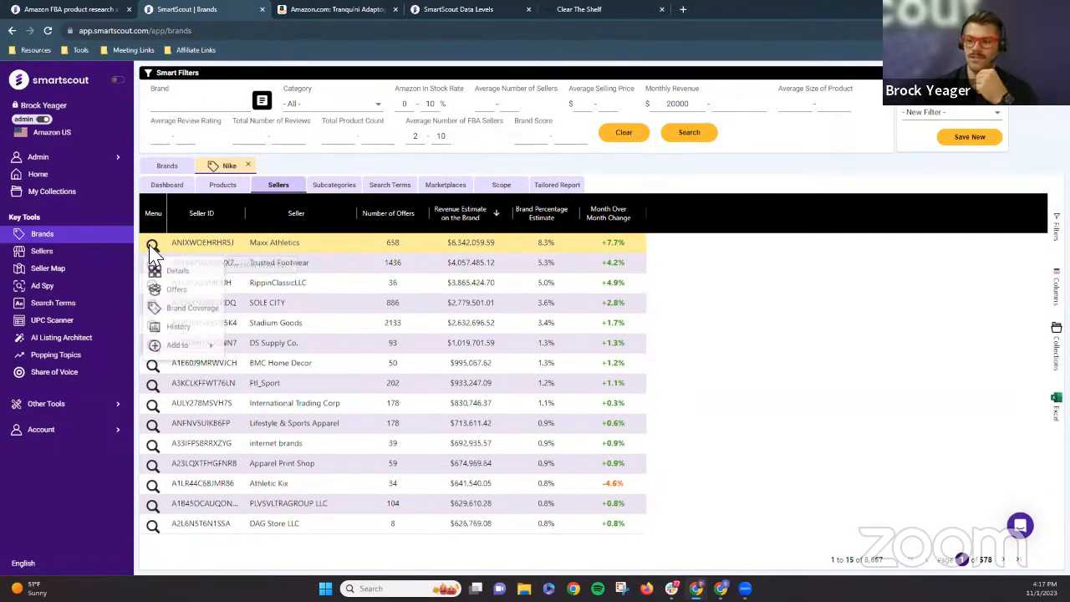
{"action": "left_click", "coordinate": [192, 292]}
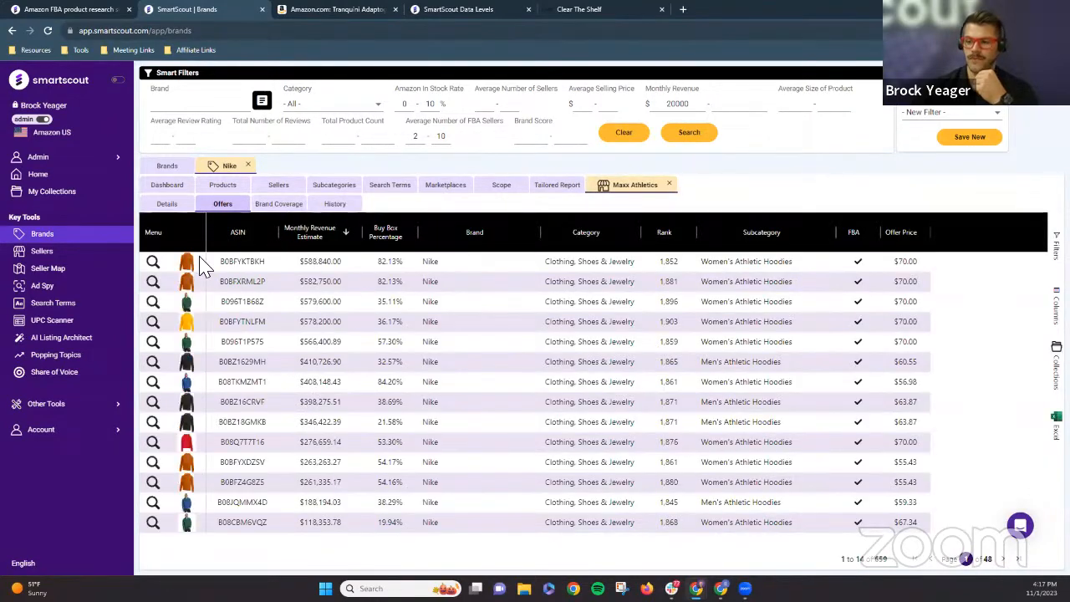
{"action": "mouse_move", "coordinate": [188, 326]}
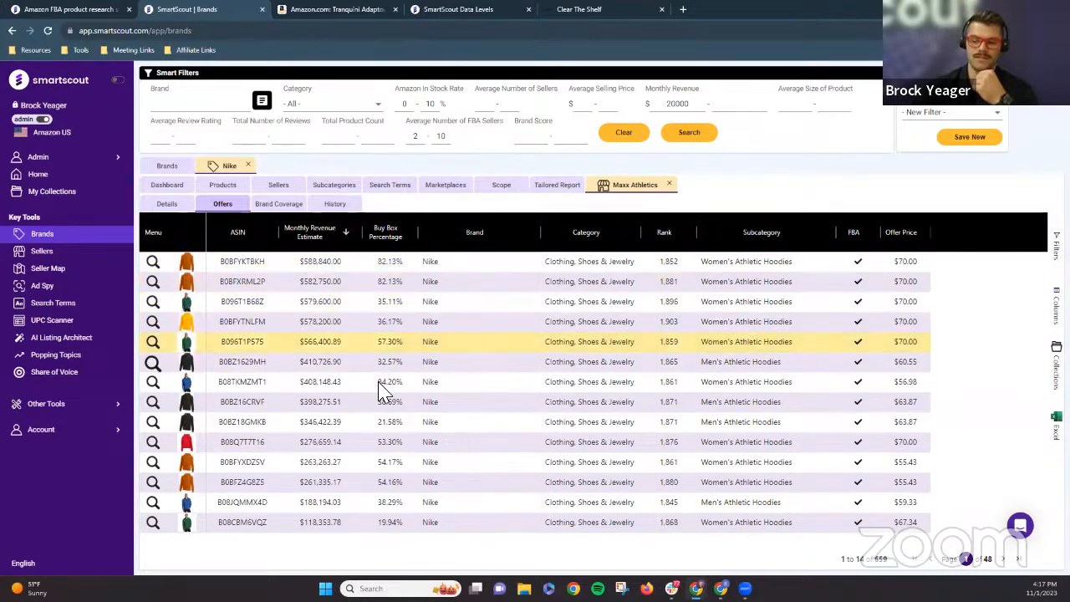
{"action": "left_click", "coordinate": [280, 204]}
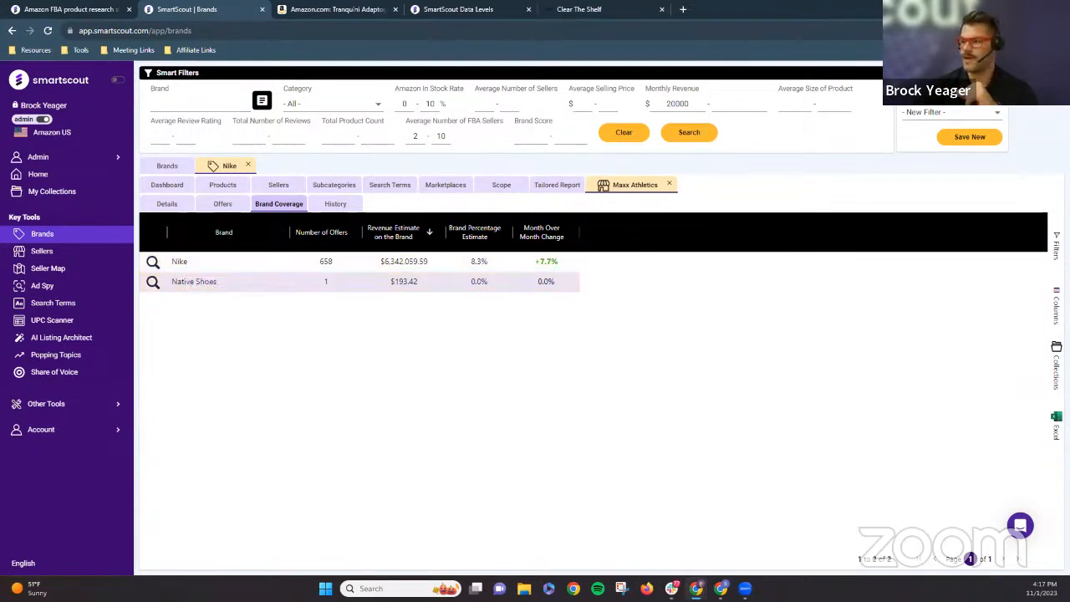
{"action": "left_click", "coordinate": [1055, 370]}
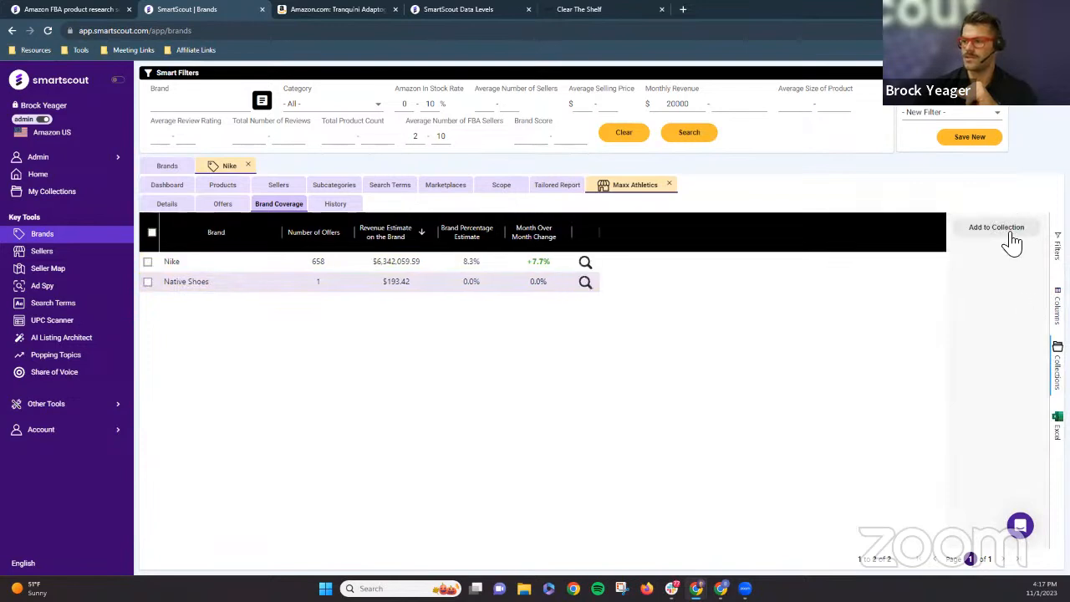
{"action": "left_click", "coordinate": [151, 233]}
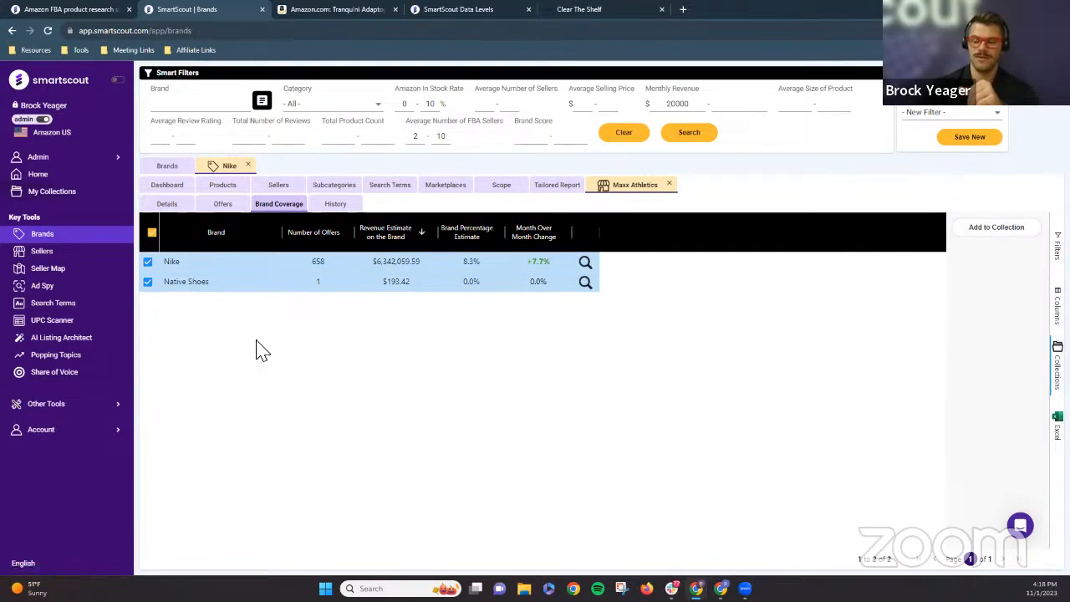
{"action": "left_click", "coordinate": [153, 234]}
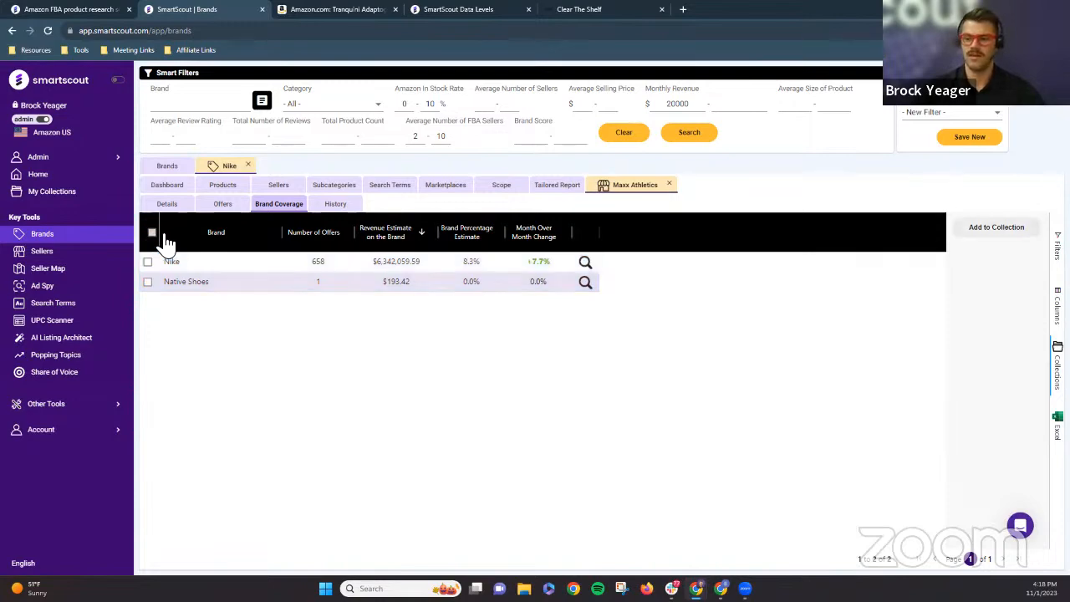
- Return to the brand list and close the Nike brand
{"action": "left_click", "coordinate": [170, 170]}
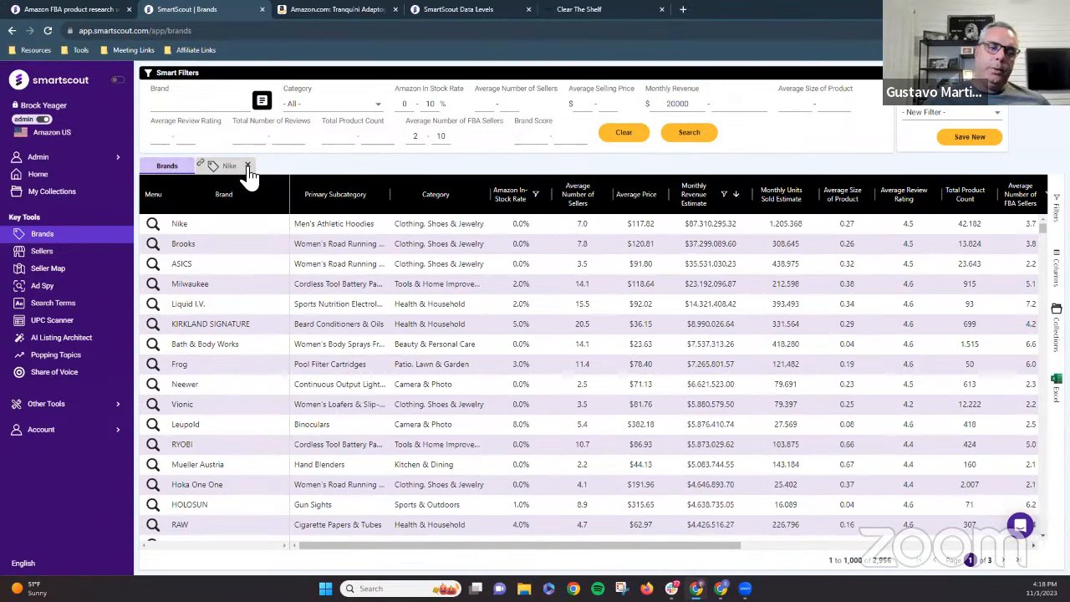
{"action": "left_click", "coordinate": [247, 166]}
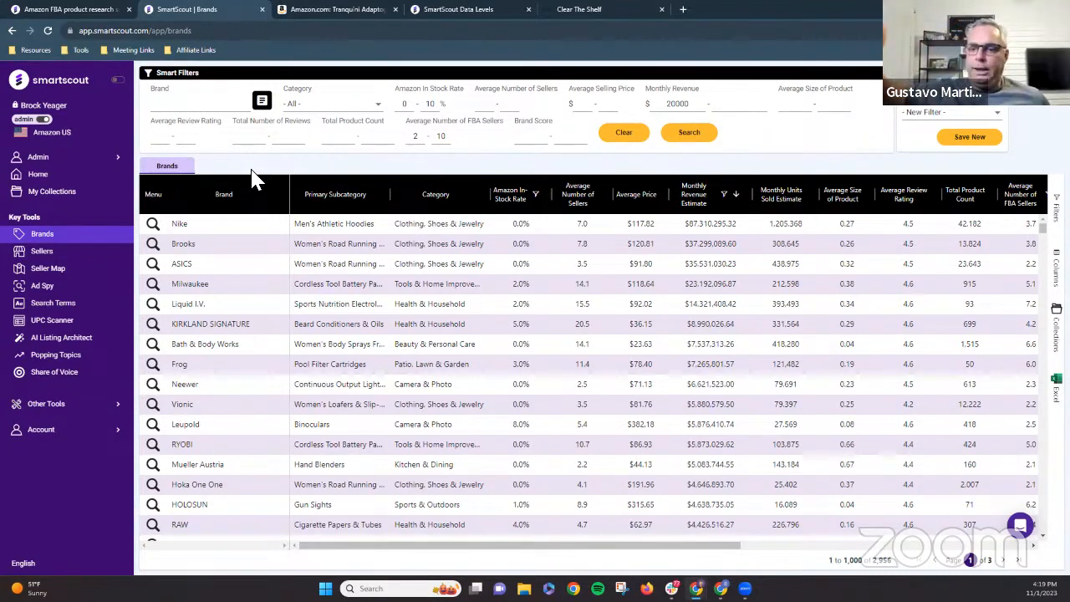
- Open the saved Demo collection and look through its brands, subcategories, products and sellers
{"action": "left_click", "coordinate": [46, 201]}
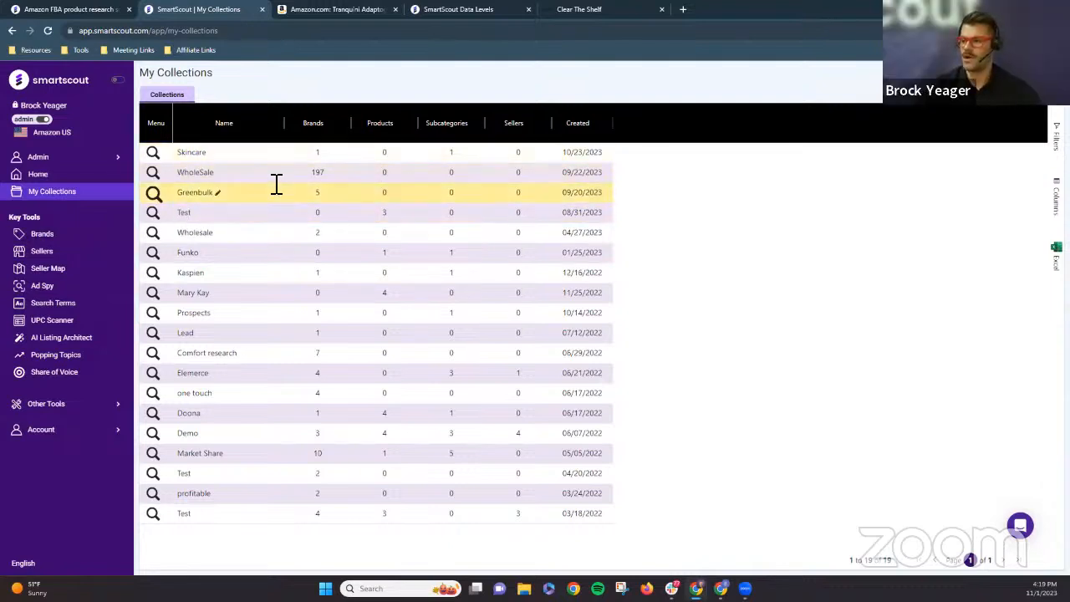
{"action": "left_click", "coordinate": [154, 433]}
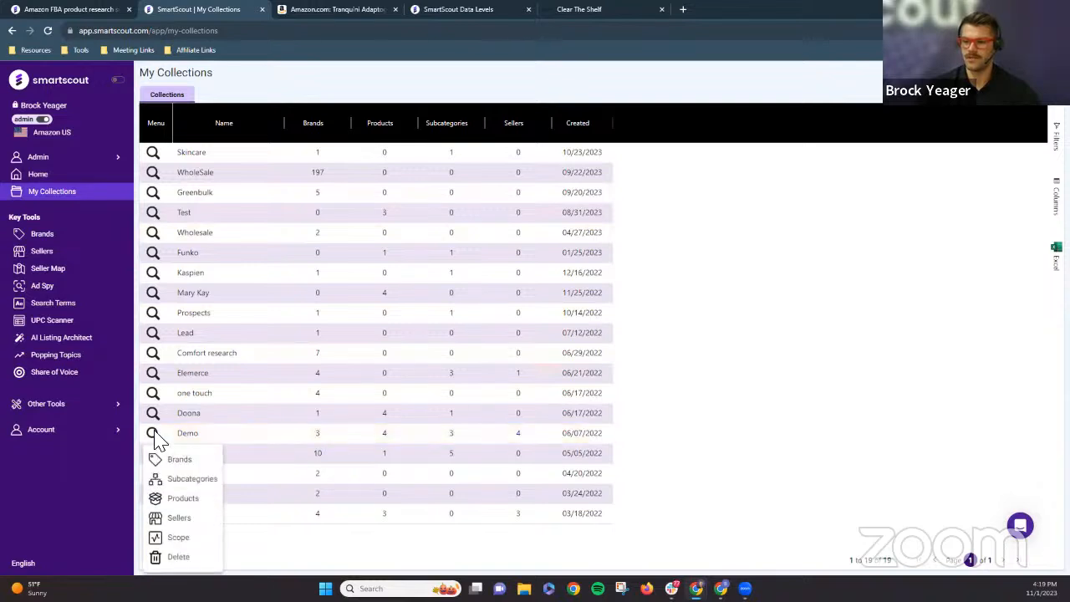
{"action": "left_click", "coordinate": [173, 460]}
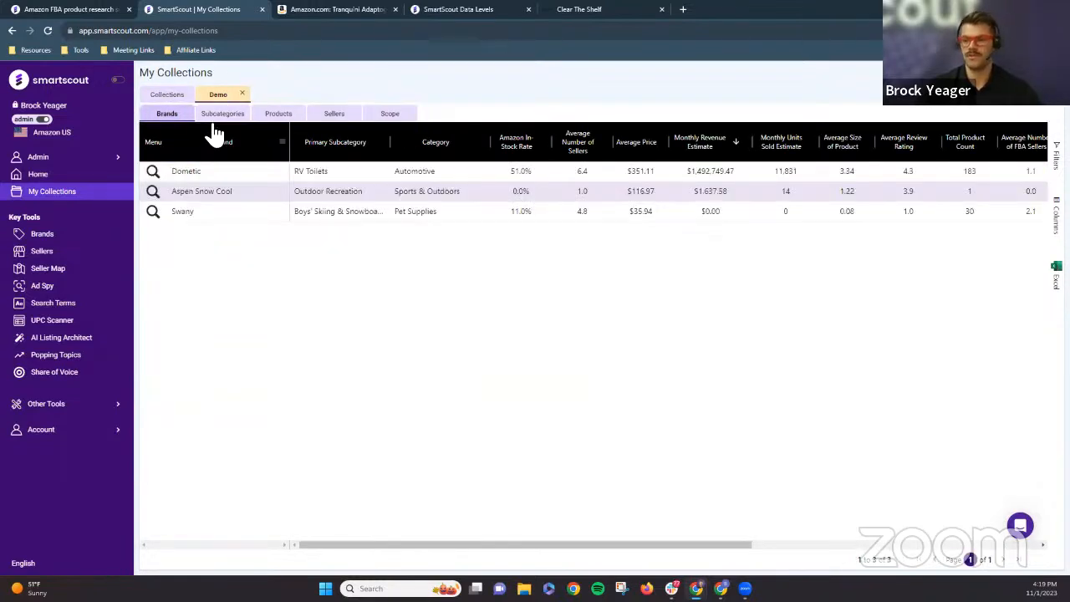
{"action": "left_click", "coordinate": [222, 115]}
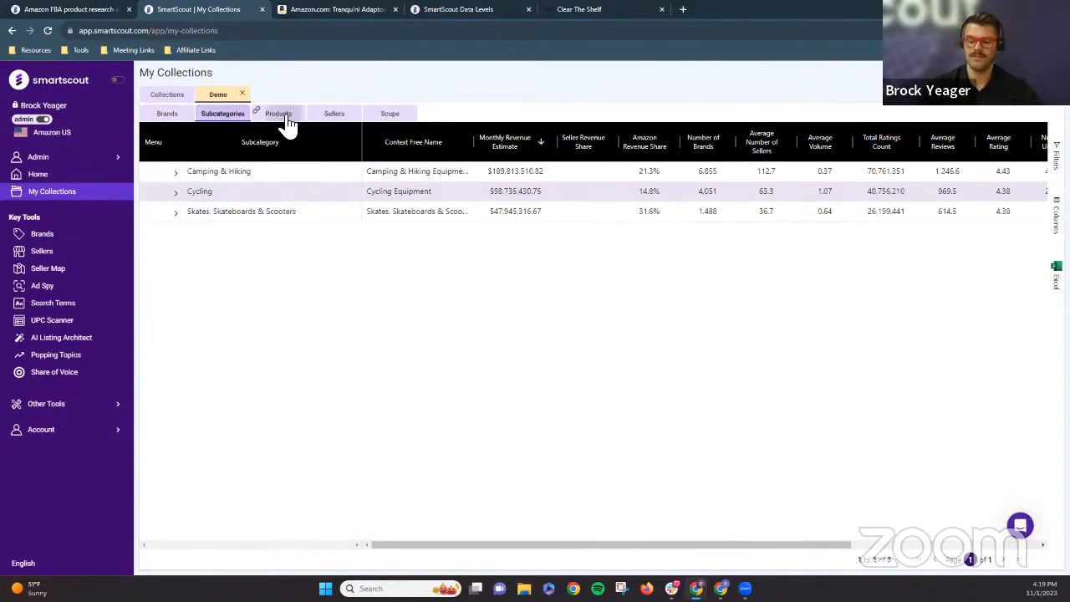
{"action": "left_click", "coordinate": [282, 117]}
{"action": "left_click", "coordinate": [336, 117]}
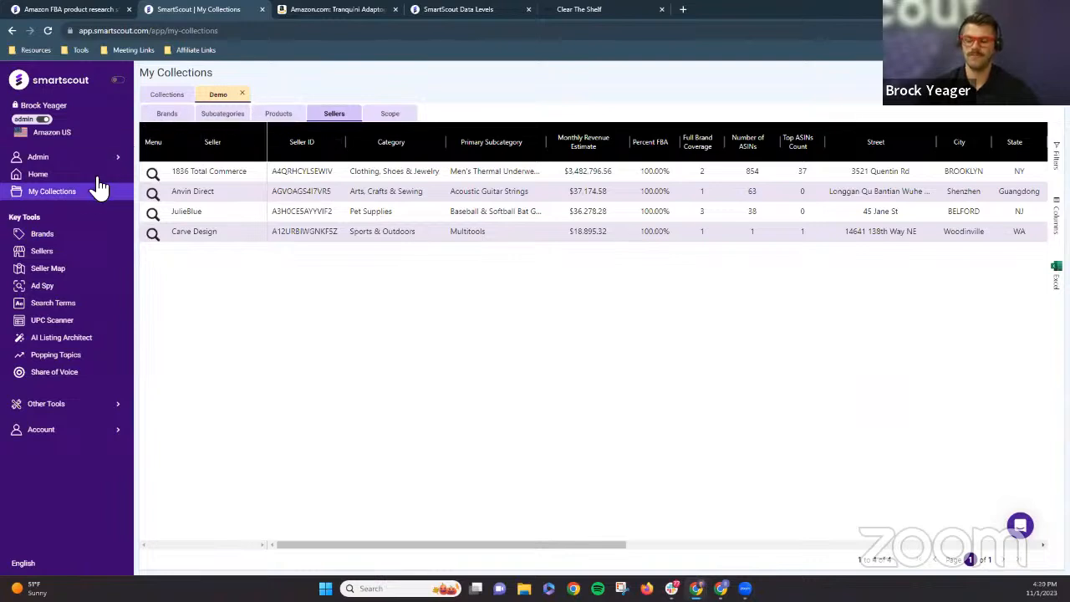
- Open the list of all Amazon sellers and filter it to states starting with New York
{"action": "left_click", "coordinate": [84, 255]}
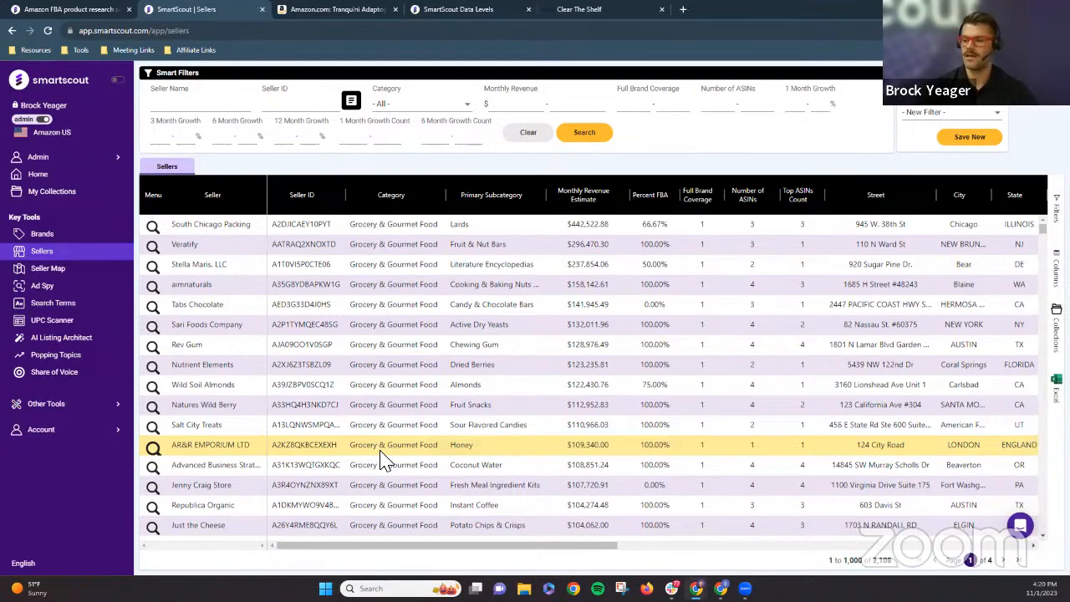
{"action": "left_click_drag", "start_coordinate": [493, 556], "coordinate": [642, 552]}
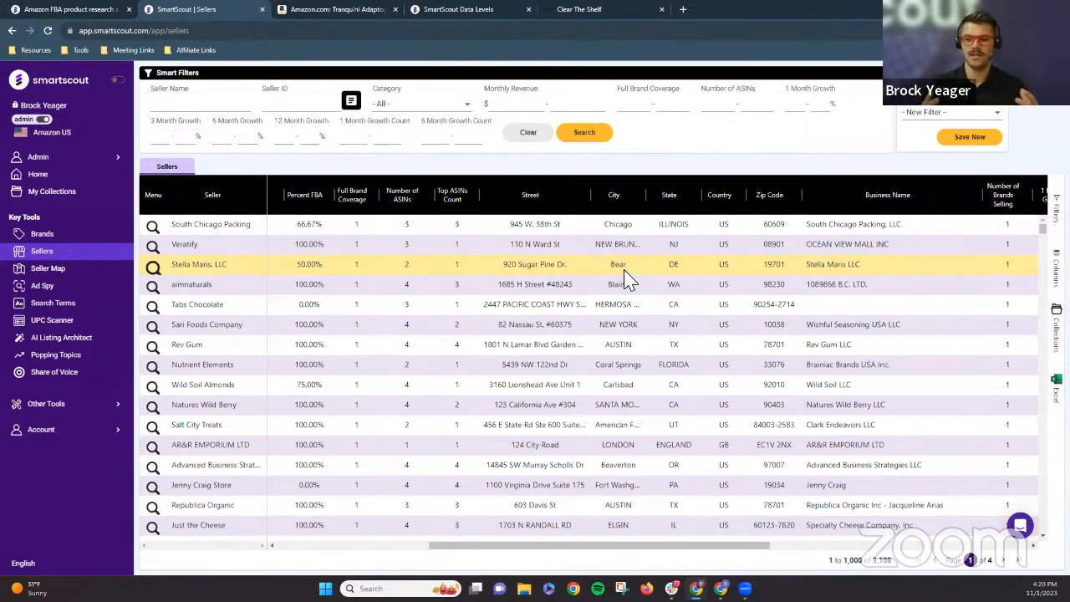
{"action": "mouse_move", "coordinate": [563, 547]}
{"action": "left_mouse_down"}
{"action": "mouse_move", "coordinate": [554, 548]}
{"action": "mouse_move", "coordinate": [572, 547]}
{"action": "left_mouse_up"}
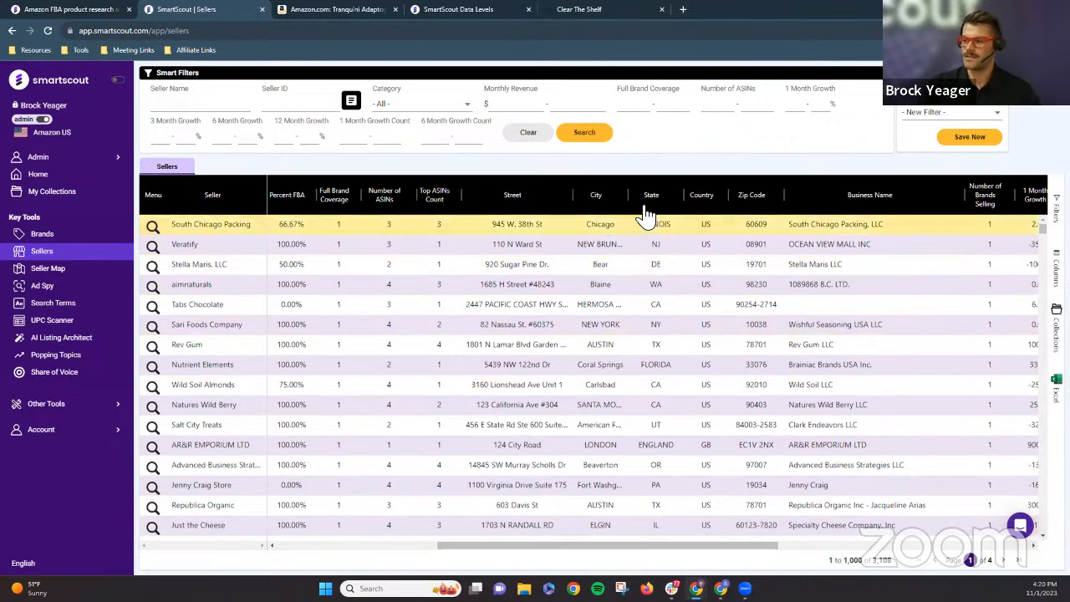
{"action": "left_click", "coordinate": [676, 197]}
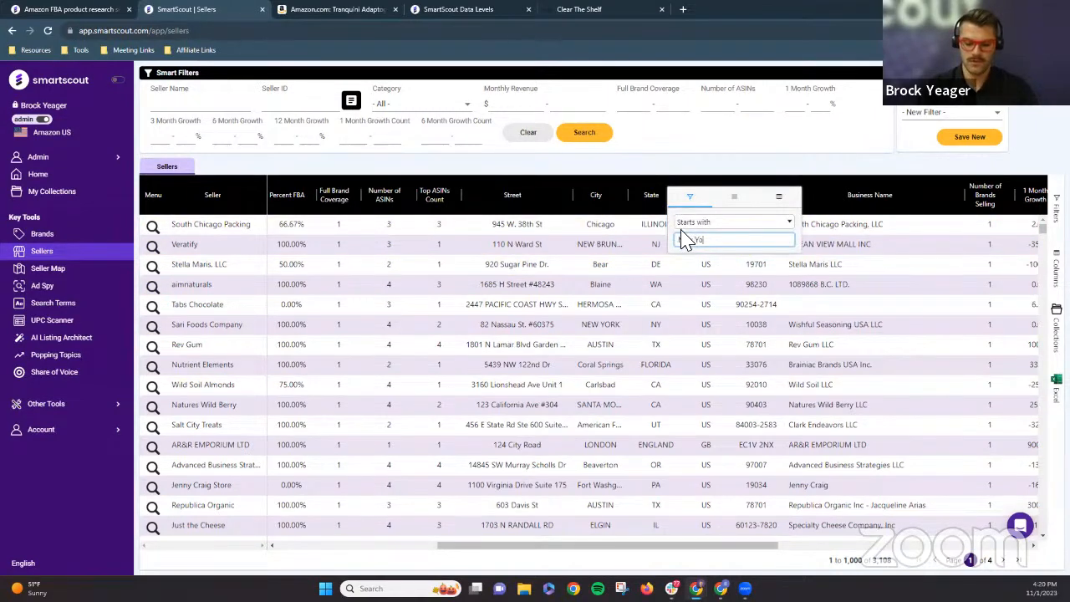
{"action": "type", "text": "New York"}
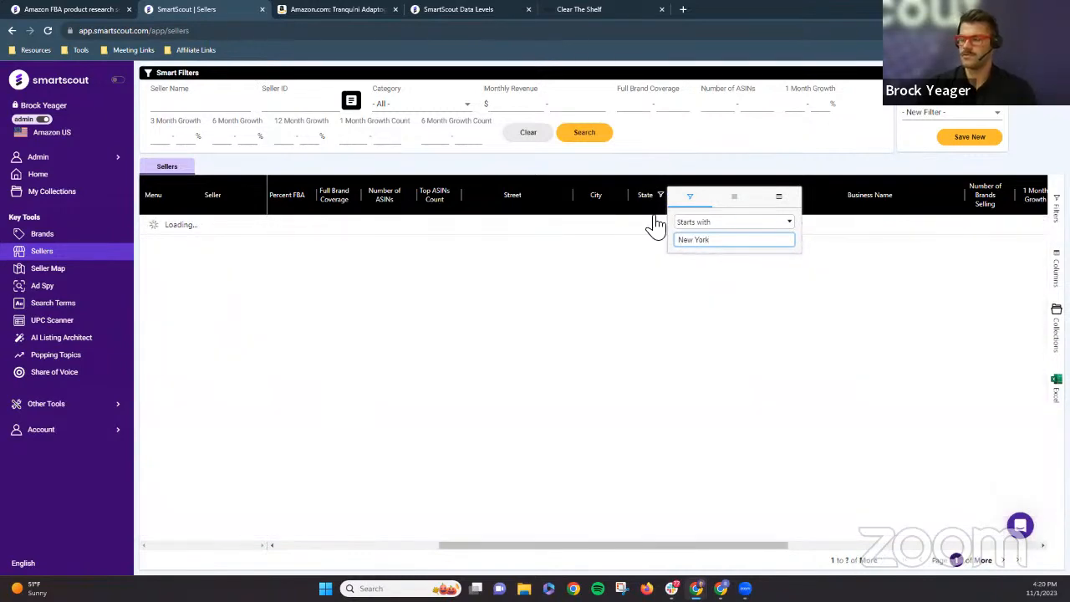
{"action": "left_click_drag", "start_coordinate": [630, 545], "coordinate": [591, 541]}
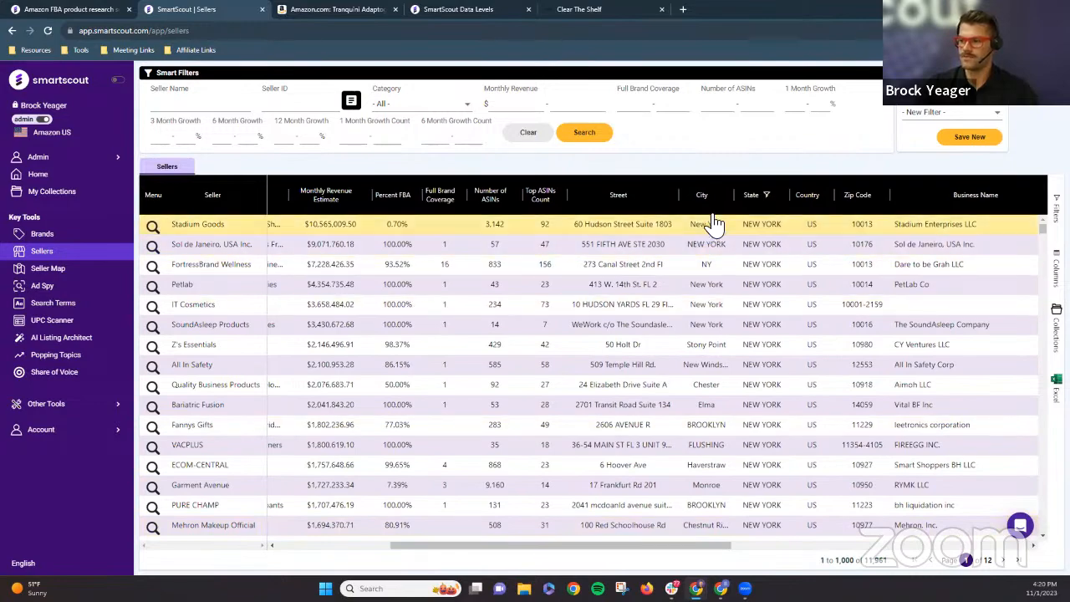
- Limit the sellers' monthly revenue estimate to between 150000 and 300000
{"action": "left_click_drag", "start_coordinate": [667, 550], "coordinate": [550, 553]}
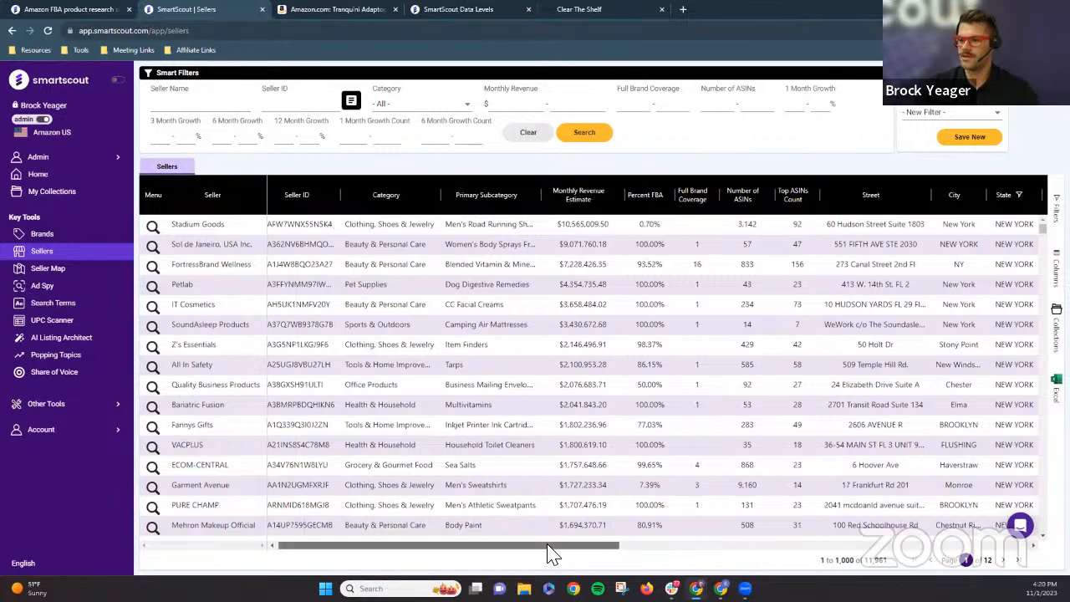
{"action": "left_click", "coordinate": [626, 207]}
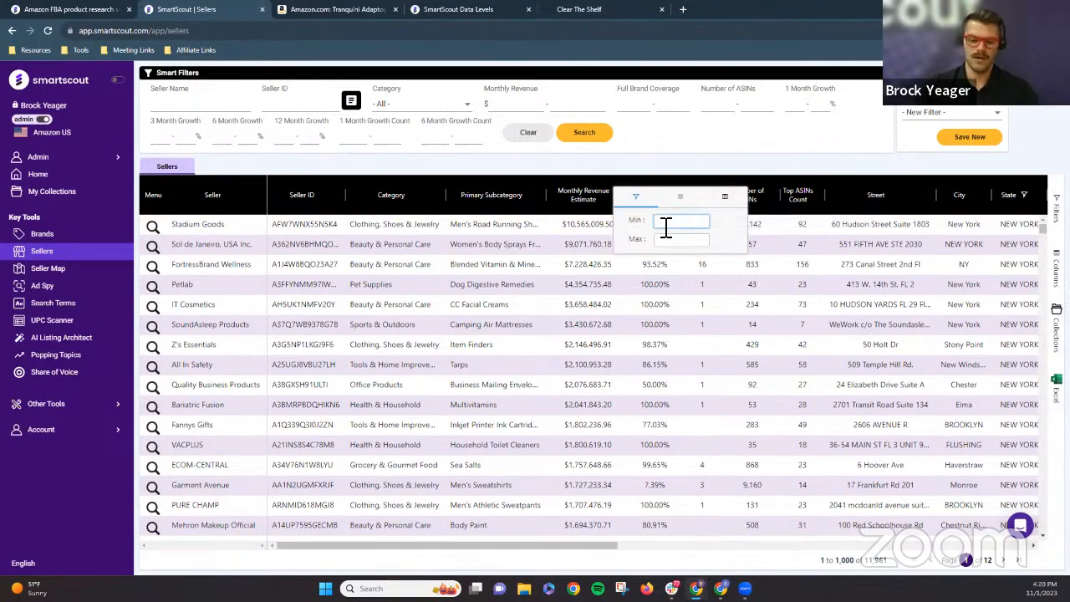
{"action": "type", "text": "5000"}
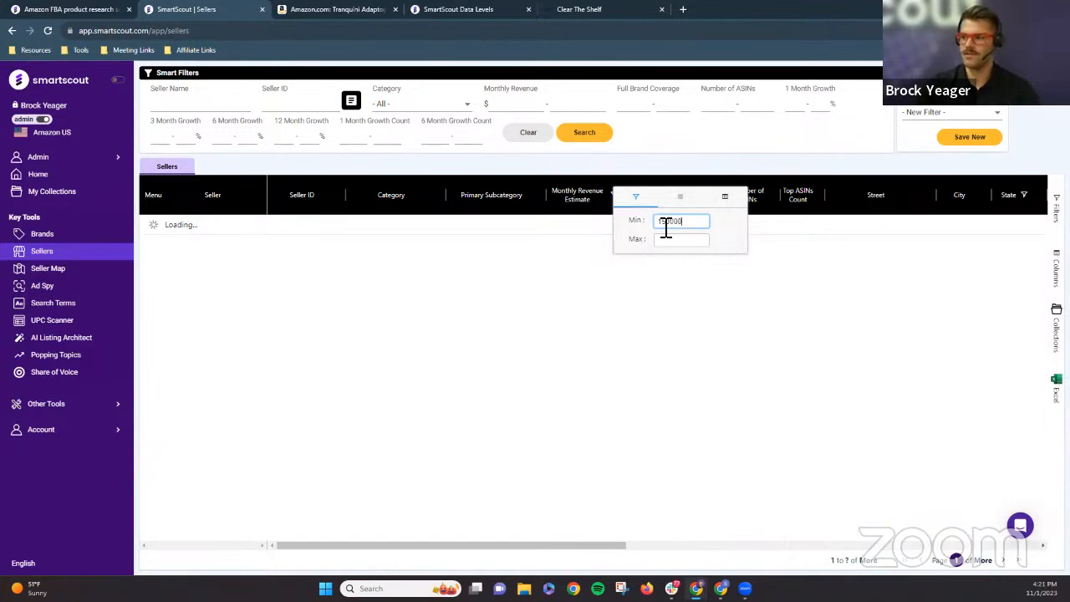
{"action": "left_click", "coordinate": [668, 242]}
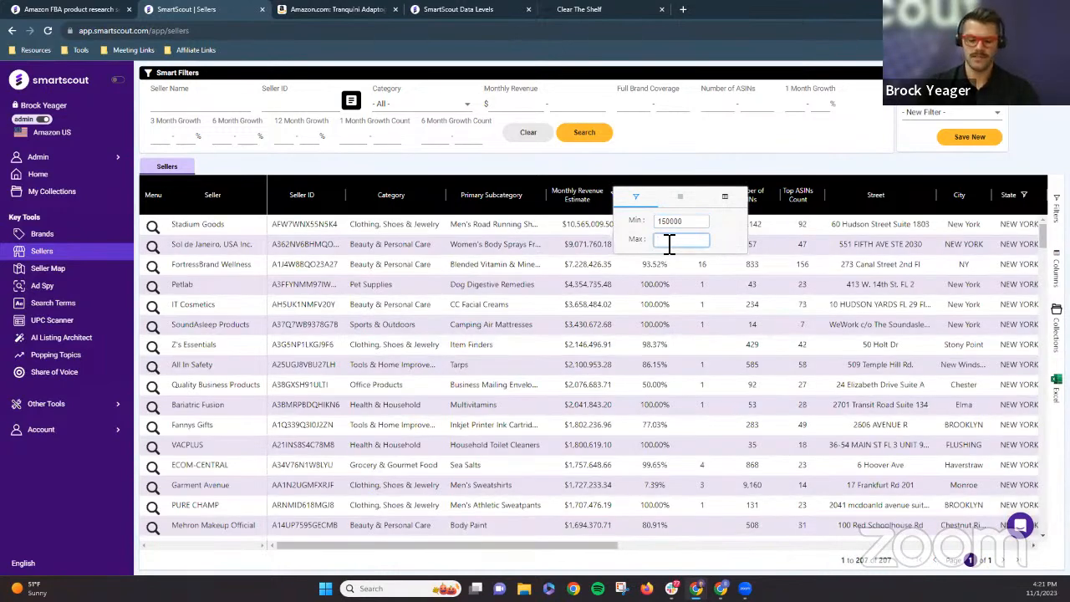
{"action": "type", "text": "300000"}
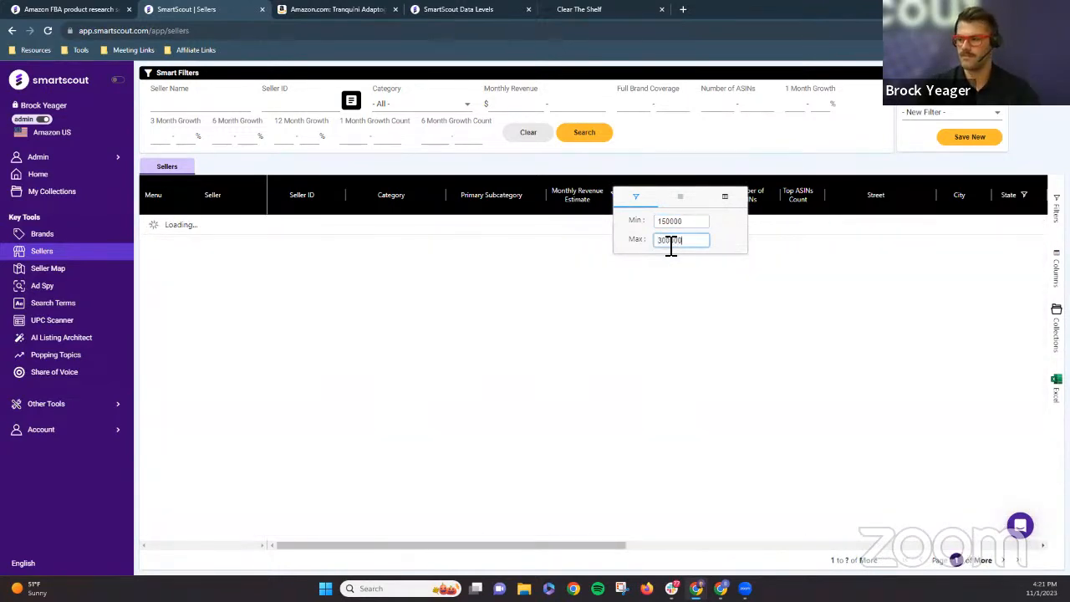
{"action": "left_click", "coordinate": [582, 546]}
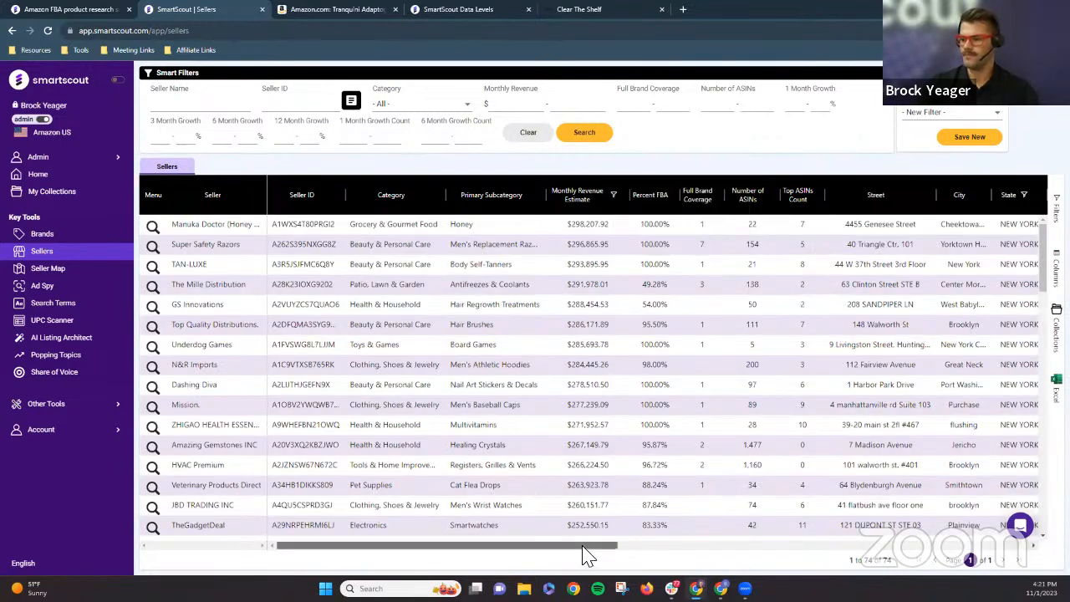
- Filter the sellers to the categories Beauty & Personal Care, Baby Products and Grocery & Gourmet Food
{"action": "left_click", "coordinate": [438, 200]}
{"action": "scroll", "coordinate": [471, 302], "scroll_direction": "down", "scroll_amount": 2}
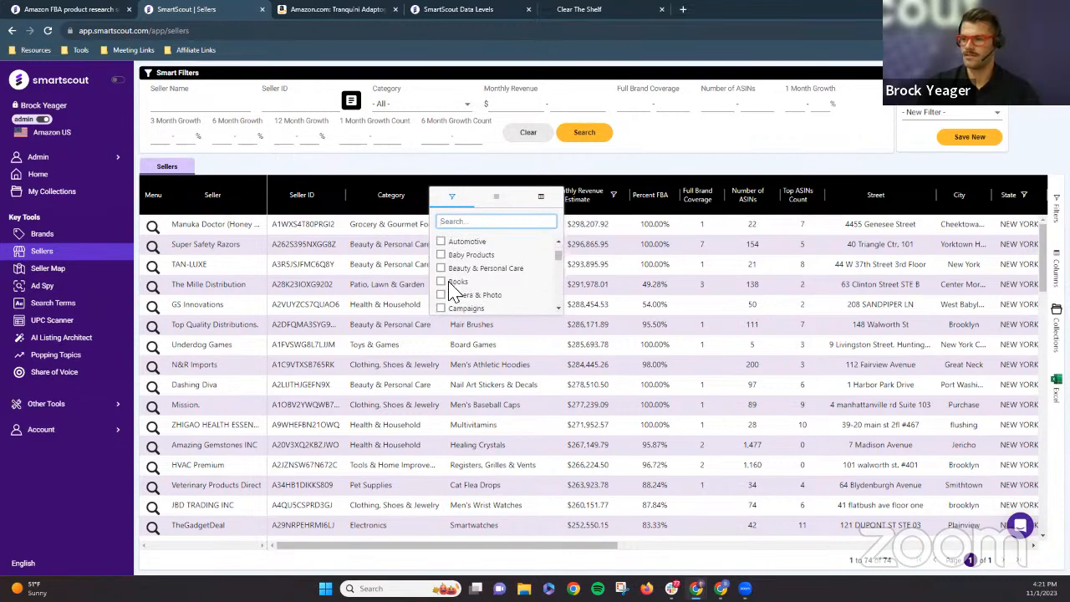
{"action": "left_click", "coordinate": [442, 268]}
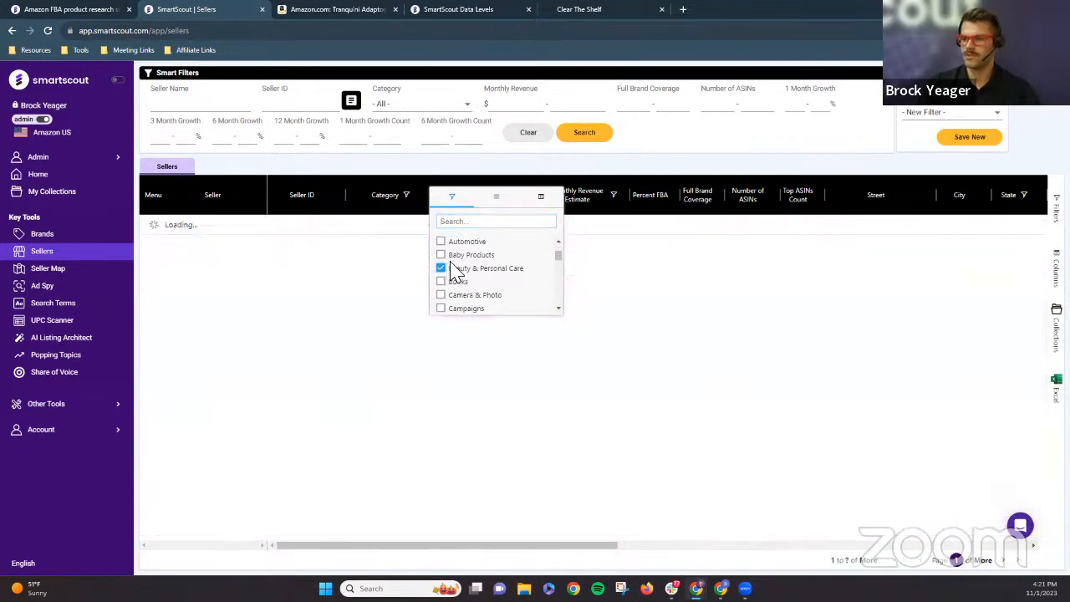
{"action": "left_click", "coordinate": [442, 255]}
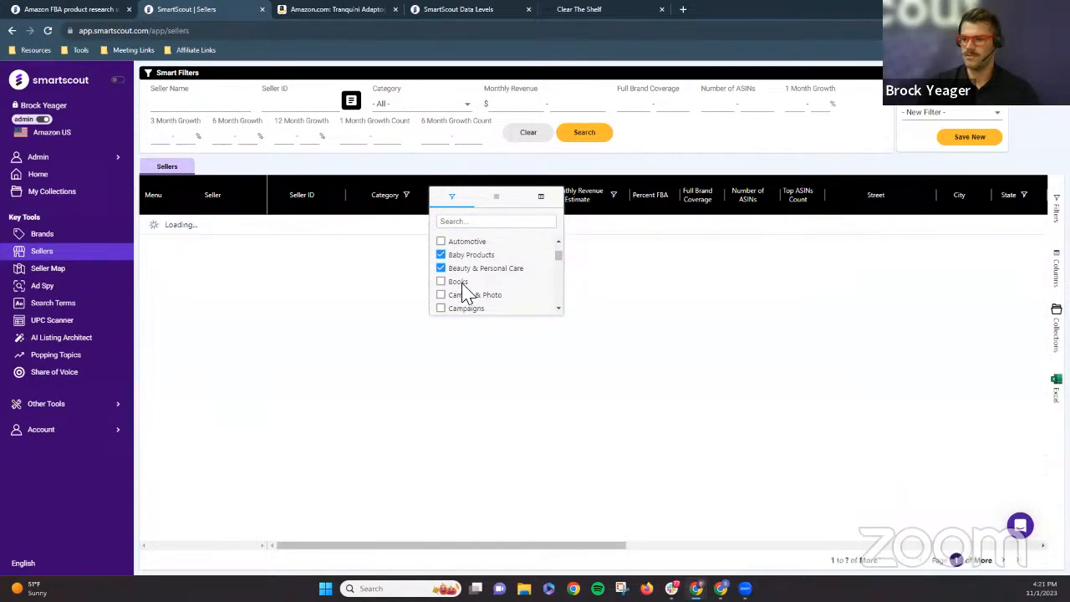
{"action": "scroll", "coordinate": [468, 288], "scroll_direction": "down", "scroll_amount": 2}
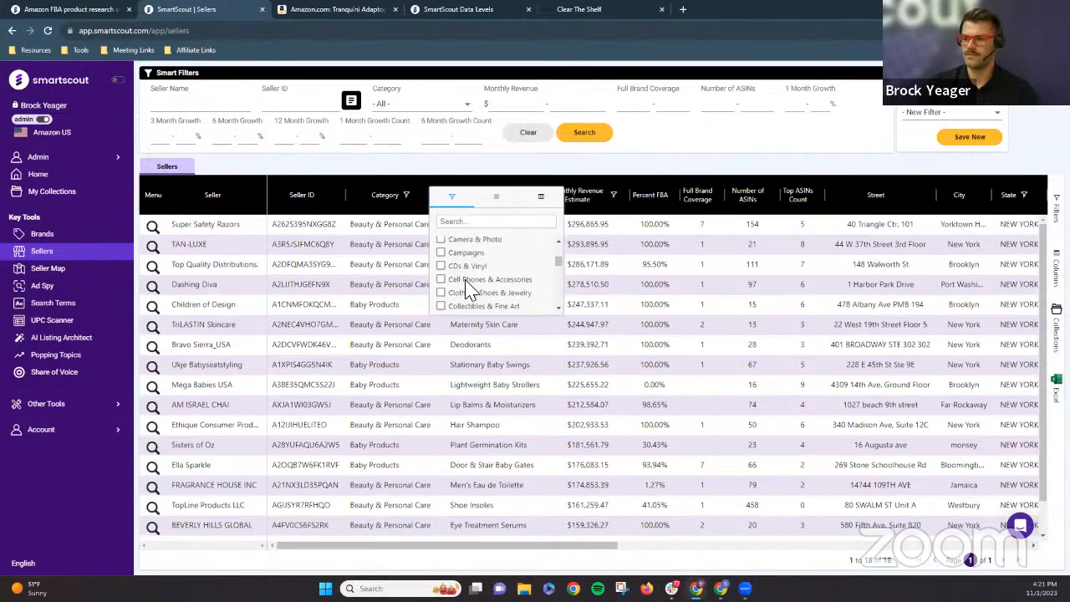
{"action": "scroll", "coordinate": [453, 284], "scroll_direction": "down", "scroll_amount": 3}
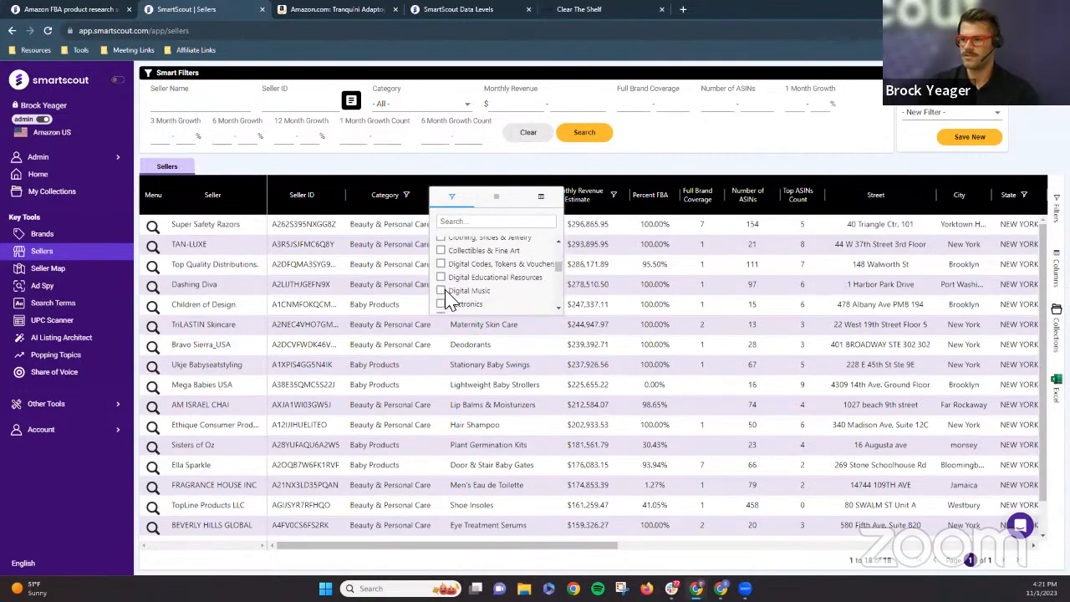
{"action": "scroll", "coordinate": [452, 292], "scroll_direction": "down", "scroll_amount": 2}
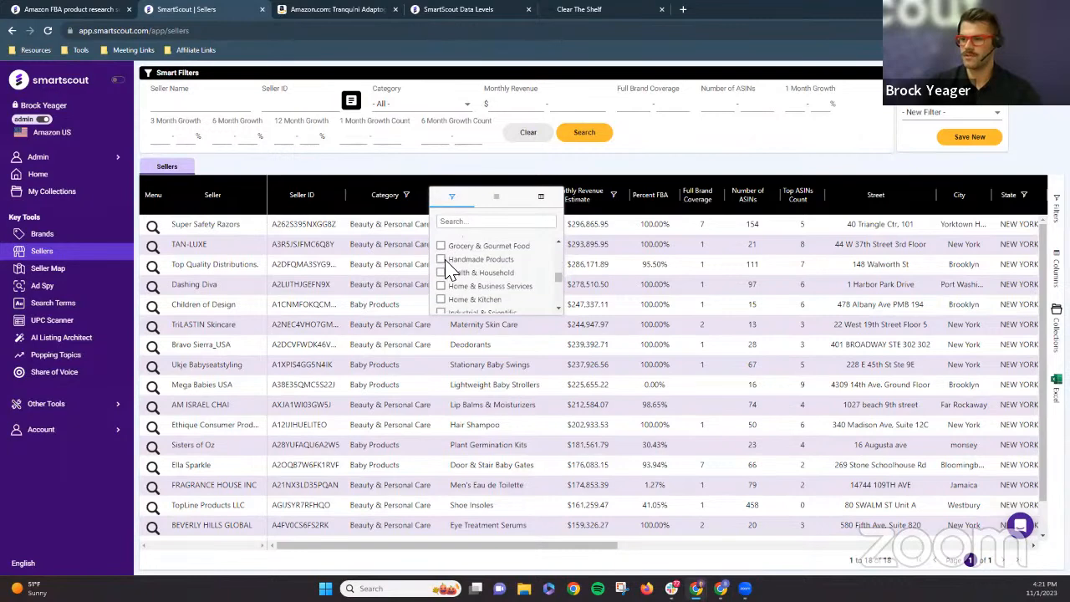
{"action": "left_click", "coordinate": [441, 247]}
{"action": "left_click", "coordinate": [504, 175]}
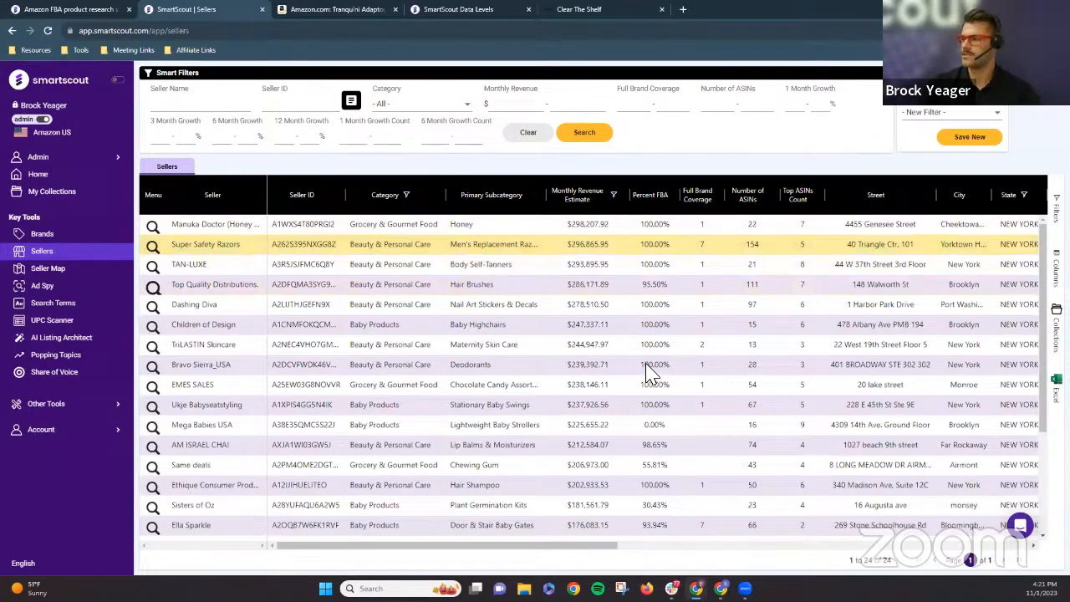
- Set the minimum FBA percentage of the listed sellers to 80%
{"action": "left_click_drag", "start_coordinate": [604, 554], "coordinate": [662, 560]}
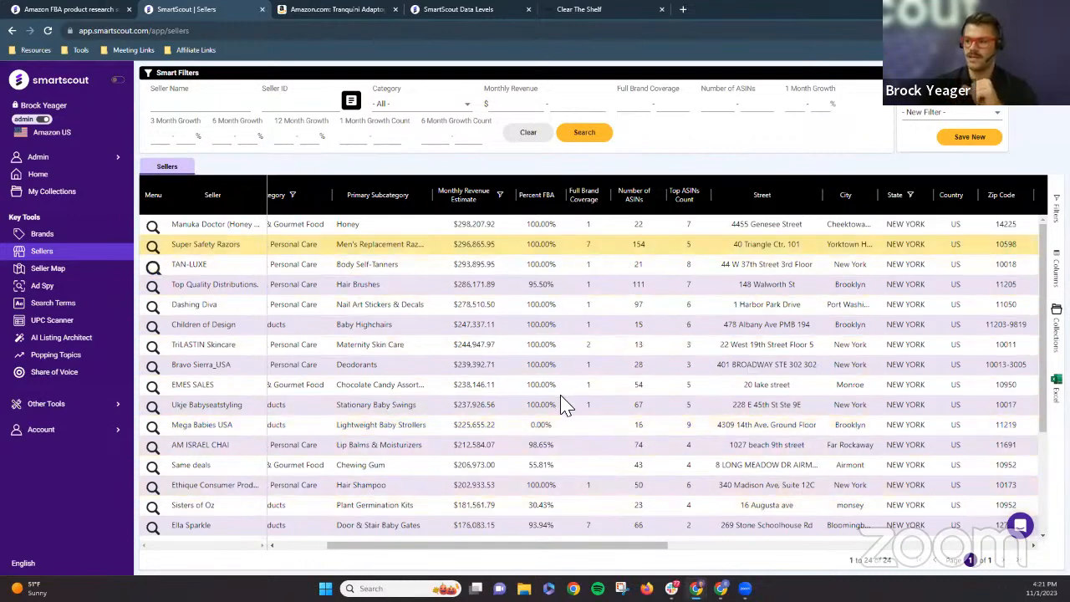
{"action": "left_click", "coordinate": [564, 203]}
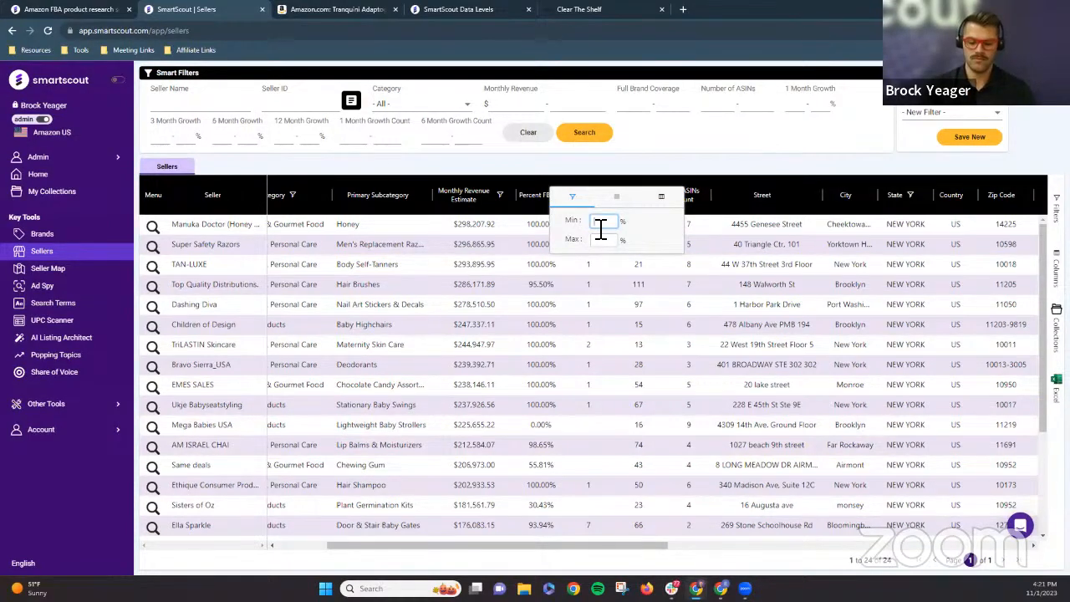
{"action": "type", "text": "80"}
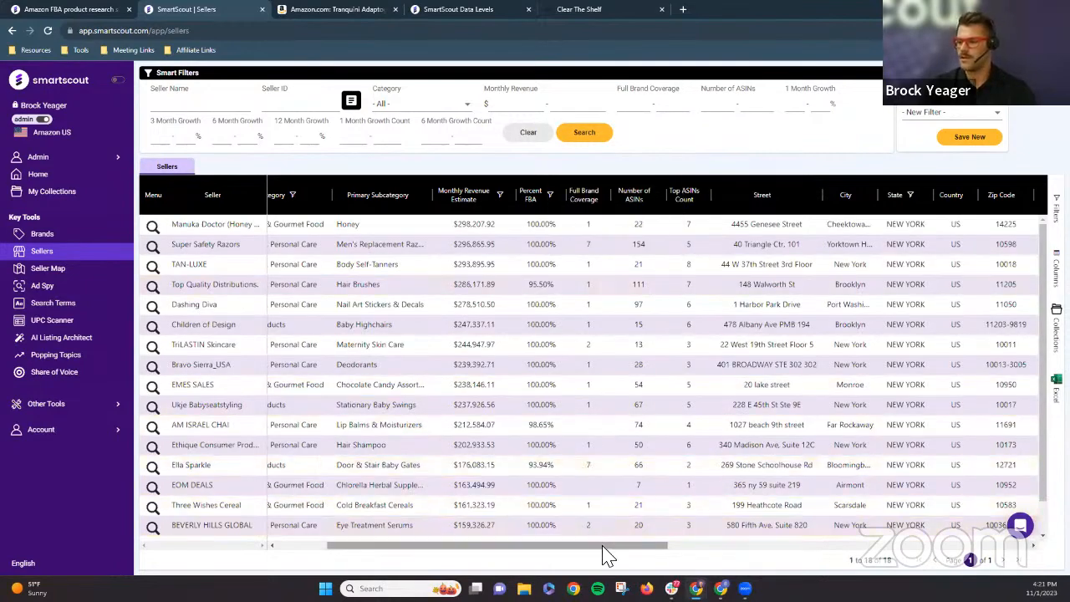
- Review the filtered sellers' columns and read the explanation of Full Brand Coverage
{"action": "left_click_drag", "start_coordinate": [603, 548], "coordinate": [535, 545]}
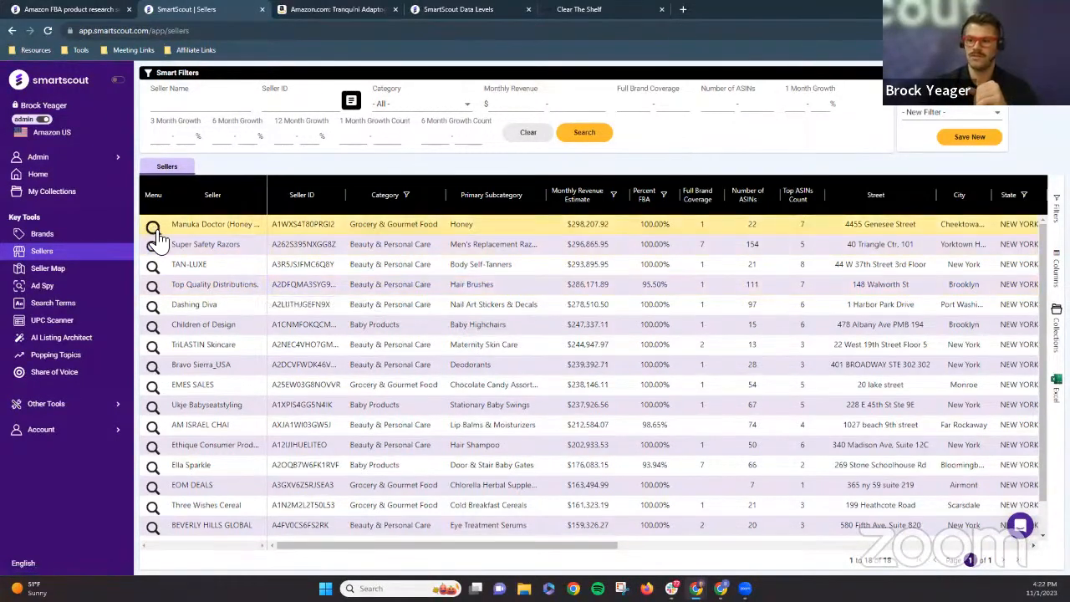
{"action": "left_click_drag", "start_coordinate": [572, 548], "coordinate": [618, 561]}
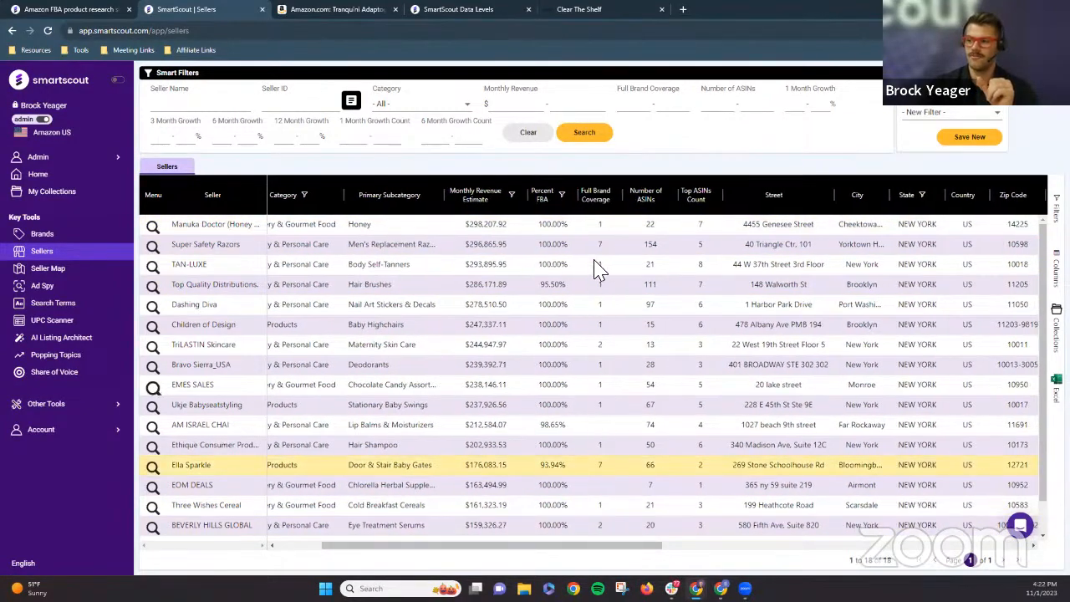
{"action": "mouse_move", "coordinate": [599, 208]}
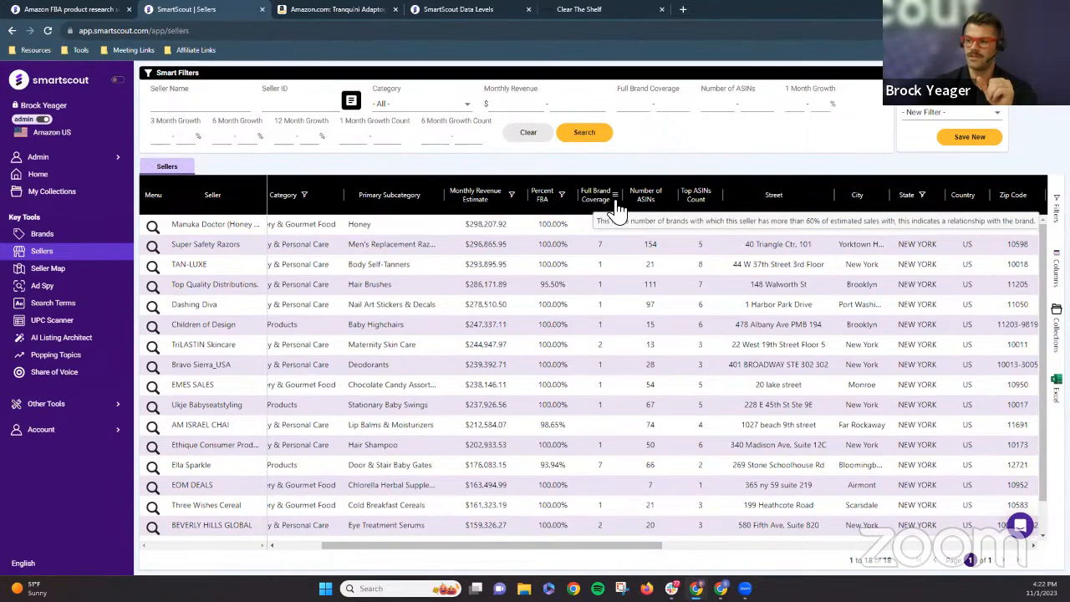
- Limit the listed sellers to a maximum Full Brand Coverage of 0
{"action": "left_click", "coordinate": [616, 202]}
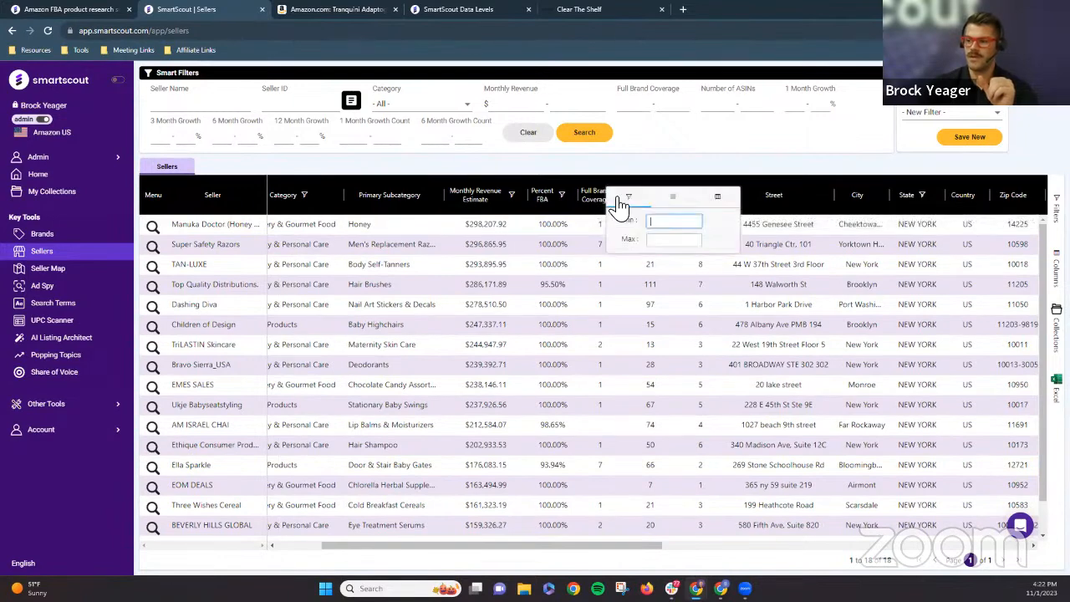
{"action": "left_click", "coordinate": [673, 240]}
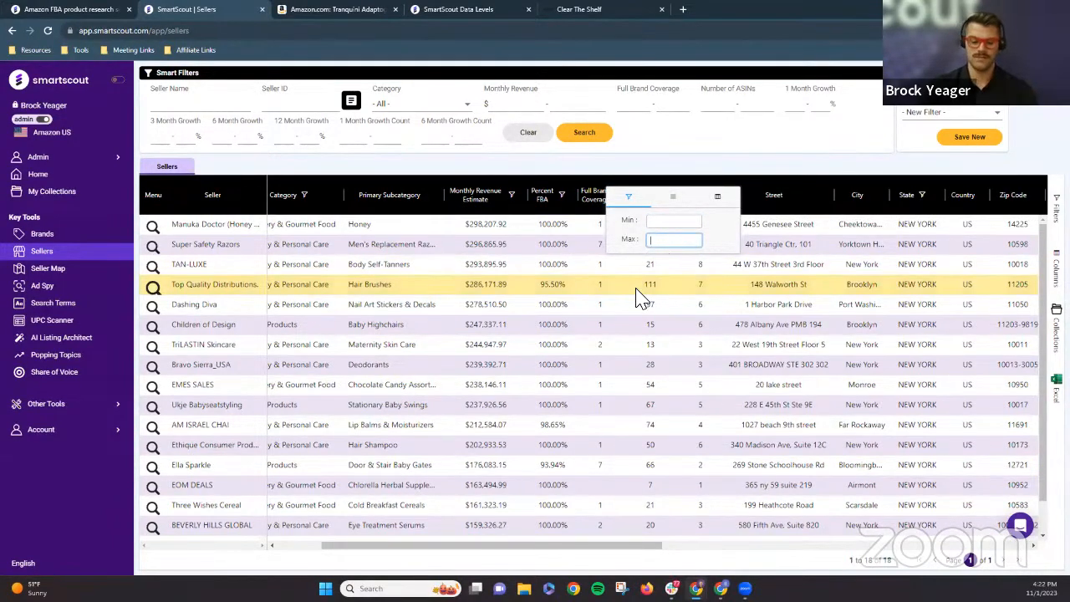
{"action": "left_click", "coordinate": [660, 224]}
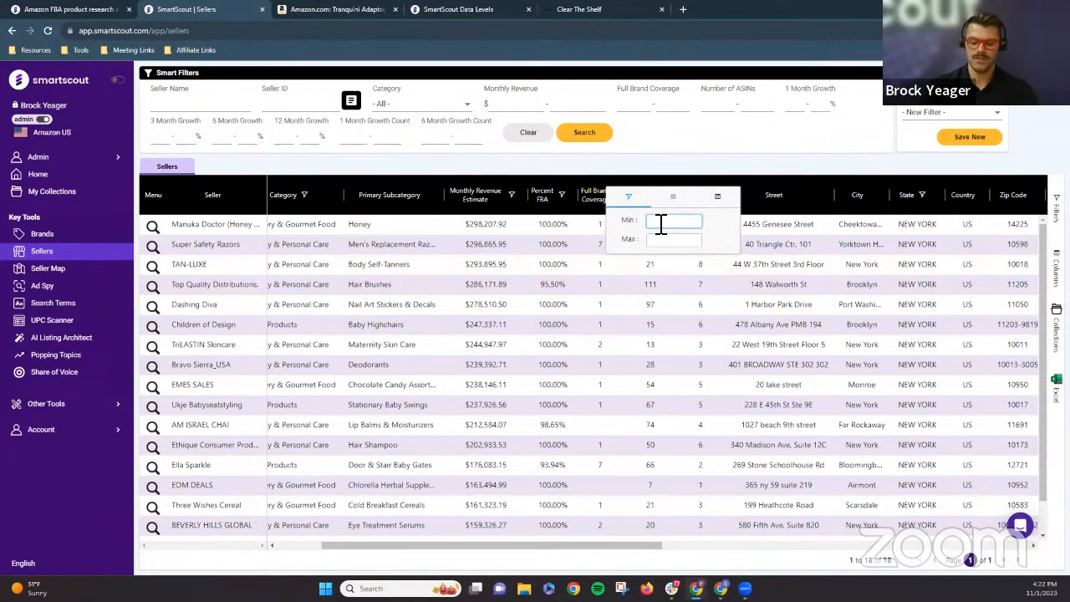
{"action": "type", "text": "0"}
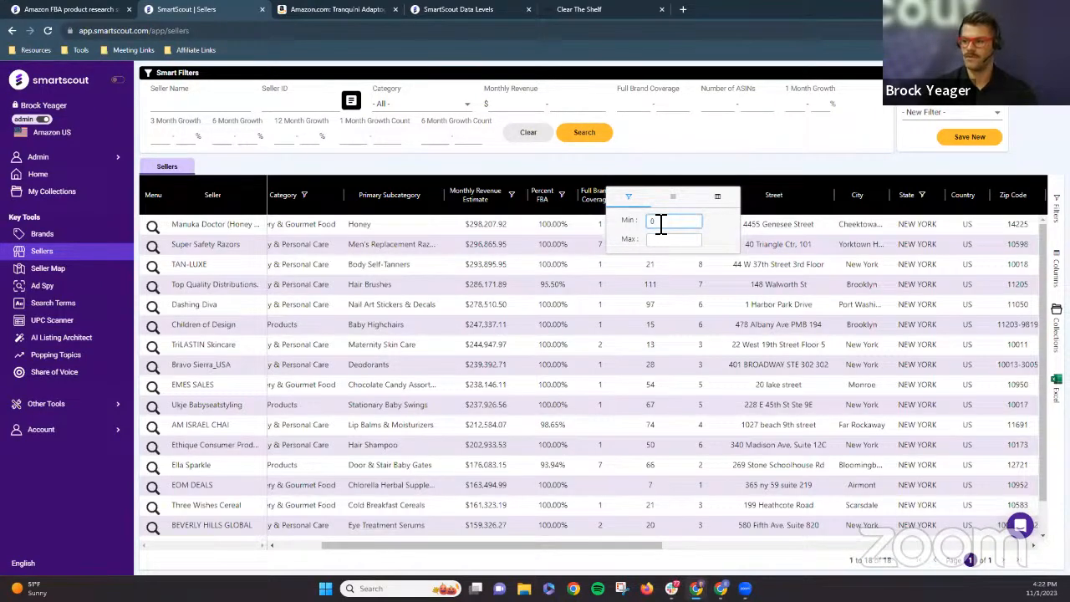
{"action": "key", "text": "BackSpace"}
{"action": "left_click", "coordinate": [656, 241]}
{"action": "type", "text": "0"}
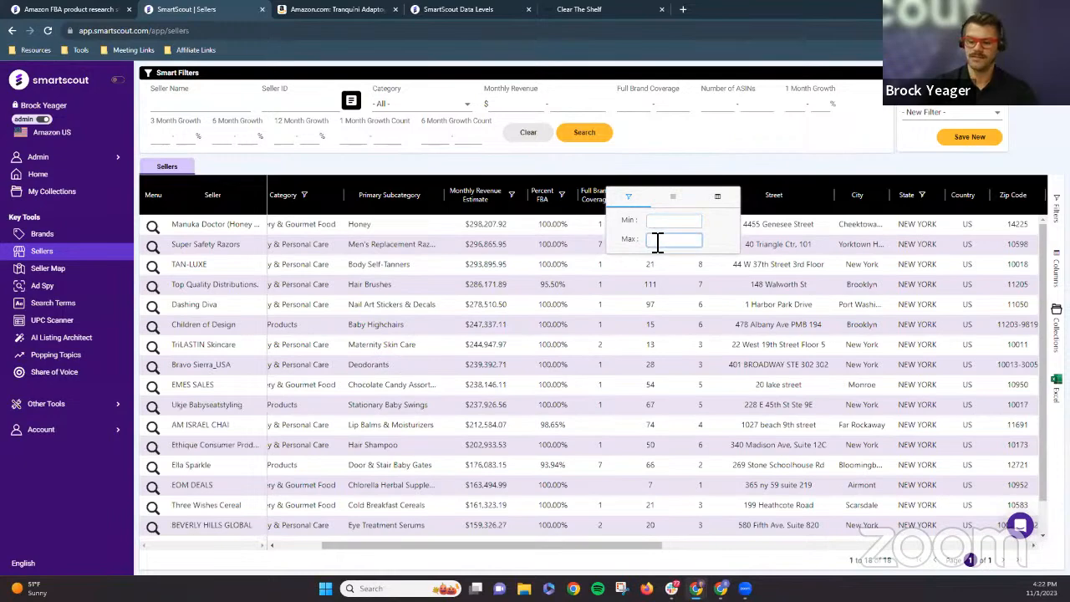
{"action": "left_click", "coordinate": [539, 340]}
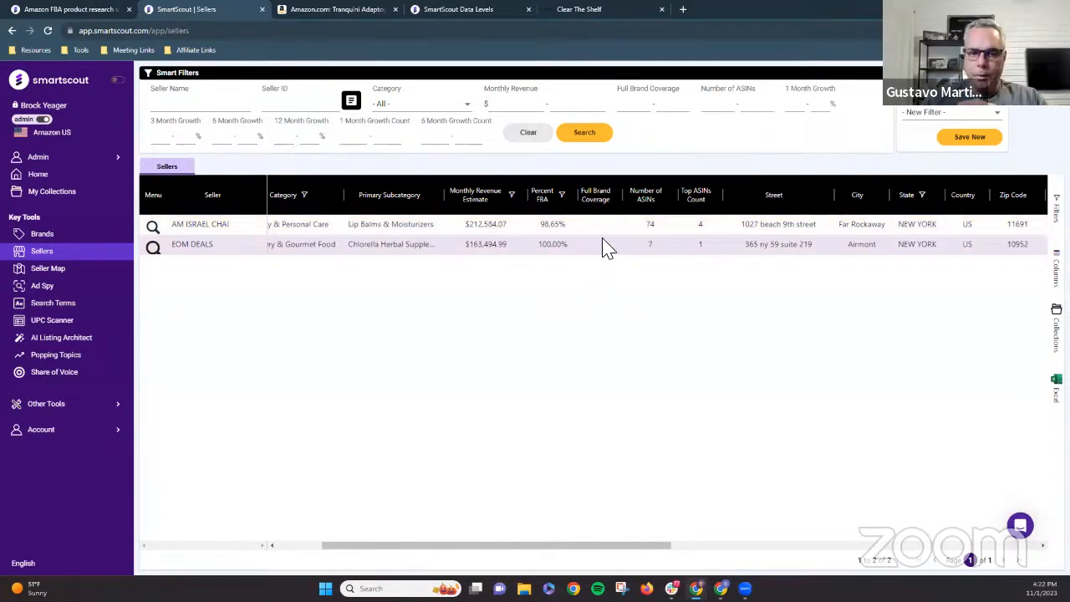
- Open the brand coverage of the seller AM ISRAEL CHAI and review its revenue and share per brand
{"action": "mouse_move", "coordinate": [602, 214]}
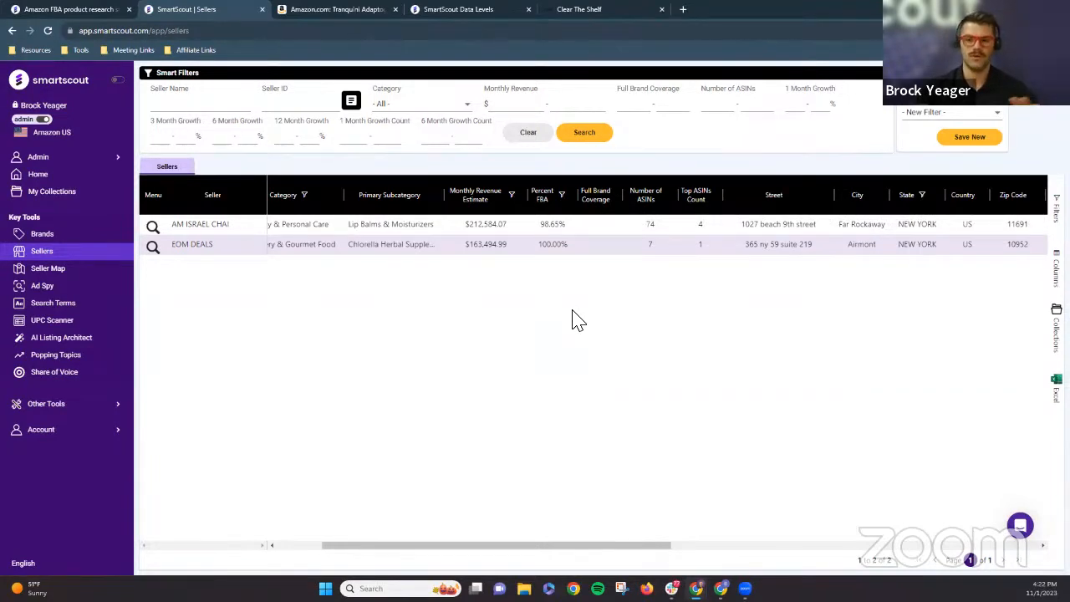
{"action": "left_click", "coordinate": [153, 228]}
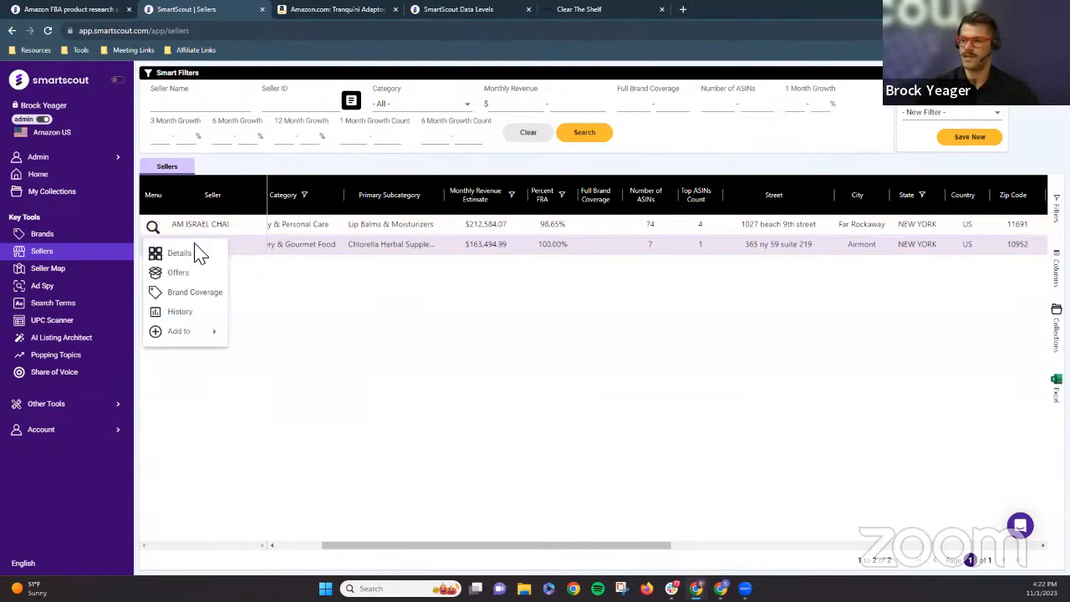
{"action": "left_click", "coordinate": [196, 295]}
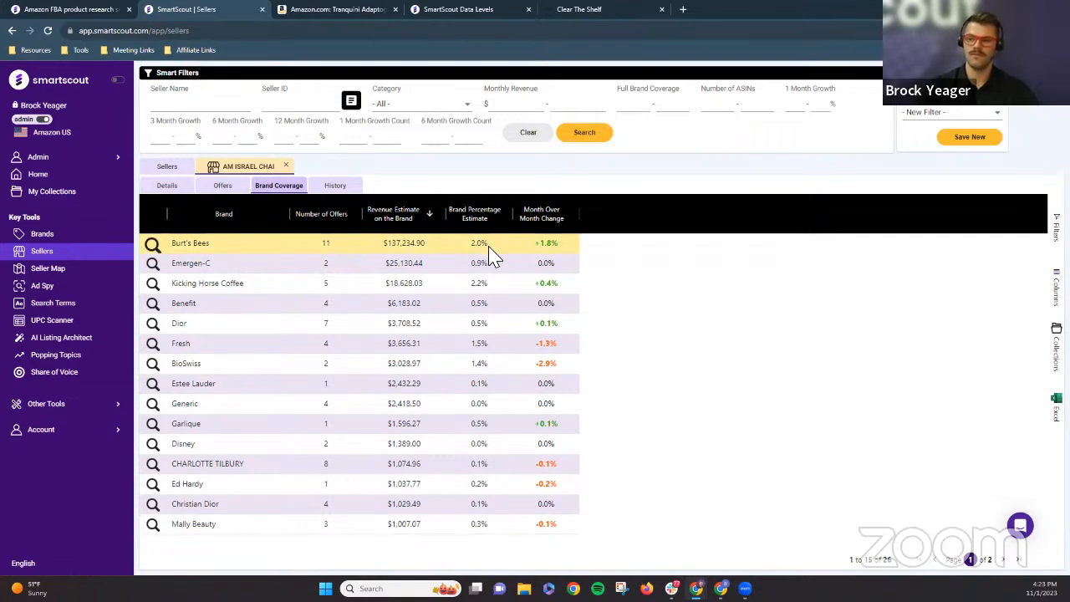
- Filter AM ISRAEL CHAI's offers to brands starting with "Burt's"
{"action": "left_click", "coordinate": [233, 188]}
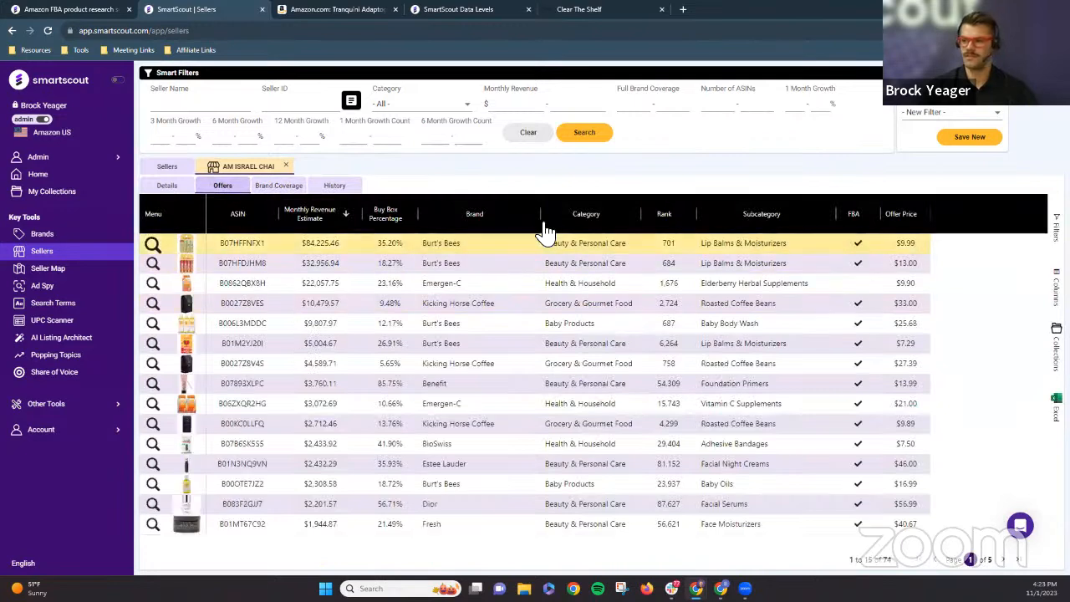
{"action": "left_click", "coordinate": [536, 217]}
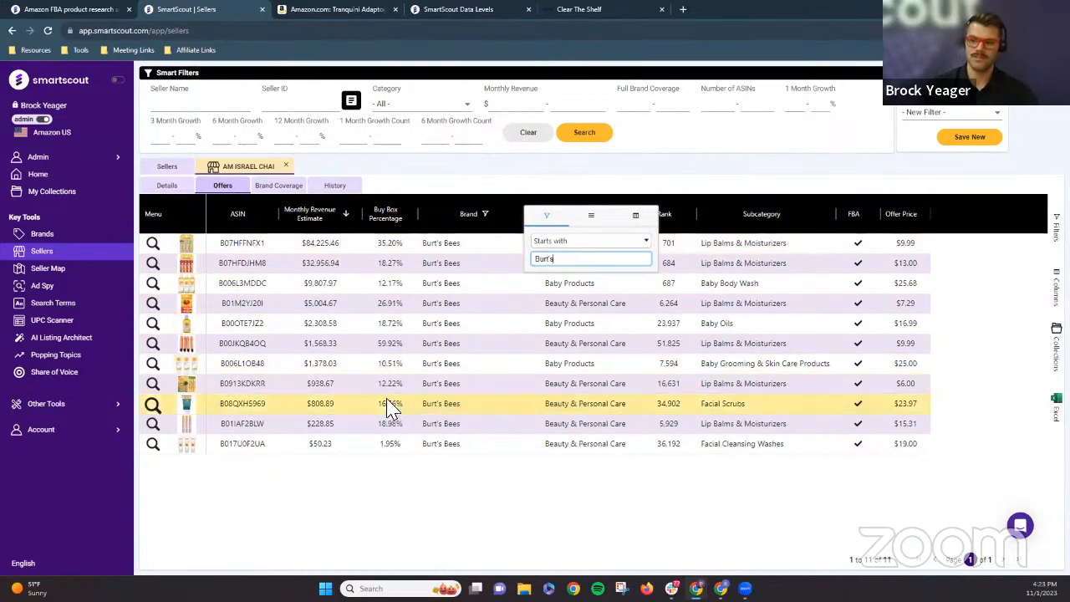
{"action": "left_click", "coordinate": [401, 190]}
{"action": "left_click", "coordinate": [224, 246]}
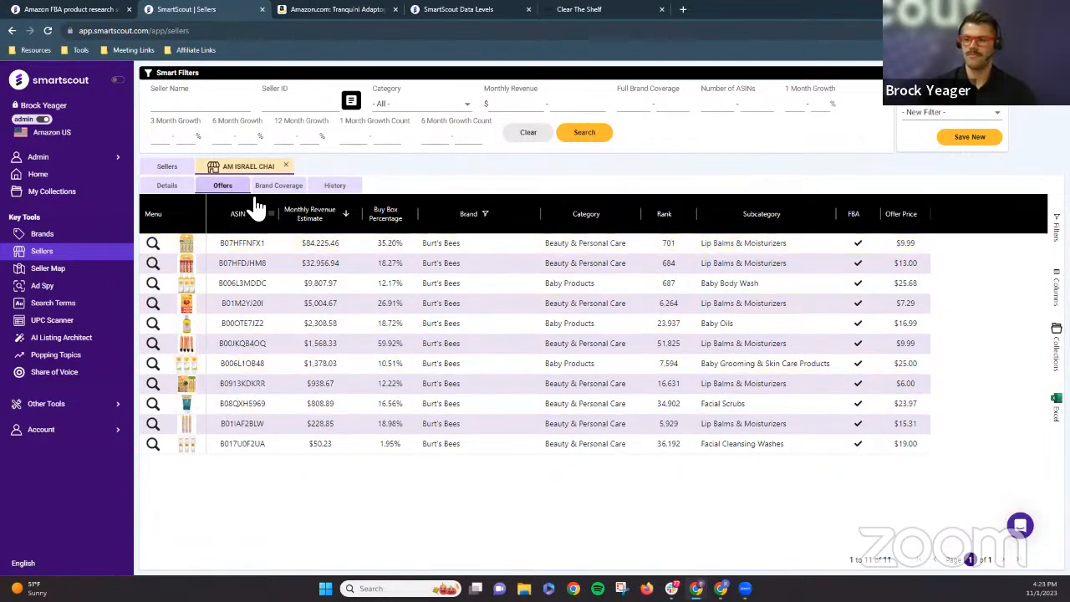
- Return to the filtered seller list and review the sellers' category, revenue, FBA and address columns
{"action": "left_click", "coordinate": [189, 168]}
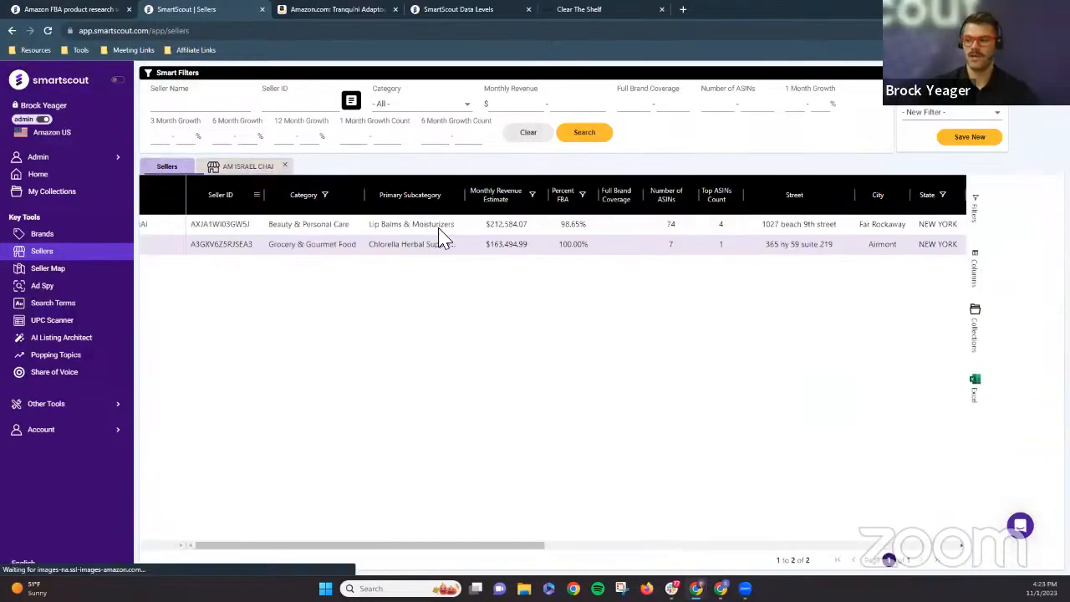
{"action": "left_click_drag", "start_coordinate": [618, 552], "coordinate": [694, 506]}
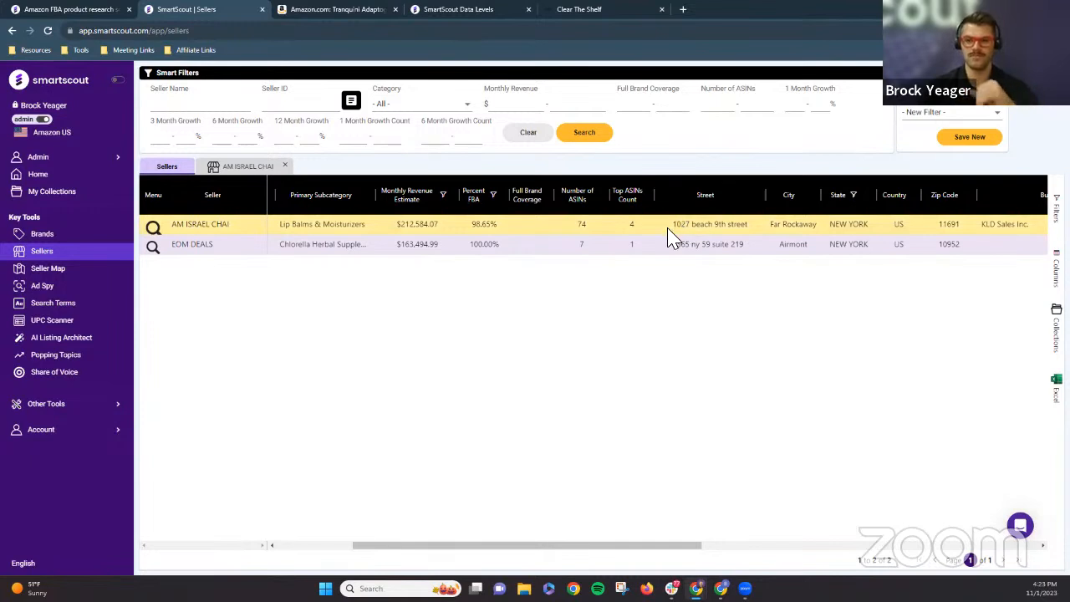
{"action": "left_click_drag", "start_coordinate": [485, 549], "coordinate": [361, 533]}
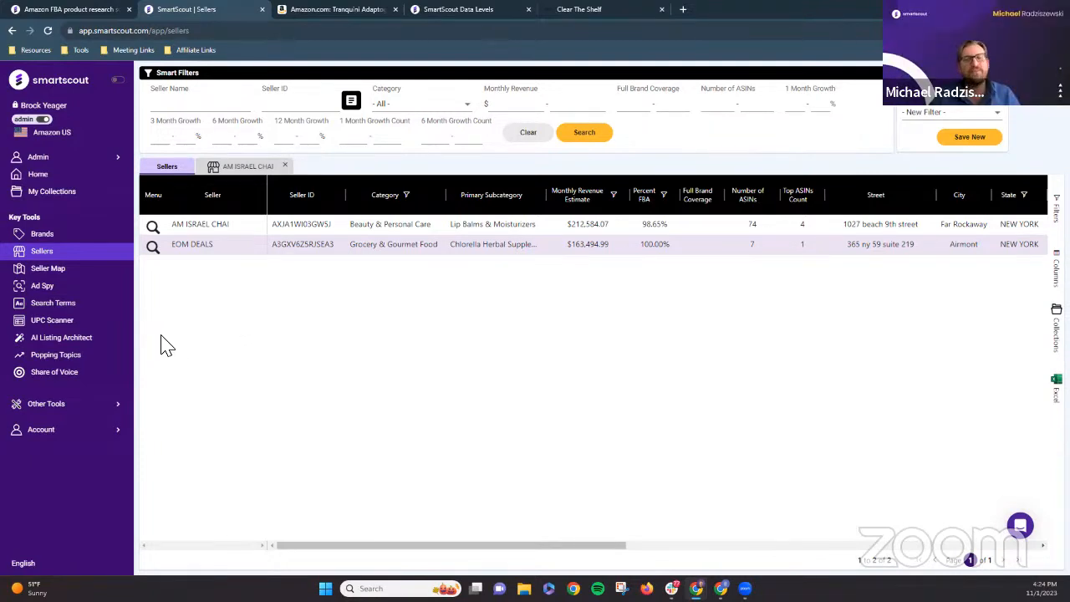
- Open the Seller Map for the United States and view the choices for the maximum number of sellers
{"action": "left_click", "coordinate": [104, 274]}
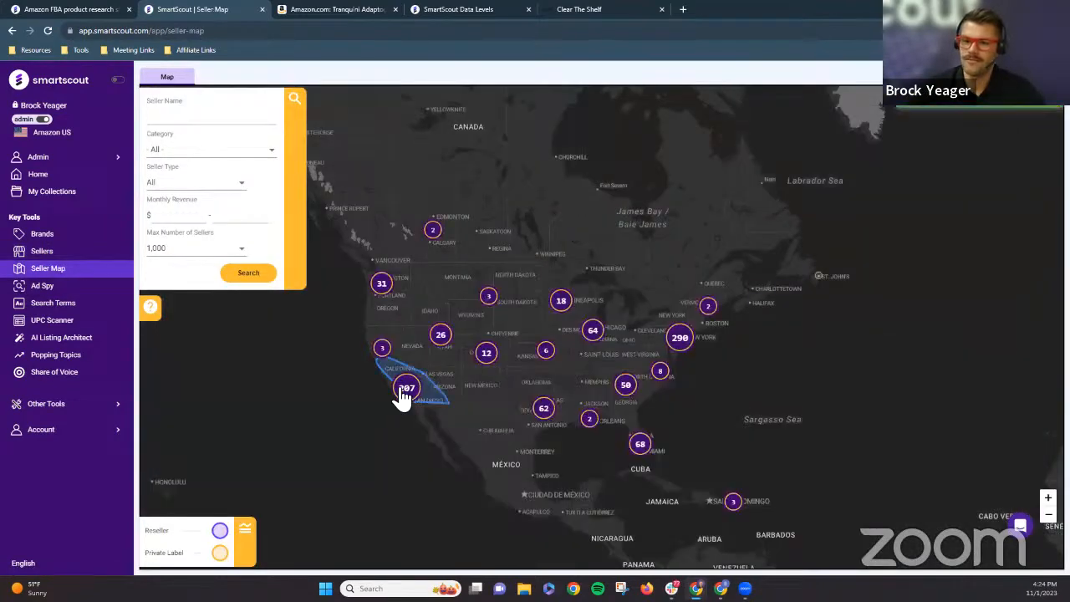
{"action": "scroll", "coordinate": [535, 333], "scroll_direction": "up", "scroll_amount": 1}
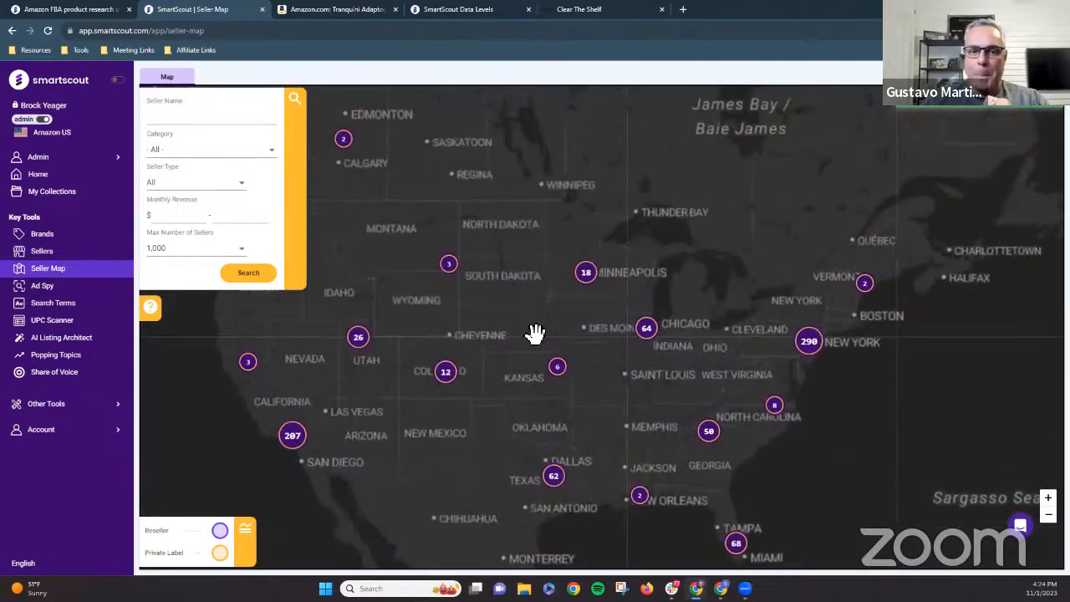
{"action": "mouse_move", "coordinate": [657, 370]}
{"action": "left_mouse_down"}
{"action": "mouse_move", "coordinate": [626, 337]}
{"action": "mouse_move", "coordinate": [601, 337]}
{"action": "mouse_move", "coordinate": [624, 334]}
{"action": "mouse_move", "coordinate": [665, 358]}
{"action": "left_mouse_up"}
{"action": "left_click_drag", "start_coordinate": [508, 293], "coordinate": [514, 307]}
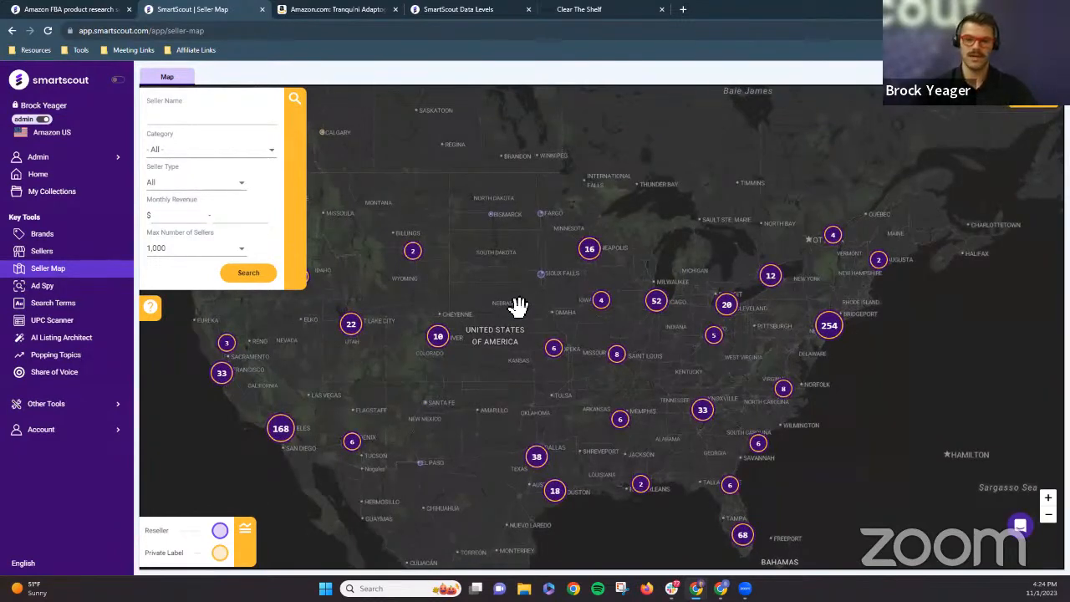
{"action": "left_click", "coordinate": [247, 251]}
{"action": "scroll", "coordinate": [206, 347], "scroll_direction": "down", "scroll_amount": 1}
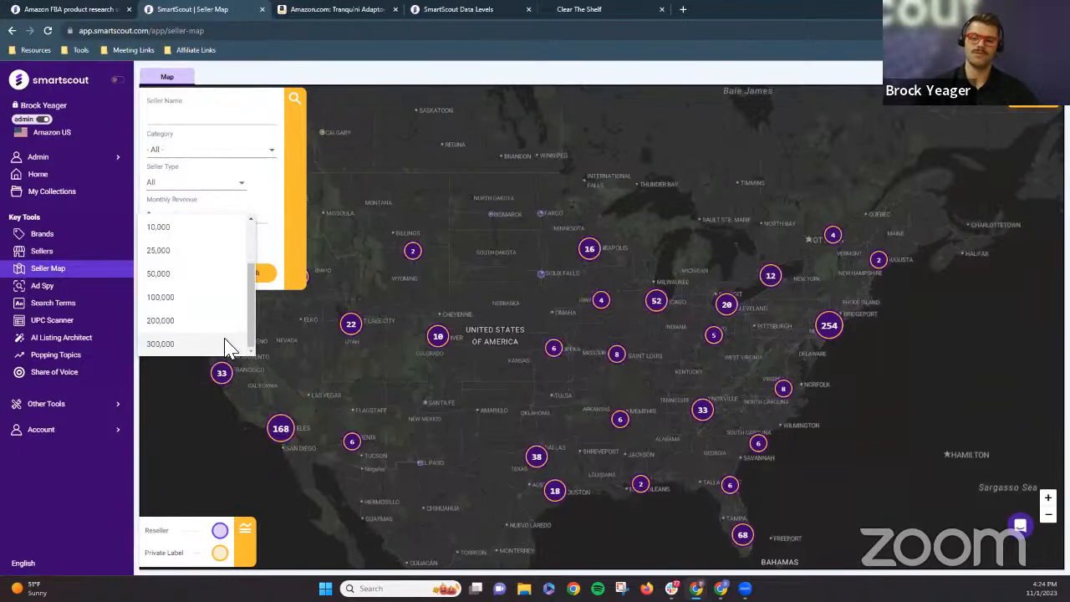
{"action": "left_click", "coordinate": [397, 178]}
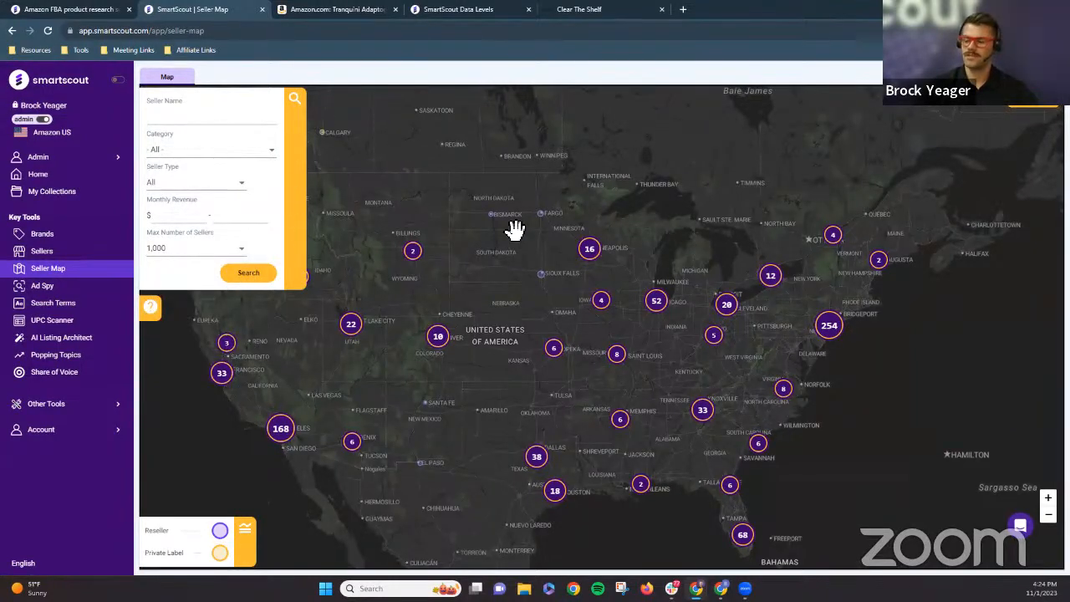
- Examine how reseller and private label sellers are distributed across the Northeast and around New York on the map
{"action": "left_click_drag", "start_coordinate": [513, 232], "coordinate": [454, 184]}
{"action": "scroll", "coordinate": [603, 276], "scroll_direction": "up", "scroll_amount": 3}
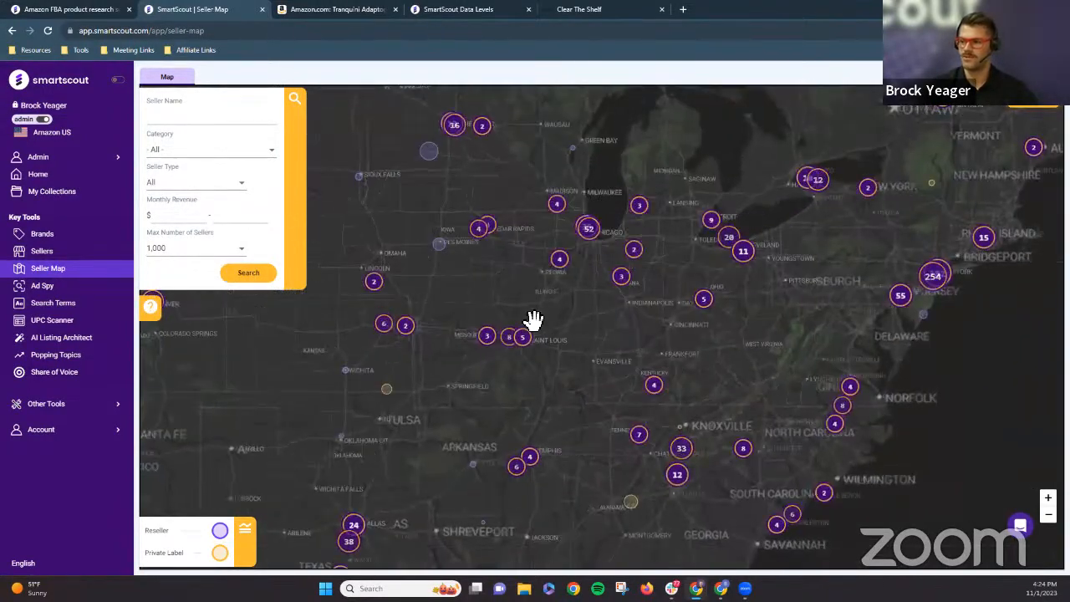
{"action": "scroll", "coordinate": [705, 296], "scroll_direction": "up", "scroll_amount": 4}
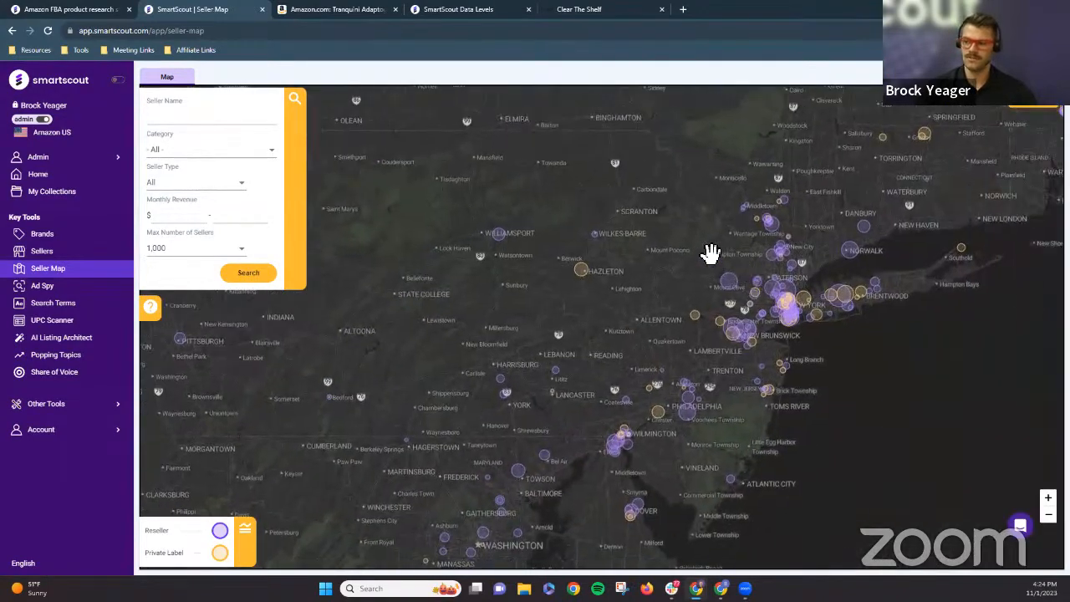
{"action": "left_click_drag", "start_coordinate": [602, 301], "coordinate": [575, 298]}
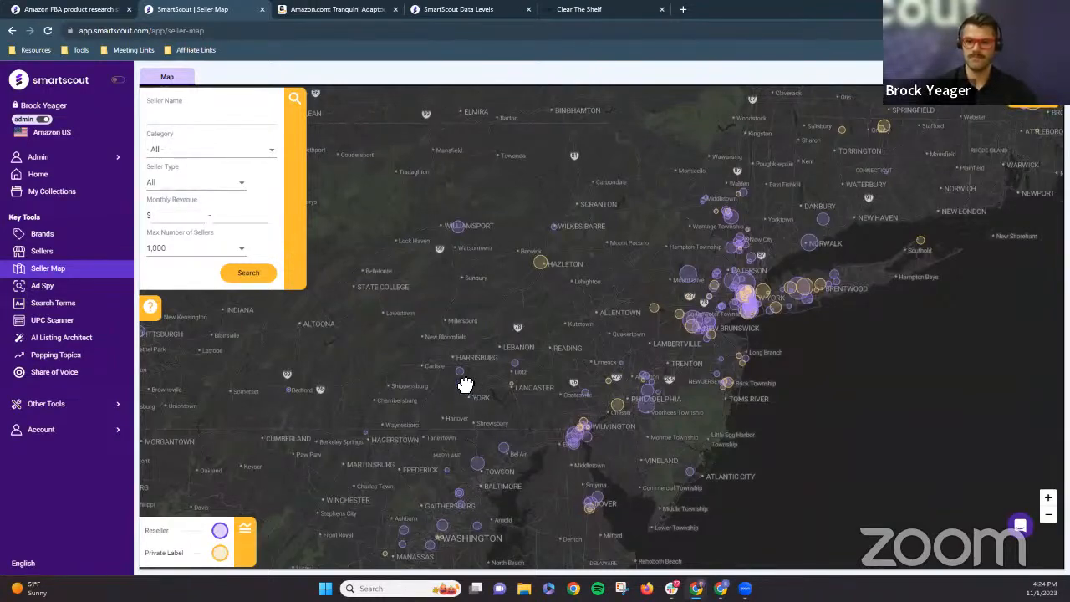
{"action": "left_click_drag", "start_coordinate": [473, 384], "coordinate": [351, 372]}
{"action": "scroll", "coordinate": [473, 323], "scroll_direction": "up", "scroll_amount": 3}
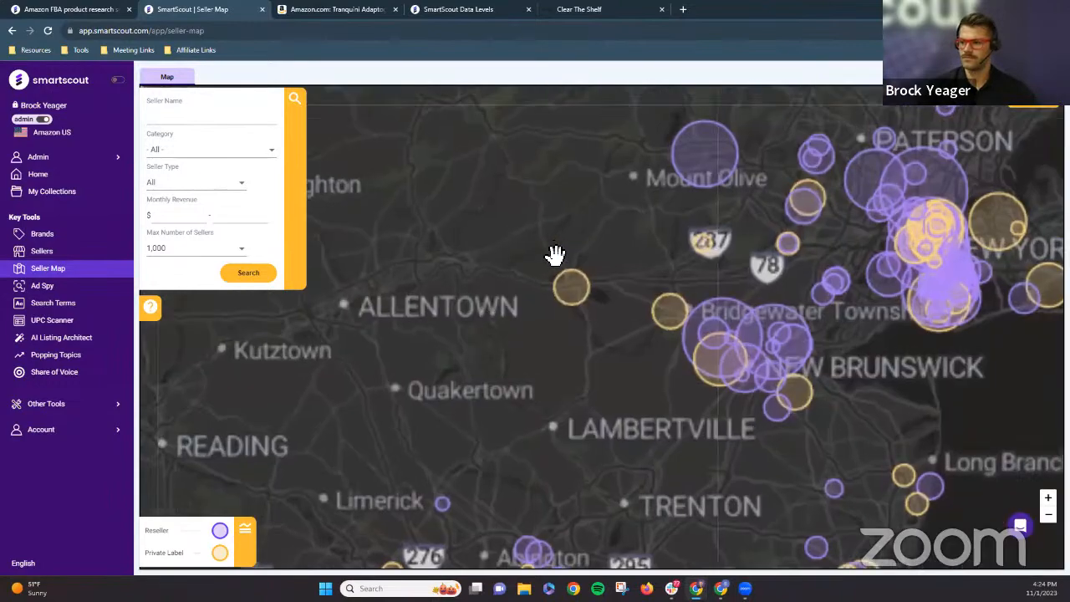
{"action": "left_click_drag", "start_coordinate": [629, 263], "coordinate": [493, 301]}
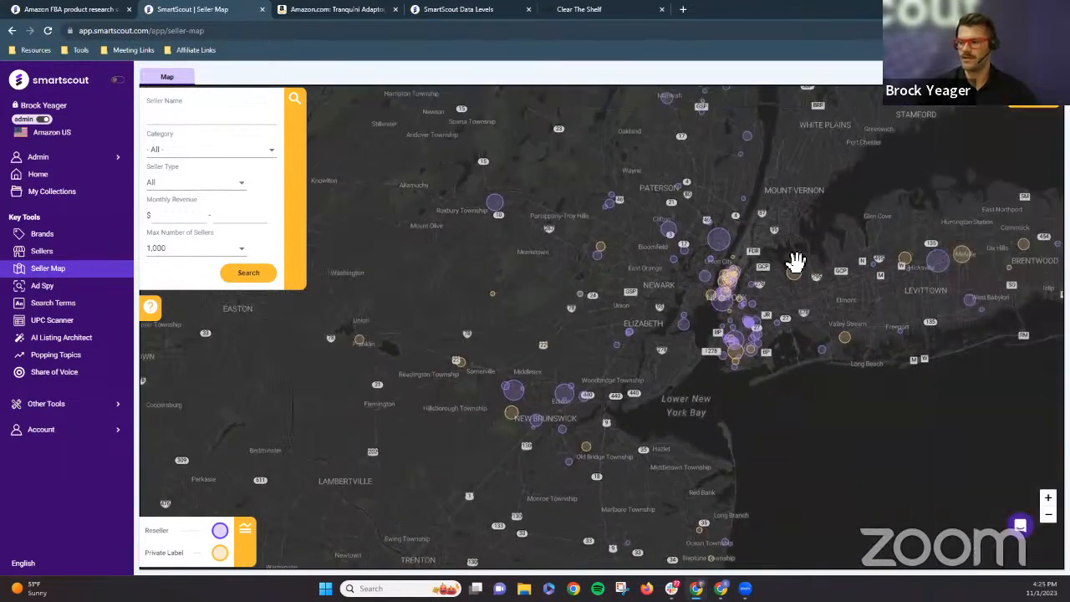
{"action": "scroll", "coordinate": [807, 236], "scroll_direction": "up", "scroll_amount": 1}
{"action": "scroll", "coordinate": [786, 265], "scroll_direction": "down", "scroll_amount": 2}
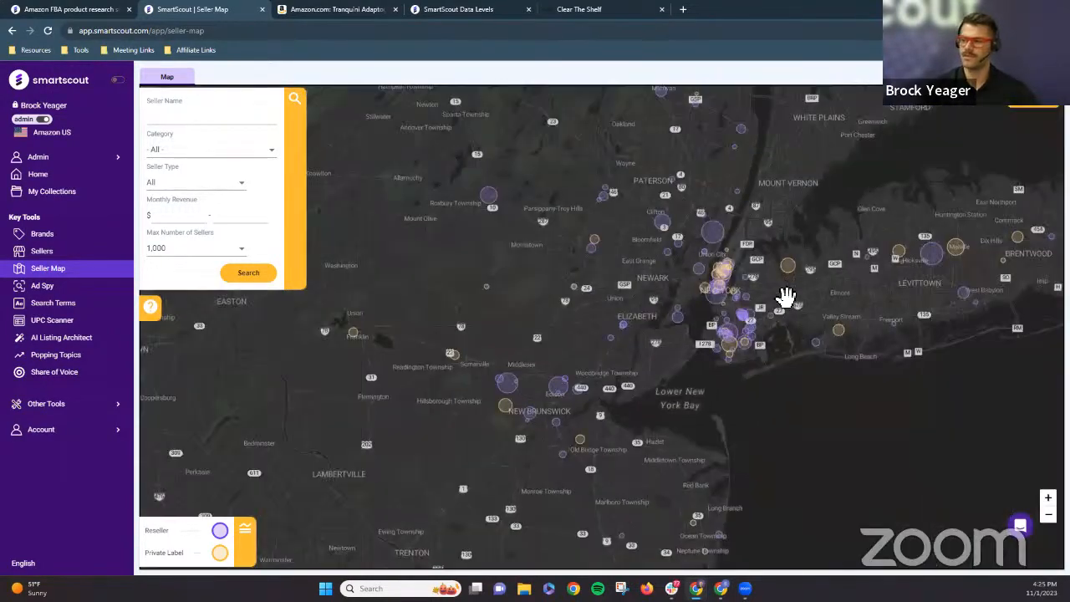
{"action": "scroll", "coordinate": [760, 361], "scroll_direction": "down", "scroll_amount": 2}
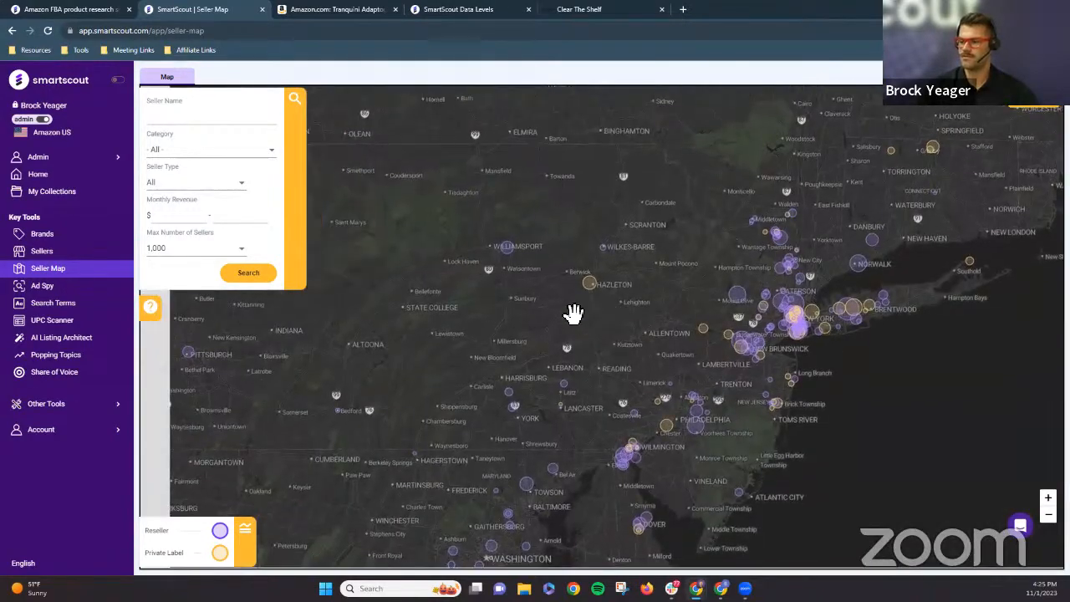
{"action": "scroll", "coordinate": [573, 313], "scroll_direction": "down", "scroll_amount": 2}
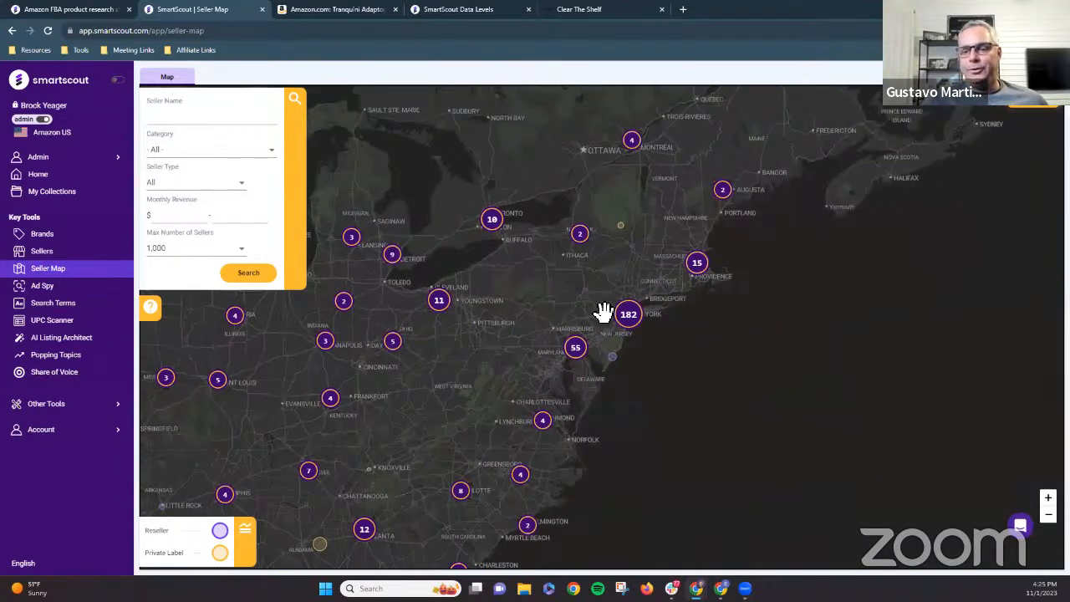
- Open the Adorama reseller in Manhattan from the map and show its offers
{"action": "scroll", "coordinate": [614, 312], "scroll_direction": "up", "scroll_amount": 5}
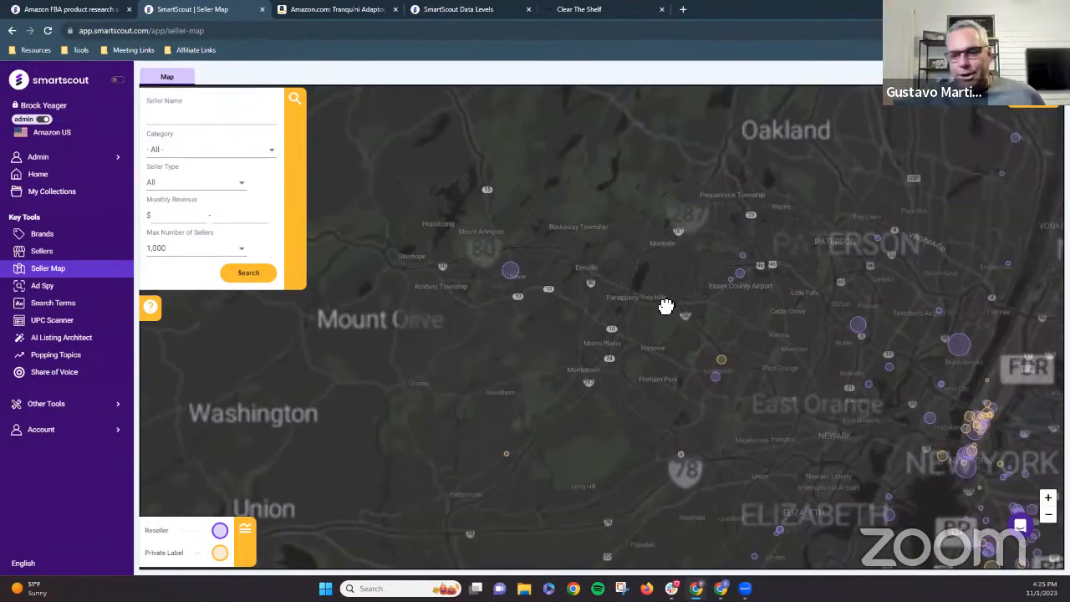
{"action": "scroll", "coordinate": [593, 298], "scroll_direction": "up", "scroll_amount": 4}
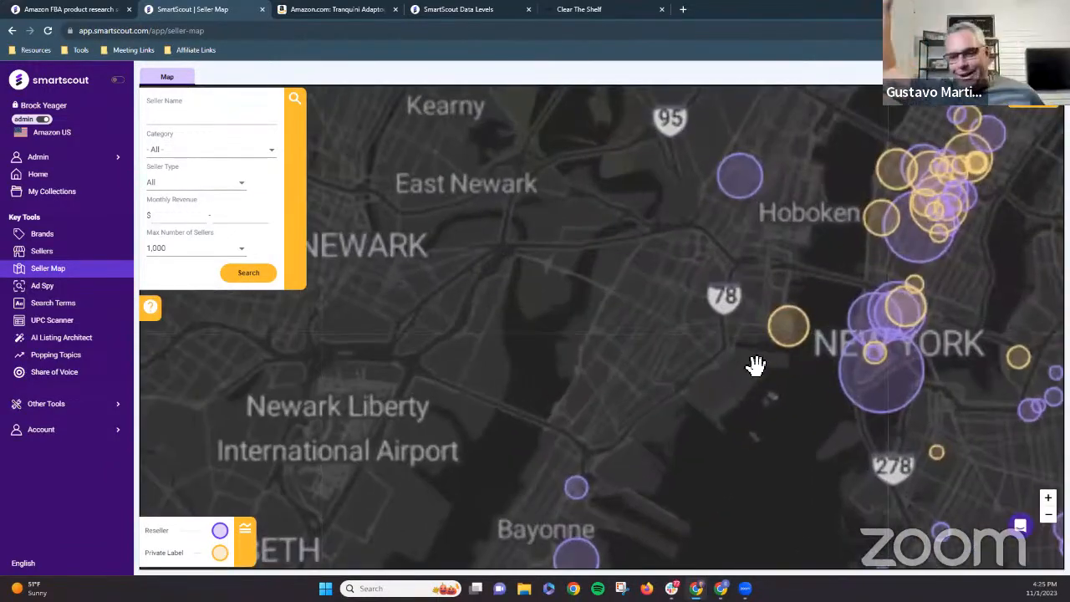
{"action": "left_click_drag", "start_coordinate": [756, 367], "coordinate": [578, 365]}
{"action": "left_click_drag", "start_coordinate": [693, 309], "coordinate": [623, 356]}
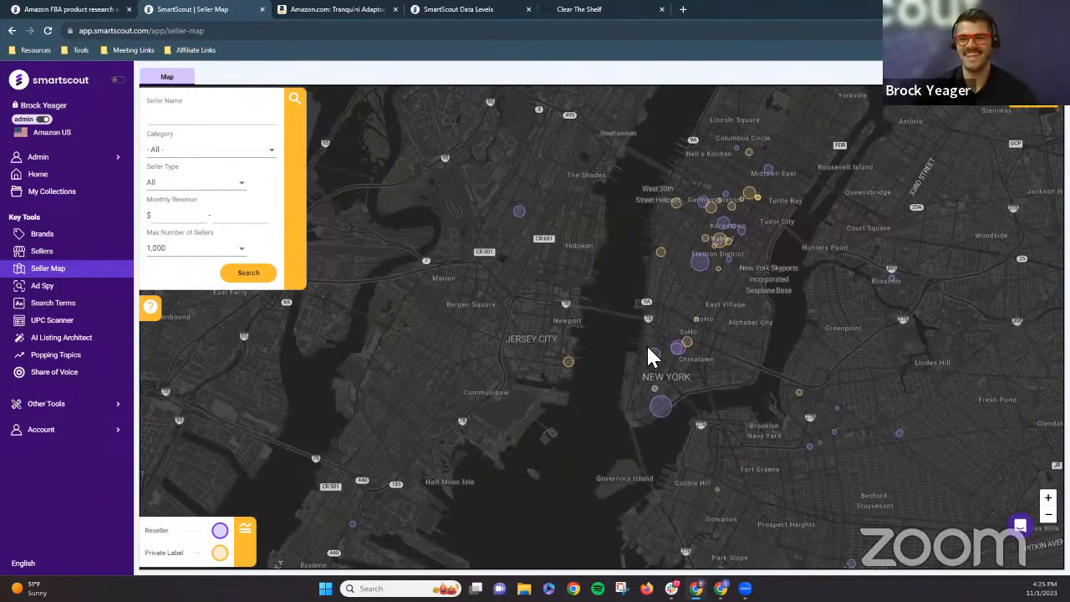
{"action": "left_click_drag", "start_coordinate": [714, 308], "coordinate": [676, 329]}
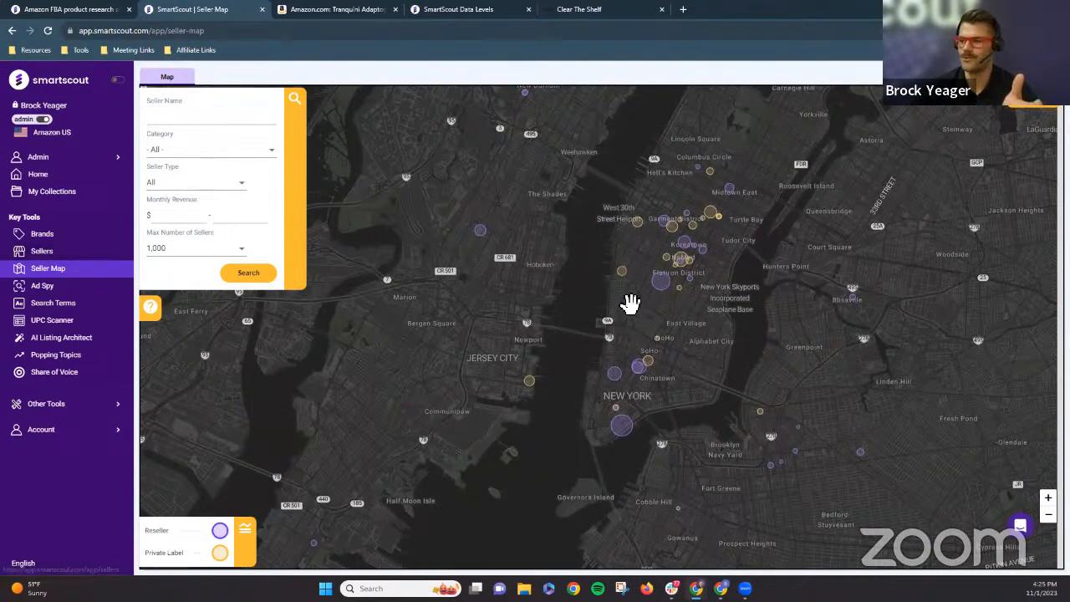
{"action": "scroll", "coordinate": [631, 305], "scroll_direction": "up", "scroll_amount": 1}
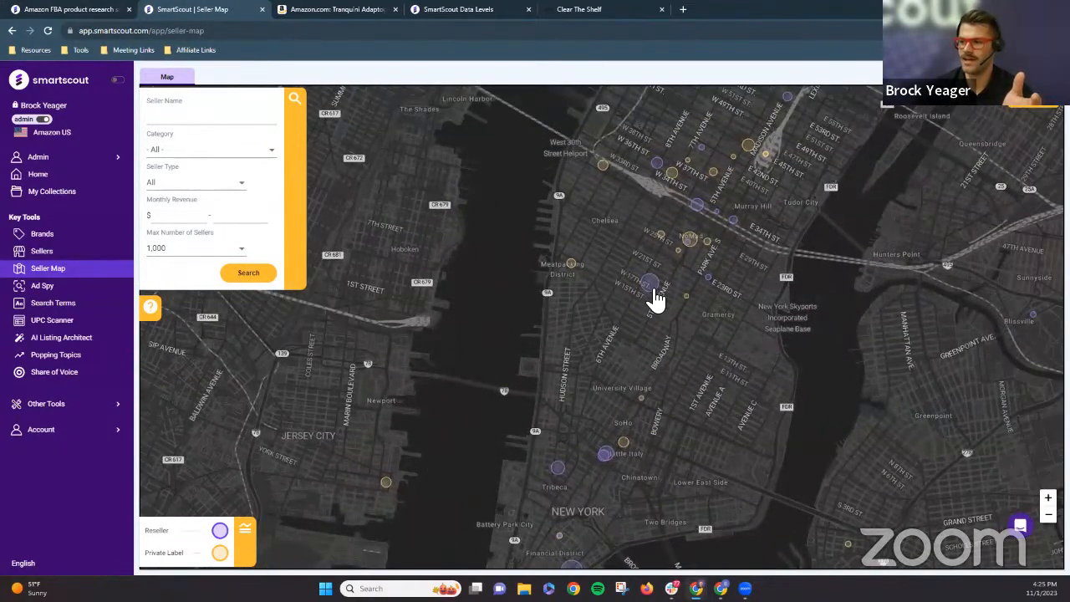
{"action": "left_click", "coordinate": [653, 289]}
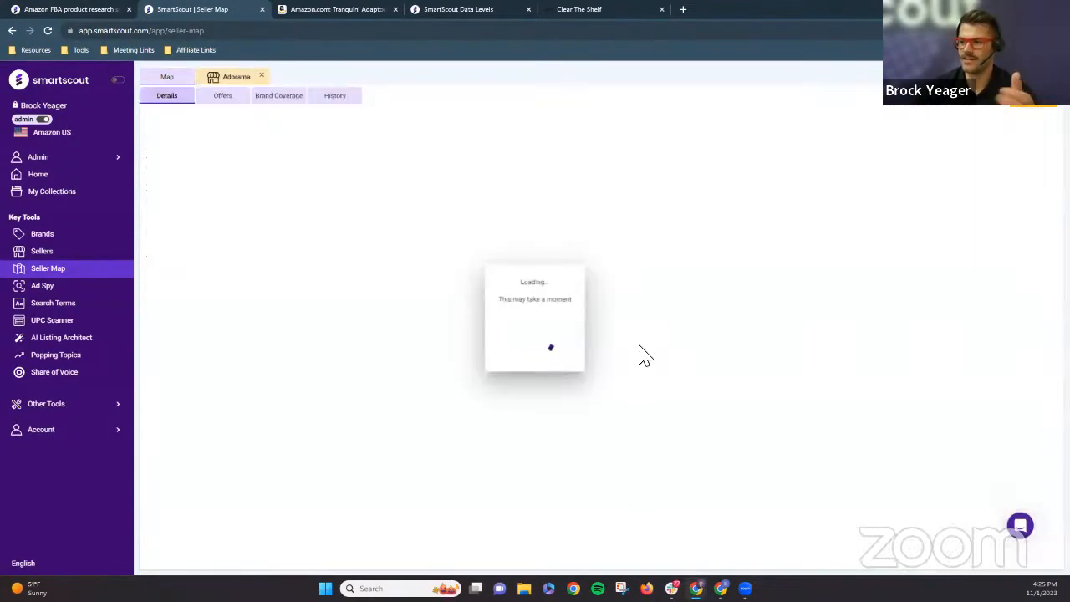
{"action": "left_click", "coordinate": [221, 99]}
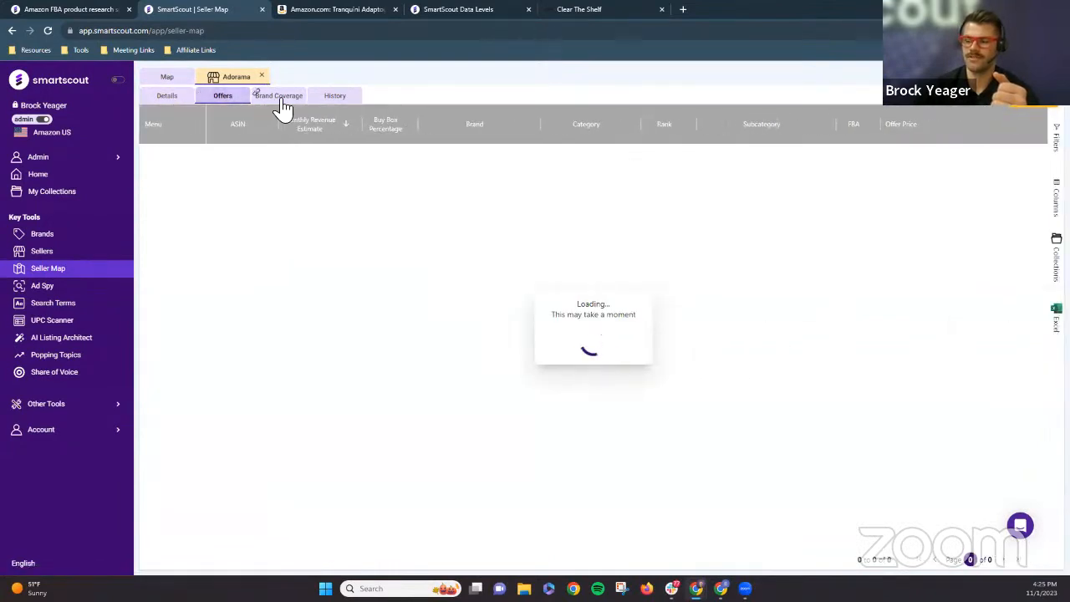
- View Adorama's brand coverage, close that seller and return to the map of sellers around New York
{"action": "left_click", "coordinate": [282, 98]}
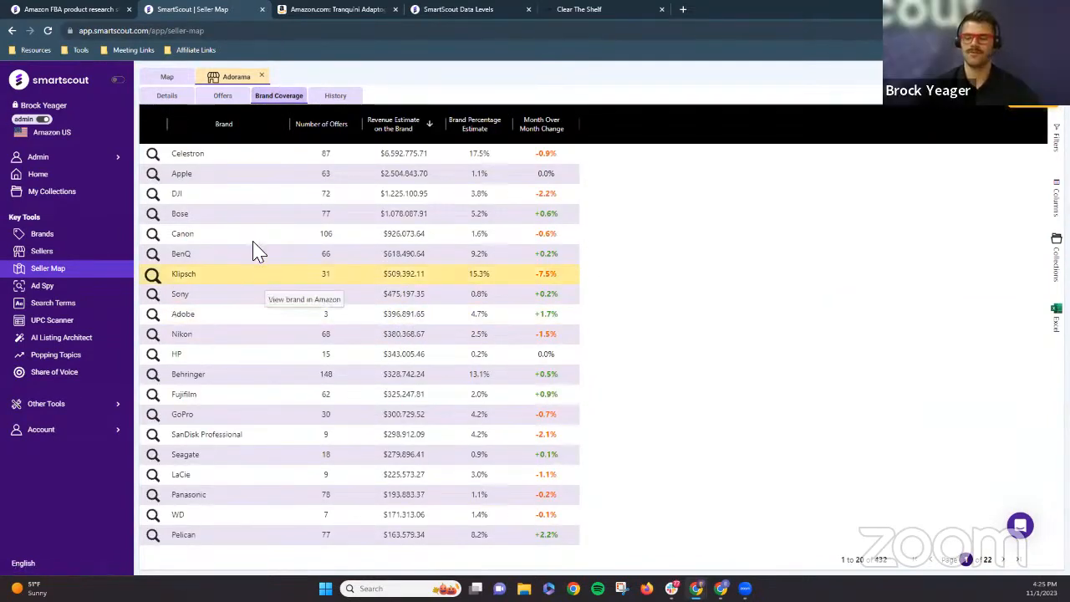
{"action": "left_click", "coordinate": [261, 76]}
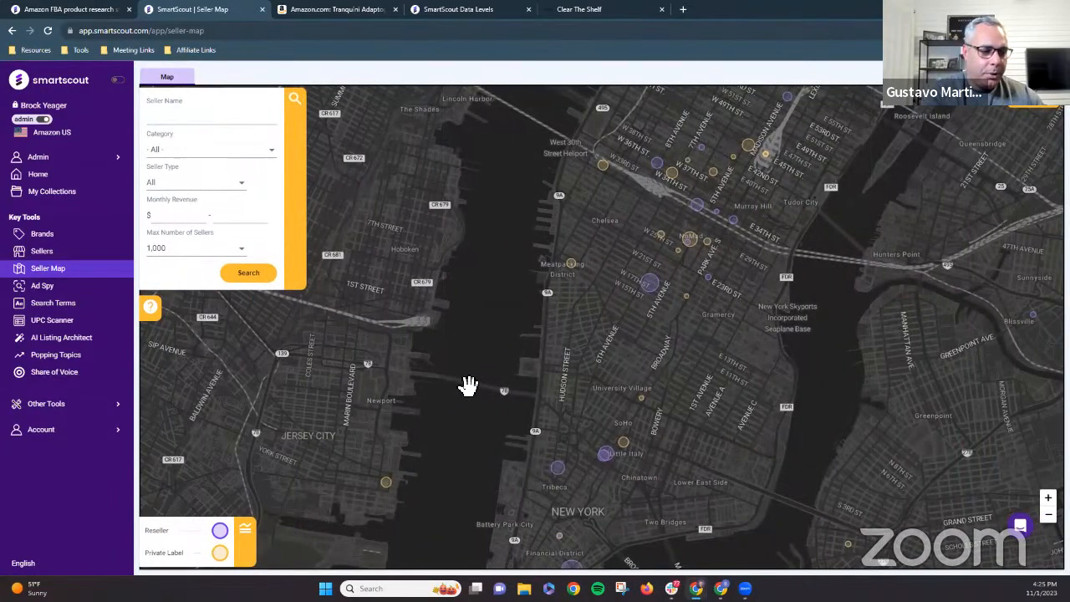
{"action": "scroll", "coordinate": [468, 385], "scroll_direction": "down", "scroll_amount": 3}
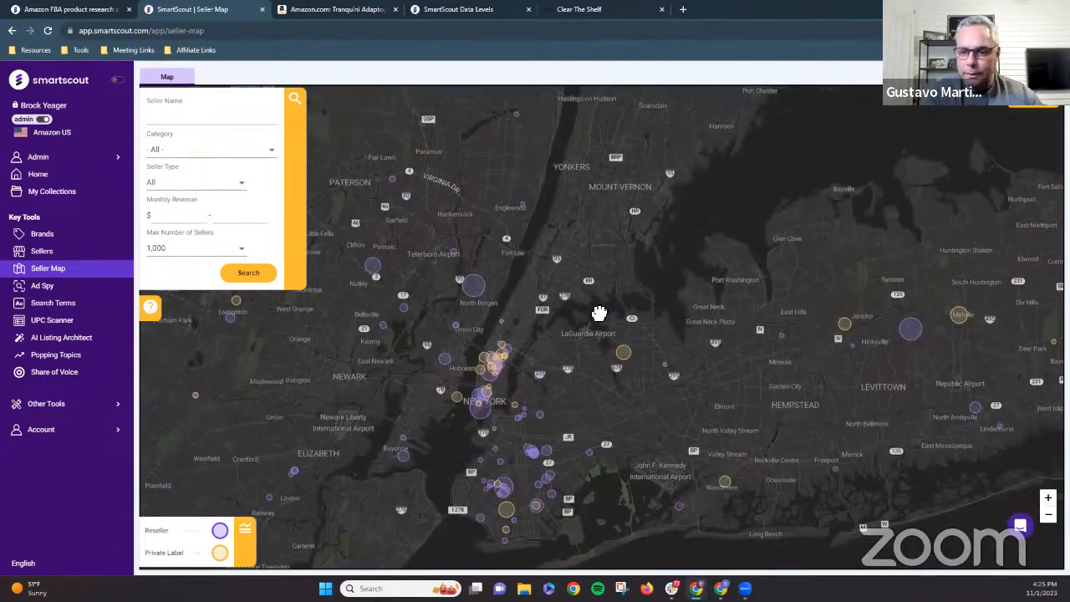
{"action": "scroll", "coordinate": [599, 314], "scroll_direction": "down", "scroll_amount": 3}
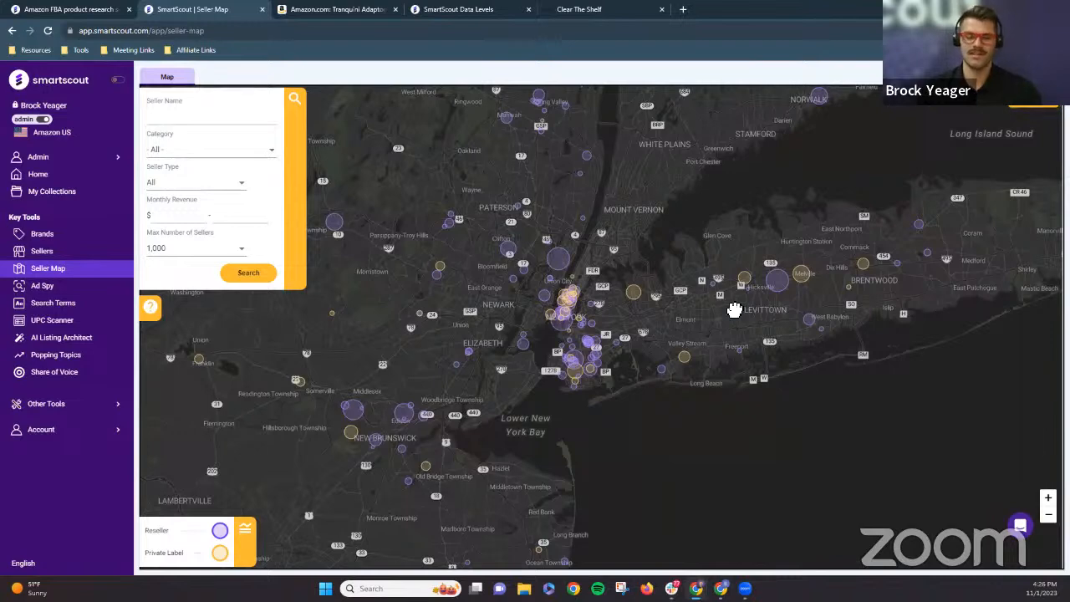
- Hide the reseller and private label legend on the Seller Map
{"action": "left_click_drag", "start_coordinate": [507, 284], "coordinate": [569, 268]}
{"action": "left_click_drag", "start_coordinate": [468, 289], "coordinate": [512, 285]}
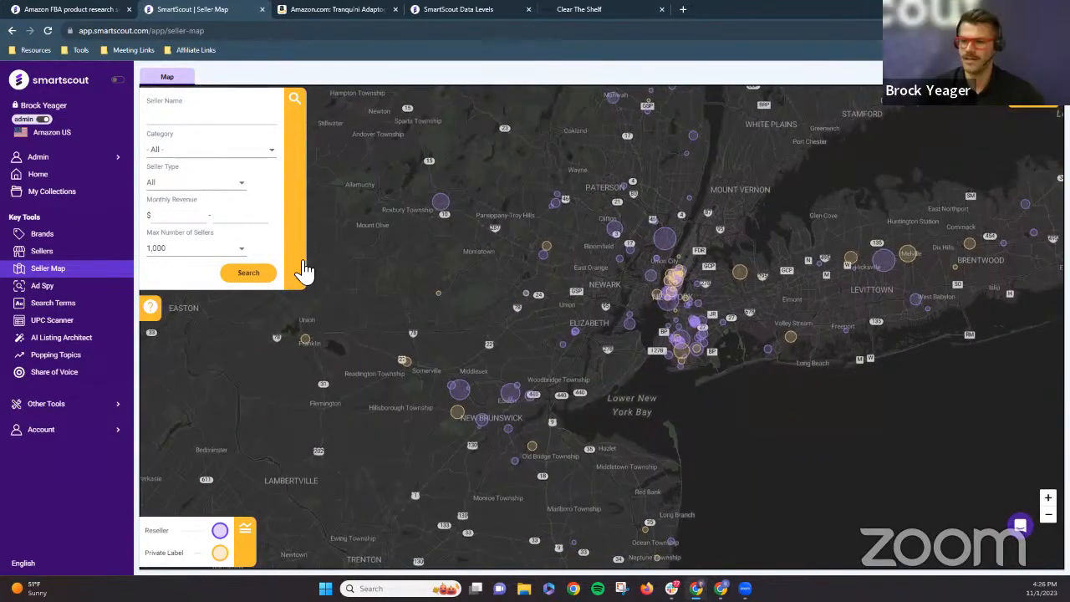
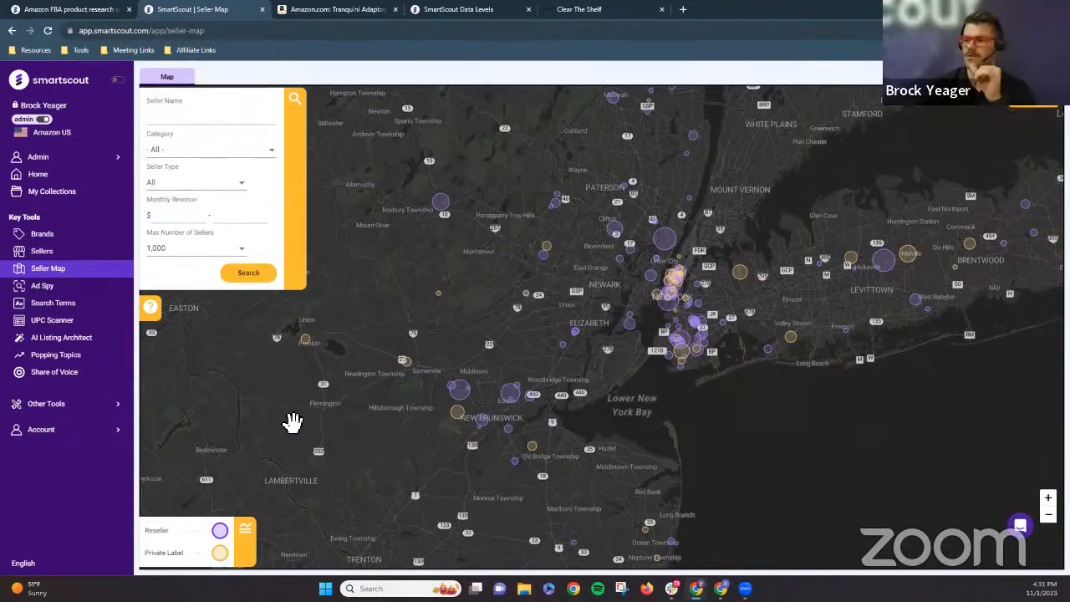
{"action": "left_click_drag", "start_coordinate": [447, 299], "coordinate": [401, 274]}
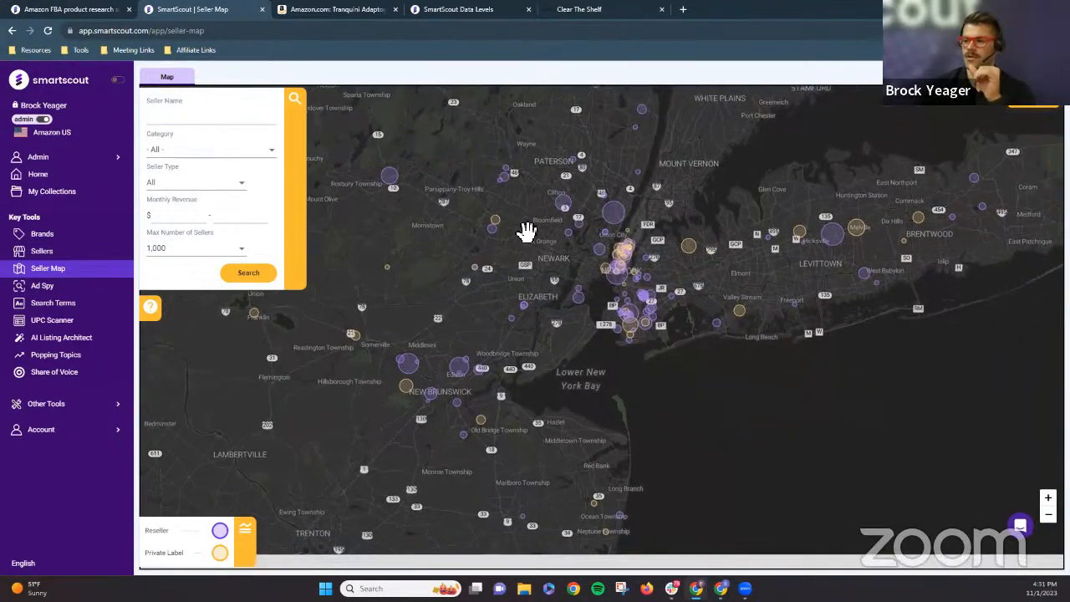
{"action": "left_click_drag", "start_coordinate": [586, 189], "coordinate": [569, 209]}
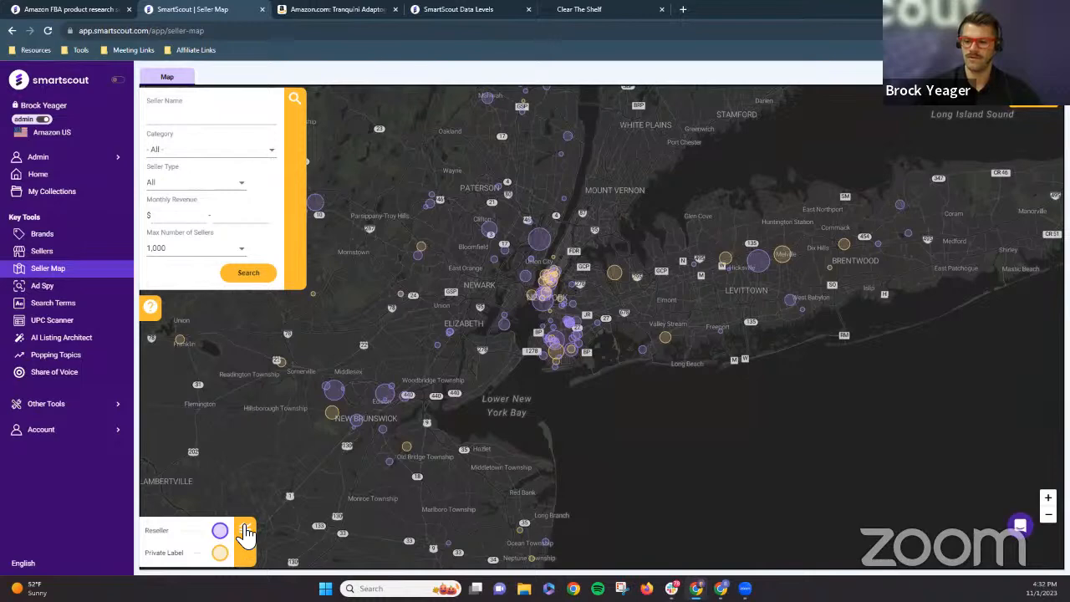
{"action": "left_click", "coordinate": [246, 532]}
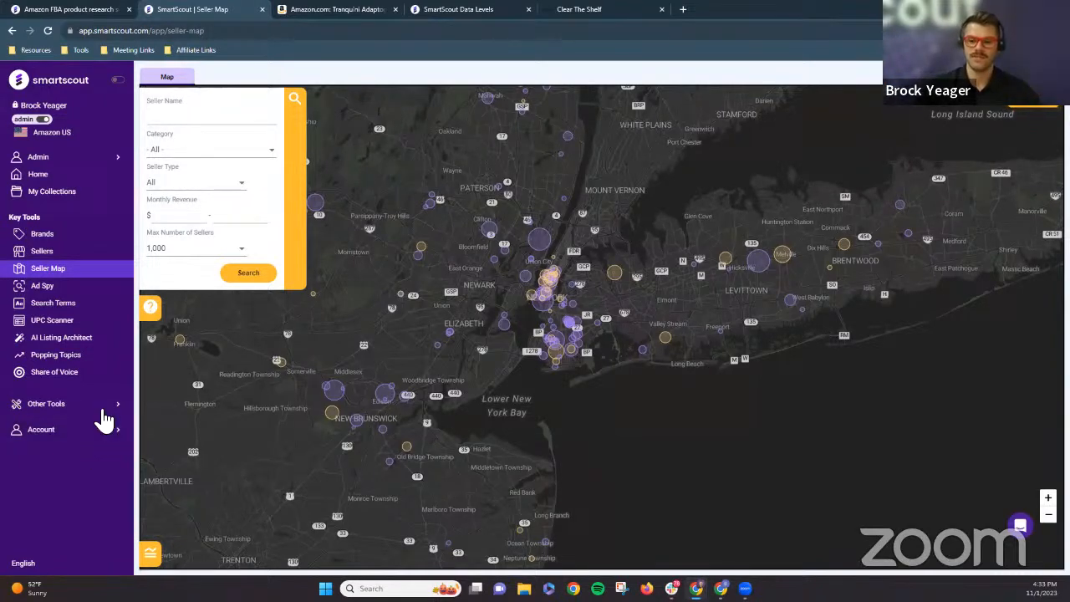
- Open the Niche Finder for subcategories and review its revenue, brand, ASIN and seller columns
{"action": "left_click", "coordinate": [104, 408]}
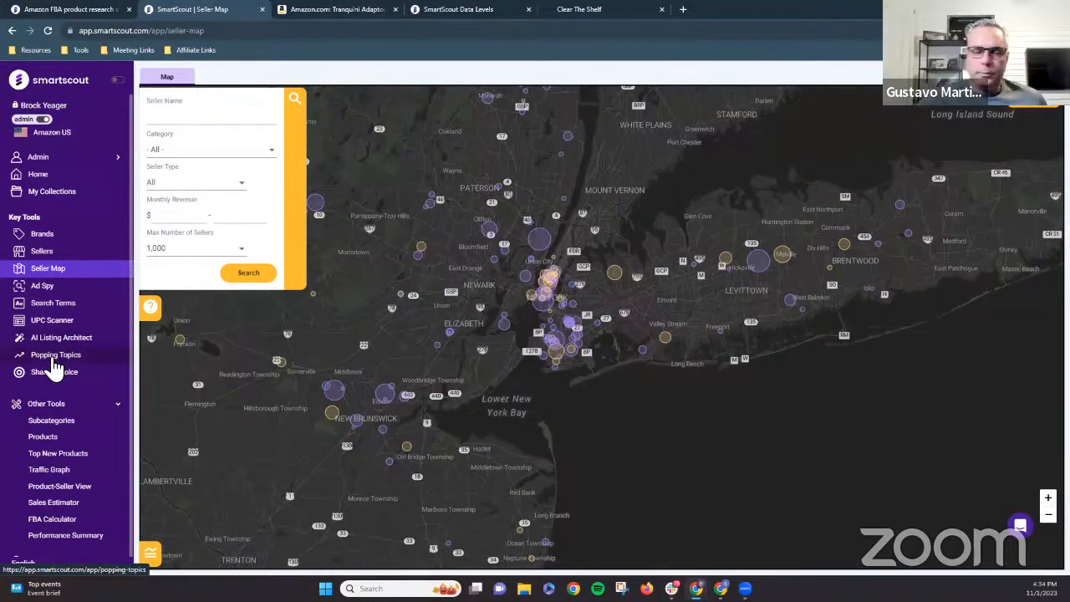
{"action": "left_click", "coordinate": [83, 422]}
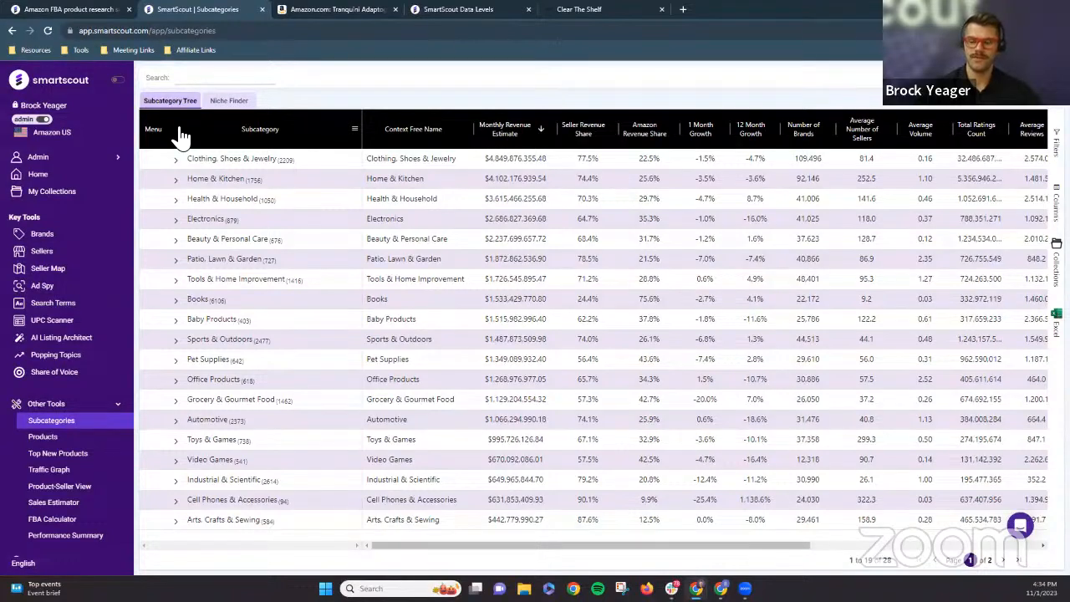
{"action": "left_click", "coordinate": [228, 101]}
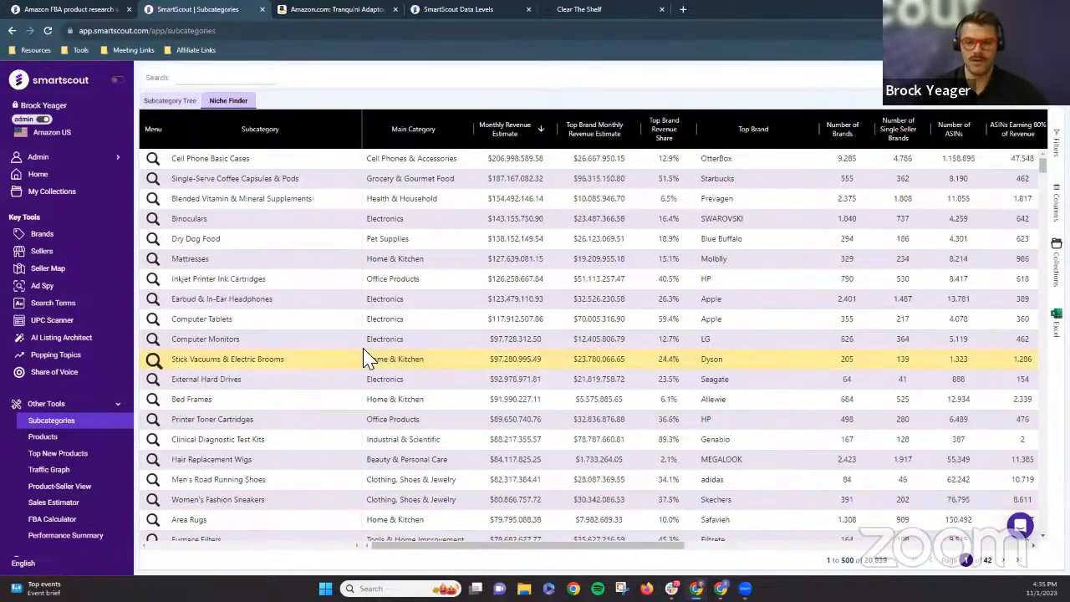
{"action": "left_click_drag", "start_coordinate": [417, 545], "coordinate": [474, 551]}
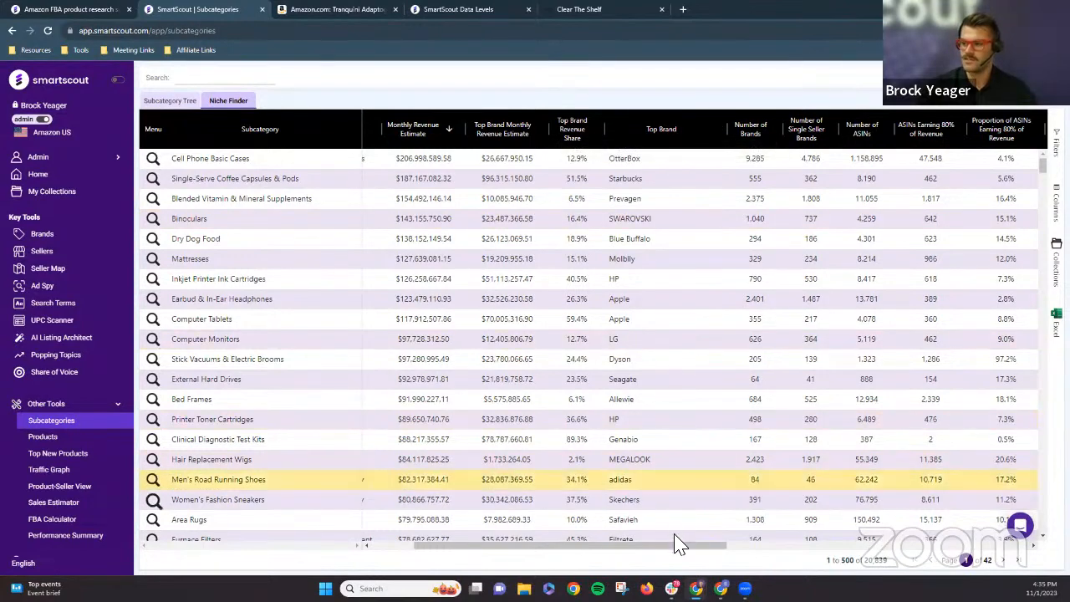
{"action": "left_click_drag", "start_coordinate": [680, 545], "coordinate": [791, 558]}
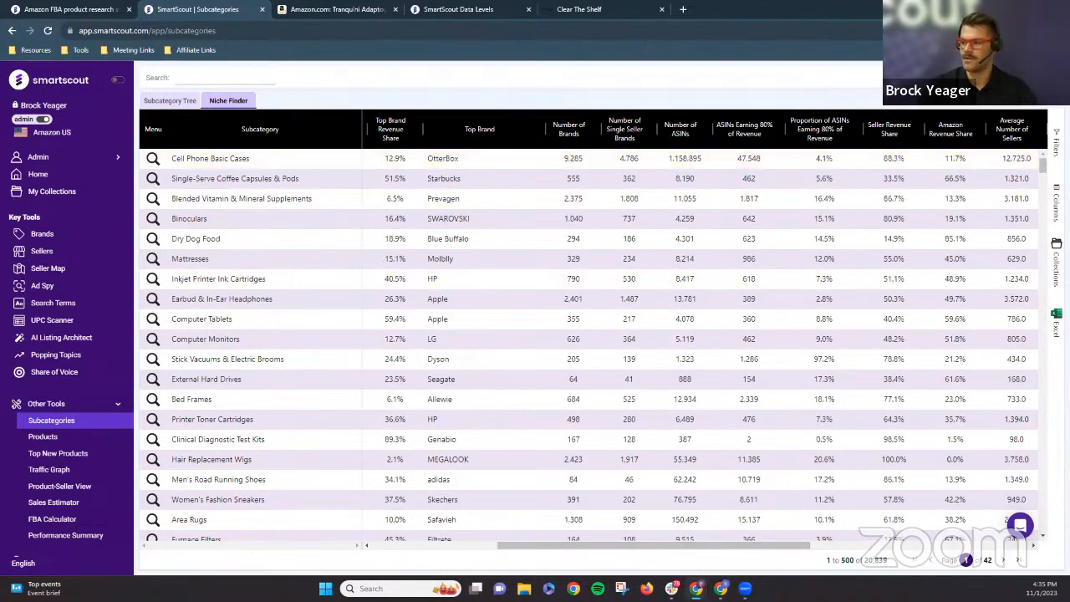
{"action": "left_click_drag", "start_coordinate": [768, 552], "coordinate": [913, 548]}
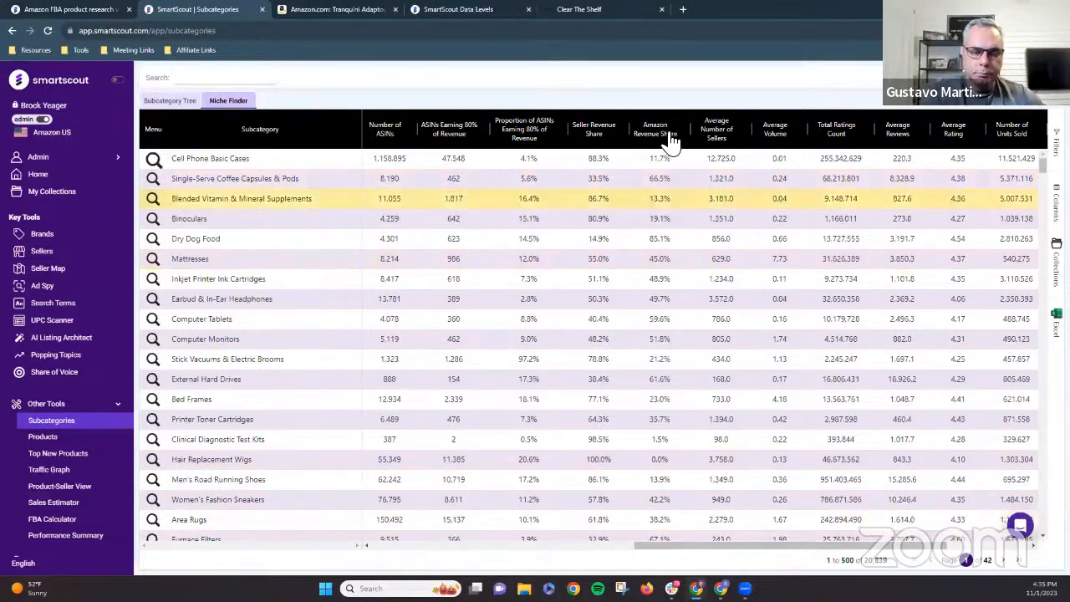
- Filter the niches to a maximum Amazon revenue share of 30%
{"action": "left_click_drag", "start_coordinate": [690, 551], "coordinate": [646, 533]}
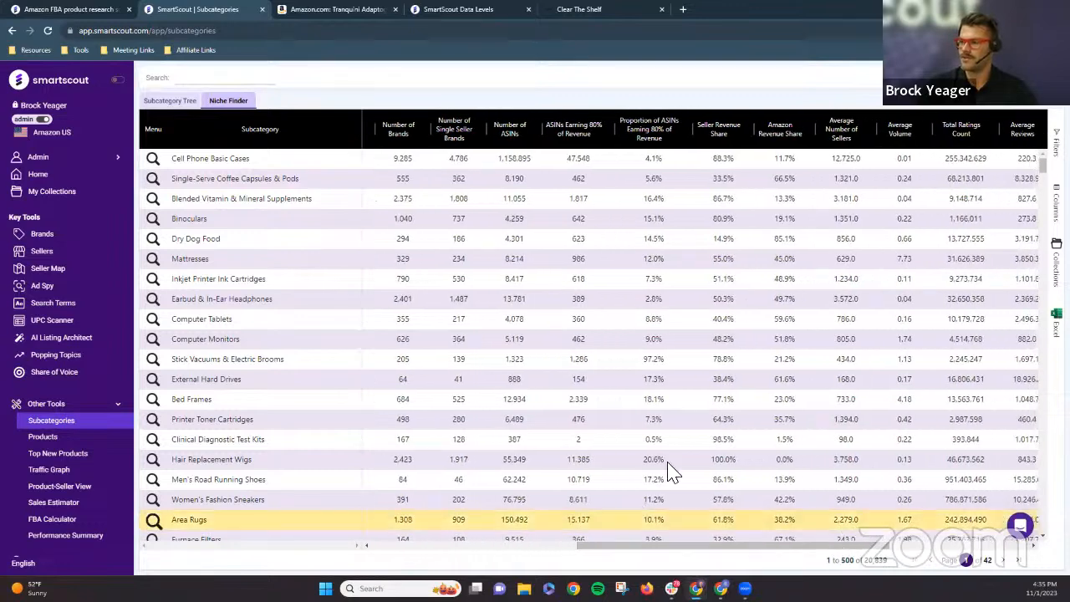
{"action": "left_click", "coordinate": [809, 132]}
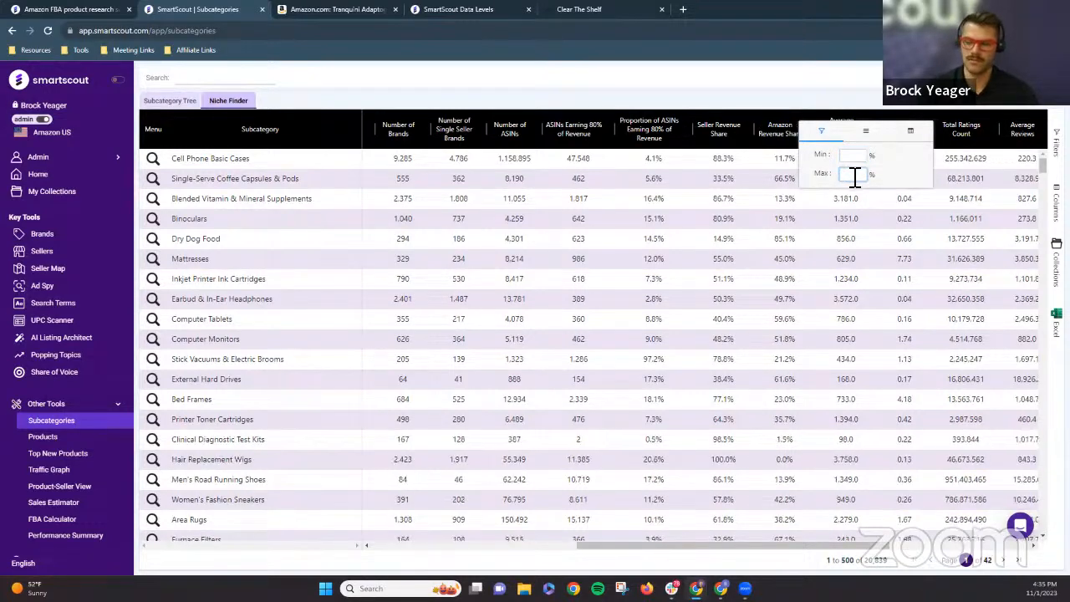
{"action": "type", "text": "30"}
{"action": "left_click", "coordinate": [815, 92]}
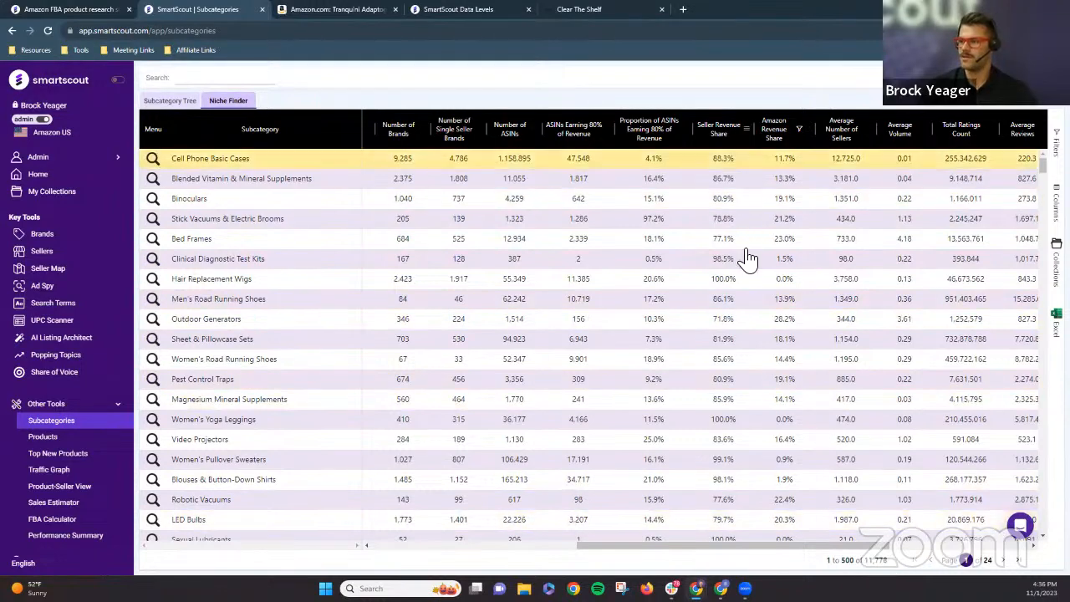
- Filter the niches to a maximum top brand revenue share of 20
{"action": "left_click_drag", "start_coordinate": [770, 551], "coordinate": [644, 549]}
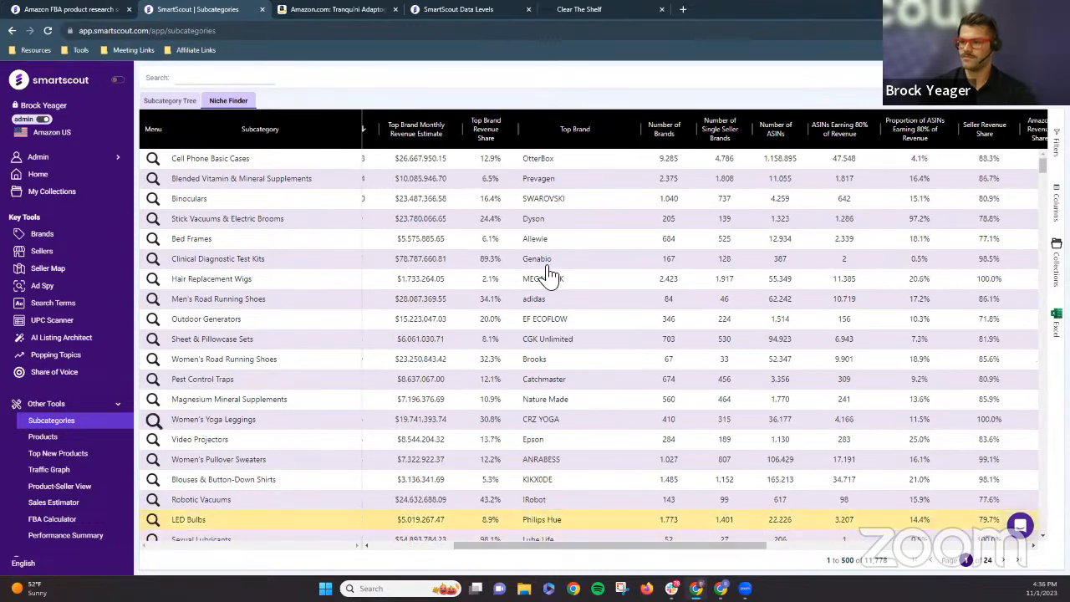
{"action": "left_click", "coordinate": [511, 134]}
{"action": "left_click", "coordinate": [553, 158]}
{"action": "left_click", "coordinate": [562, 177]}
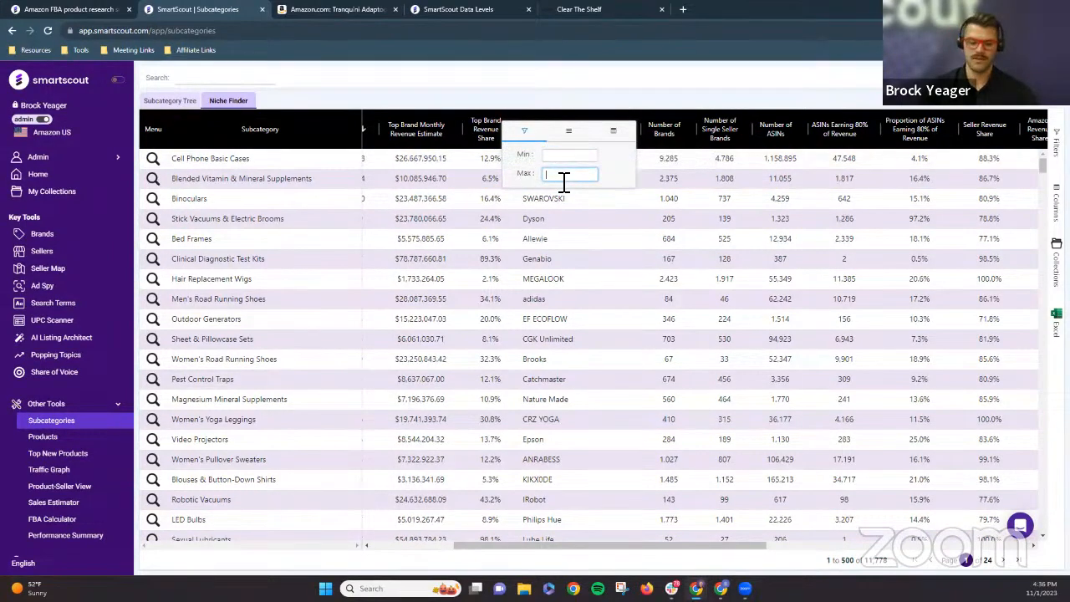
{"action": "type", "text": "20"}
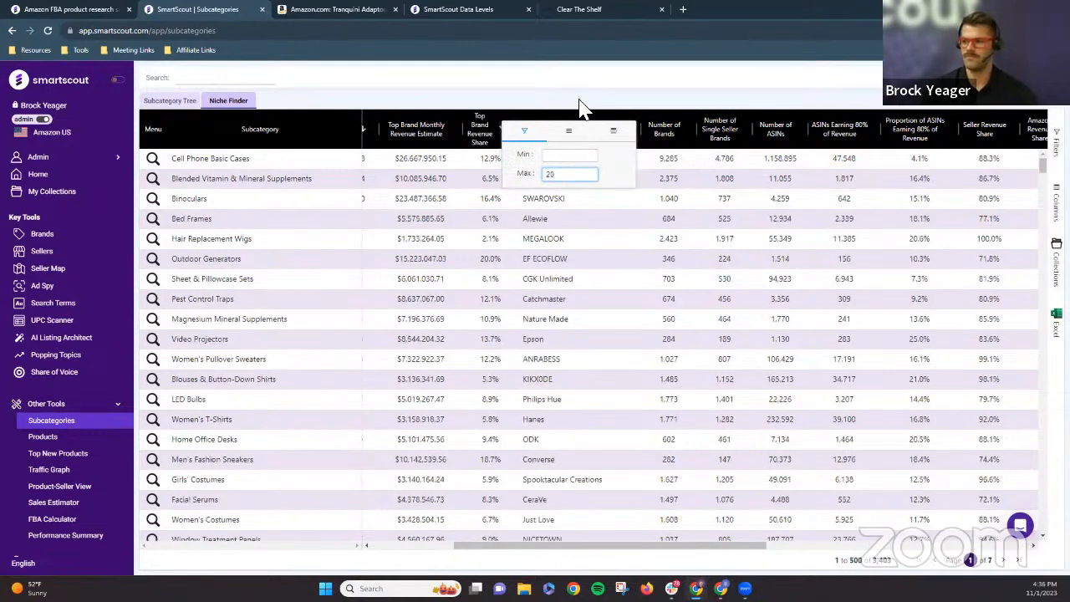
{"action": "left_click", "coordinate": [583, 109]}
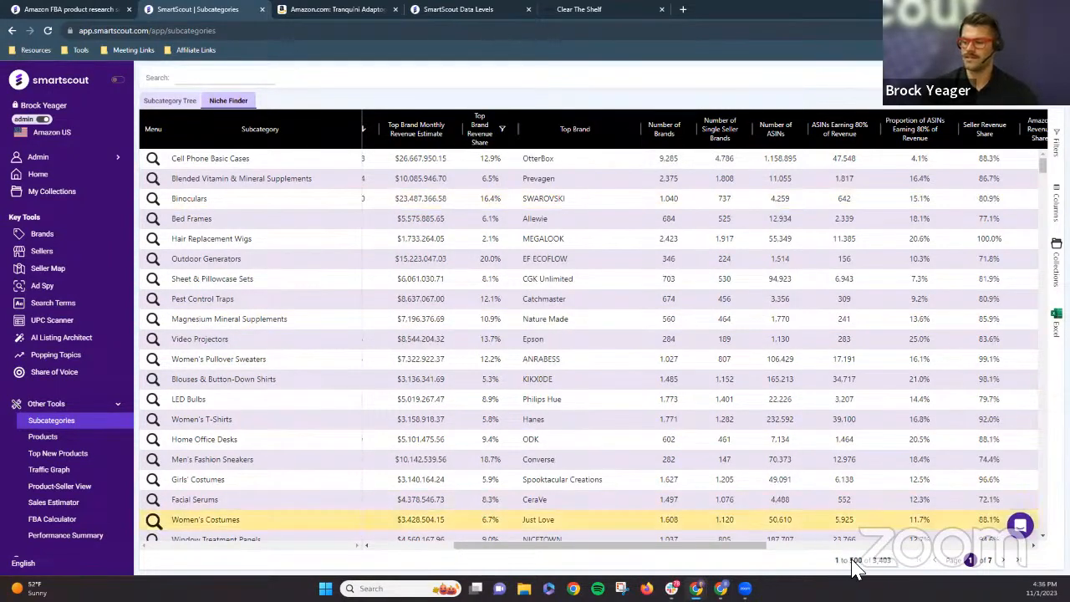
- Require a minimum of 20 for the proportion of ASINs earning 80% of revenue
{"action": "left_click_drag", "start_coordinate": [722, 547], "coordinate": [834, 542]}
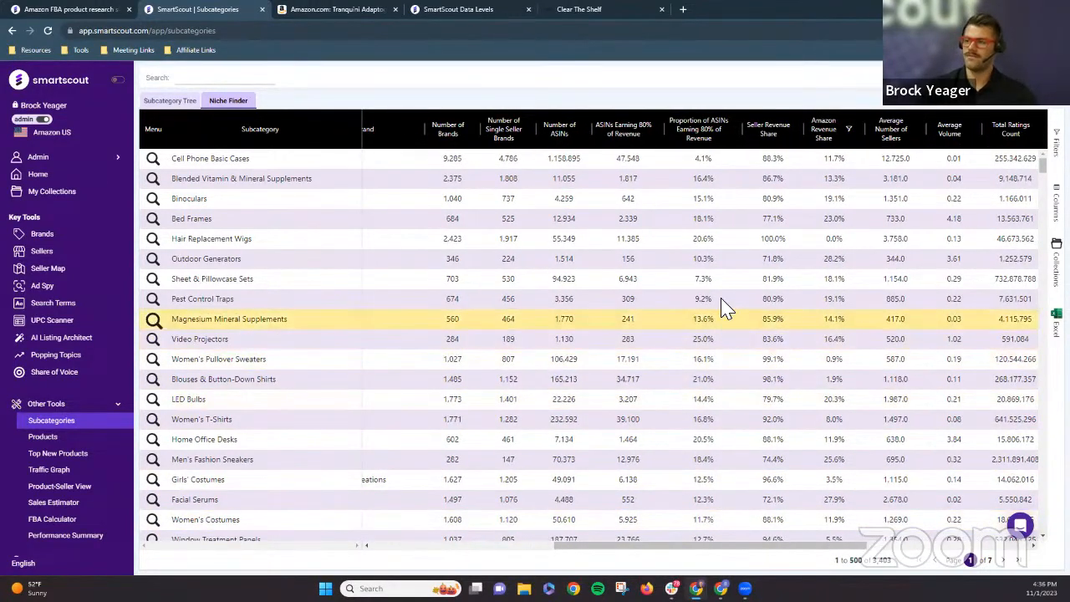
{"action": "left_click", "coordinate": [736, 132]}
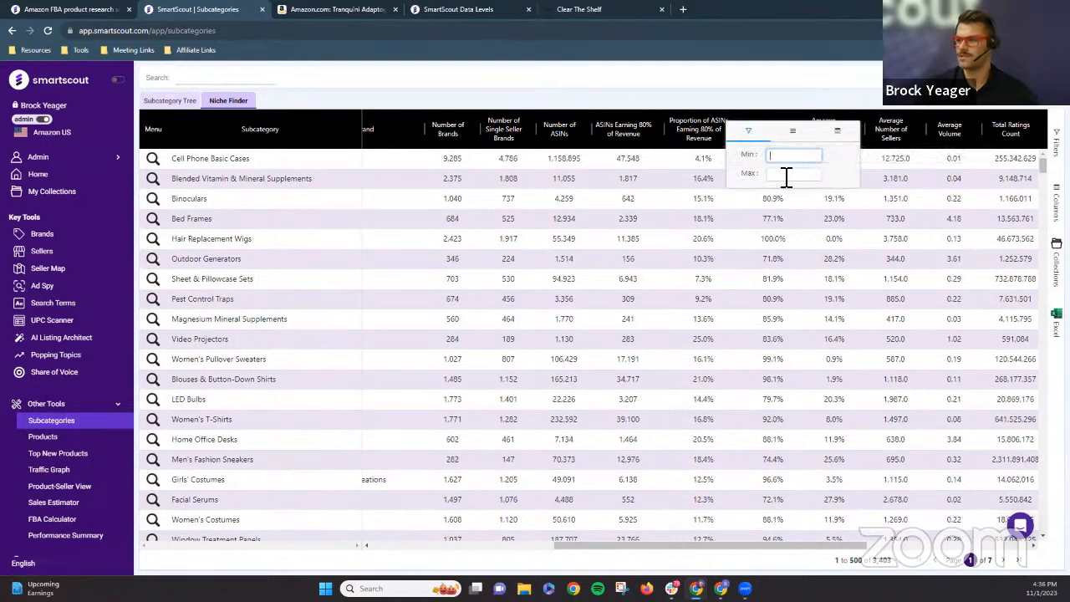
{"action": "left_click", "coordinate": [785, 178]}
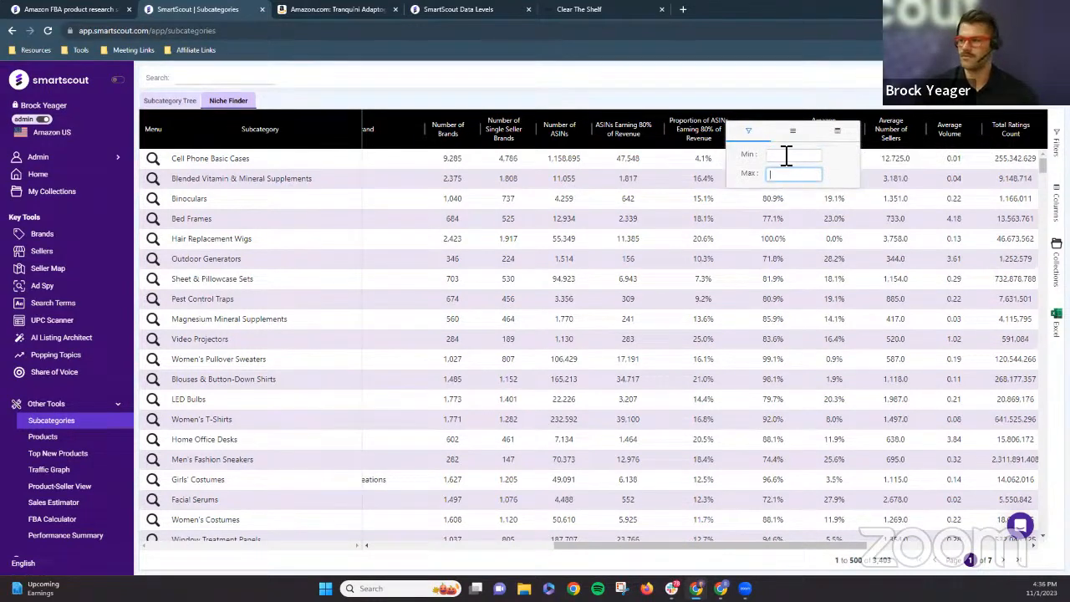
{"action": "left_click", "coordinate": [788, 157]}
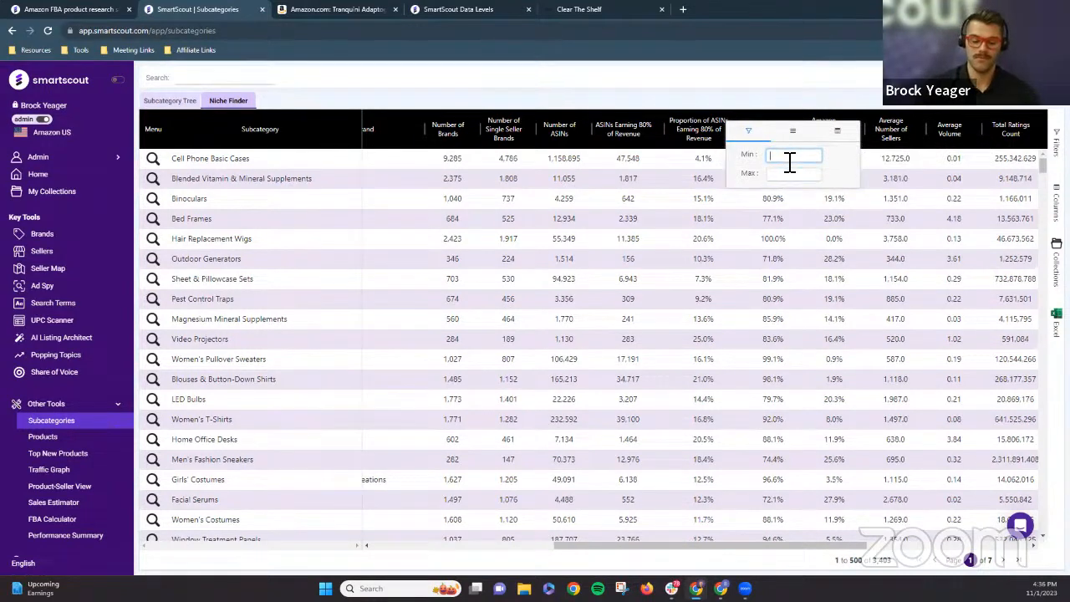
{"action": "type", "text": "20"}
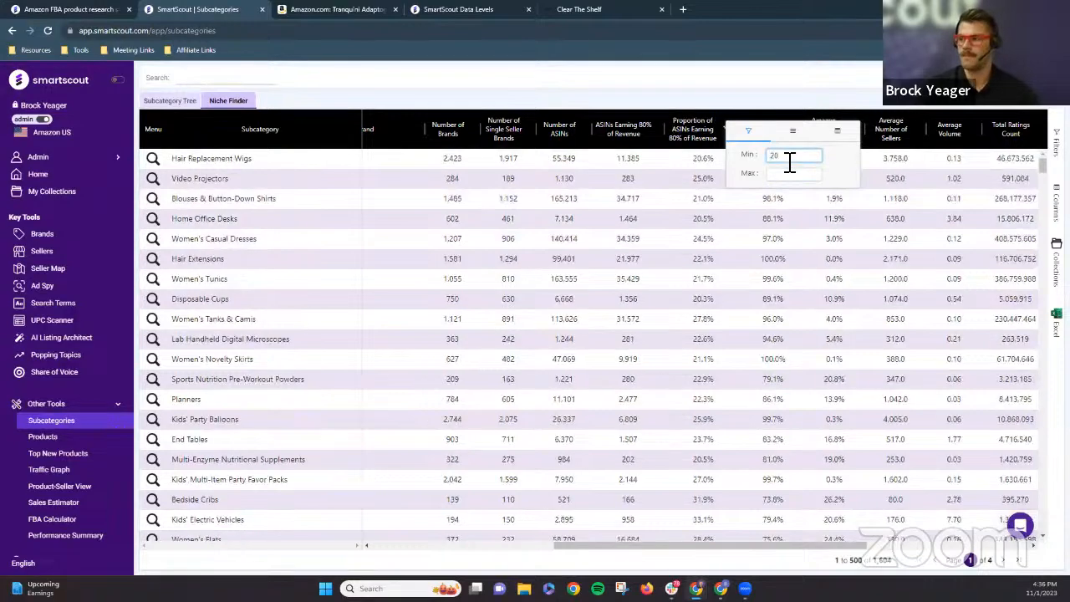
{"action": "left_click", "coordinate": [745, 102]}
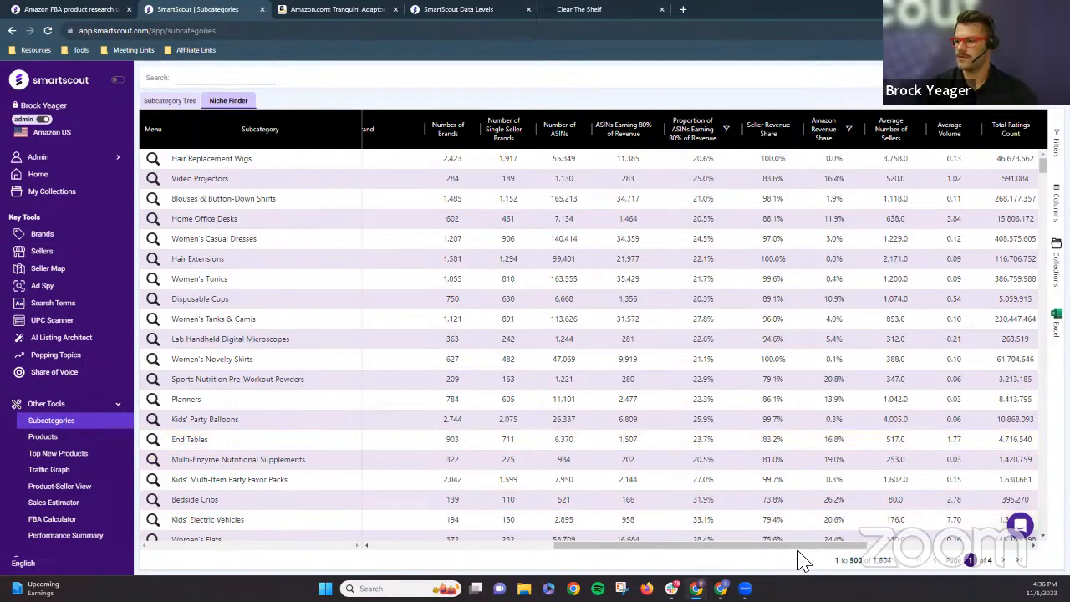
- Limit the niches to a maximum of 5000 for the number of ASINs
{"action": "left_click_drag", "start_coordinate": [800, 555], "coordinate": [728, 541]}
{"action": "left_click", "coordinate": [740, 241]}
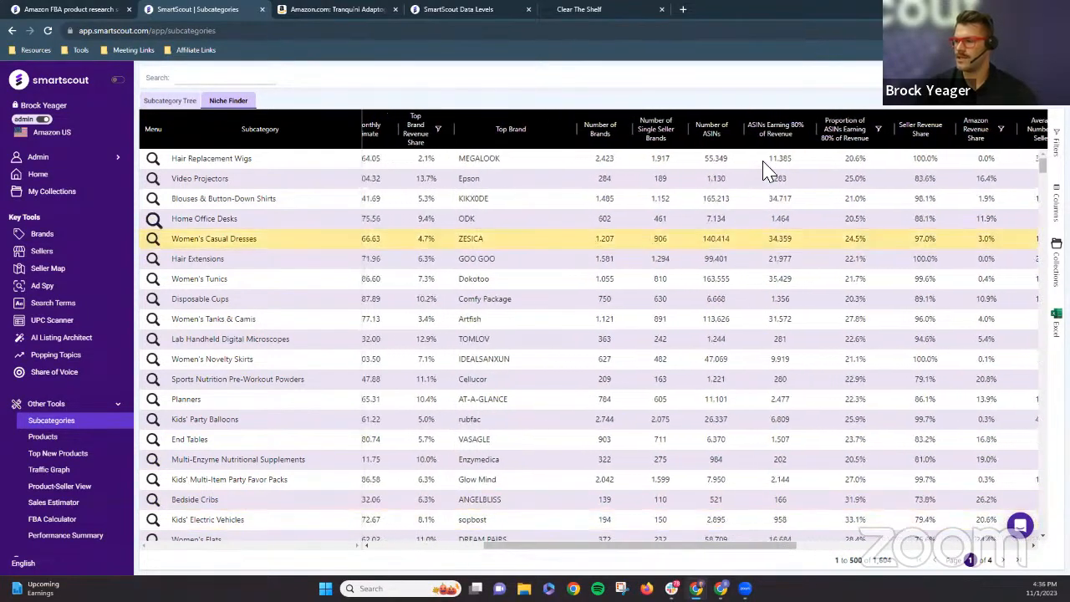
{"action": "left_click", "coordinate": [761, 162]}
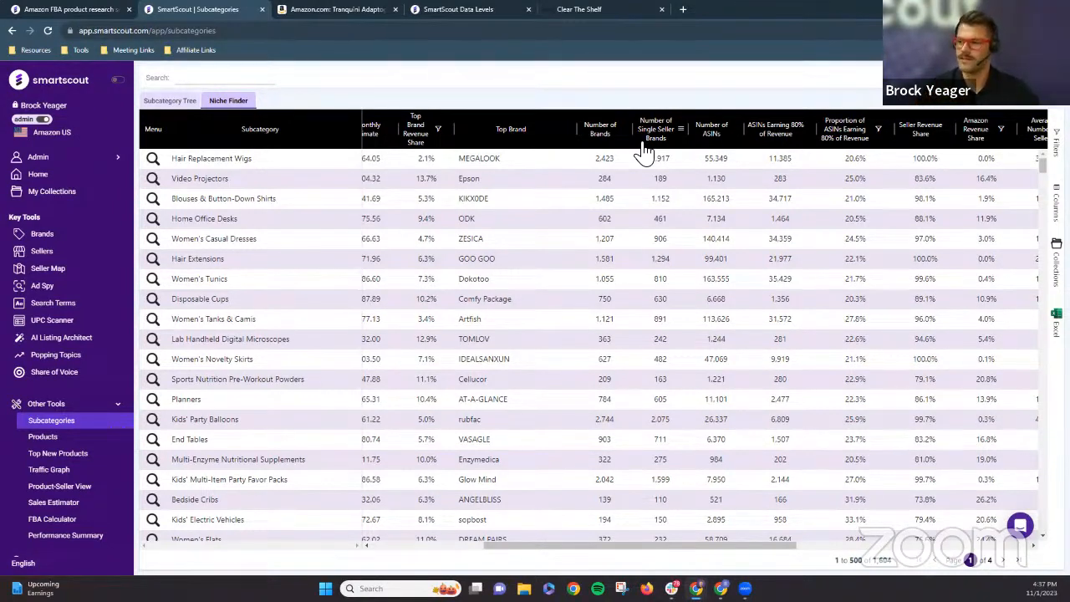
{"action": "left_click", "coordinate": [681, 130]}
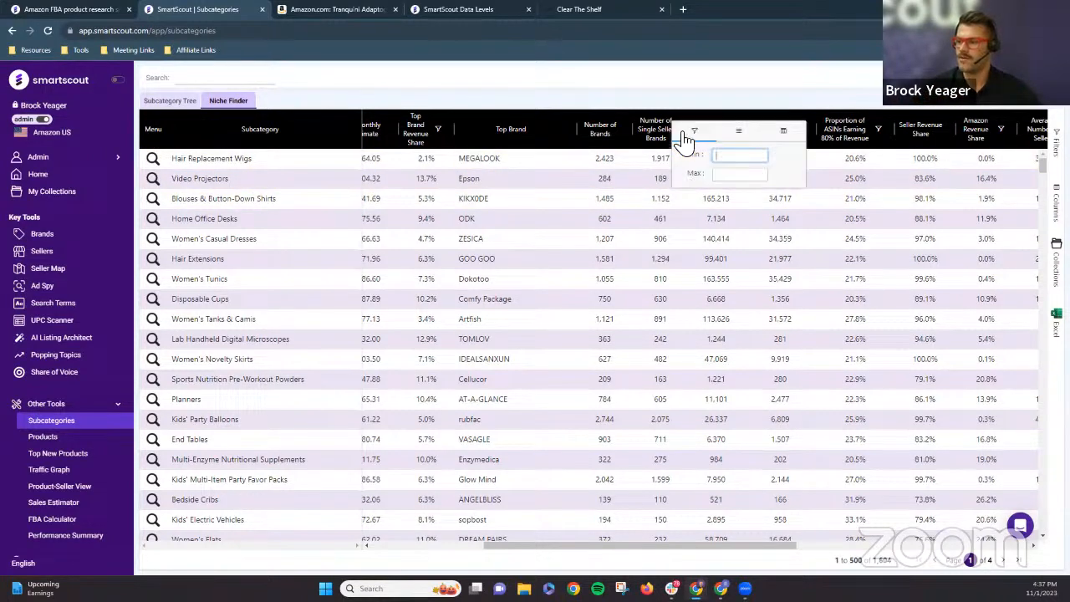
{"action": "left_click", "coordinate": [685, 93]}
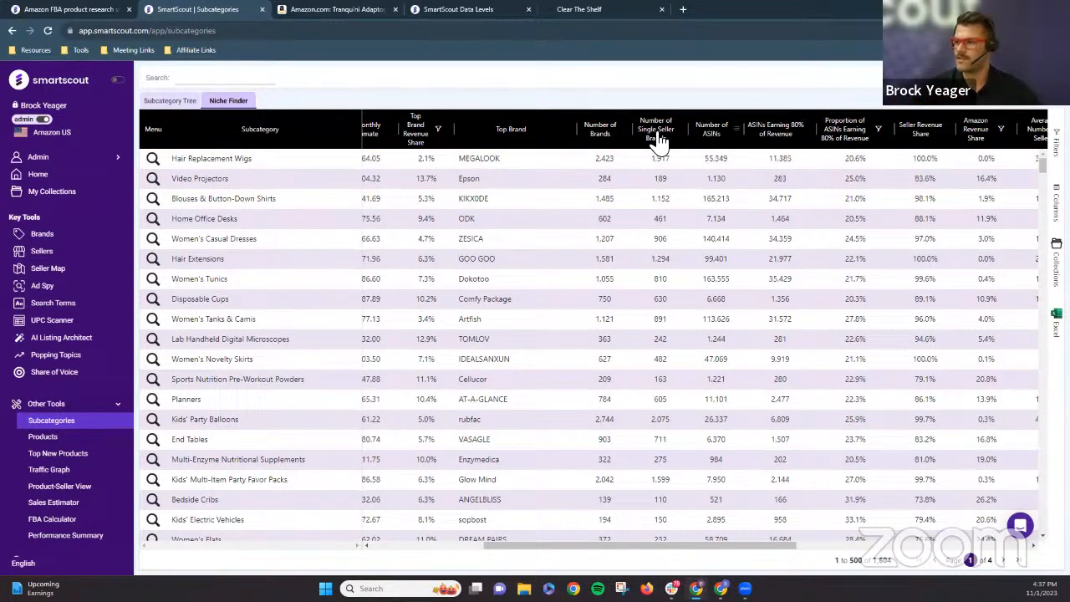
{"action": "left_click", "coordinate": [738, 132]}
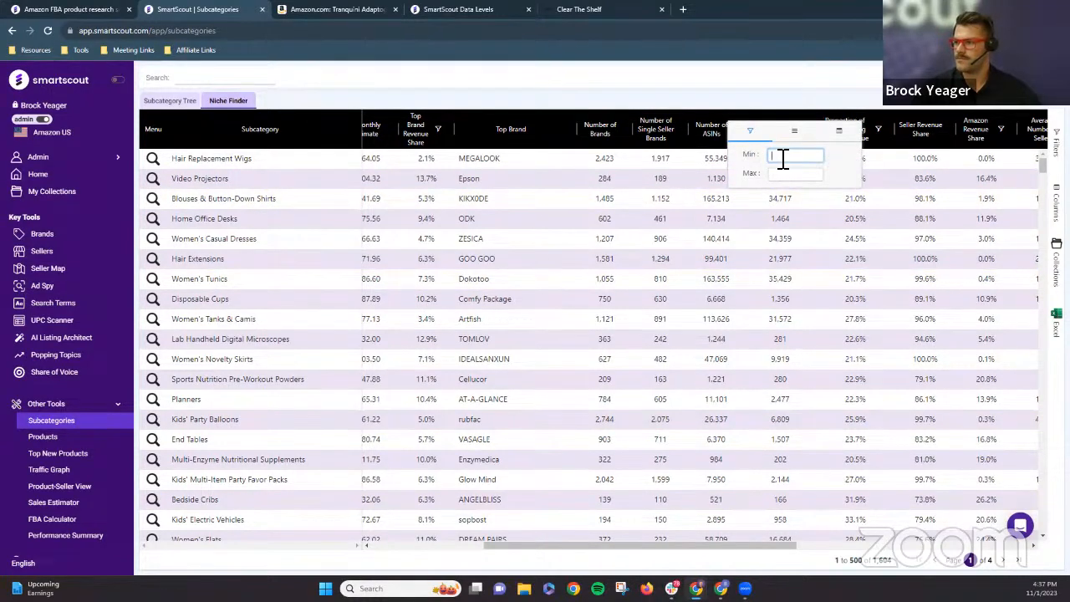
{"action": "left_click", "coordinate": [810, 174]}
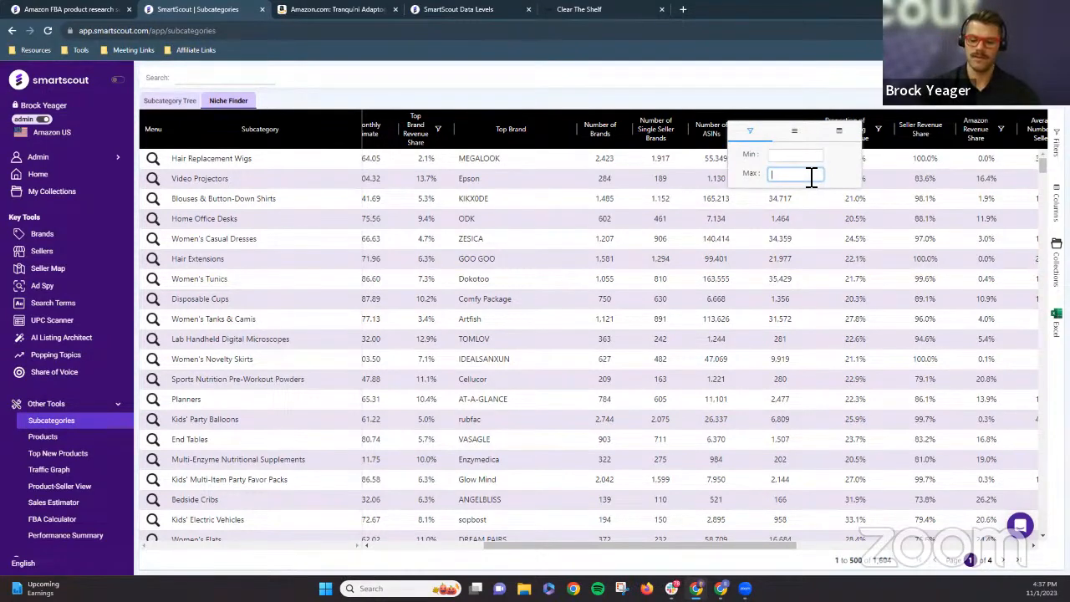
{"action": "type", "text": "5000"}
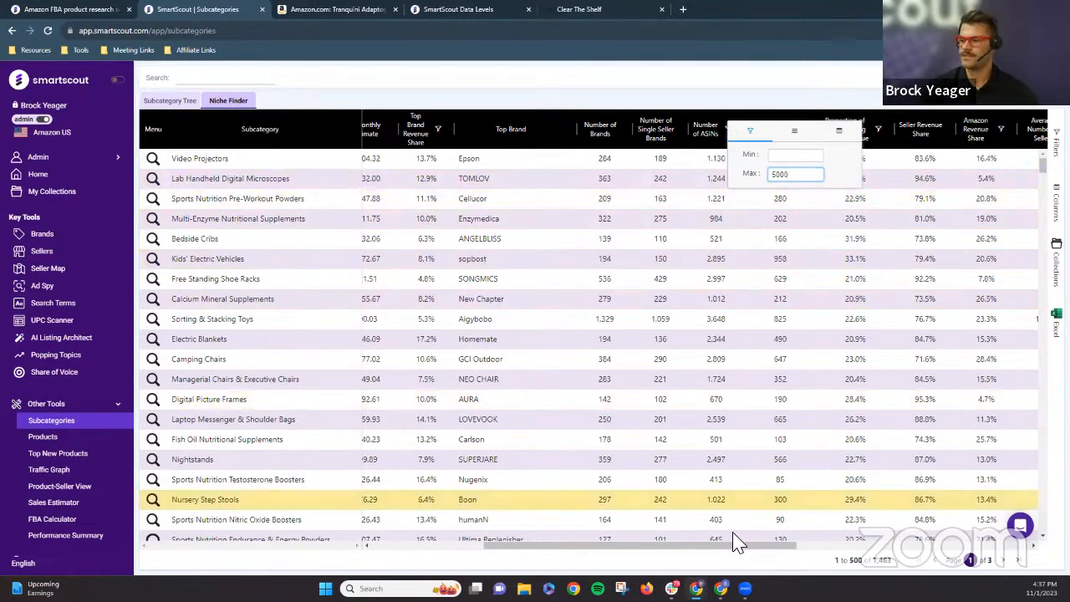
- Limit the niches to a maximum of 600 days for the average age of listing
{"action": "left_click_drag", "start_coordinate": [754, 552], "coordinate": [988, 489]}
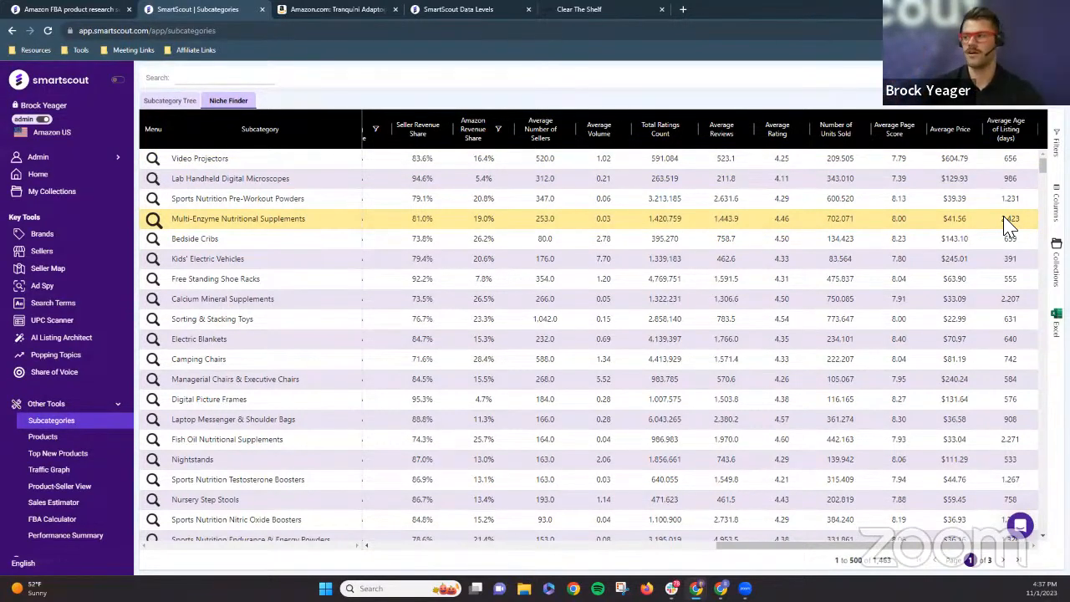
{"action": "left_click", "coordinate": [1028, 130]}
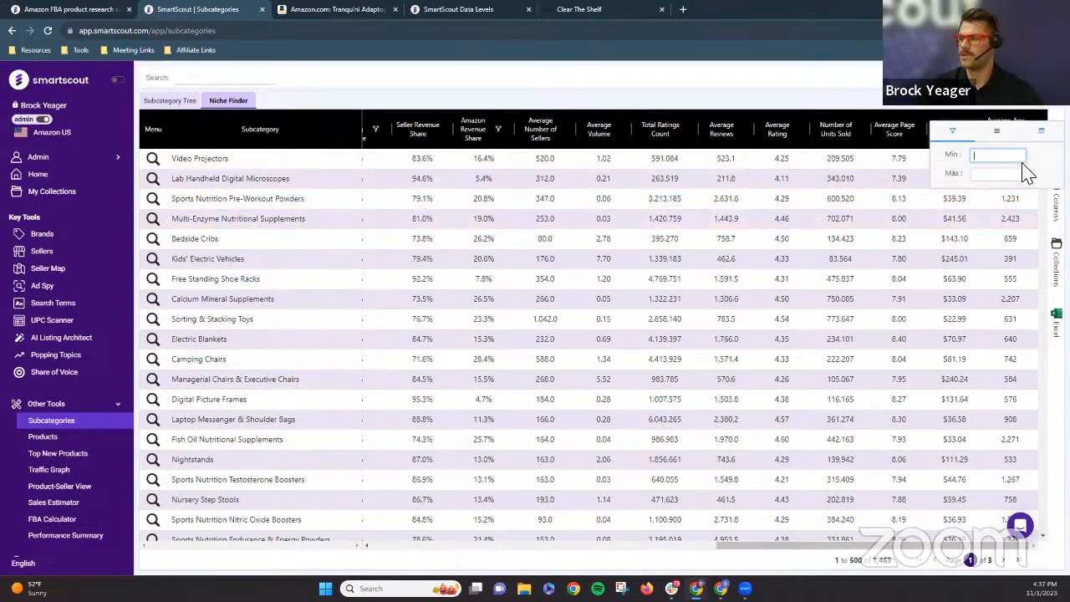
{"action": "left_click", "coordinate": [1012, 174]}
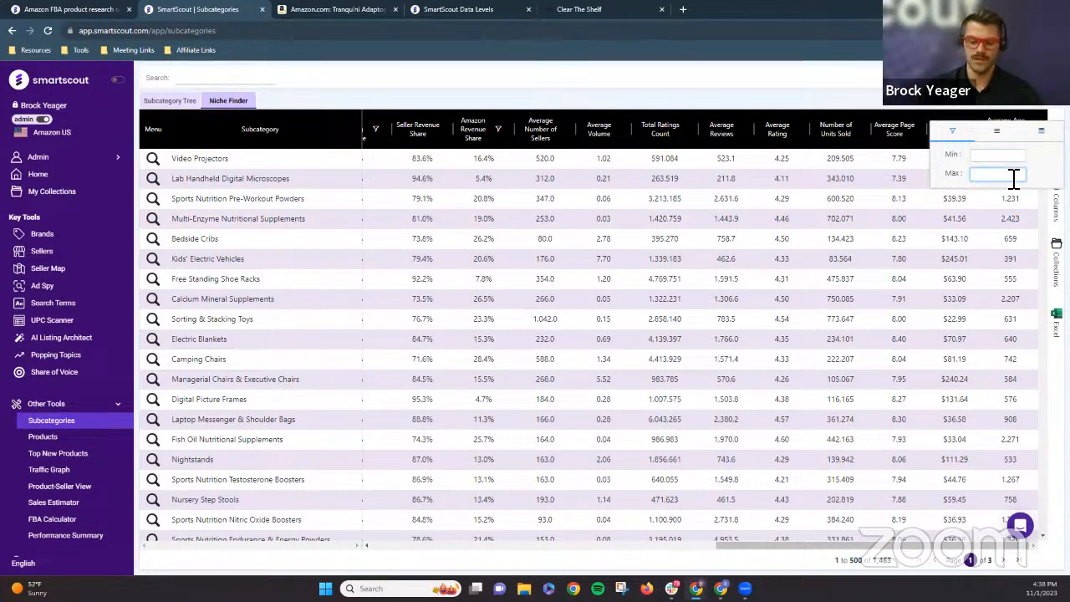
{"action": "type", "text": "600"}
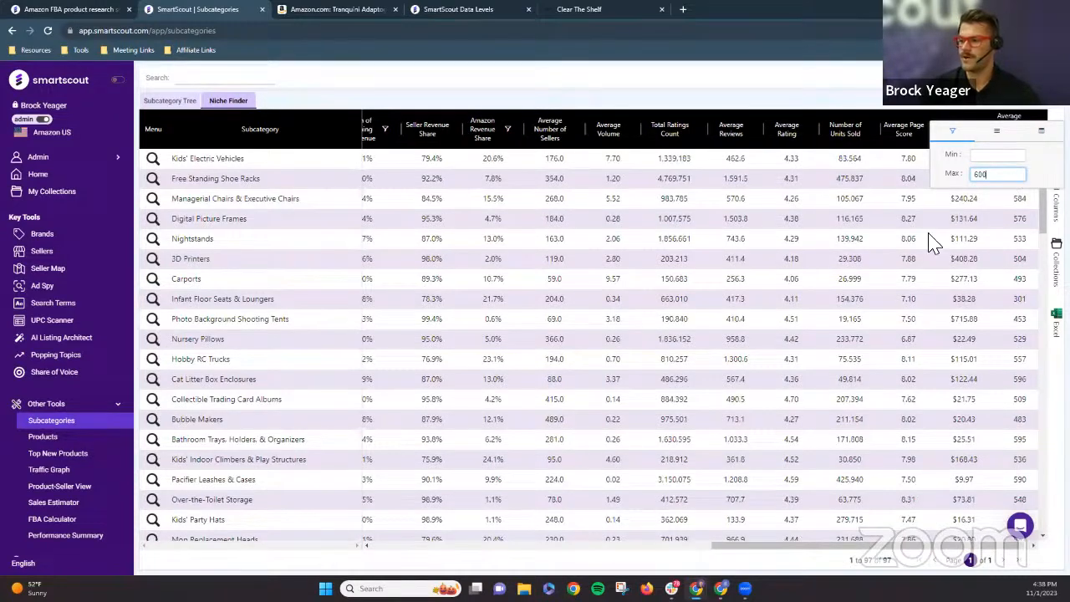
- Look over the main category filter choices for the filtered niches without changing the selection
{"action": "left_click_drag", "start_coordinate": [853, 545], "coordinate": [513, 530]}
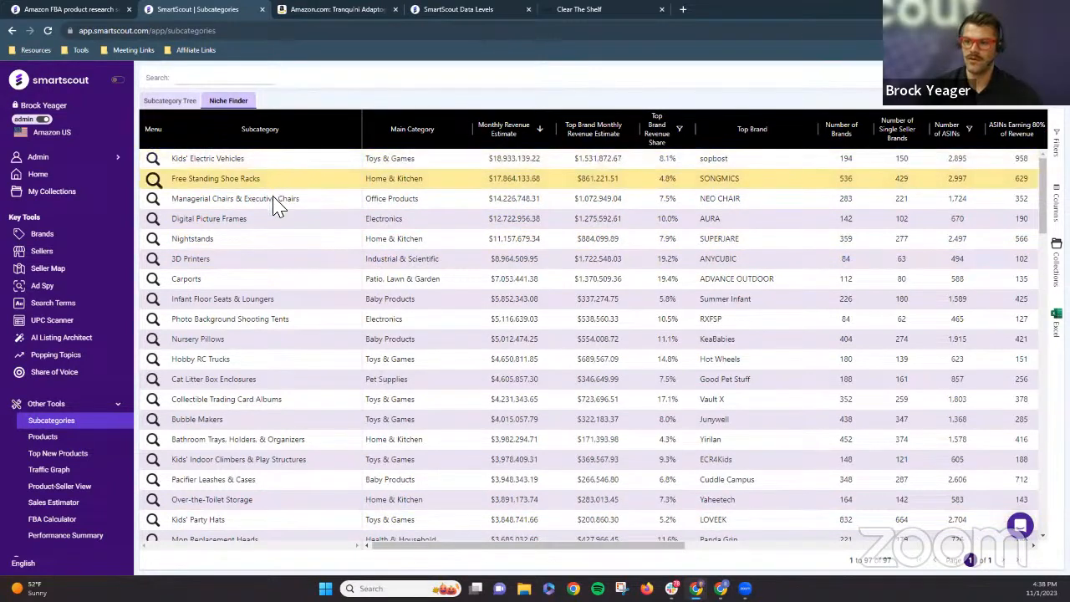
{"action": "left_click", "coordinate": [470, 132]}
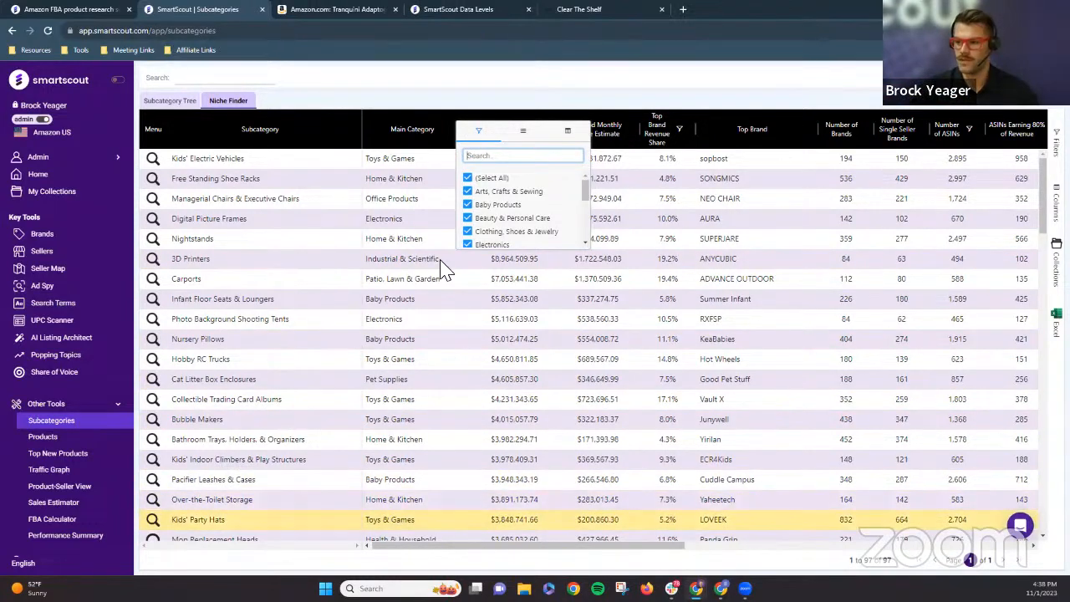
{"action": "left_click", "coordinate": [416, 106]}
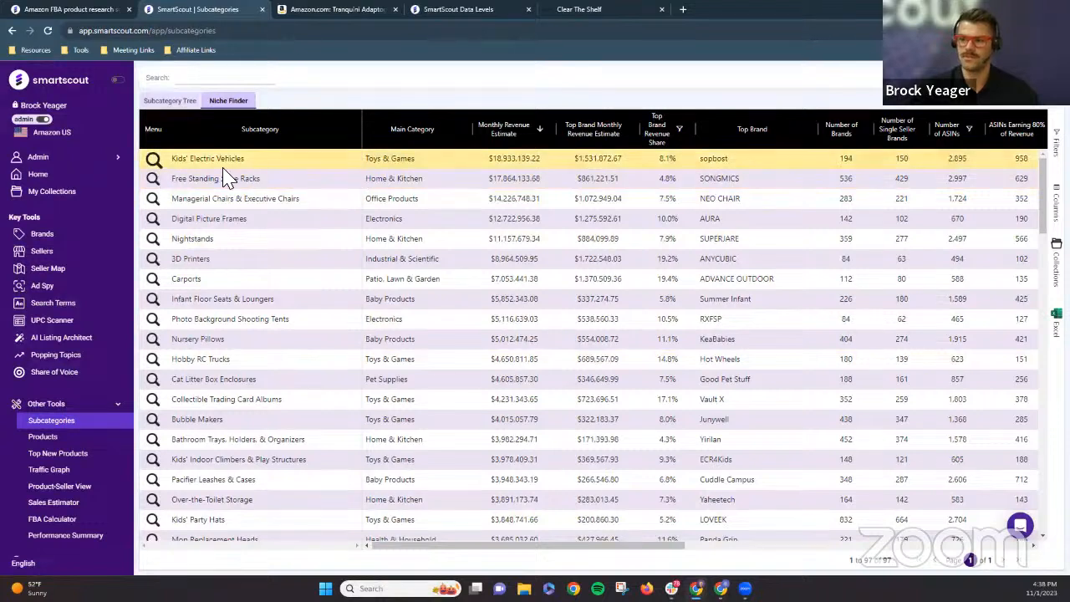
- Open the dashboard of the Free Standing Shoe Racks niche and examine its monthly revenue estimate and number of brands
{"action": "left_click", "coordinate": [152, 159]}
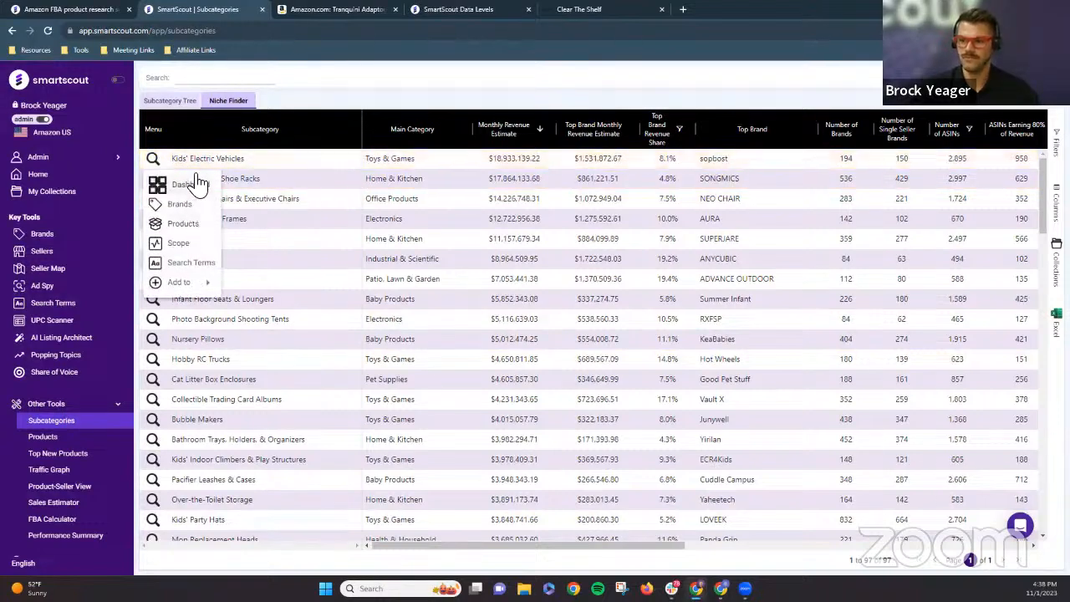
{"action": "left_click", "coordinate": [289, 84]}
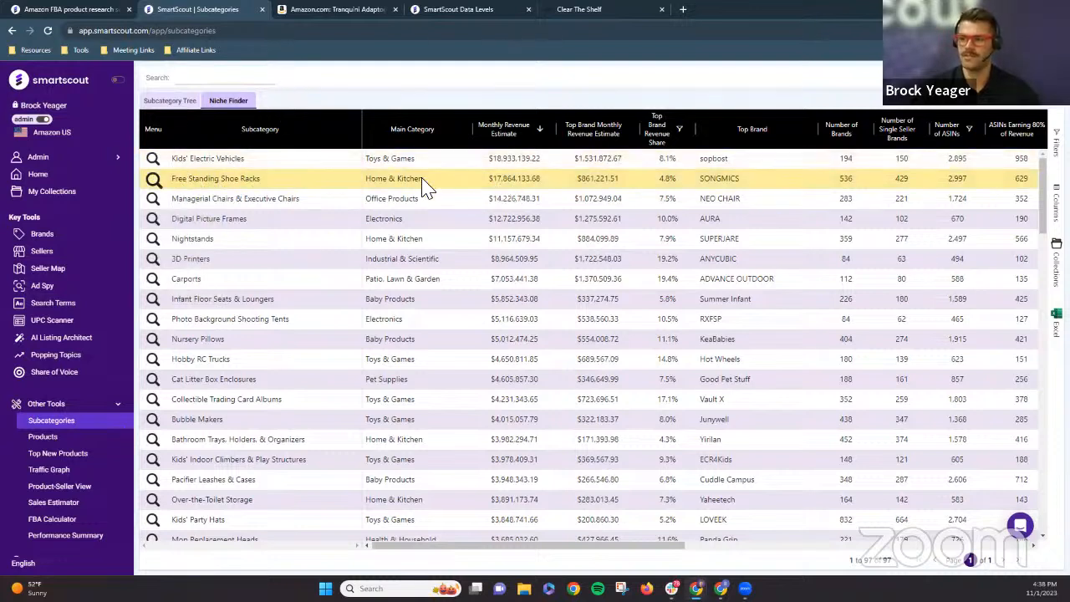
{"action": "left_click", "coordinate": [154, 178]}
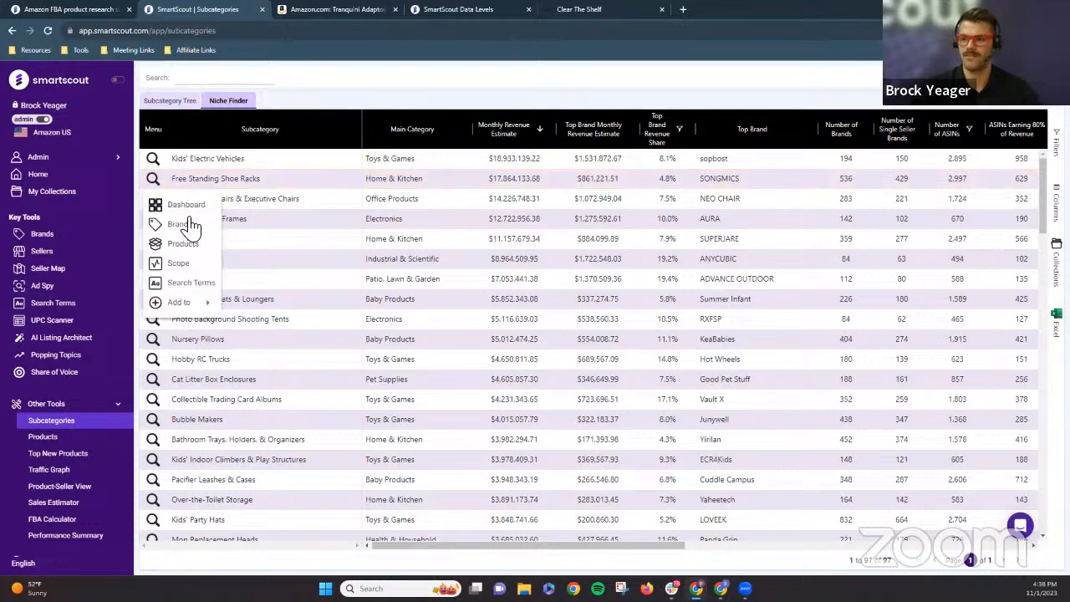
{"action": "left_click", "coordinate": [185, 205]}
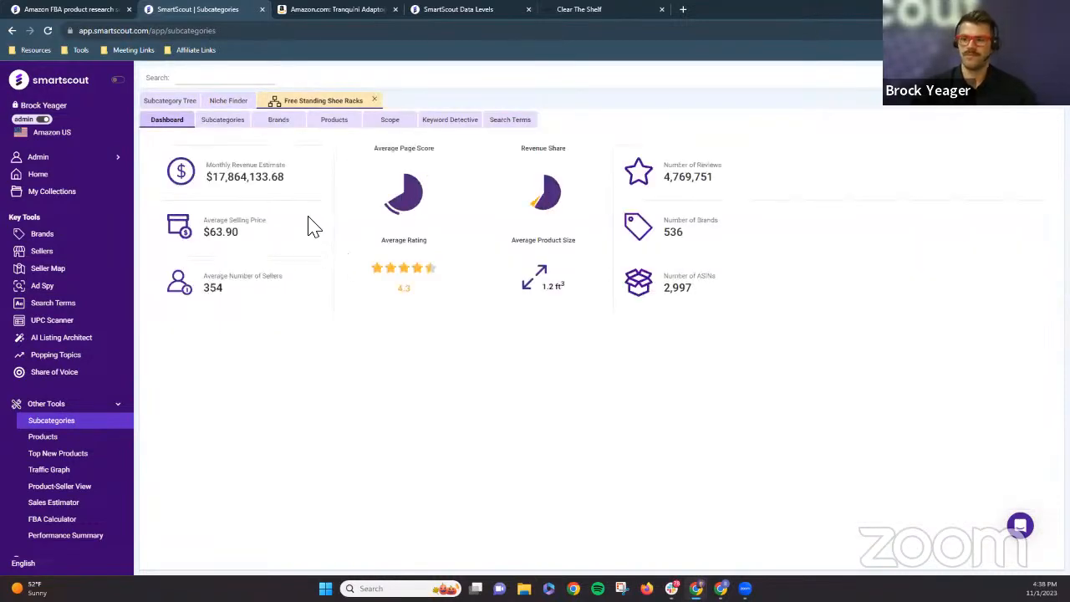
{"action": "left_click_drag", "start_coordinate": [211, 178], "coordinate": [304, 198]}
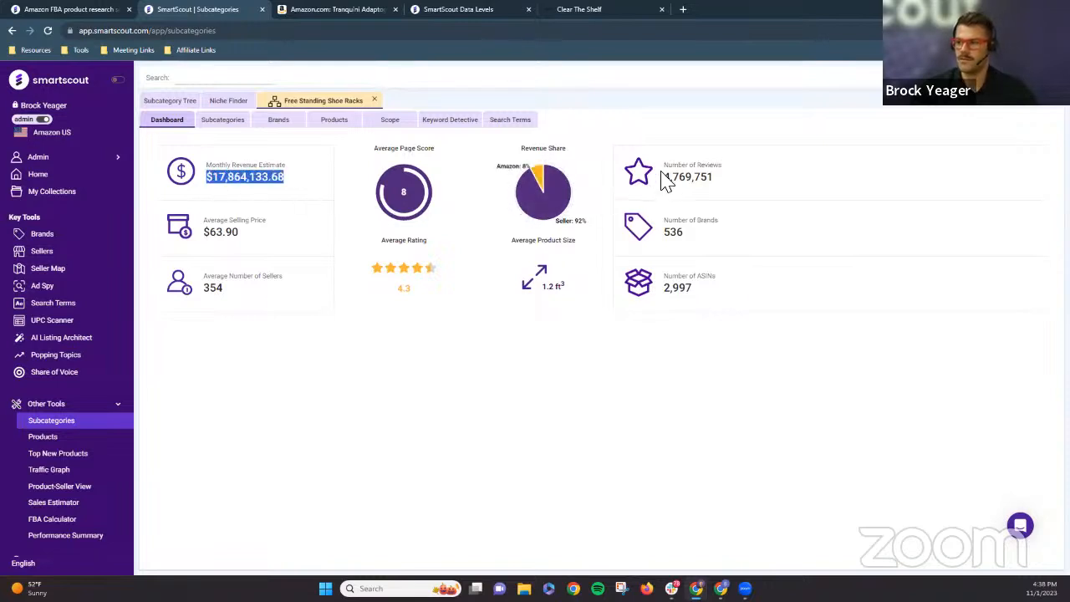
{"action": "double_click", "coordinate": [669, 234]}
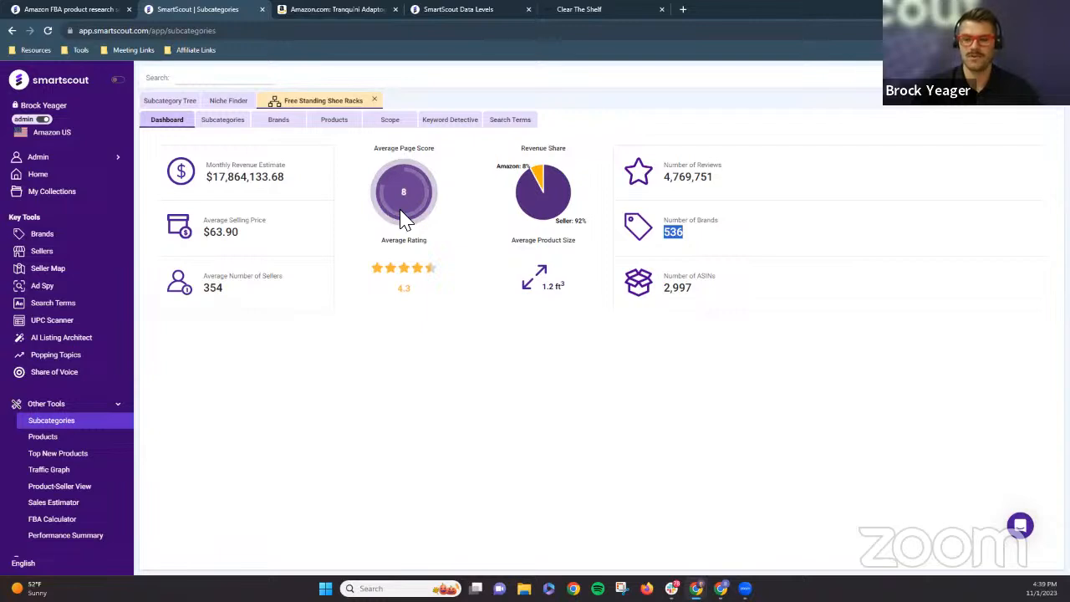
- List the brands in Free Standing Shoe Racks and examine their market share changes
{"action": "left_click", "coordinate": [241, 125]}
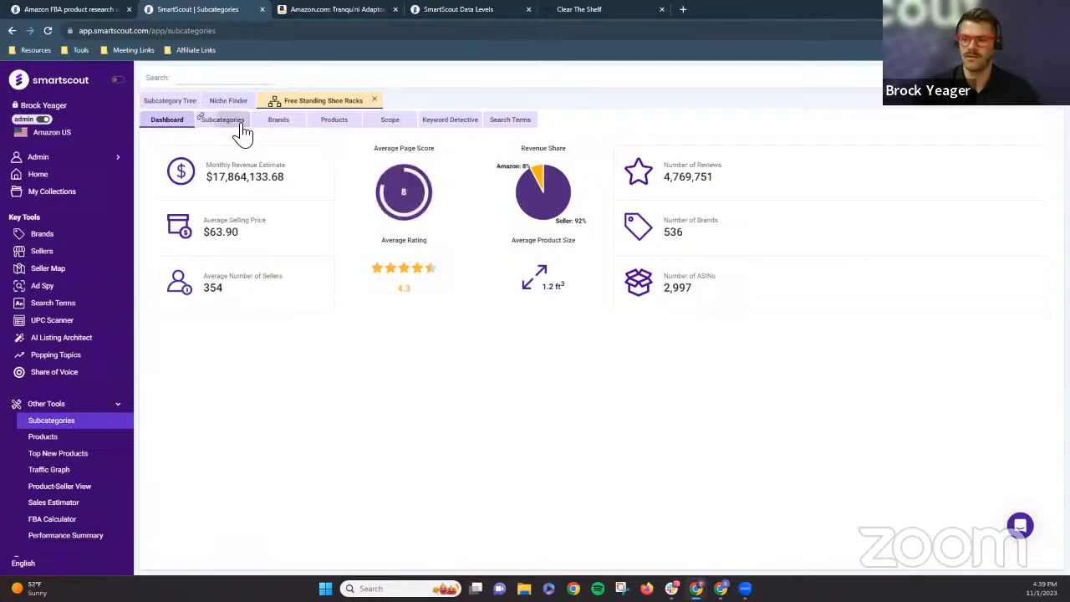
{"action": "left_click", "coordinate": [282, 126]}
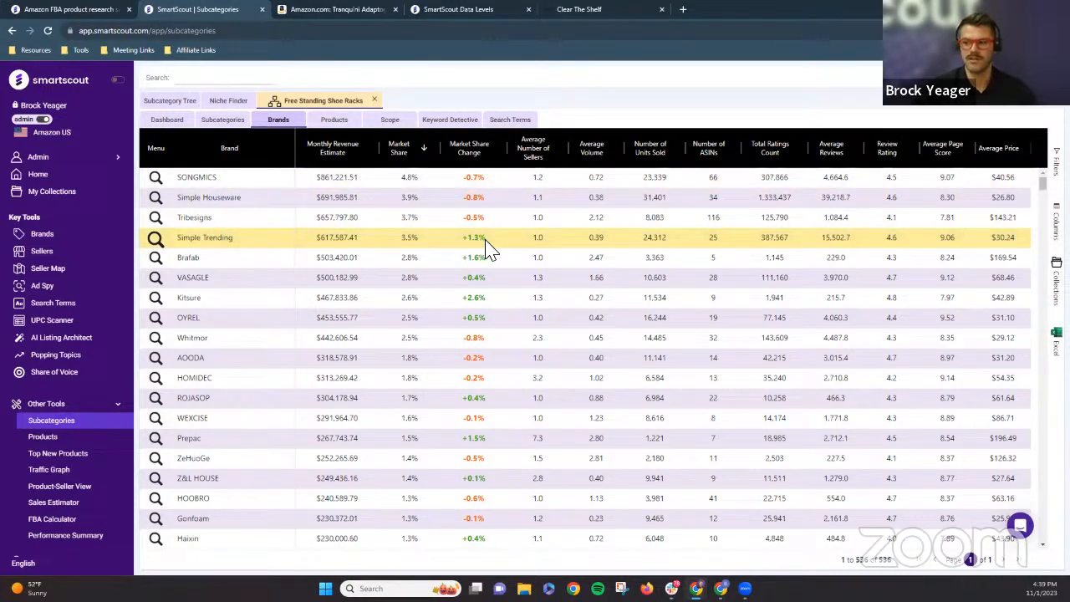
{"action": "left_click", "coordinate": [475, 299]}
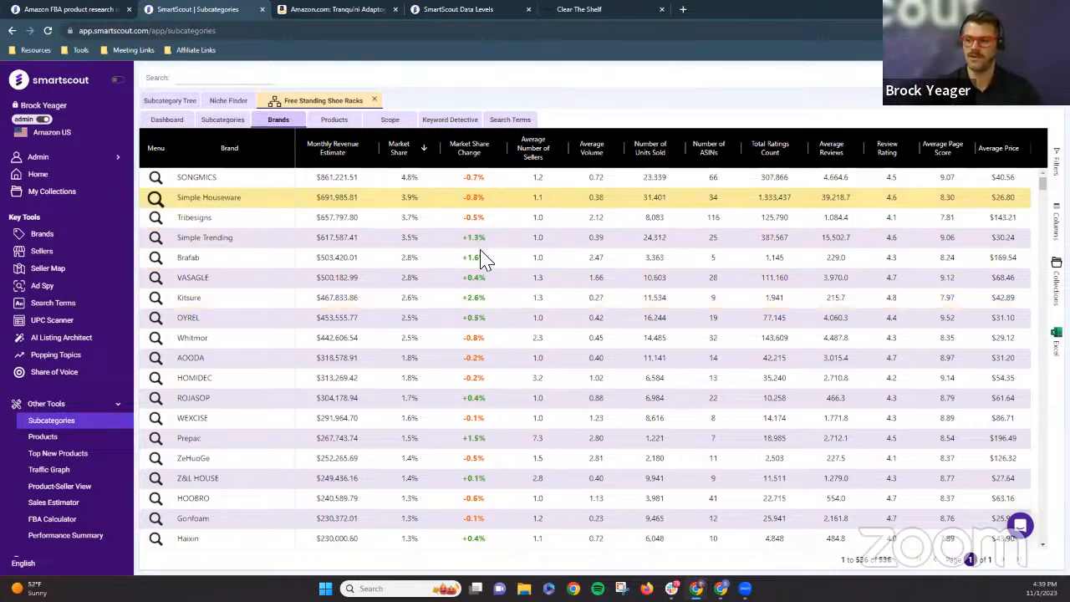
{"action": "scroll", "coordinate": [481, 347], "scroll_direction": "down", "scroll_amount": 1}
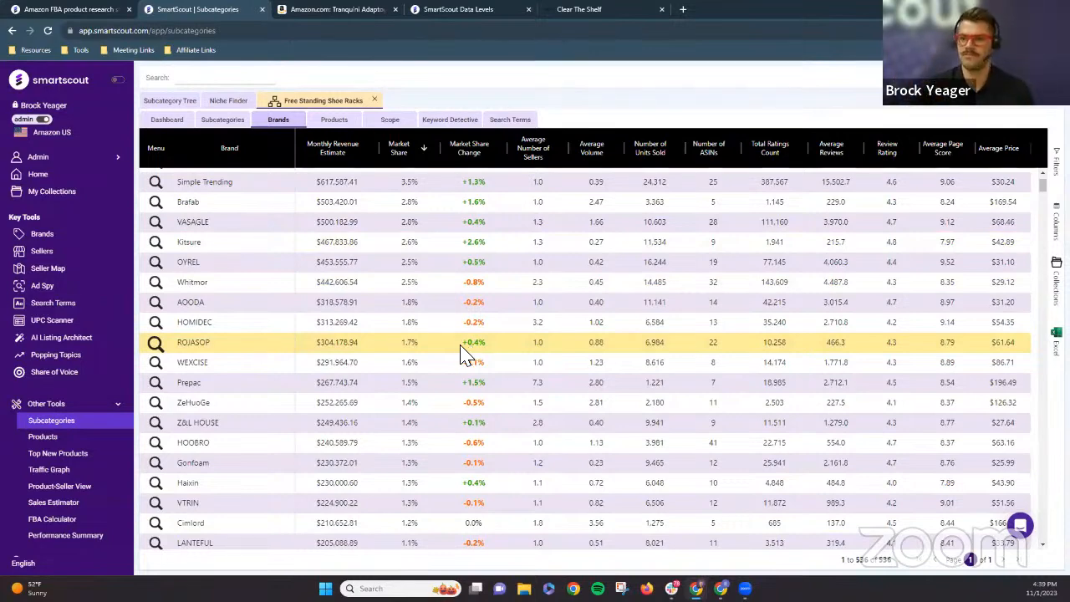
- List the products in Free Standing Shoe Racks and examine their enlarged images, monthly revenue and launch dates
{"action": "left_click", "coordinate": [334, 121]}
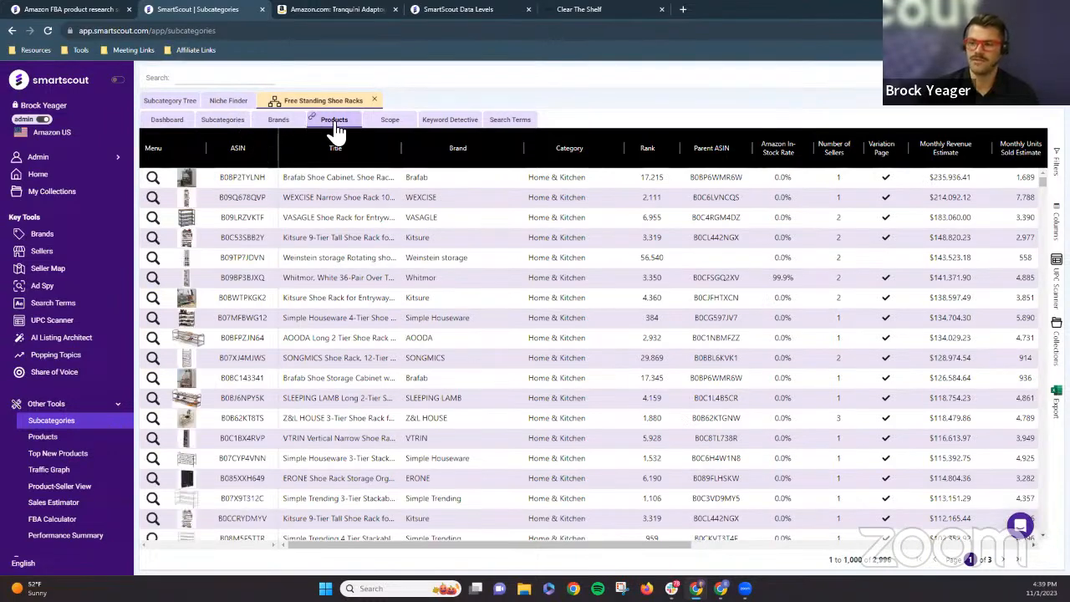
{"action": "mouse_move", "coordinate": [194, 186]}
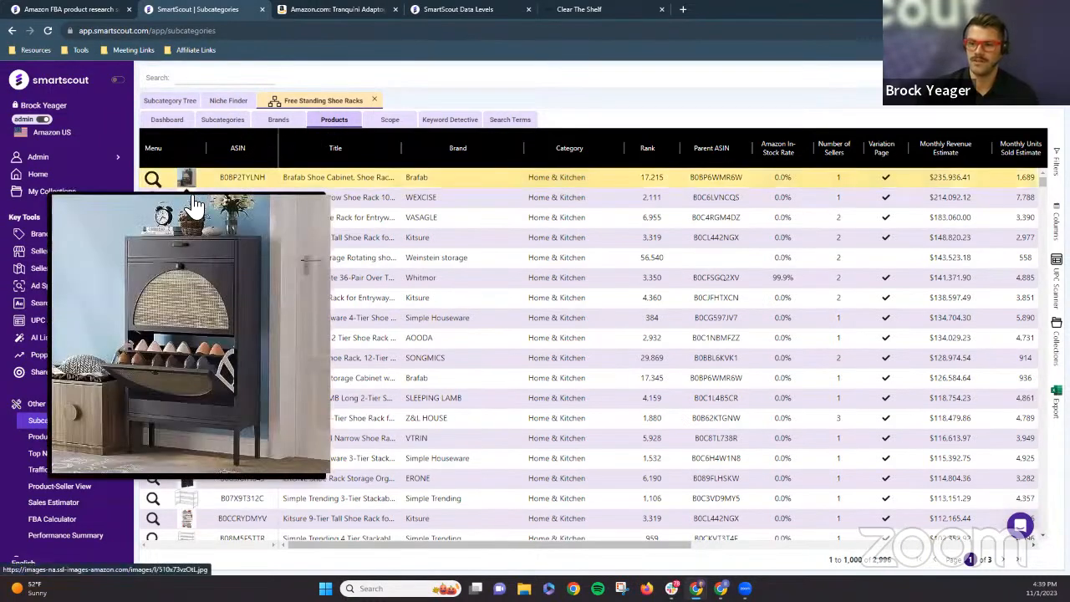
{"action": "mouse_move", "coordinate": [191, 204]}
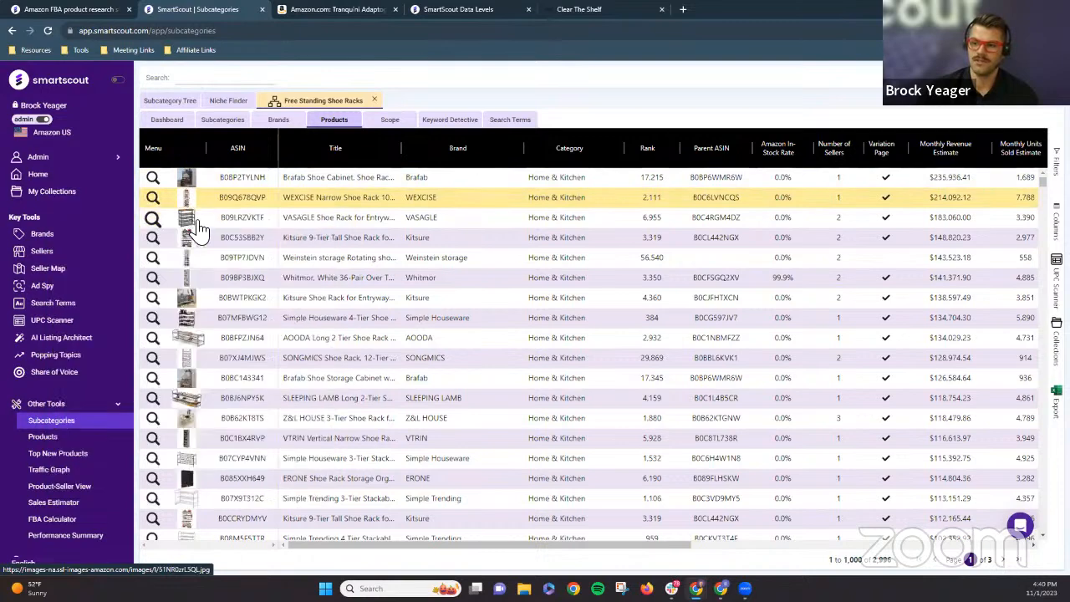
{"action": "left_click_drag", "start_coordinate": [594, 551], "coordinate": [638, 554]}
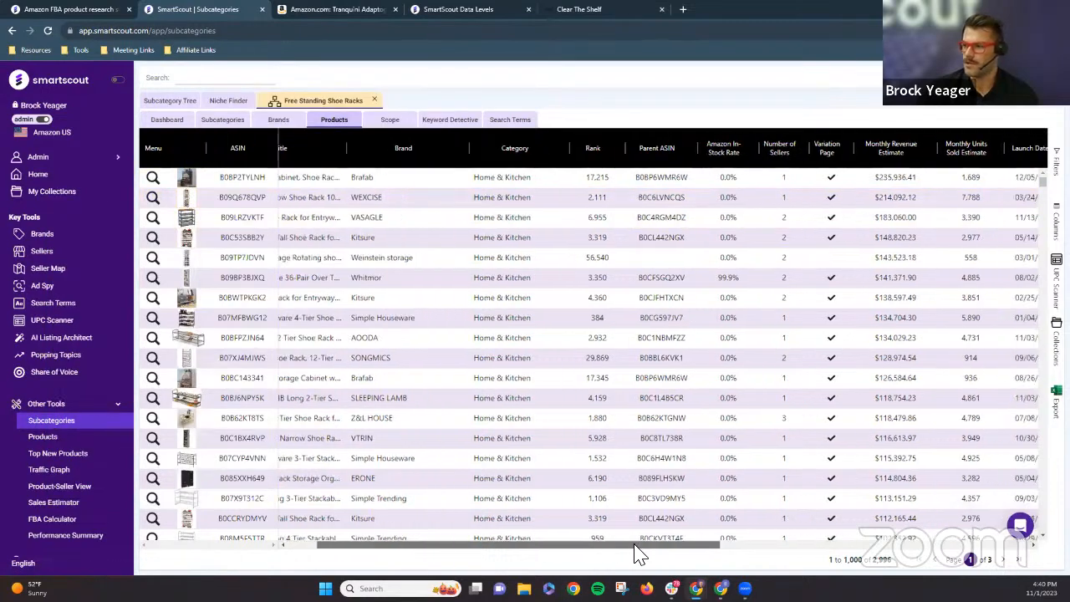
{"action": "left_click", "coordinate": [861, 194]}
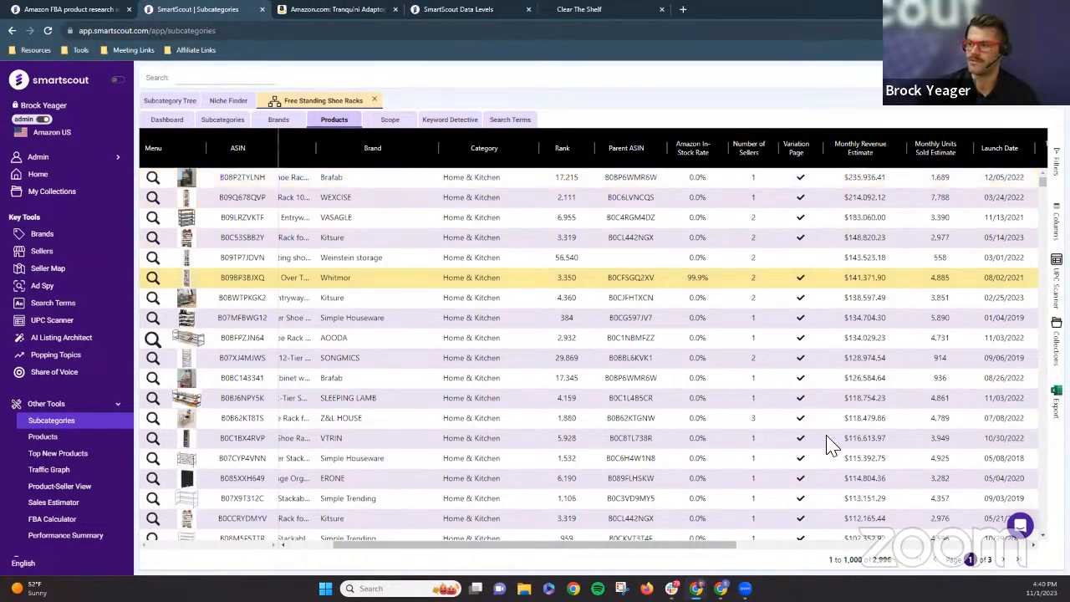
{"action": "left_click_drag", "start_coordinate": [656, 553], "coordinate": [610, 553]}
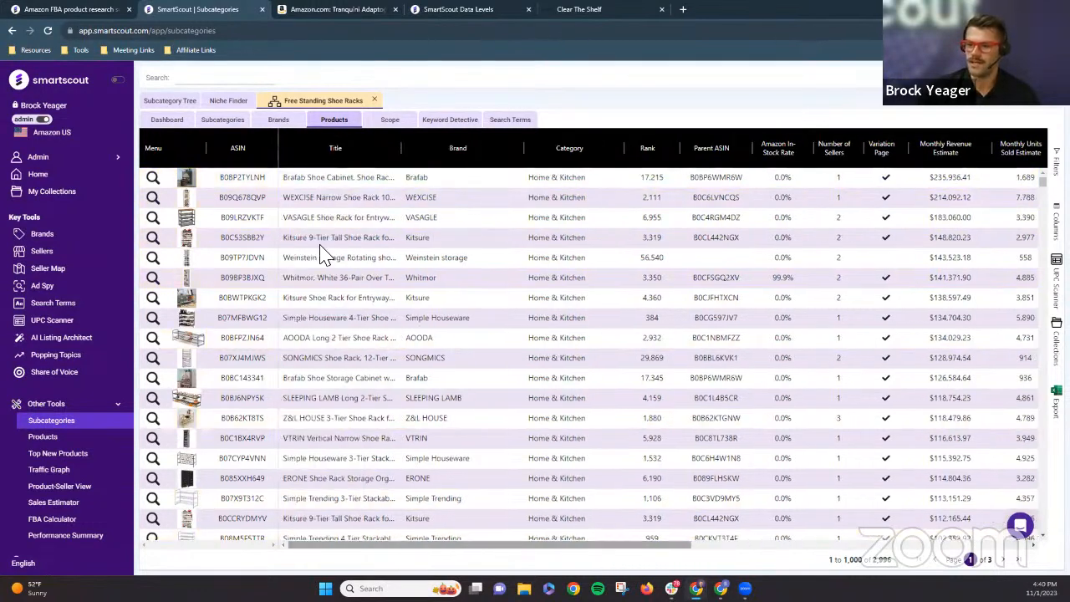
{"action": "mouse_move", "coordinate": [188, 194]}
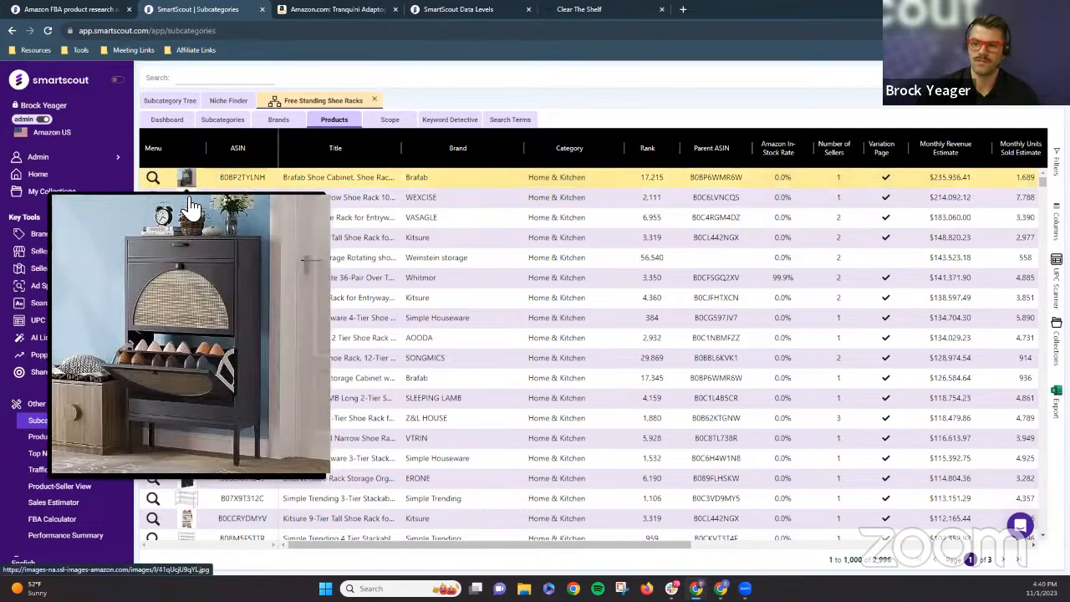
{"action": "mouse_move", "coordinate": [189, 224]}
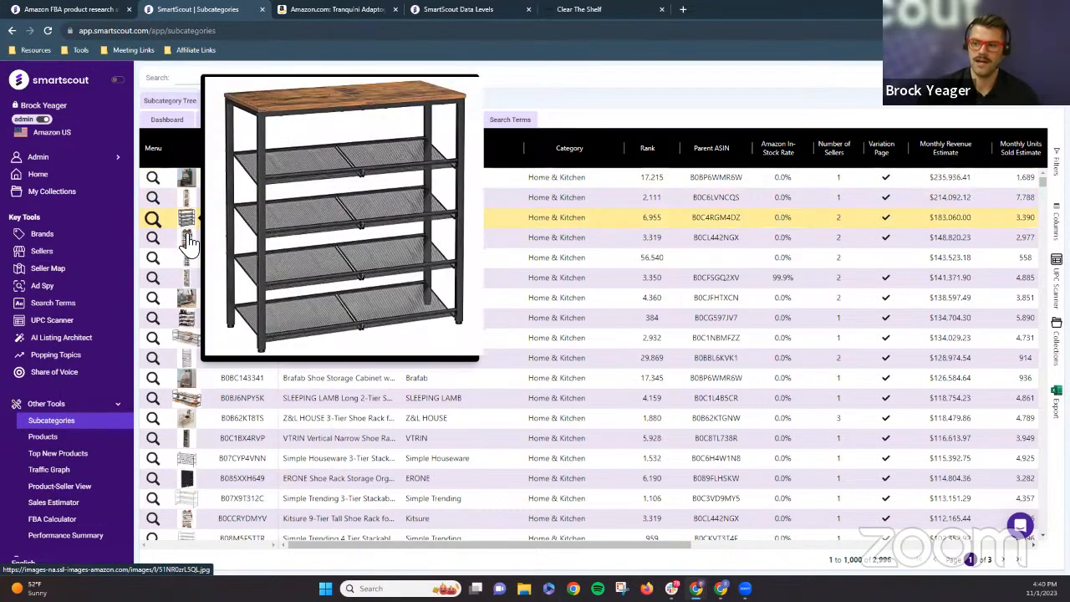
{"action": "mouse_move", "coordinate": [189, 242]}
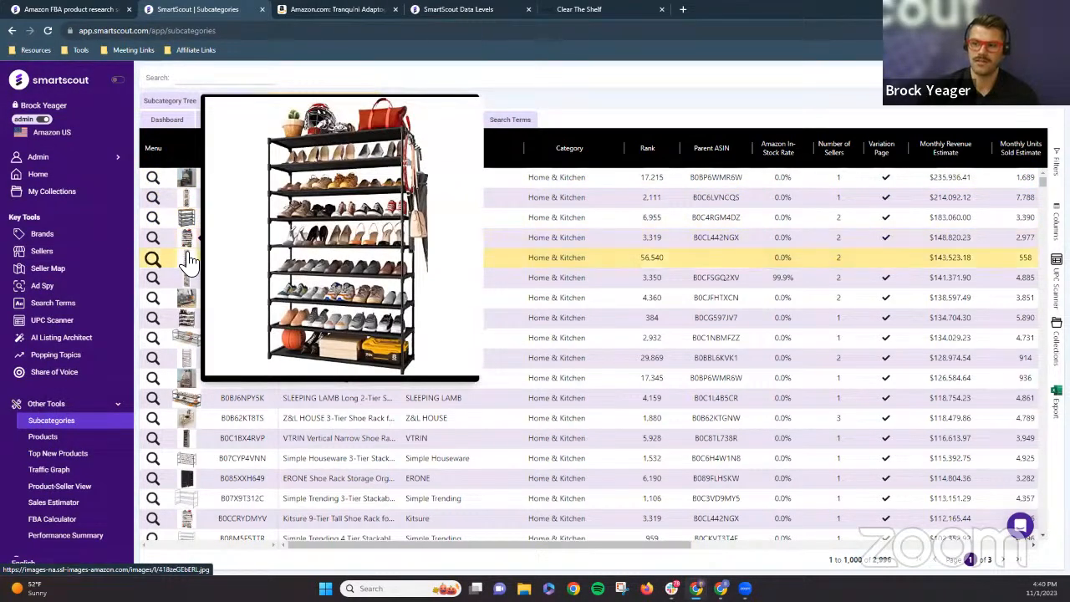
{"action": "mouse_move", "coordinate": [185, 282]}
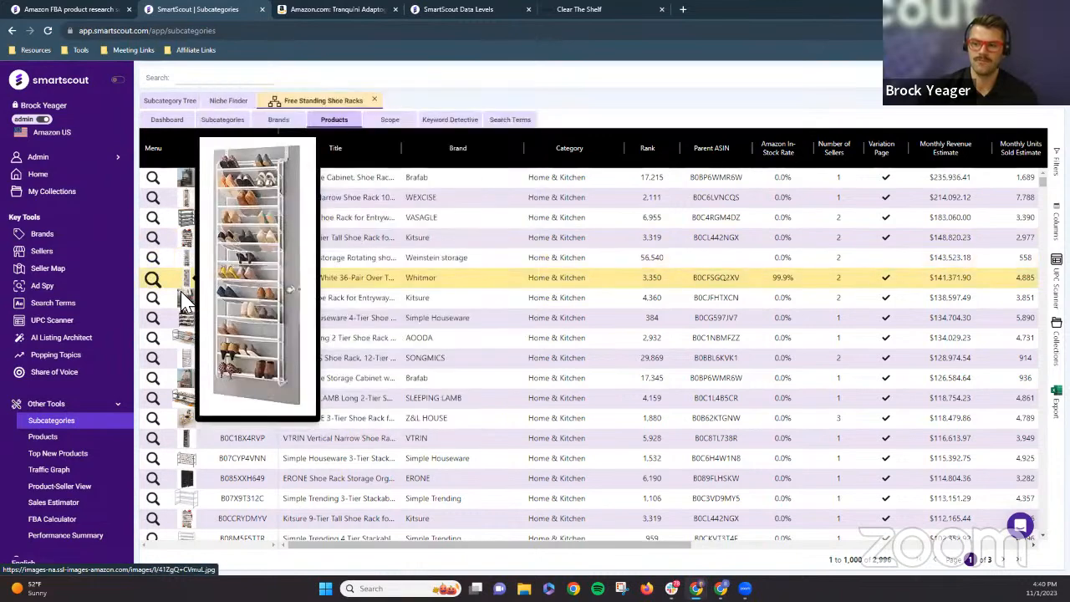
{"action": "mouse_move", "coordinate": [186, 301]}
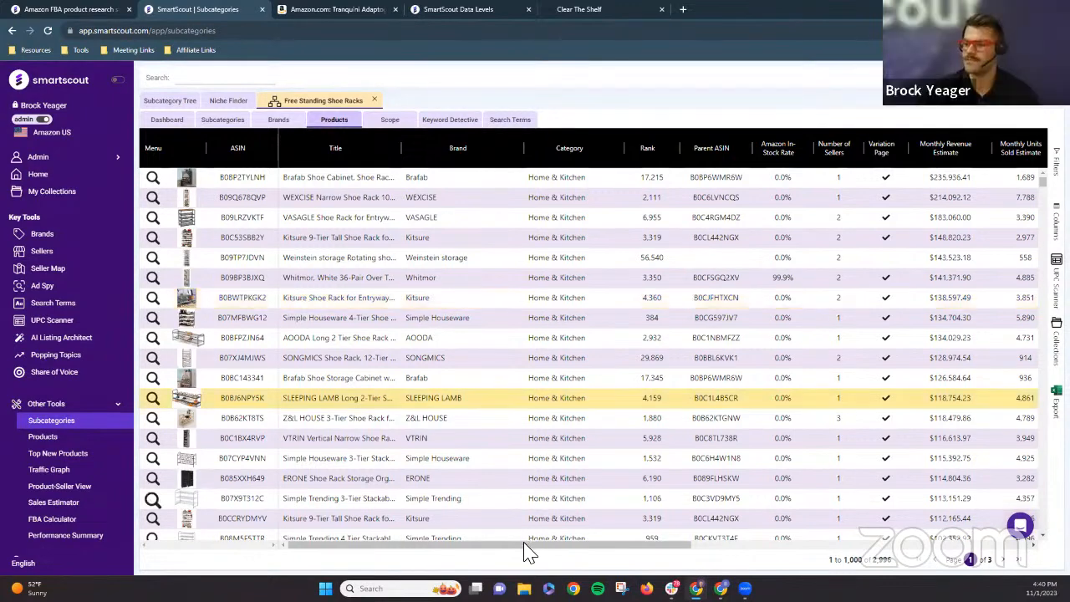
- Compare the shoe rack products by ratings count, number of FBA sellers, buy box figures and product page score
{"action": "left_click_drag", "start_coordinate": [559, 540], "coordinate": [828, 432]}
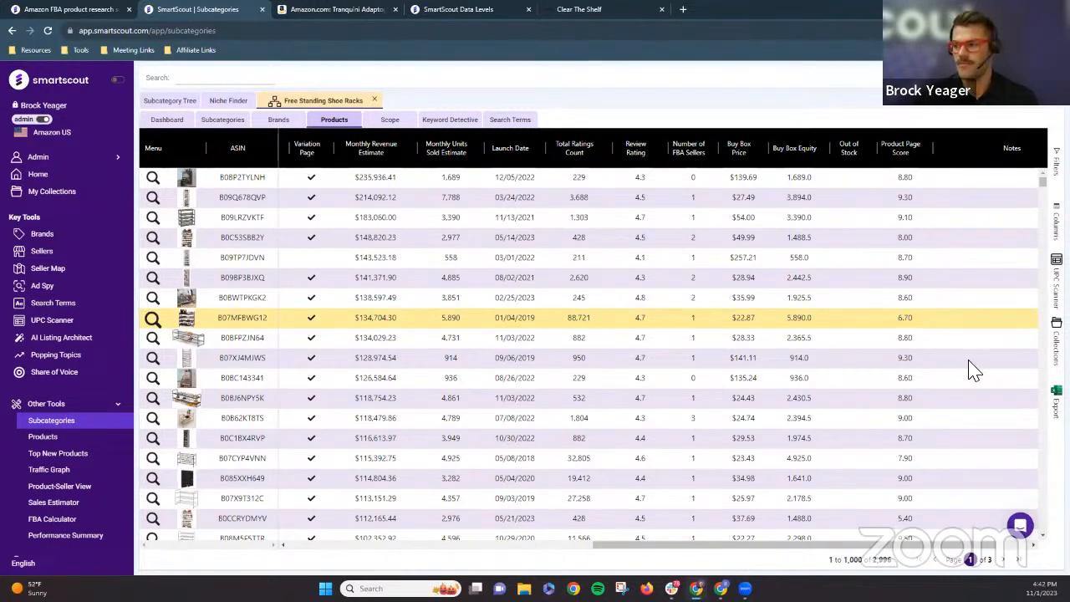
{"action": "left_click", "coordinate": [913, 340]}
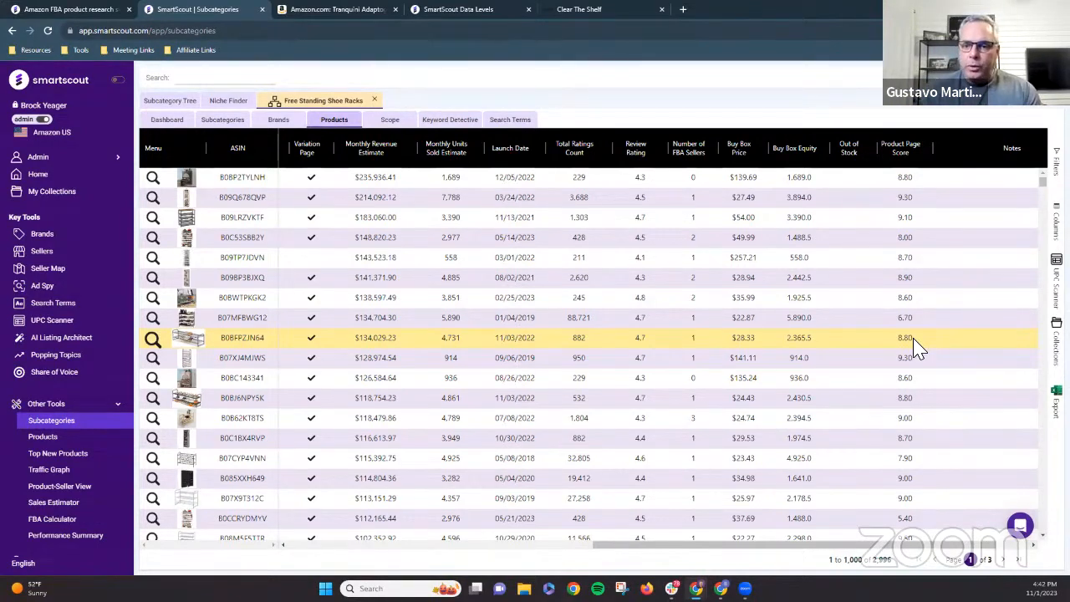
{"action": "left_click_drag", "start_coordinate": [661, 549], "coordinate": [811, 559]}
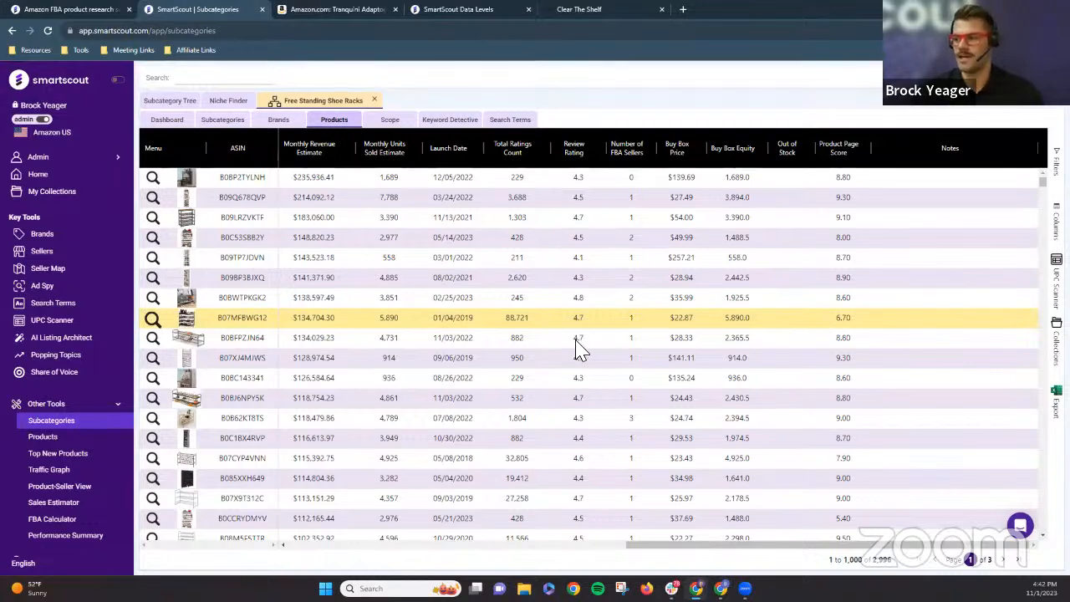
{"action": "mouse_move", "coordinate": [186, 325]}
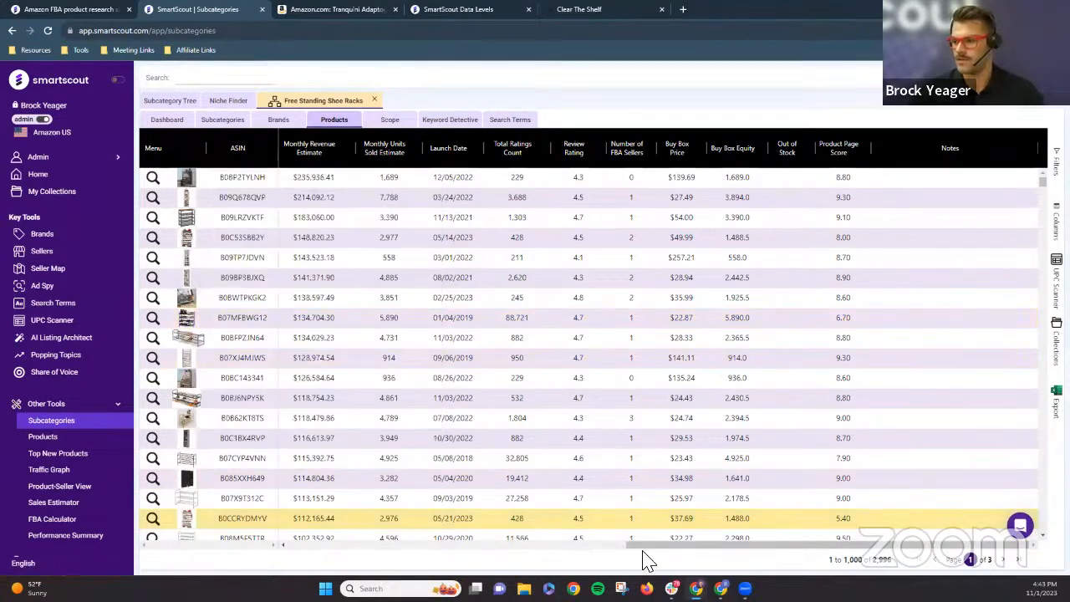
{"action": "left_click_drag", "start_coordinate": [649, 549], "coordinate": [639, 545]}
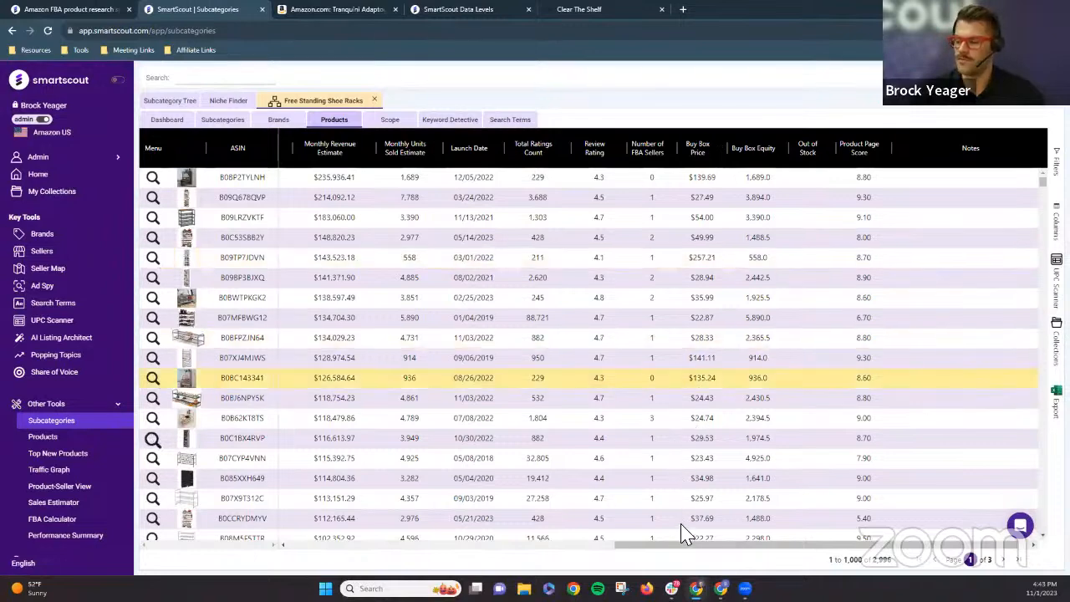
{"action": "left_click_drag", "start_coordinate": [674, 545], "coordinate": [365, 508]}
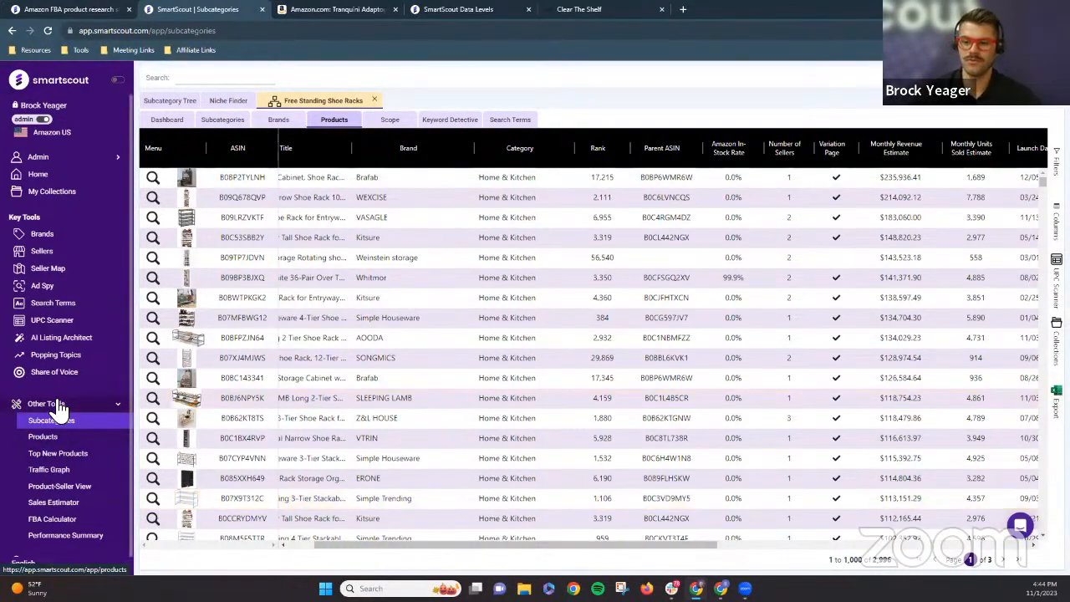
- Open Popping Topics to view the search terms with growing volume
{"action": "left_click", "coordinate": [63, 362]}
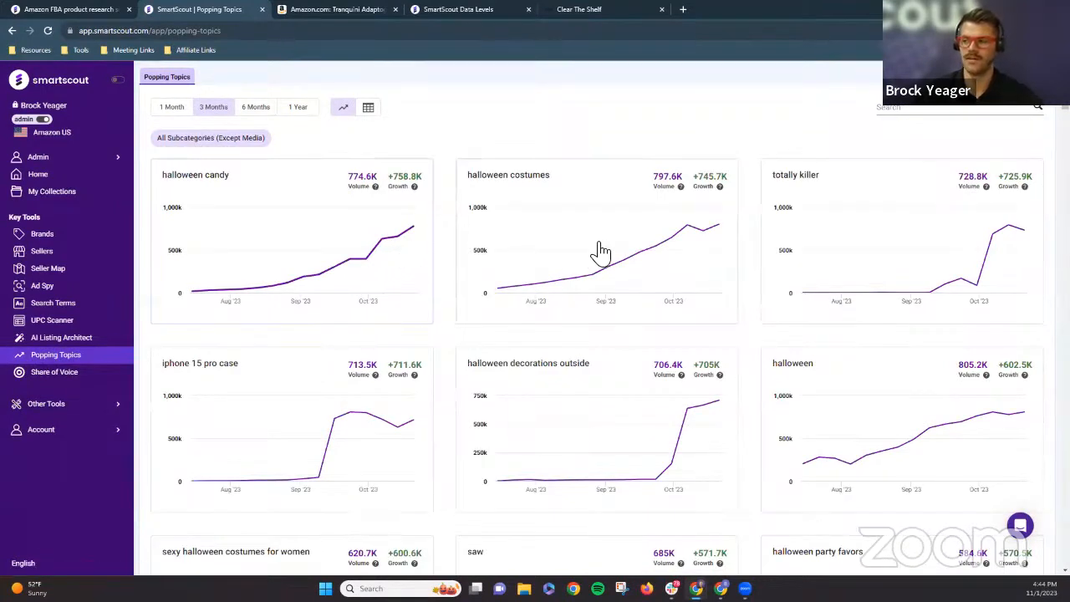
- Open the Liquid Death Mango Chainsaw sparkling water listing in AI Listing Architect
{"action": "left_click", "coordinate": [902, 111]}
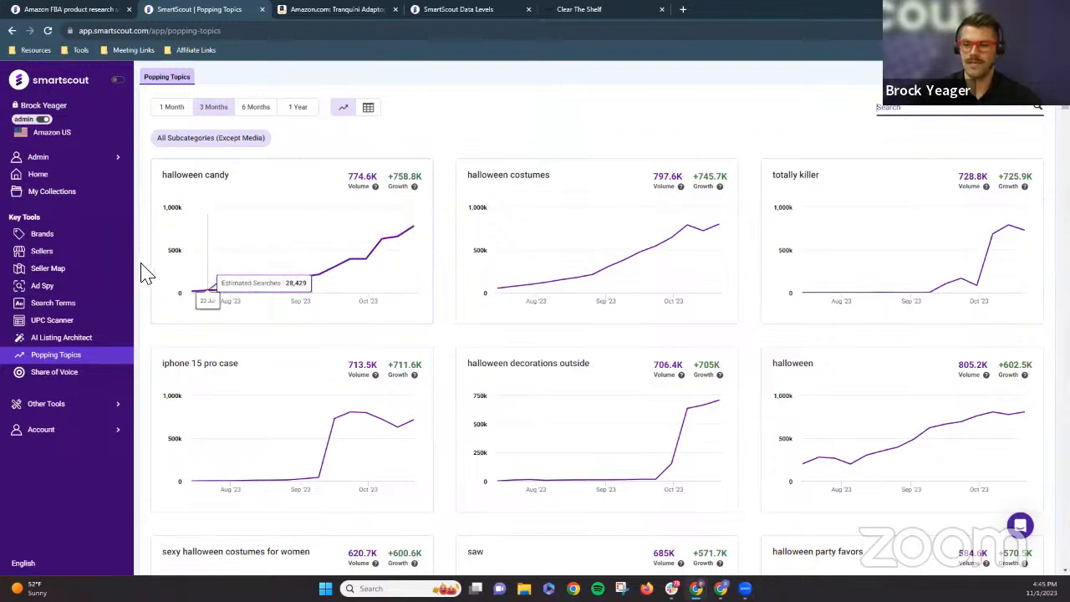
{"action": "left_click", "coordinate": [71, 340]}
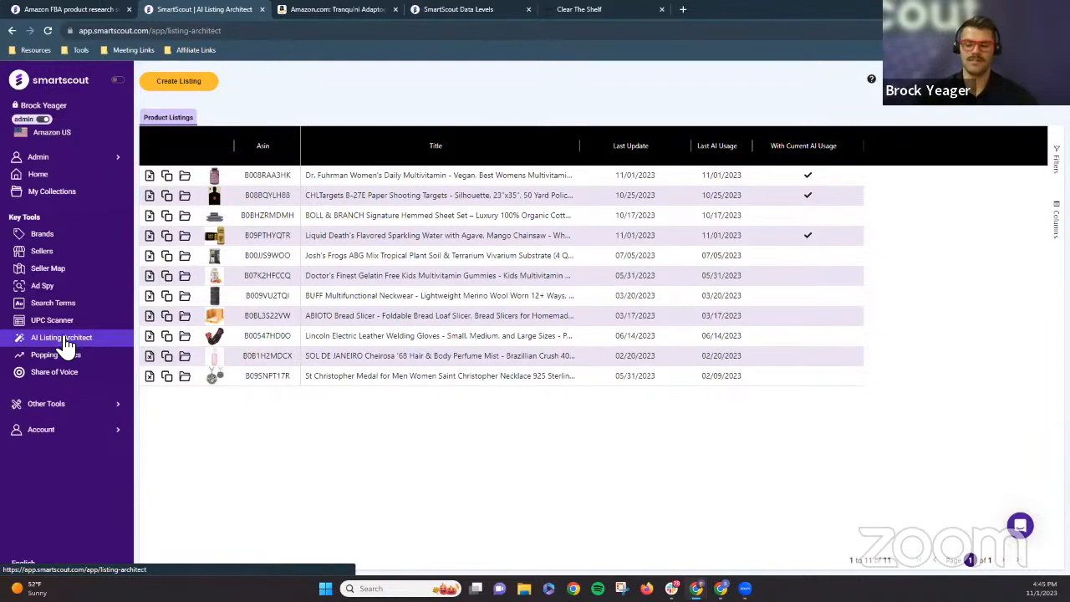
{"action": "left_click", "coordinate": [182, 236]}
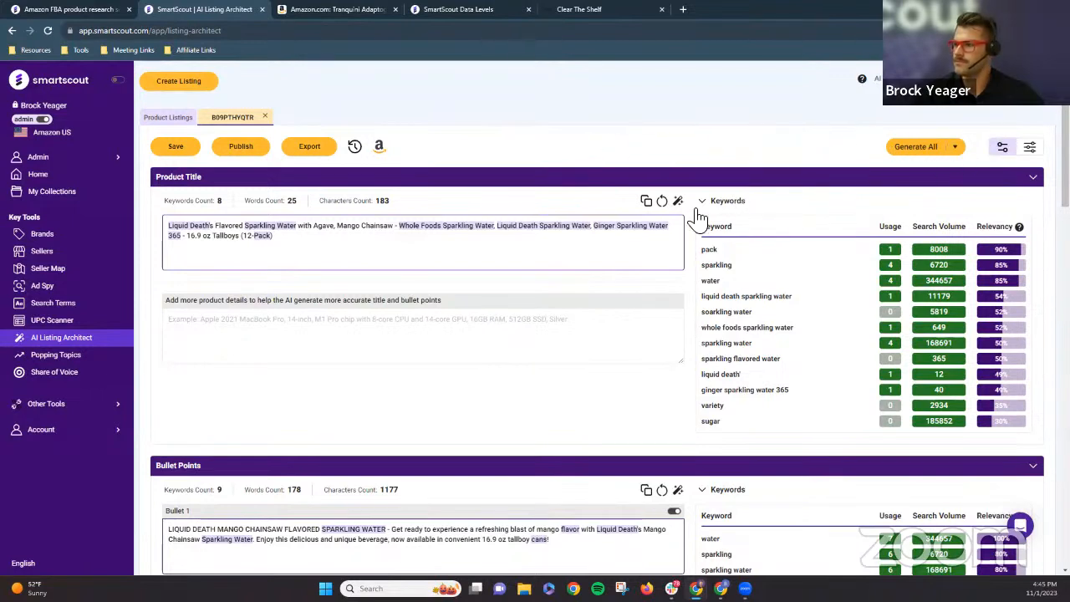
- Reset the product title, bullet points and product description of the Liquid Death listing to their original text
{"action": "left_click", "coordinate": [661, 201]}
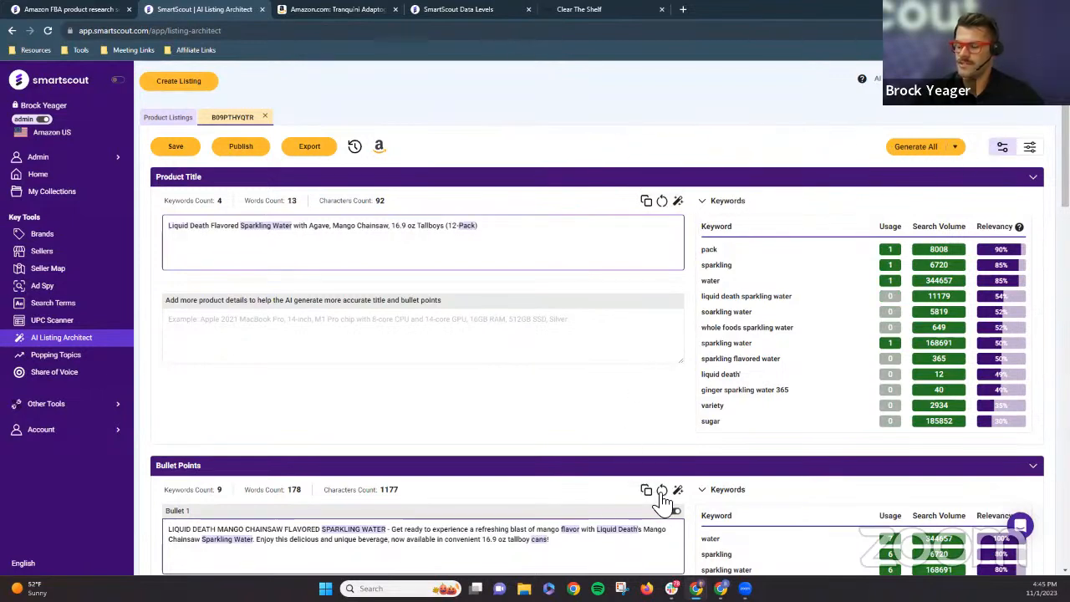
{"action": "left_click", "coordinate": [660, 491]}
{"action": "scroll", "coordinate": [499, 430], "scroll_direction": "down", "scroll_amount": 4}
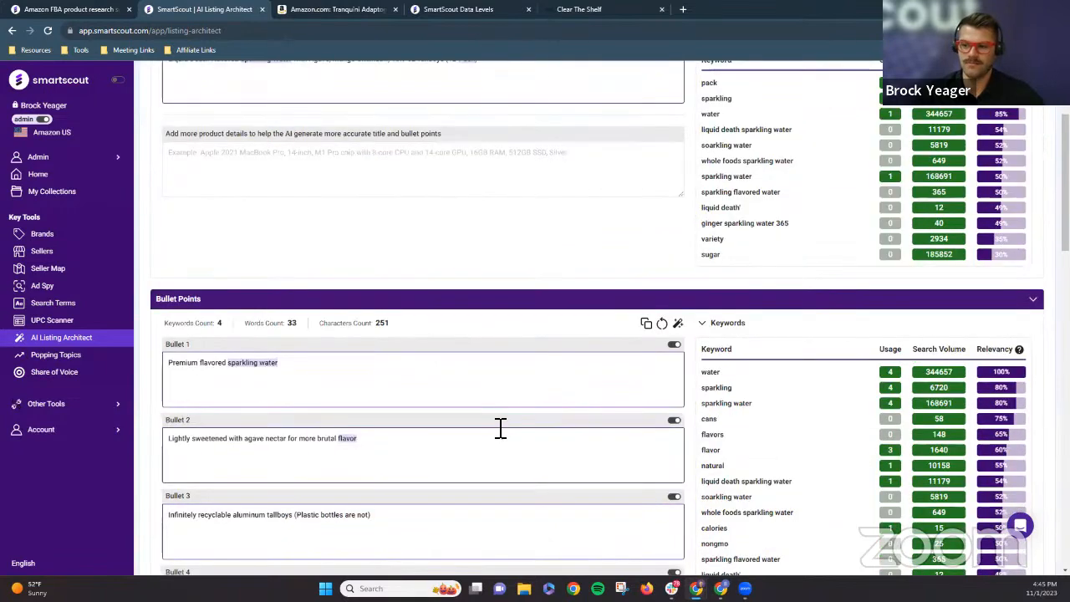
{"action": "scroll", "coordinate": [500, 428], "scroll_direction": "up", "scroll_amount": 4}
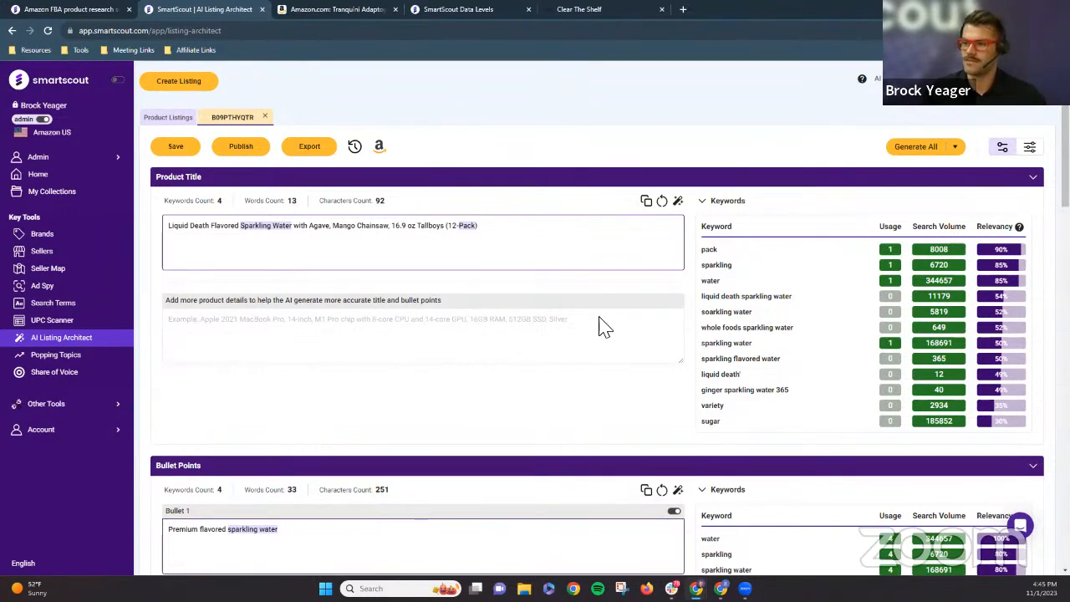
{"action": "scroll", "coordinate": [603, 321], "scroll_direction": "down", "scroll_amount": 5}
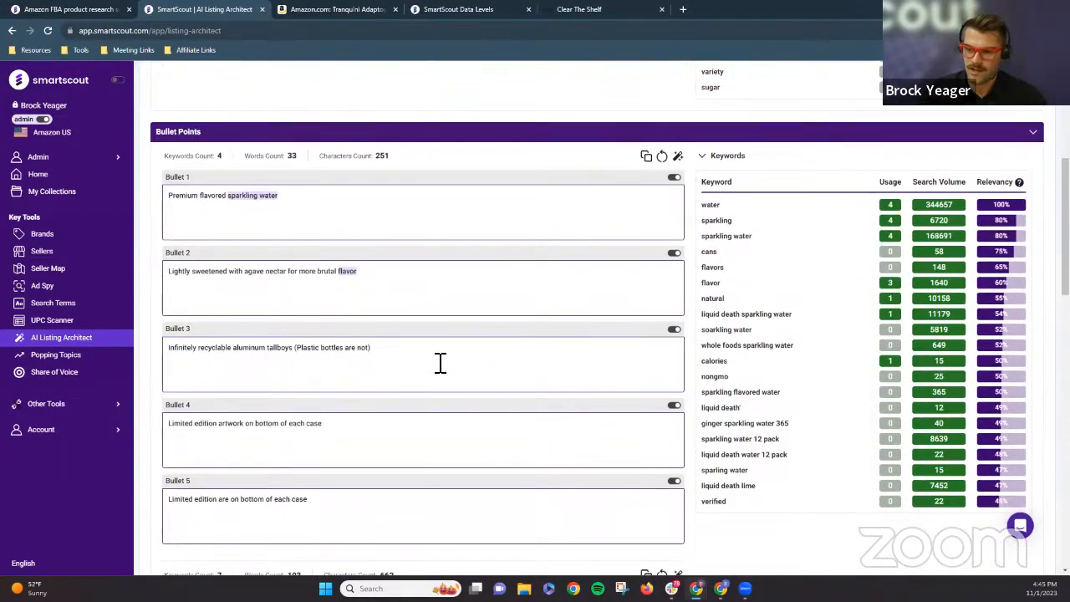
{"action": "scroll", "coordinate": [482, 432], "scroll_direction": "down", "scroll_amount": 1}
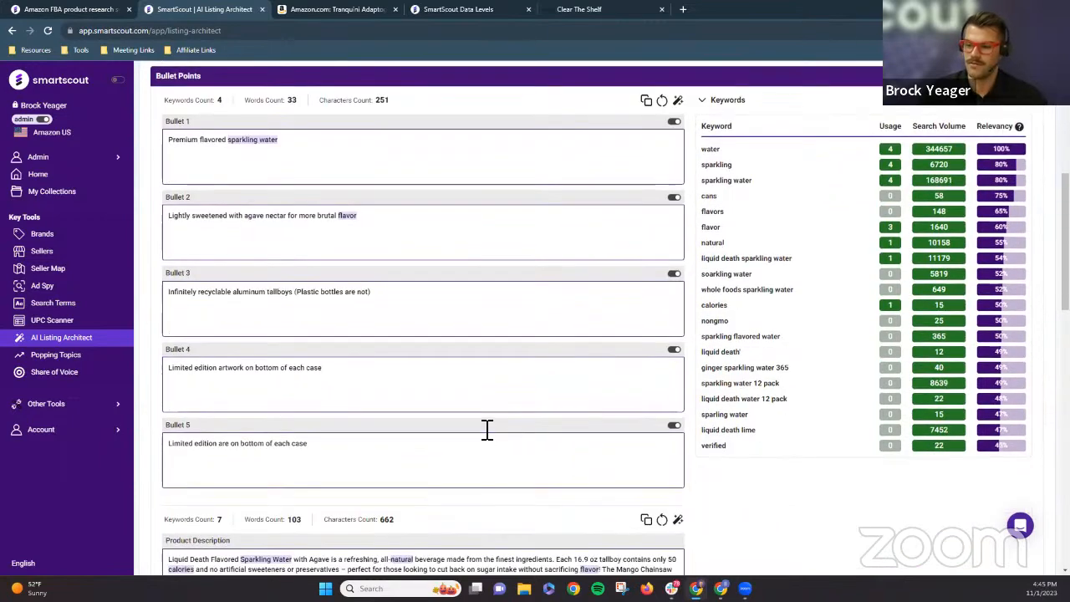
{"action": "scroll", "coordinate": [489, 432], "scroll_direction": "up", "scroll_amount": 2}
{"action": "scroll", "coordinate": [571, 501], "scroll_direction": "down", "scroll_amount": 3}
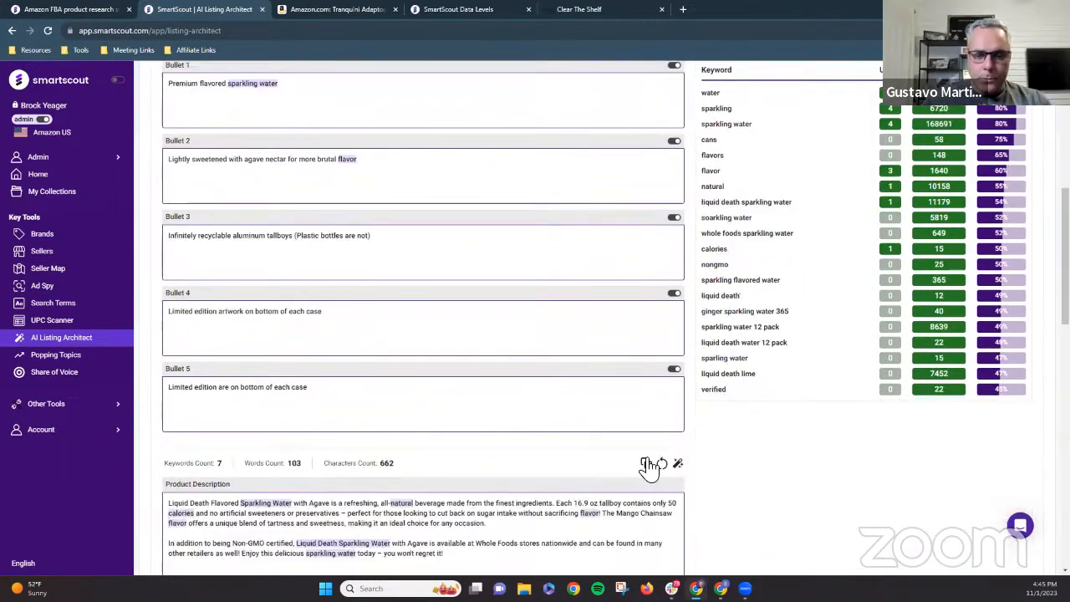
{"action": "left_click", "coordinate": [661, 462]}
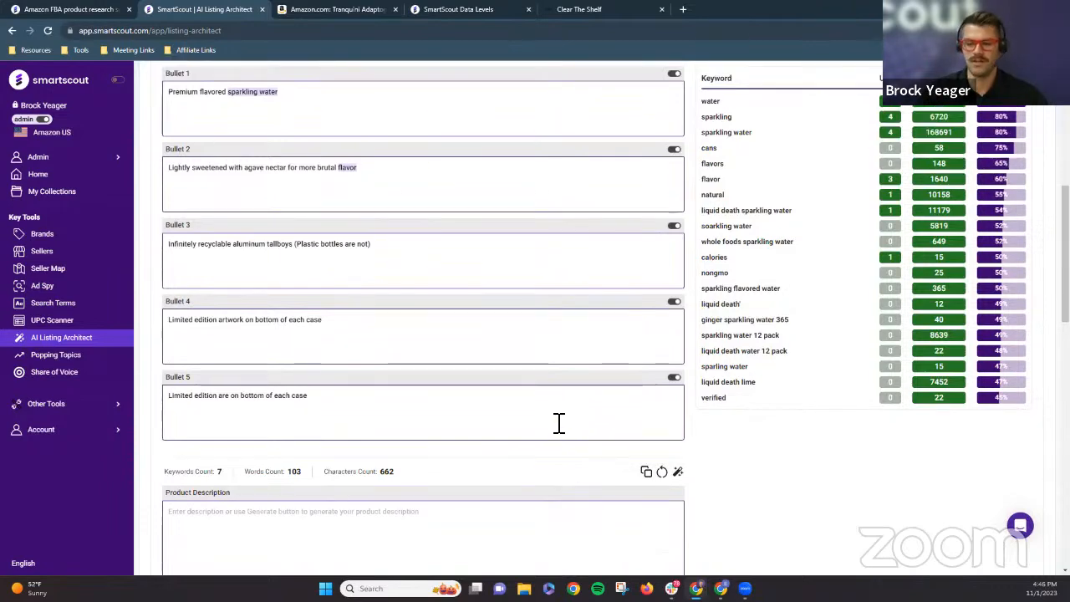
- Switch the listing to the advanced view and generate all of its text in a witty tone
{"action": "scroll", "coordinate": [559, 422], "scroll_direction": "up", "scroll_amount": 4}
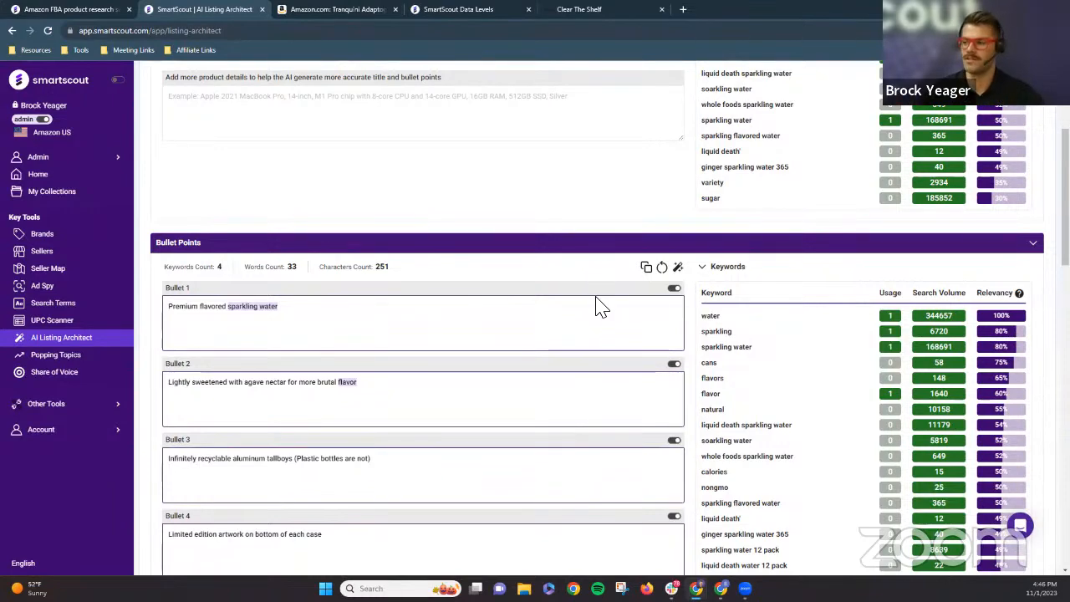
{"action": "scroll", "coordinate": [602, 296], "scroll_direction": "up", "scroll_amount": 3}
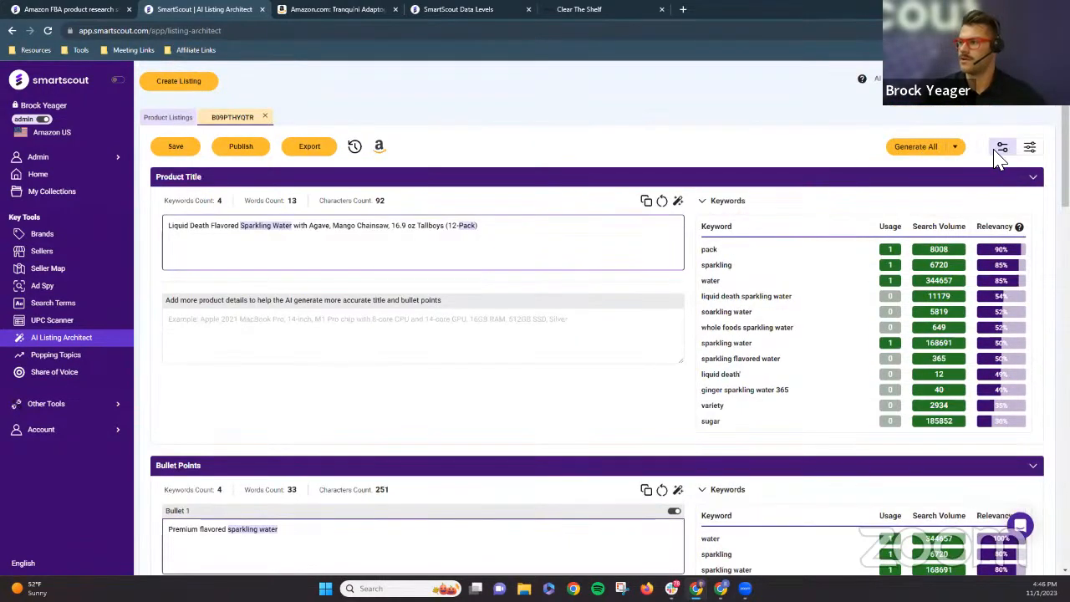
{"action": "left_click", "coordinate": [1030, 146]}
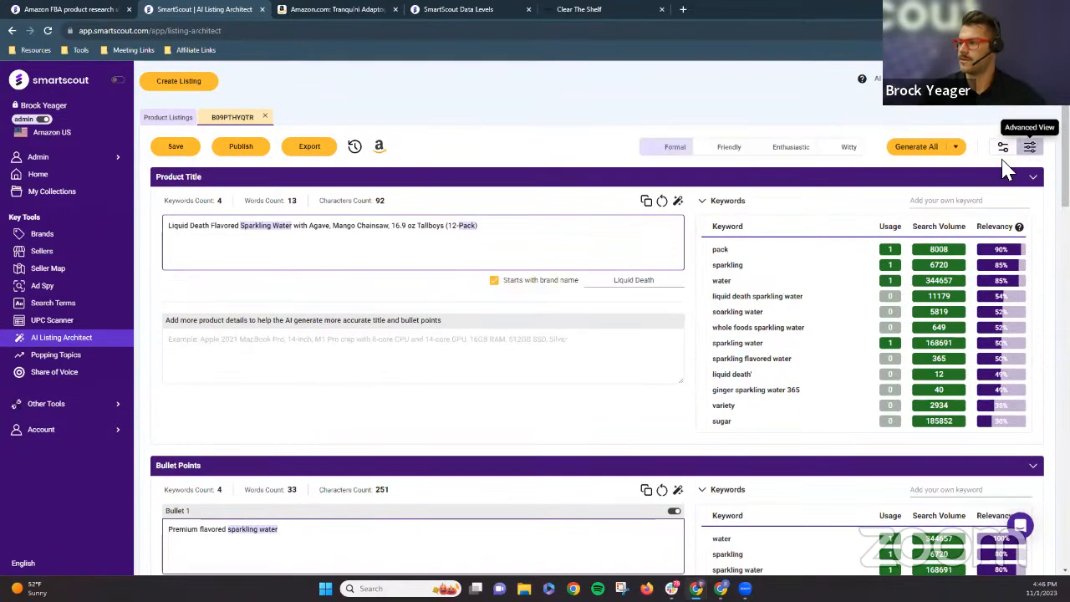
{"action": "left_click", "coordinate": [846, 149]}
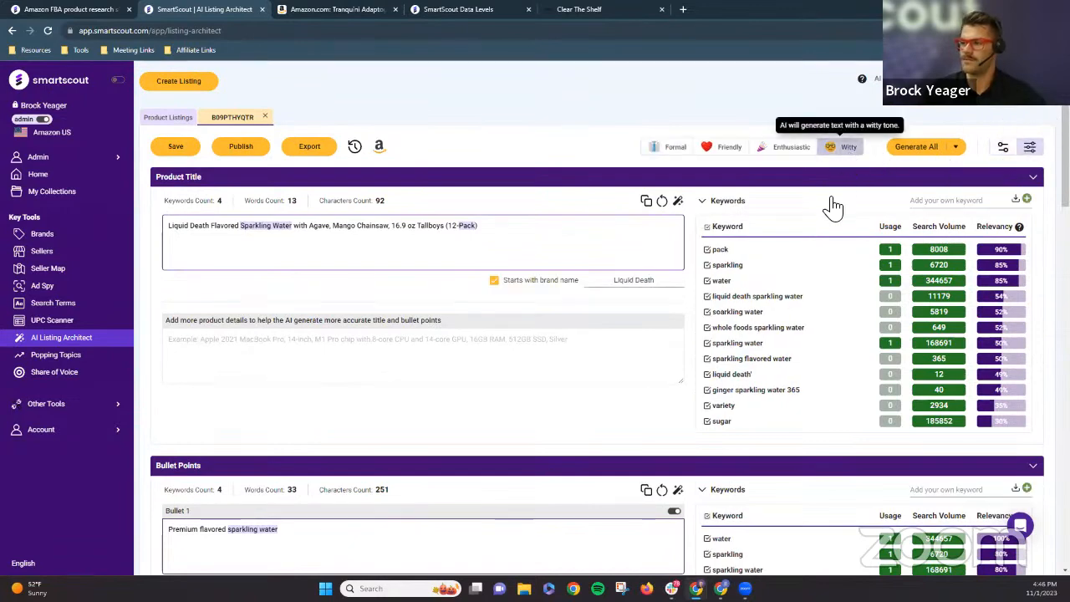
{"action": "left_click", "coordinate": [919, 155]}
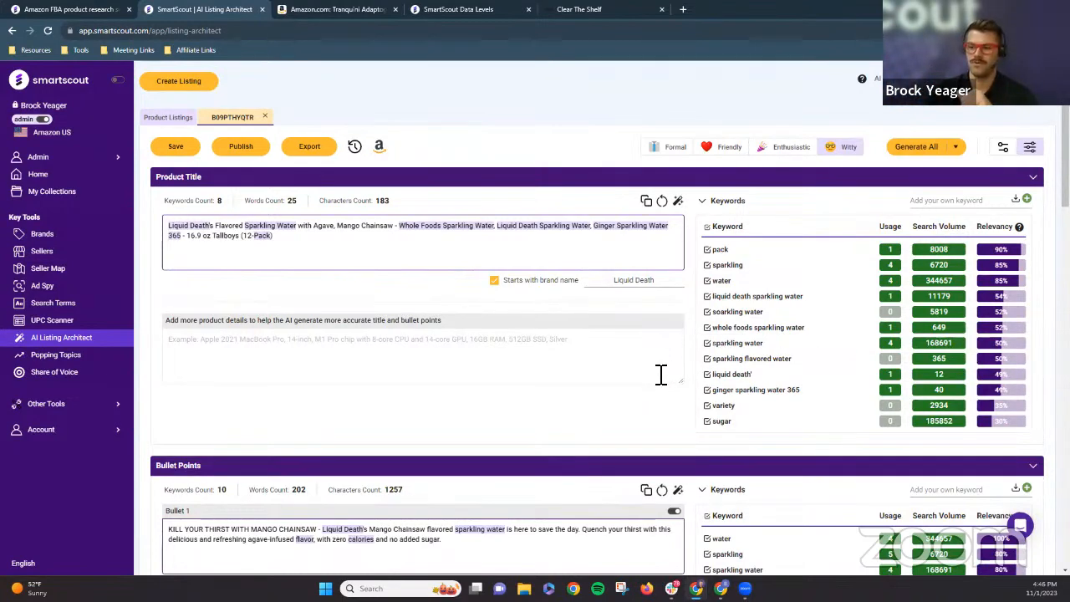
- Review the generated title and bullet points, and check the option for publishing the listing to Amazon without connecting an account
{"action": "scroll", "coordinate": [582, 399], "scroll_direction": "down", "scroll_amount": 3}
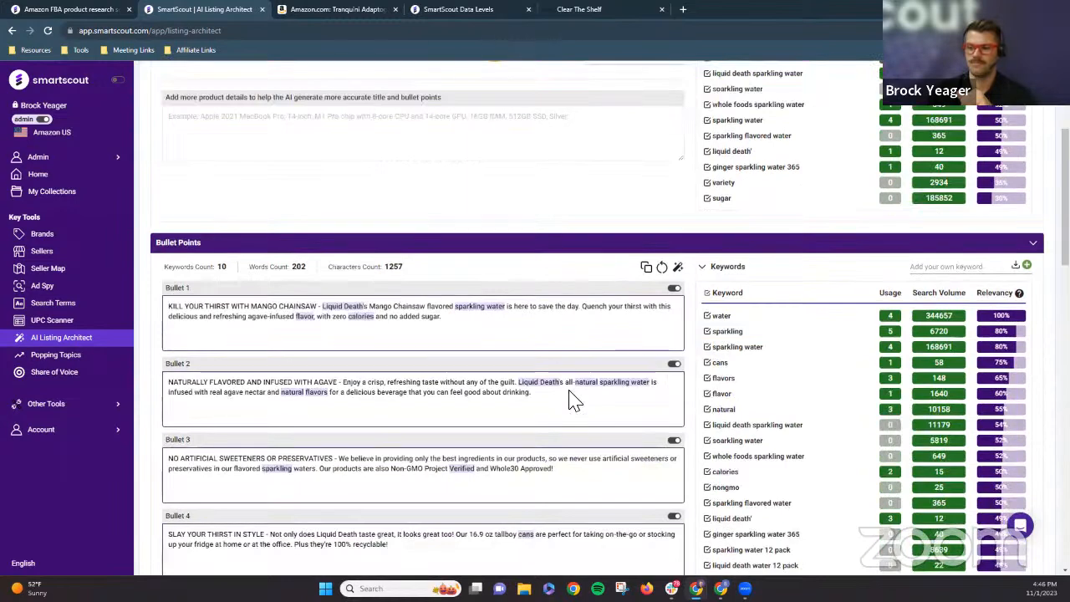
{"action": "scroll", "coordinate": [571, 399], "scroll_direction": "down", "scroll_amount": 1}
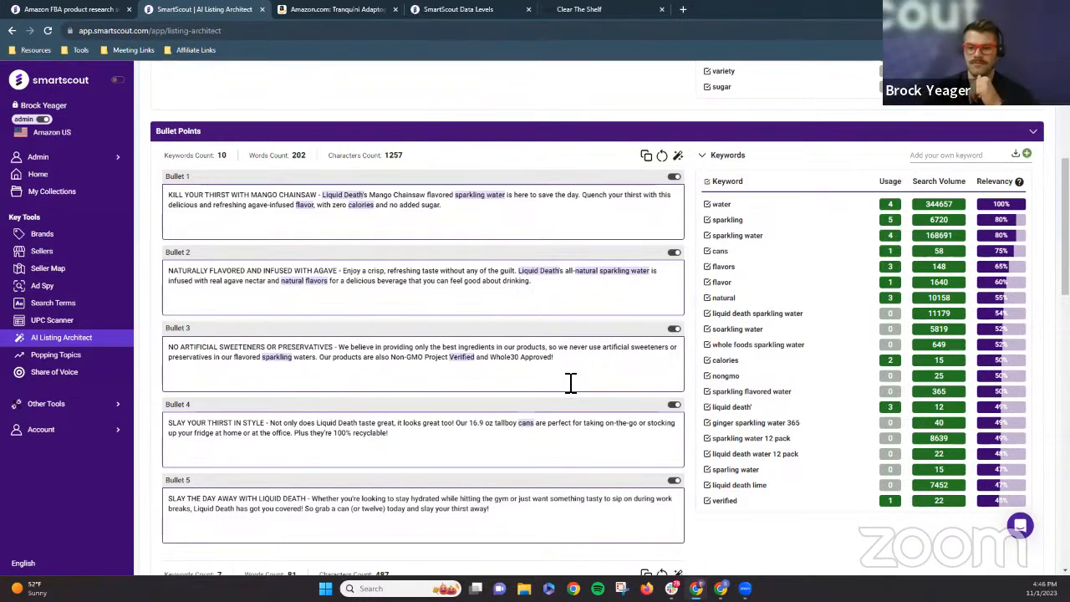
{"action": "scroll", "coordinate": [422, 279], "scroll_direction": "up", "scroll_amount": 3}
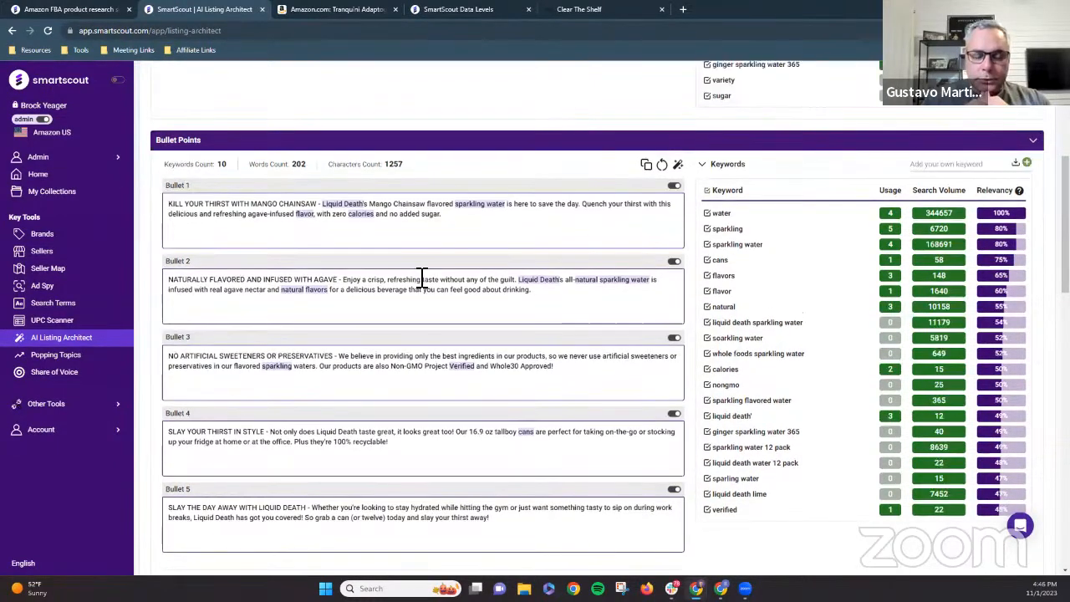
{"action": "scroll", "coordinate": [422, 278], "scroll_direction": "up", "scroll_amount": 2}
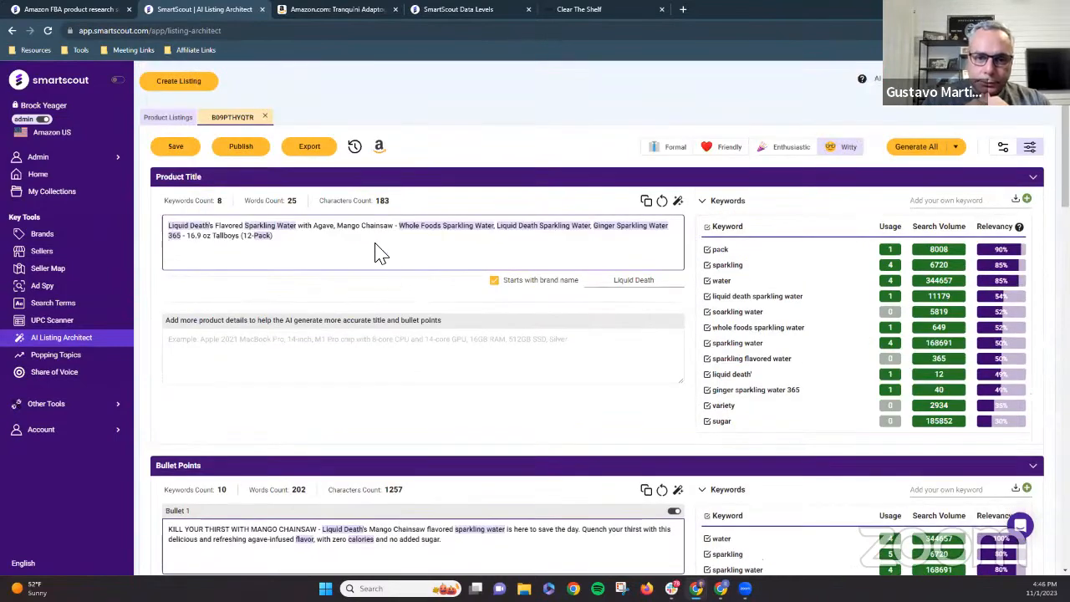
{"action": "left_click", "coordinate": [241, 159]}
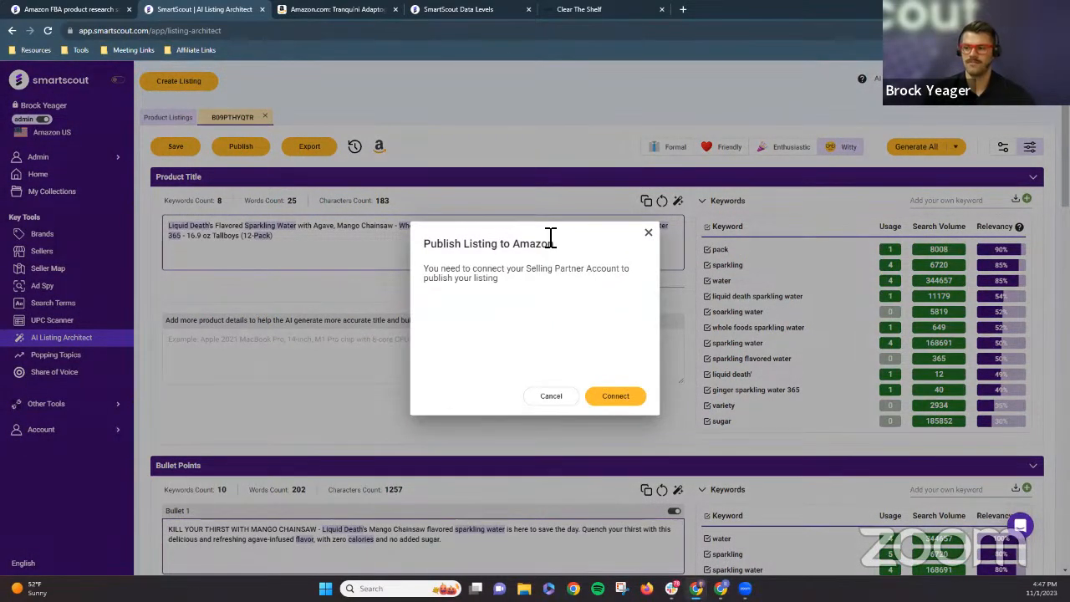
{"action": "left_click", "coordinate": [647, 233]}
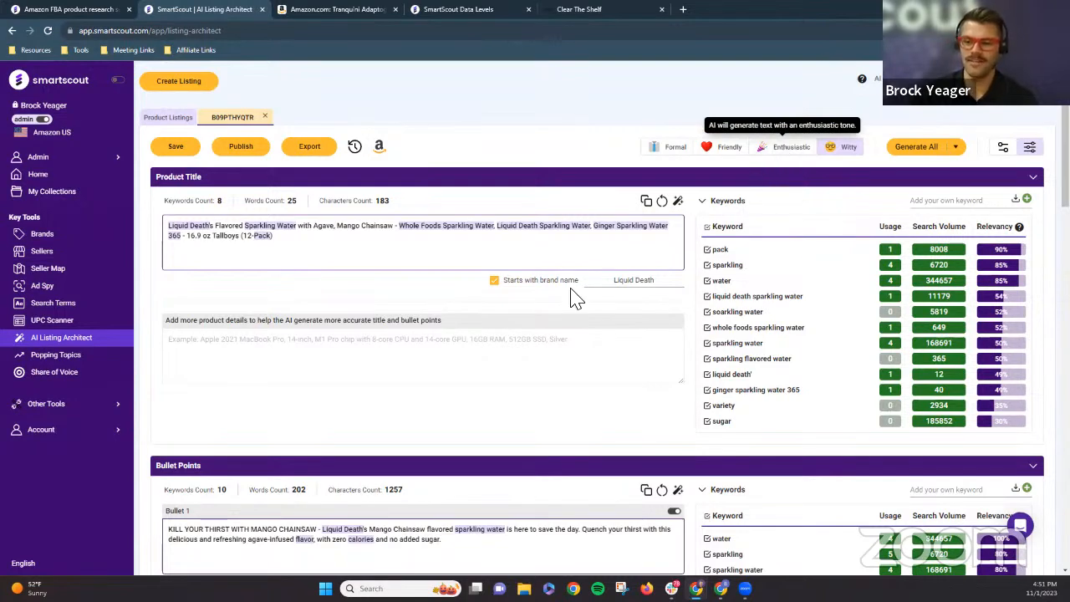
- Reopen the Liquid Death listing in AI Listing Architect and show the tone options in the advanced view
{"action": "left_click", "coordinate": [68, 305]}
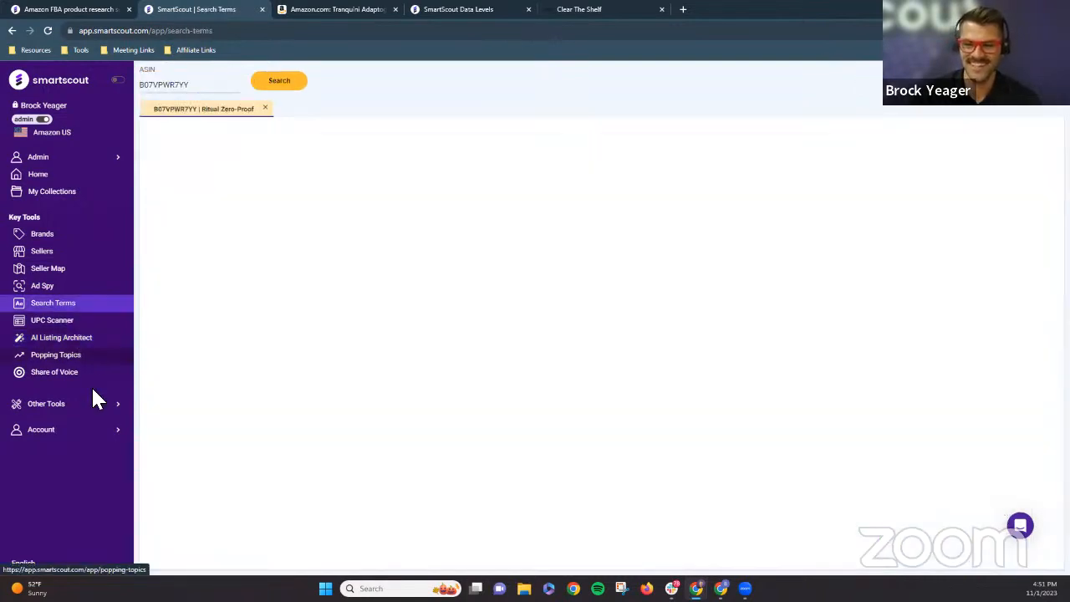
{"action": "left_click", "coordinate": [87, 339]}
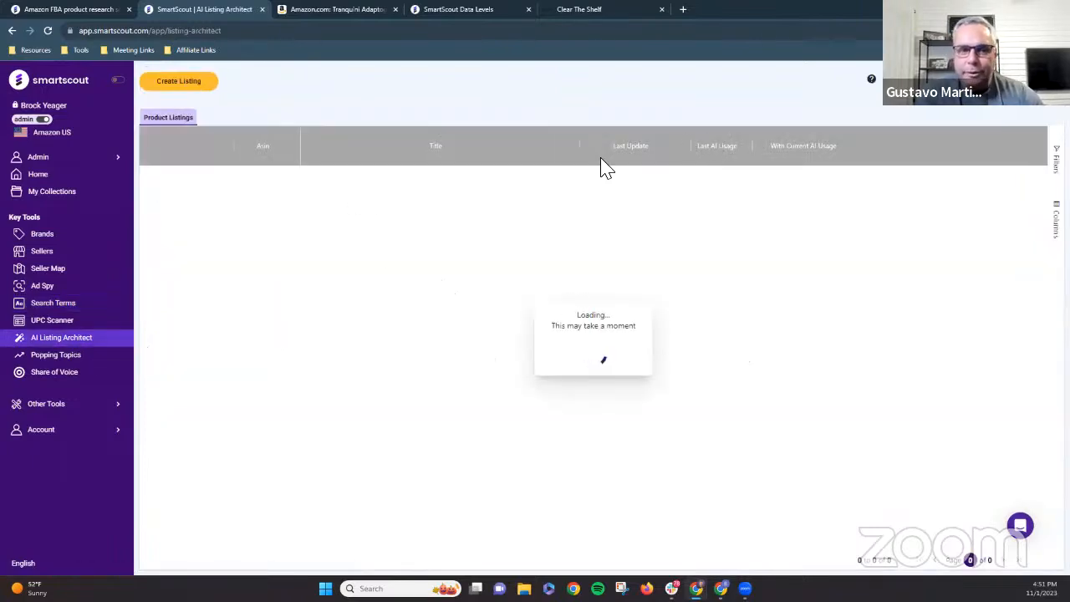
{"action": "left_click", "coordinate": [184, 235]}
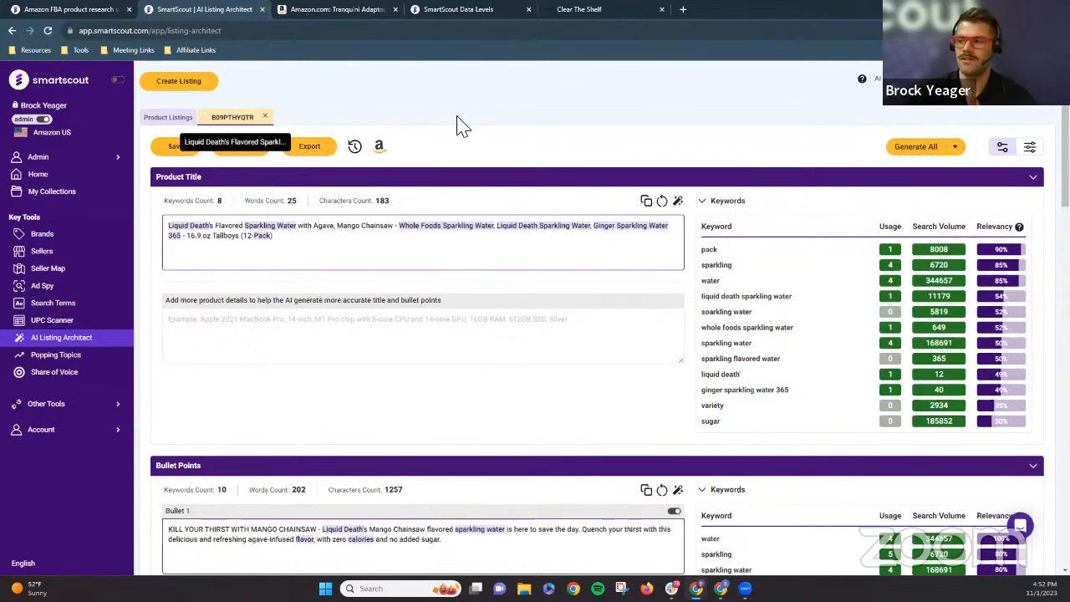
{"action": "left_click", "coordinate": [1030, 146]}
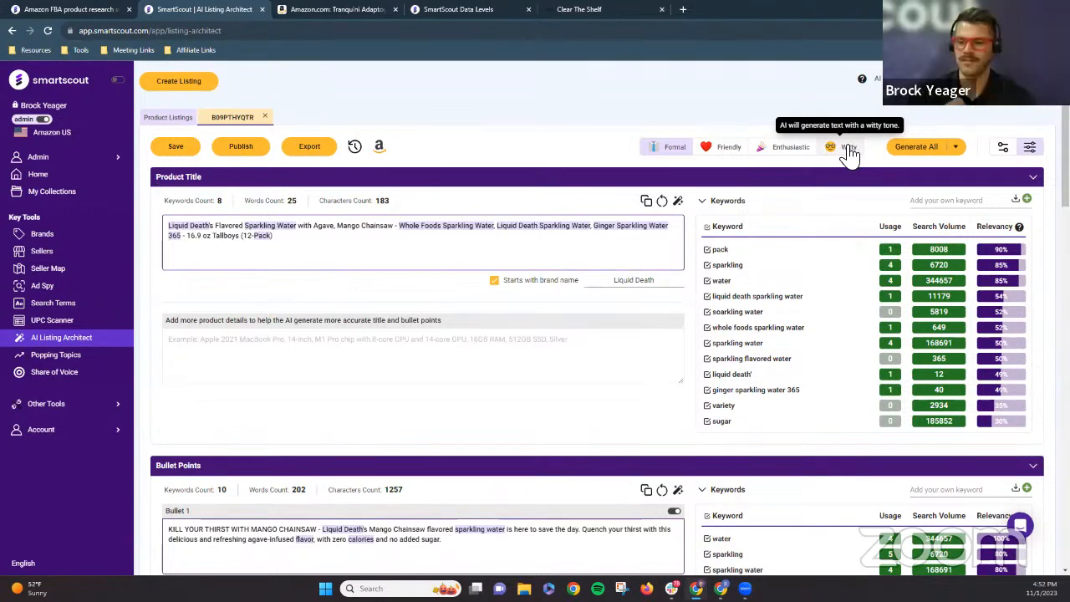
- Open the Ad Spy search terms of the KIMBO brand and examine the ad figures for "kimbo coffee"
{"action": "left_click", "coordinate": [68, 292]}
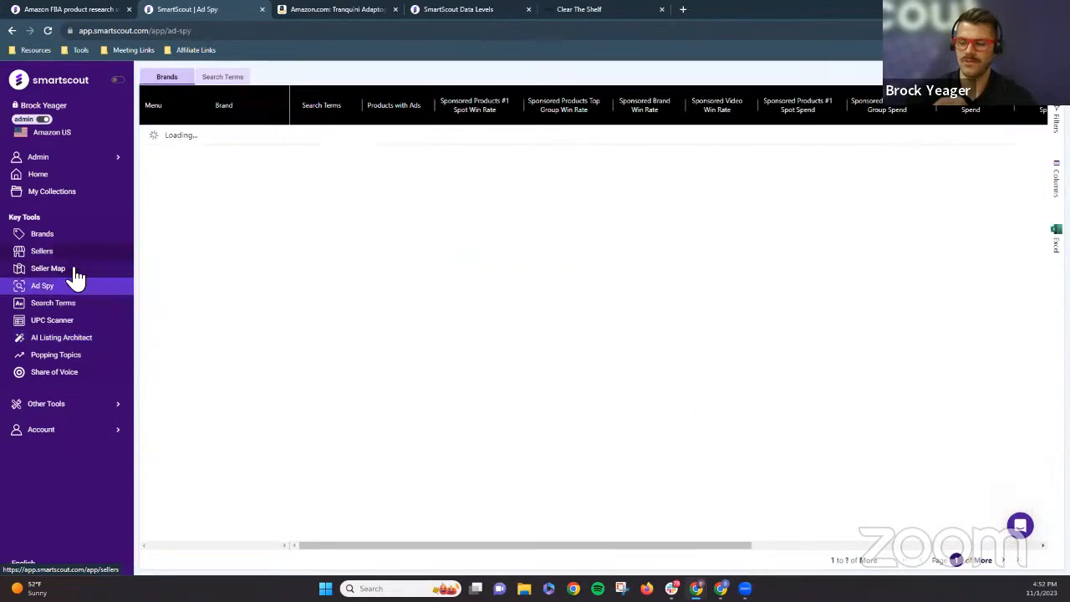
{"action": "left_click", "coordinate": [65, 240]}
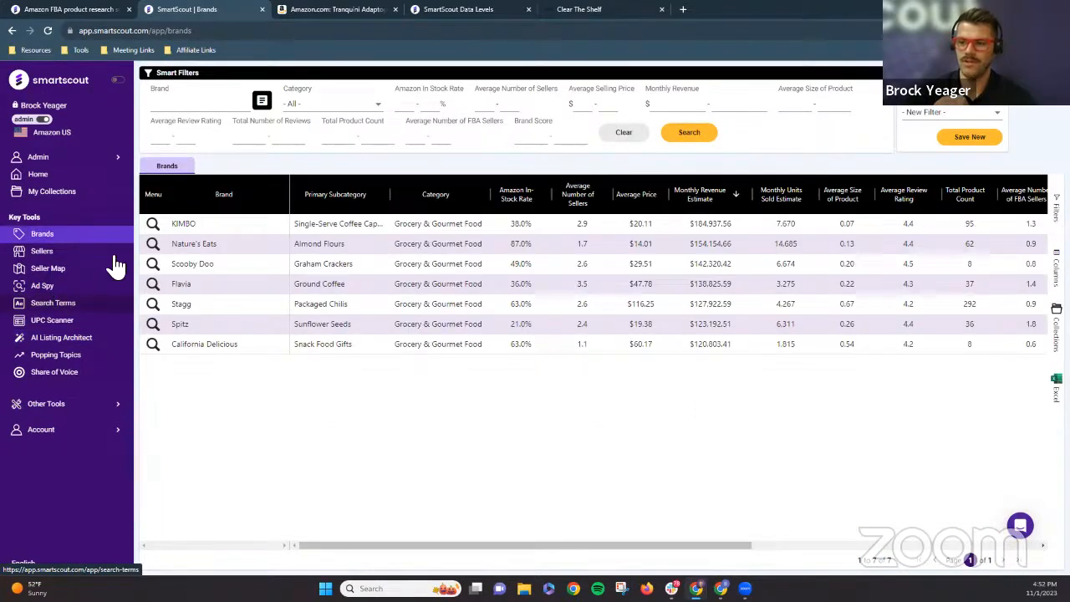
{"action": "left_click", "coordinate": [152, 223]}
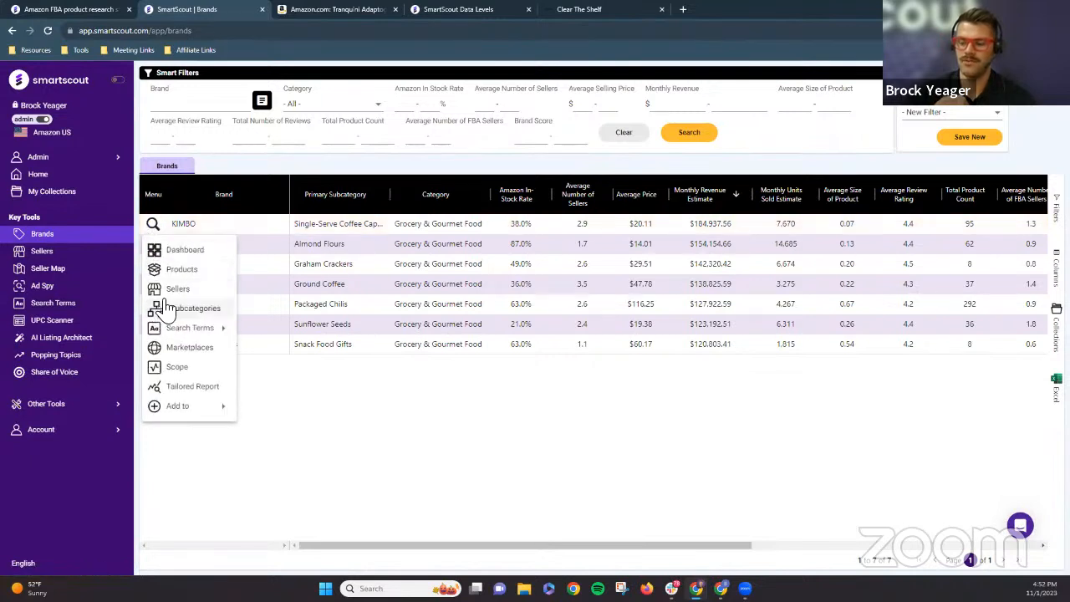
{"action": "mouse_move", "coordinate": [168, 332]}
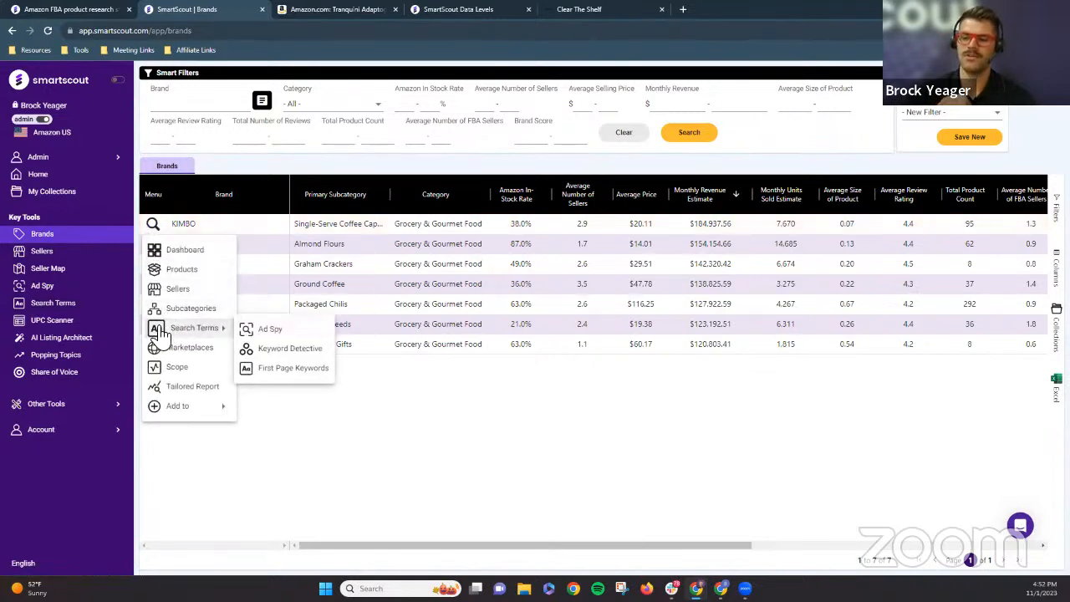
{"action": "left_click", "coordinate": [259, 330]}
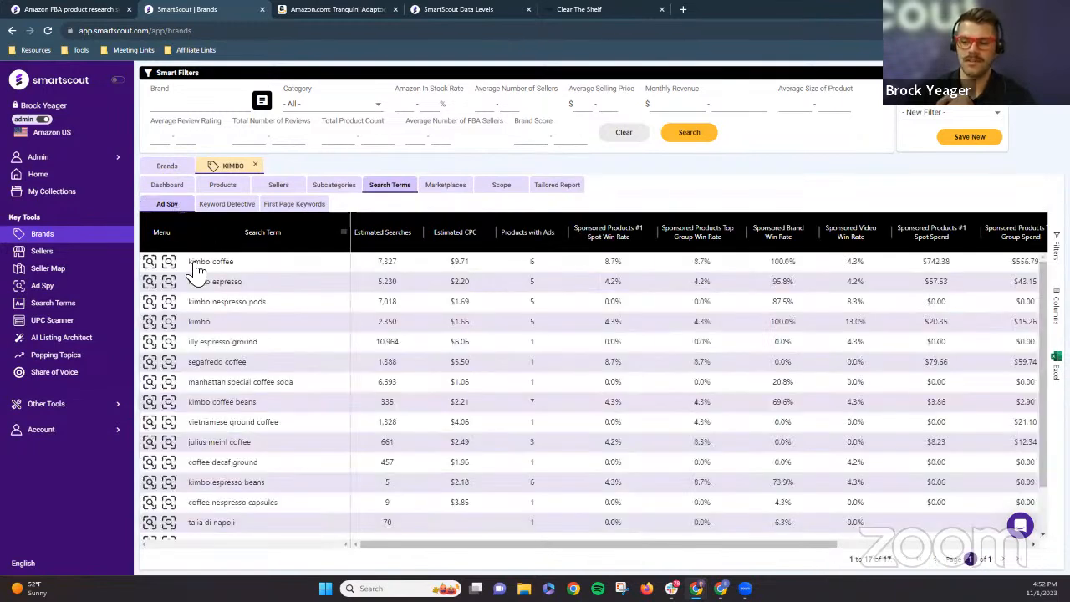
{"action": "left_click", "coordinate": [214, 261]}
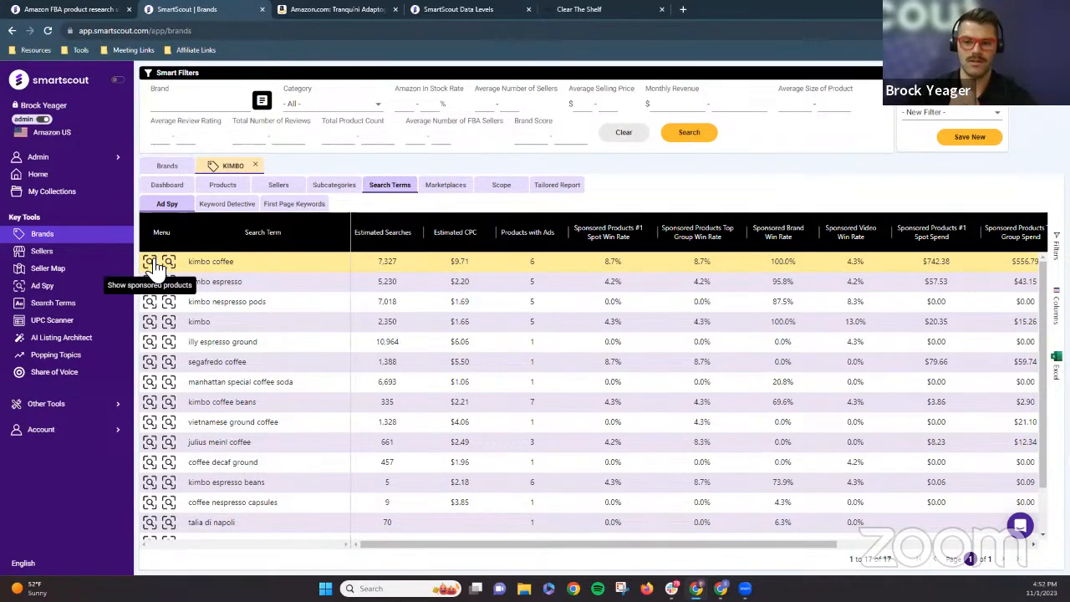
- Compare KIMBO's keyword overlap in Keyword Detective and list the organic search terms shared by Illy and Lavazza
{"action": "left_click", "coordinate": [242, 204]}
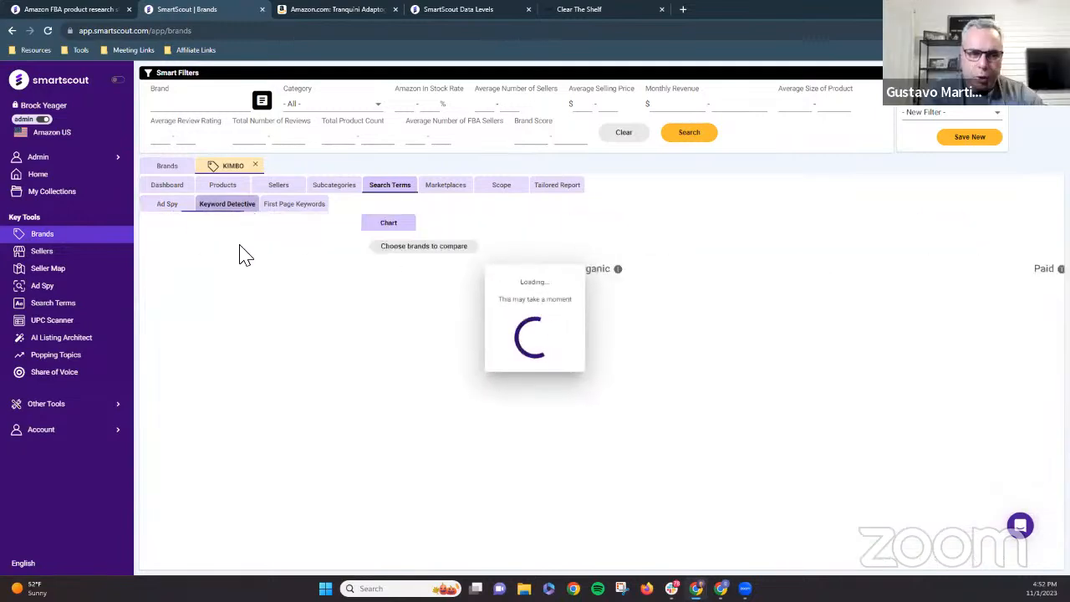
{"action": "left_click", "coordinate": [171, 207]}
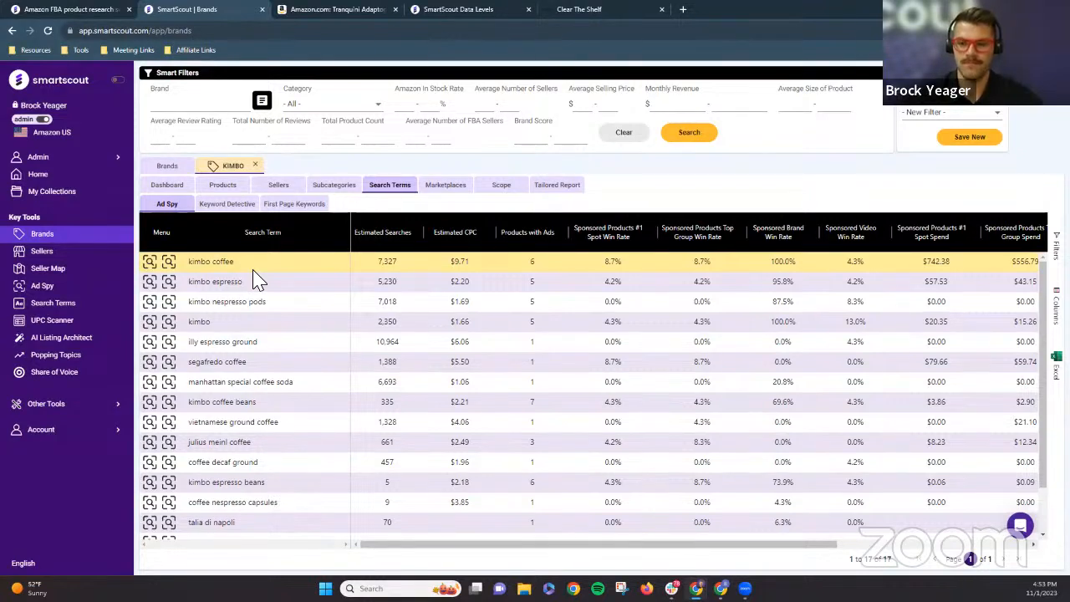
{"action": "left_click", "coordinate": [241, 207]}
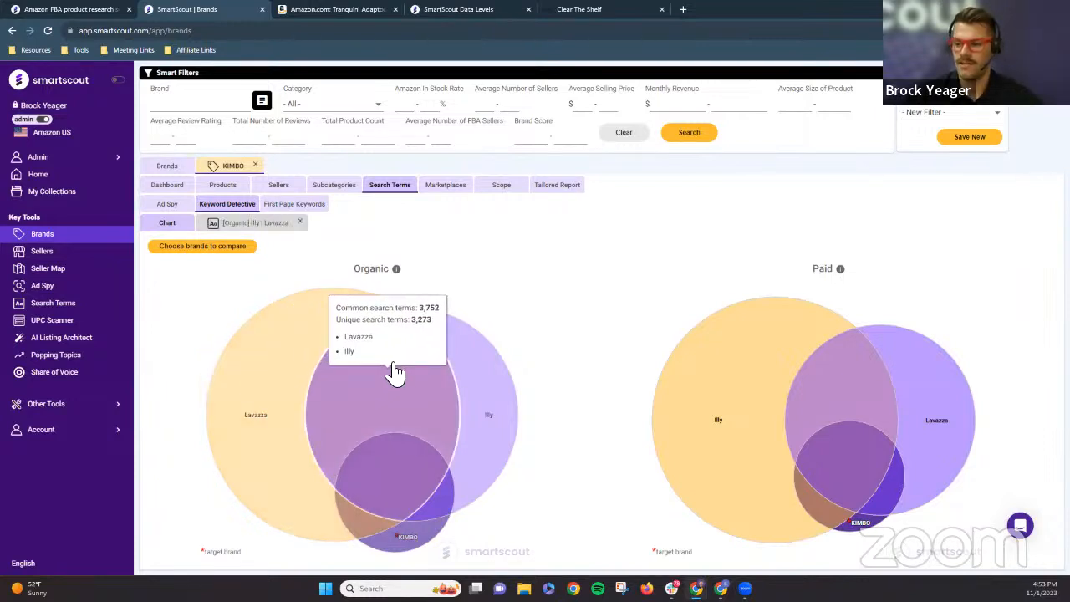
{"action": "left_click", "coordinate": [394, 371]}
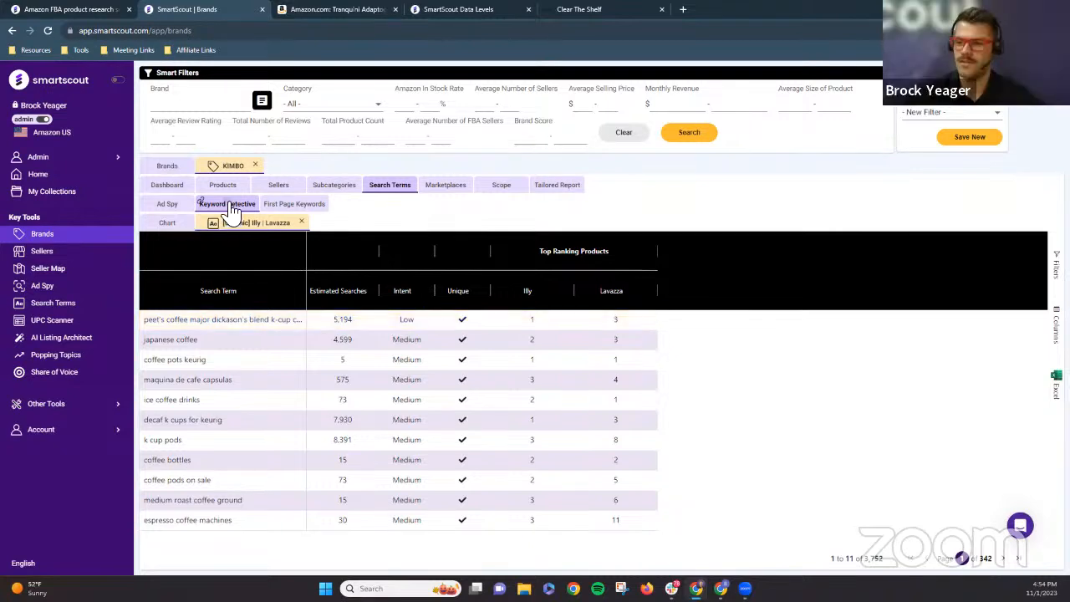
- Return to KIMBO's keyword overlap chart and try removing Lavazza and Illy from the compared brands
{"action": "left_click", "coordinate": [301, 222]}
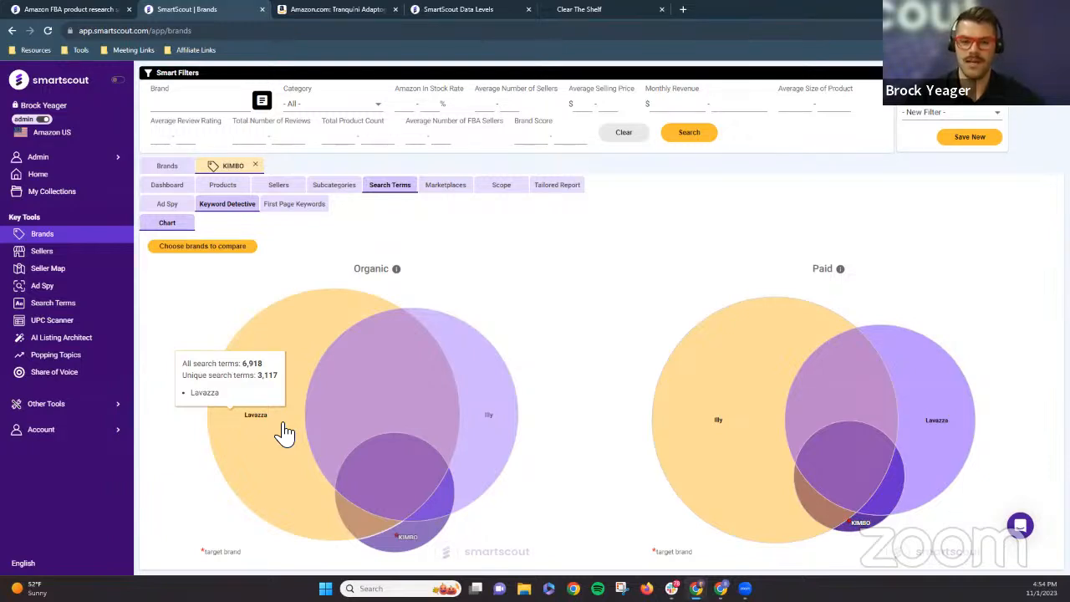
{"action": "left_click", "coordinate": [230, 256]}
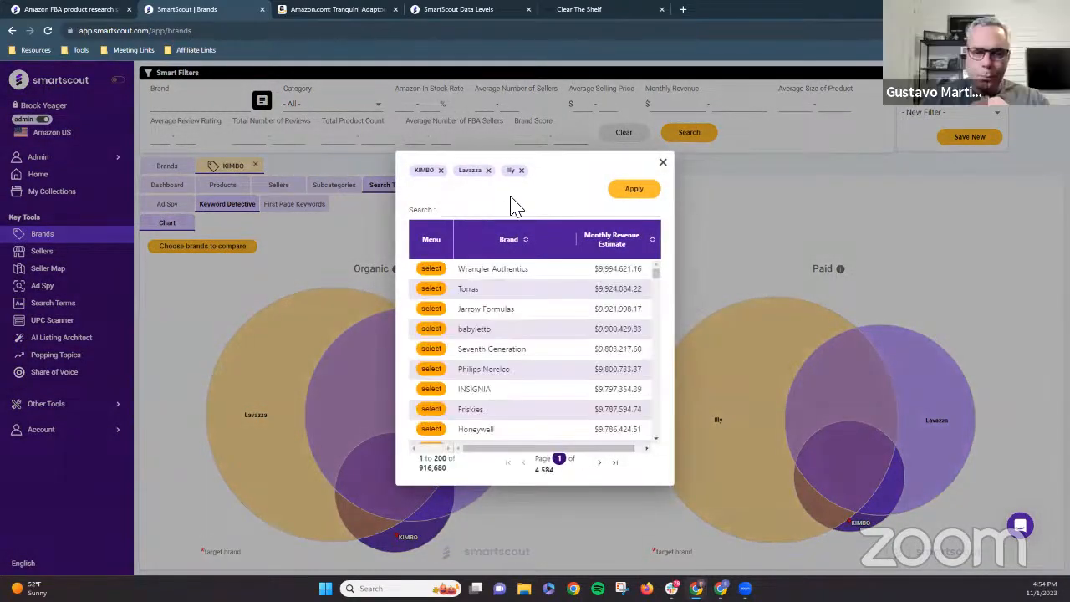
{"action": "left_click", "coordinate": [488, 170]}
{"action": "left_click", "coordinate": [473, 170]}
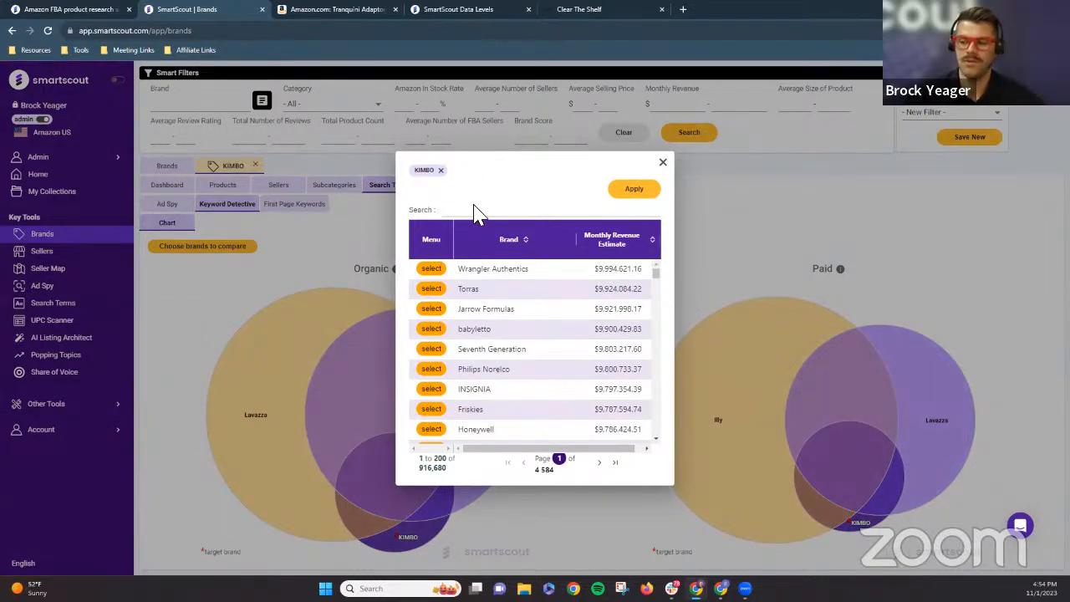
{"action": "left_click", "coordinate": [662, 162]}
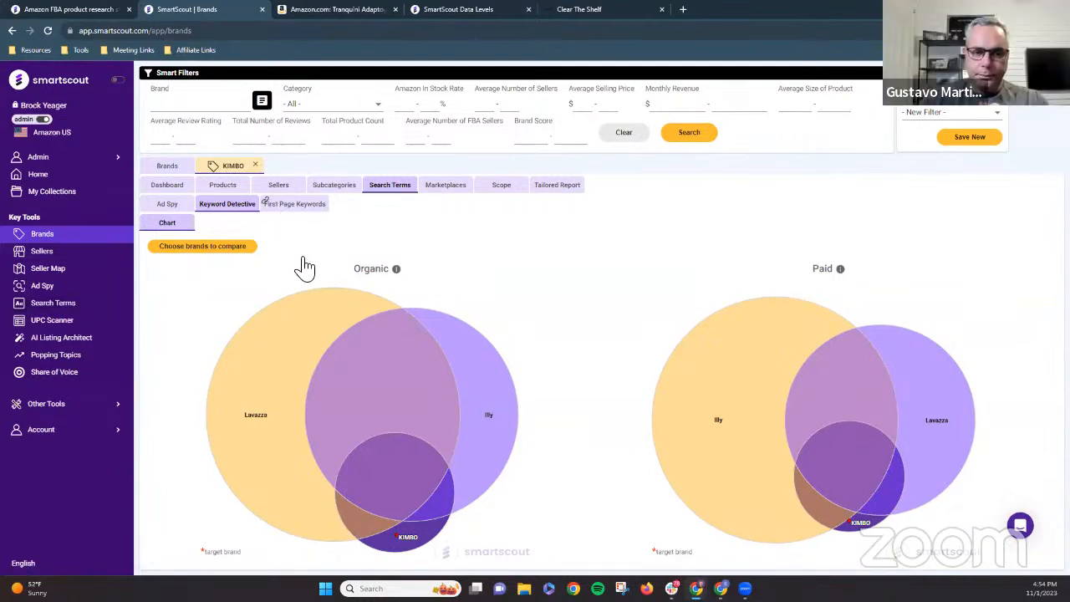
- Review KIMBO's first page keywords and compare its figures across the Amazon marketplaces, closing the brand when finished
{"action": "left_click", "coordinate": [295, 204]}
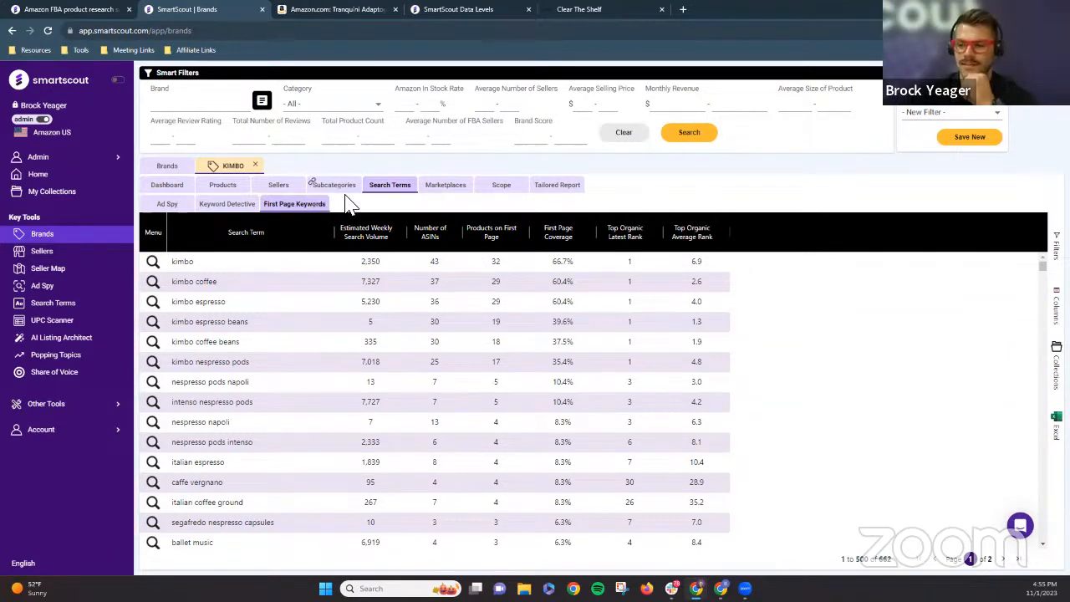
{"action": "left_click", "coordinate": [472, 266]}
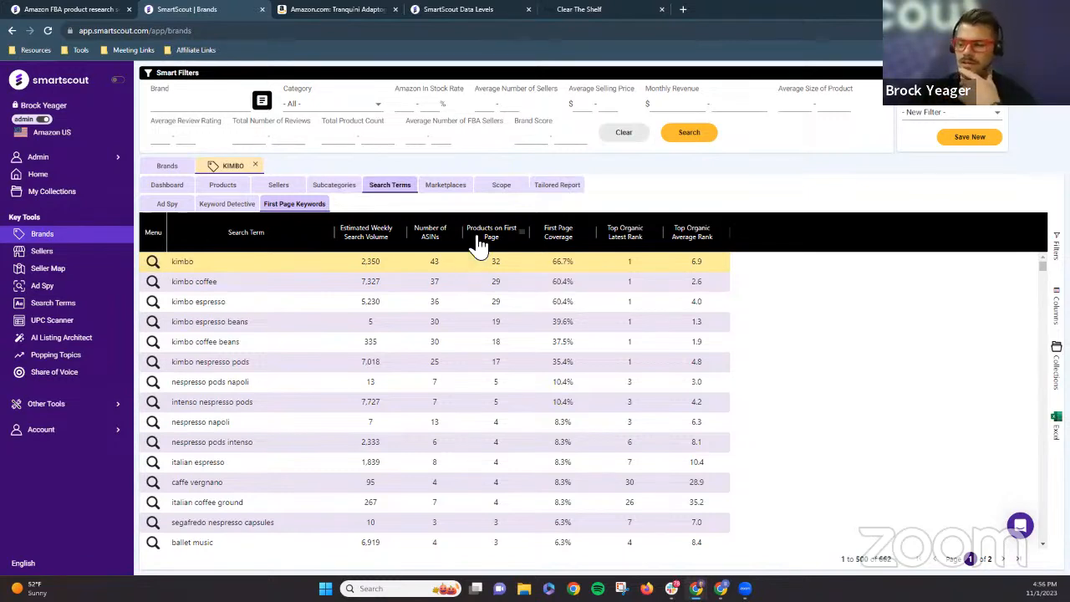
{"action": "left_click", "coordinate": [458, 191]}
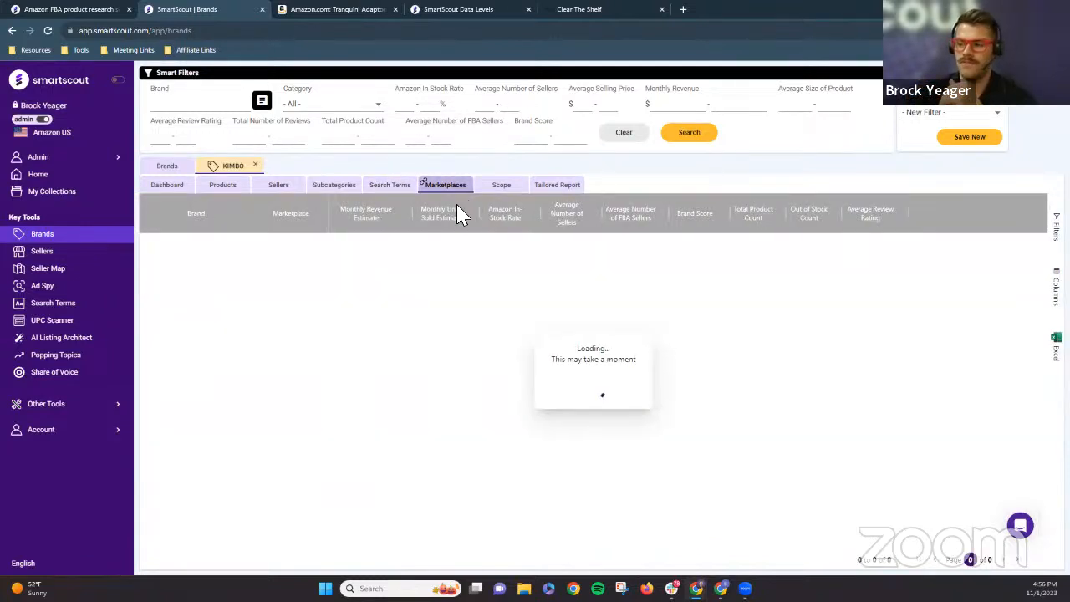
{"action": "left_click", "coordinate": [58, 134]}
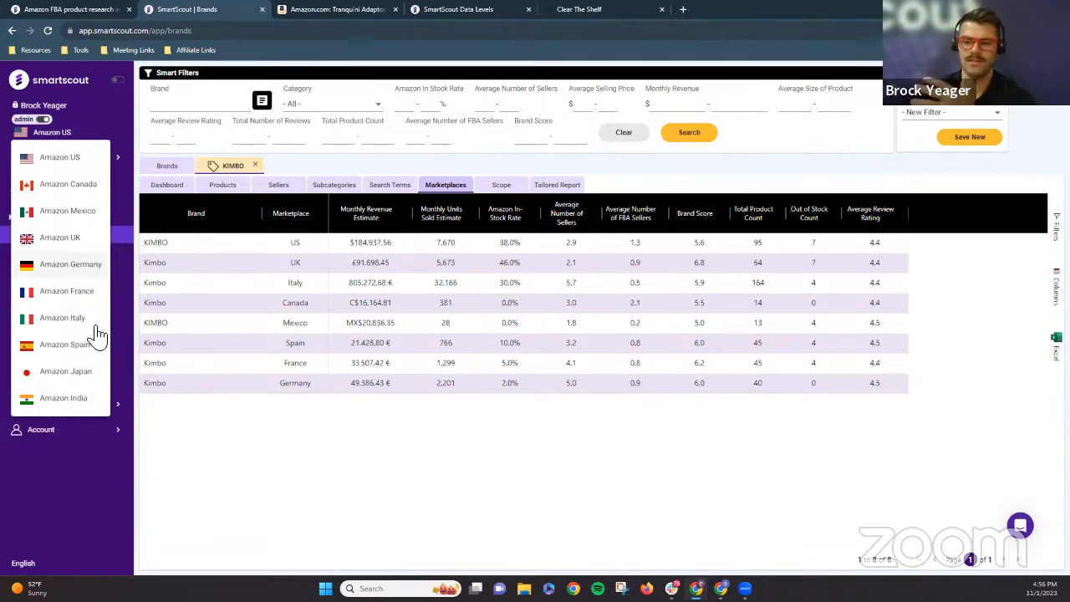
{"action": "left_click", "coordinate": [159, 485]}
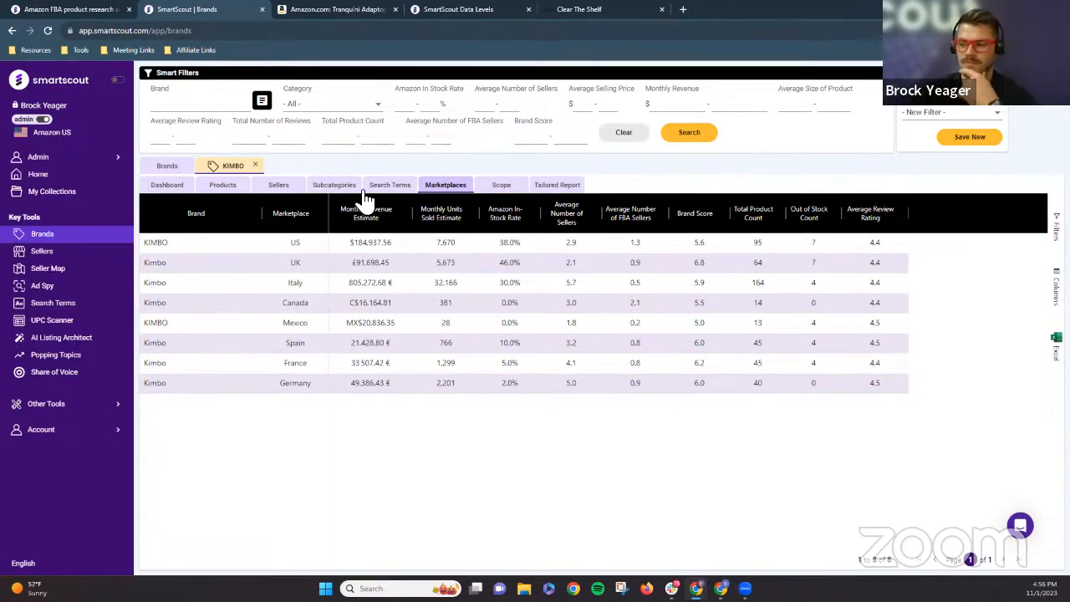
{"action": "left_click", "coordinate": [255, 167]}
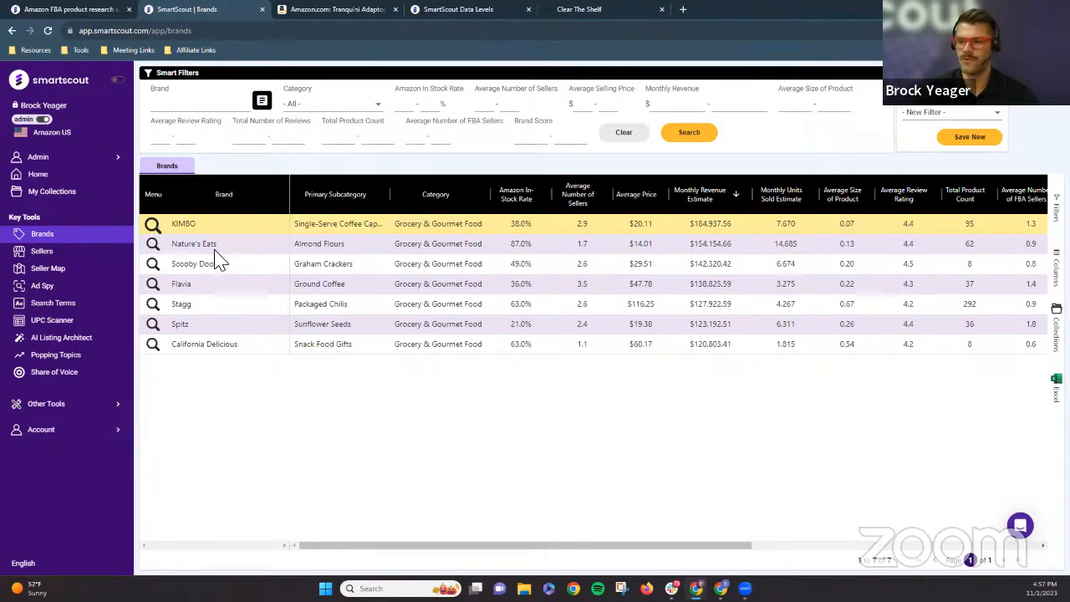
- Open the search terms for ASIN B07VPWR7YY and examine its keyword rankings in Rank Maker and its Smart Score history
{"action": "left_click", "coordinate": [89, 304]}
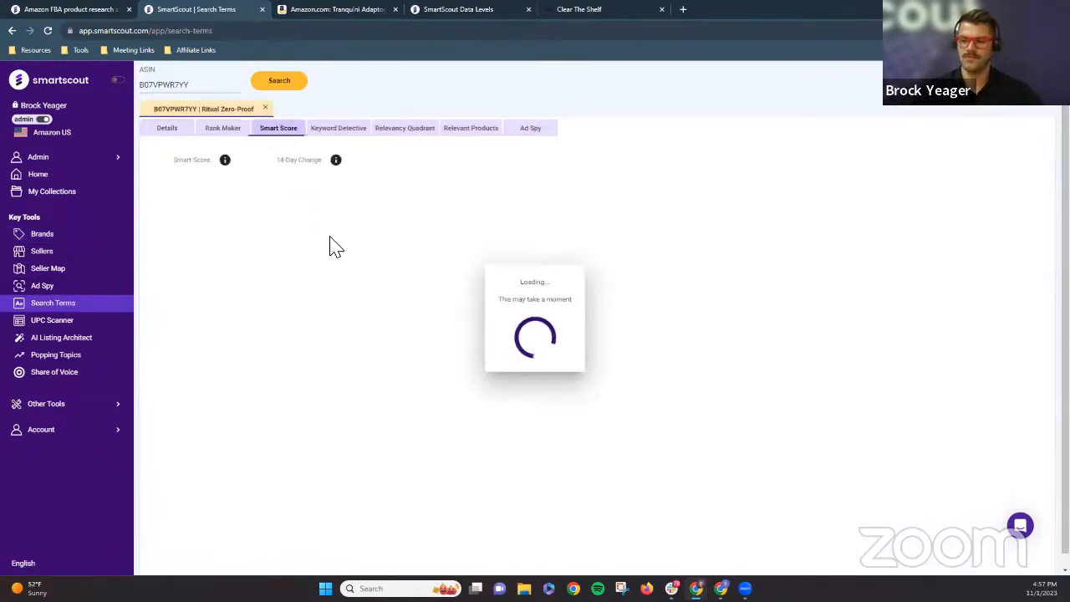
{"action": "left_click", "coordinate": [224, 136]}
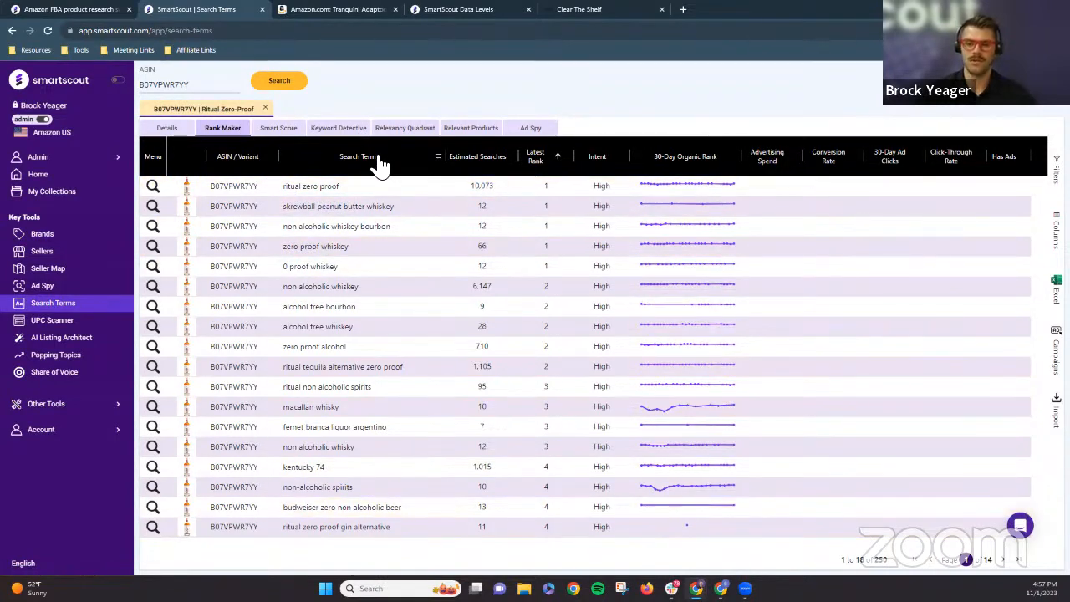
{"action": "mouse_move", "coordinate": [706, 184]}
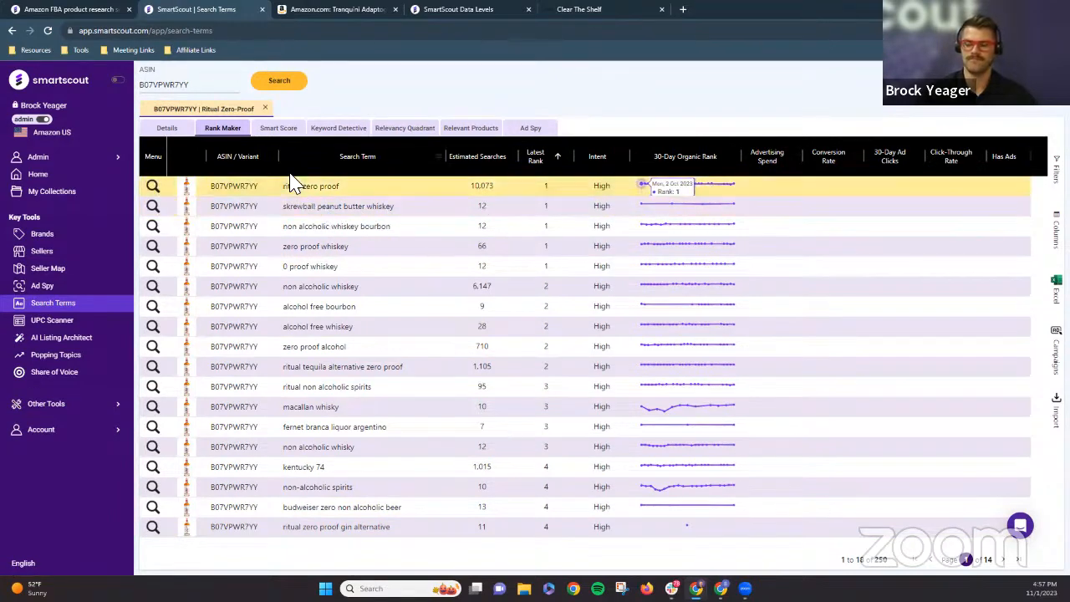
{"action": "left_click", "coordinate": [269, 130]}
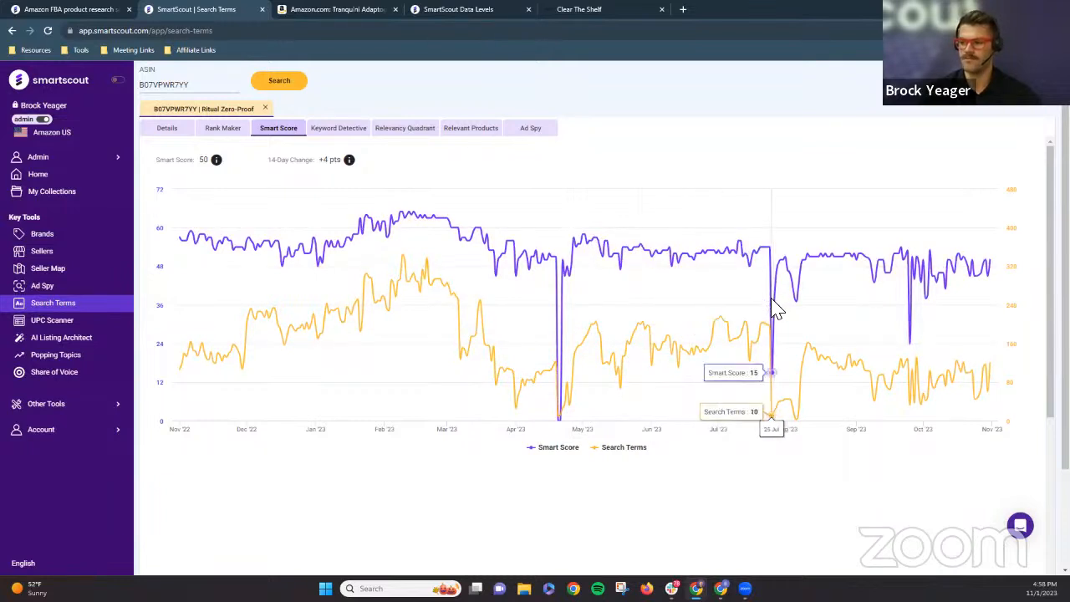
- Examine the product's keyword overlap in Keyword Detective and the target quadrant terms in the Relevancy Quadrant
{"action": "left_click", "coordinate": [360, 135]}
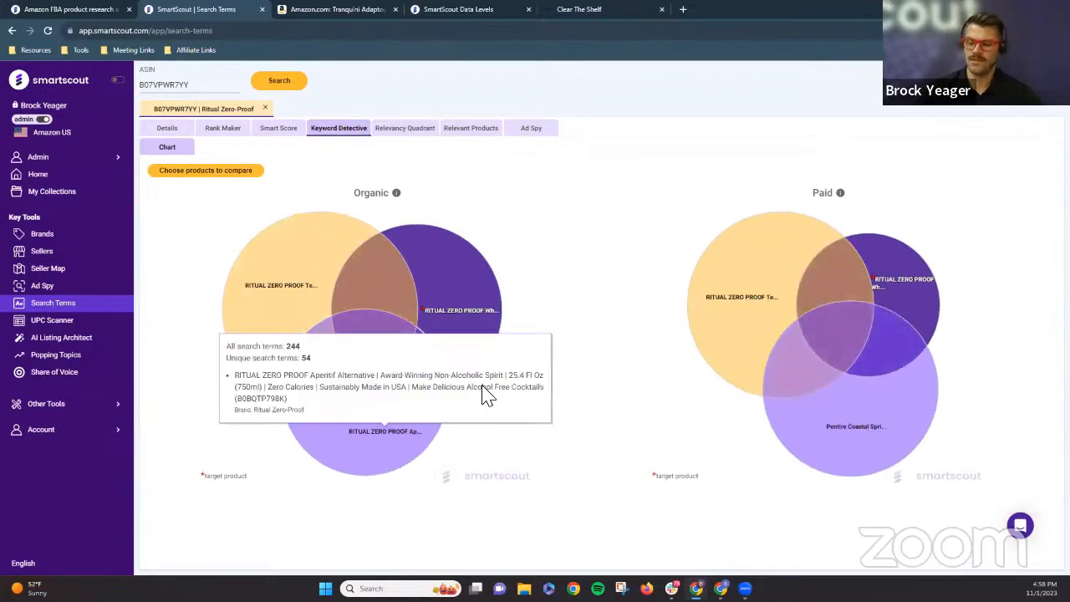
{"action": "left_click", "coordinate": [413, 132]}
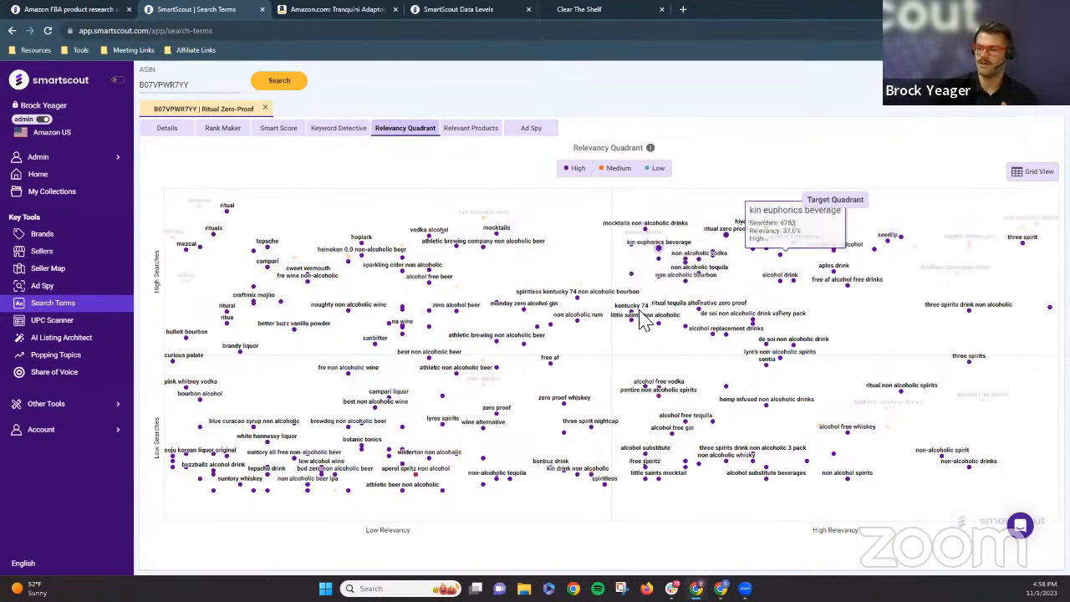
{"action": "mouse_move", "coordinate": [900, 241]}
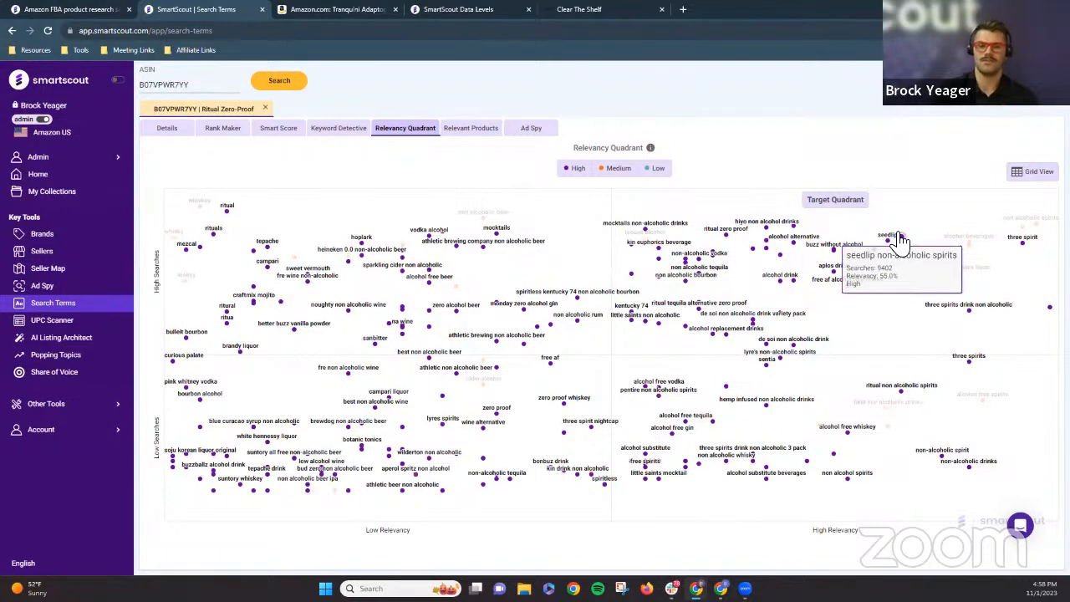
{"action": "mouse_move", "coordinate": [801, 240]}
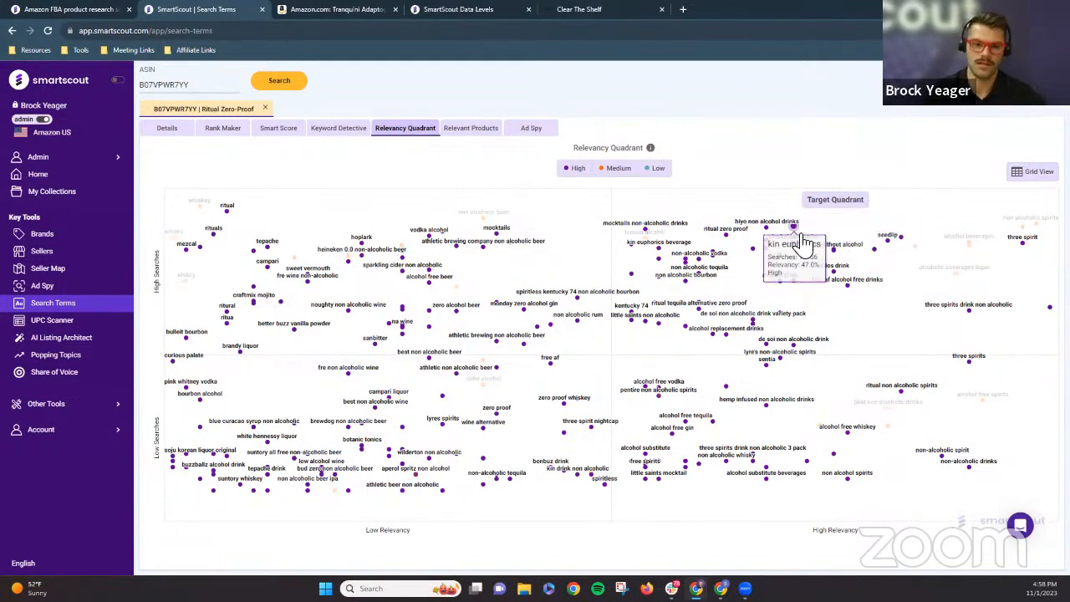
- Review the Ritual Zero-Proof product's relevant products and its sponsored win rates in Ad Spy
{"action": "left_click", "coordinate": [492, 134]}
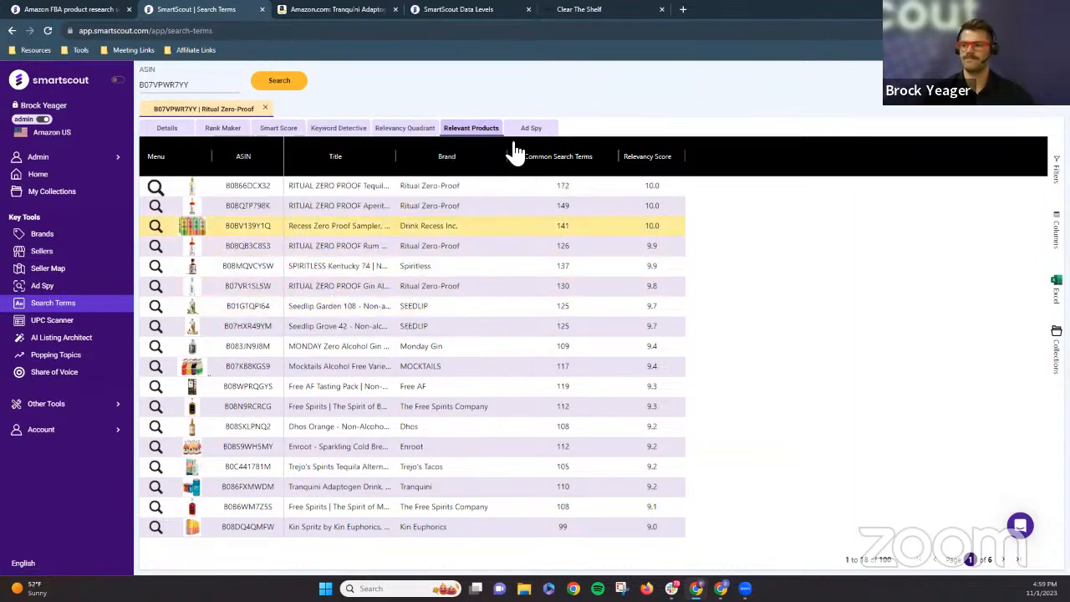
{"action": "left_click", "coordinate": [529, 130]}
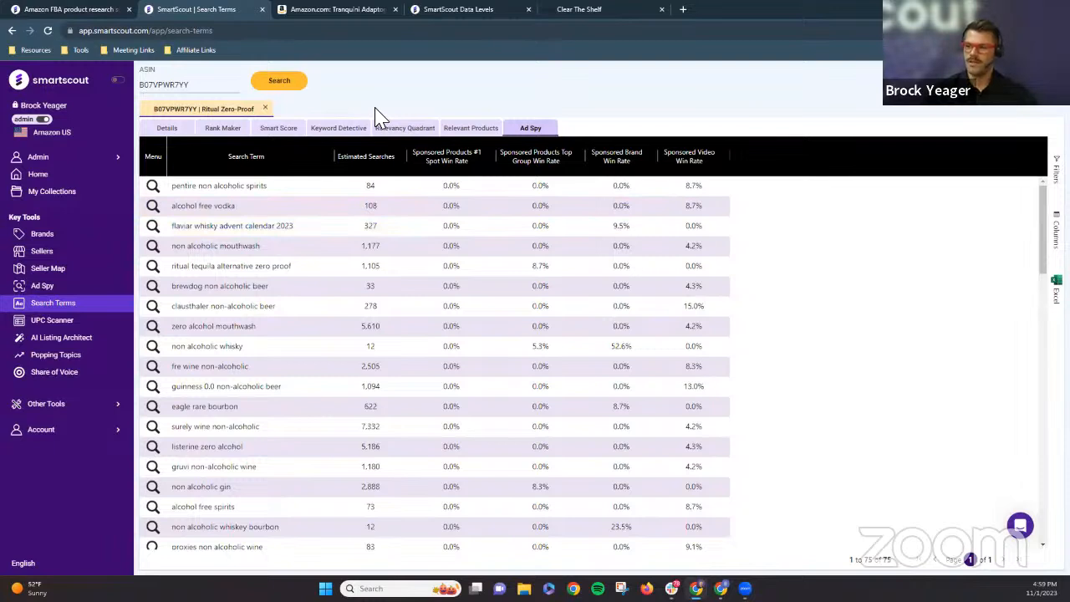
- Open Share of Voice for "paddle board" and check the brands' weekly share changes
{"action": "left_click", "coordinate": [78, 378]}
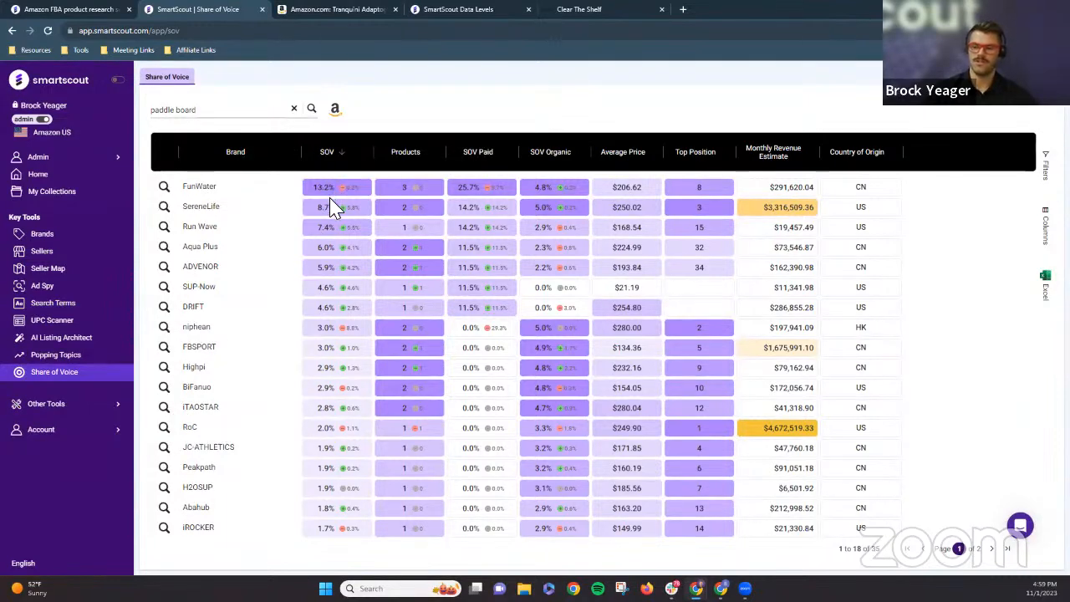
{"action": "mouse_move", "coordinate": [361, 275]}
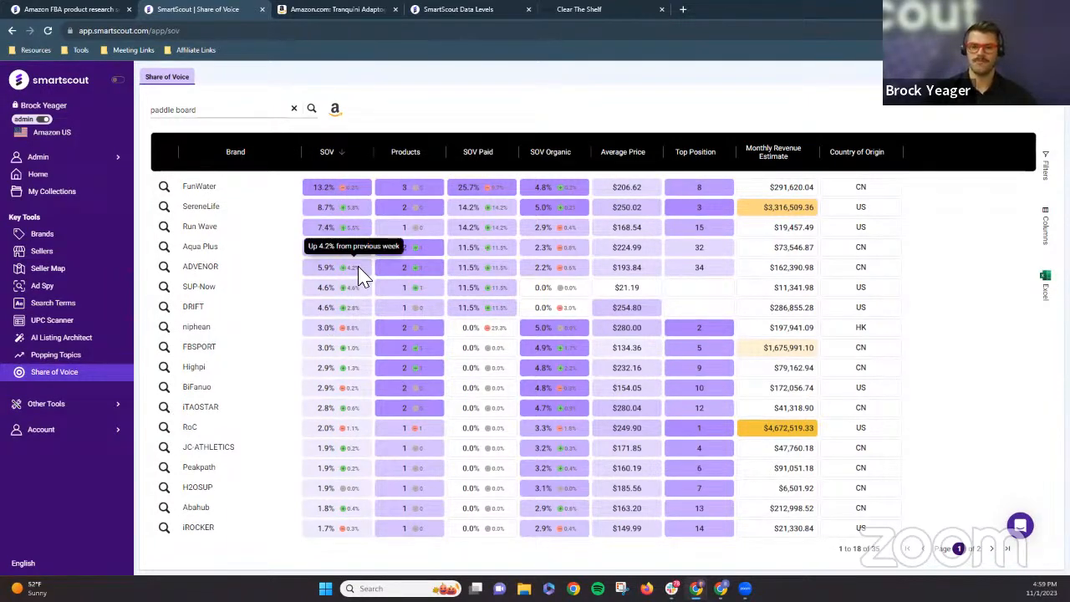
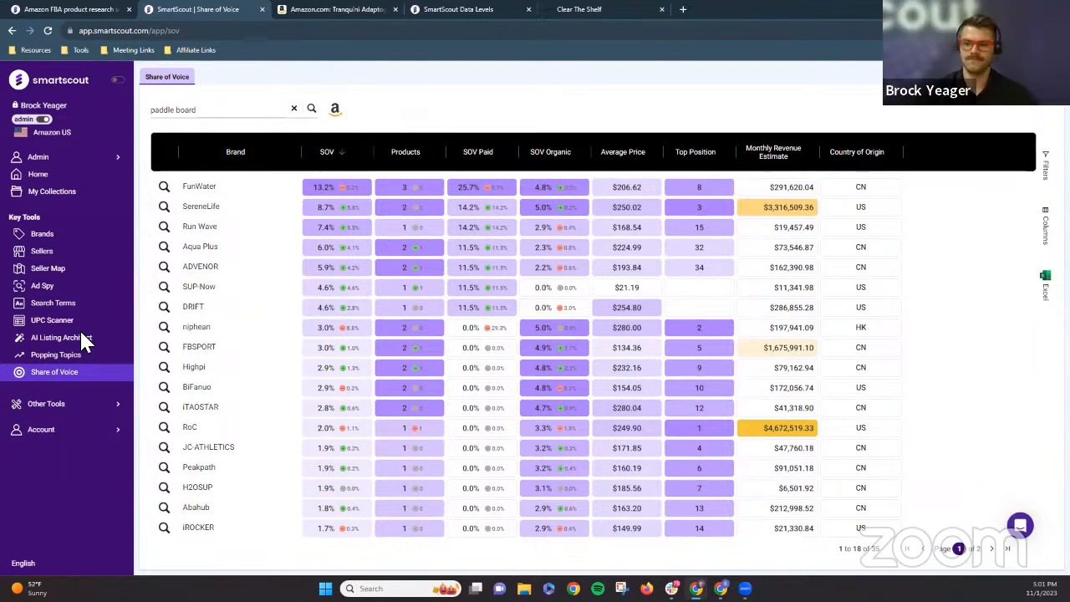
- Show the Traffic Graph for "keto chocolate" and open the traffic sources of product B0799CH1ZZ
{"action": "left_click", "coordinate": [42, 414]}
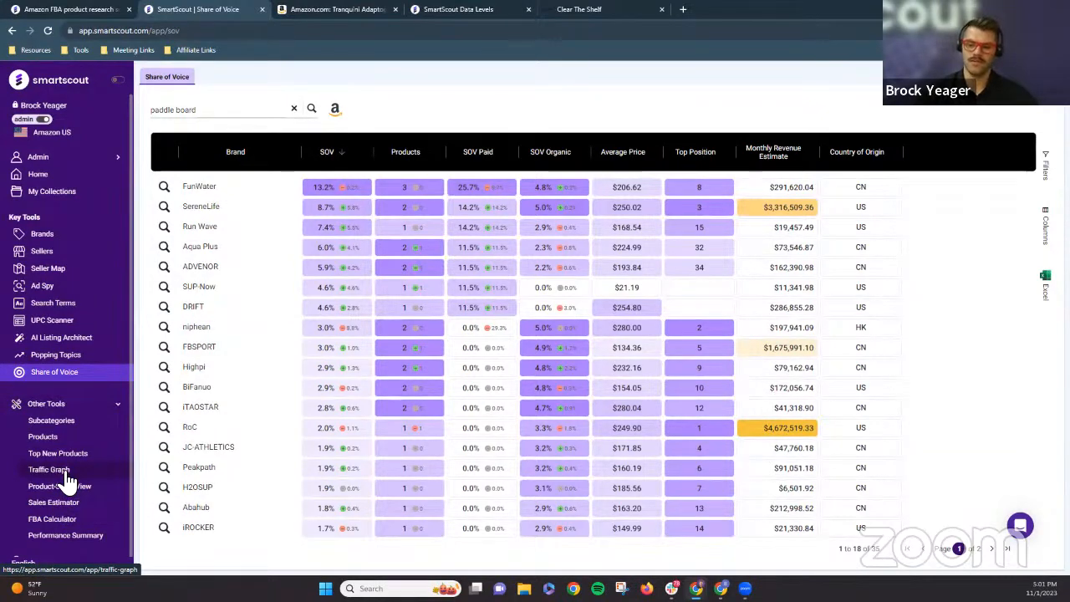
{"action": "left_click", "coordinate": [52, 470]}
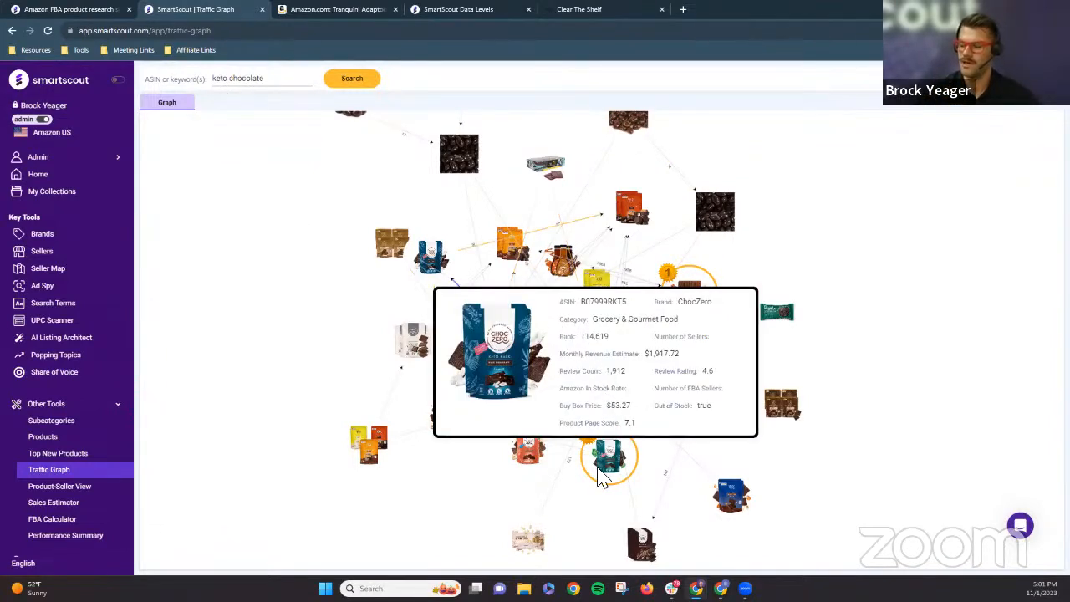
{"action": "left_click", "coordinate": [603, 372]}
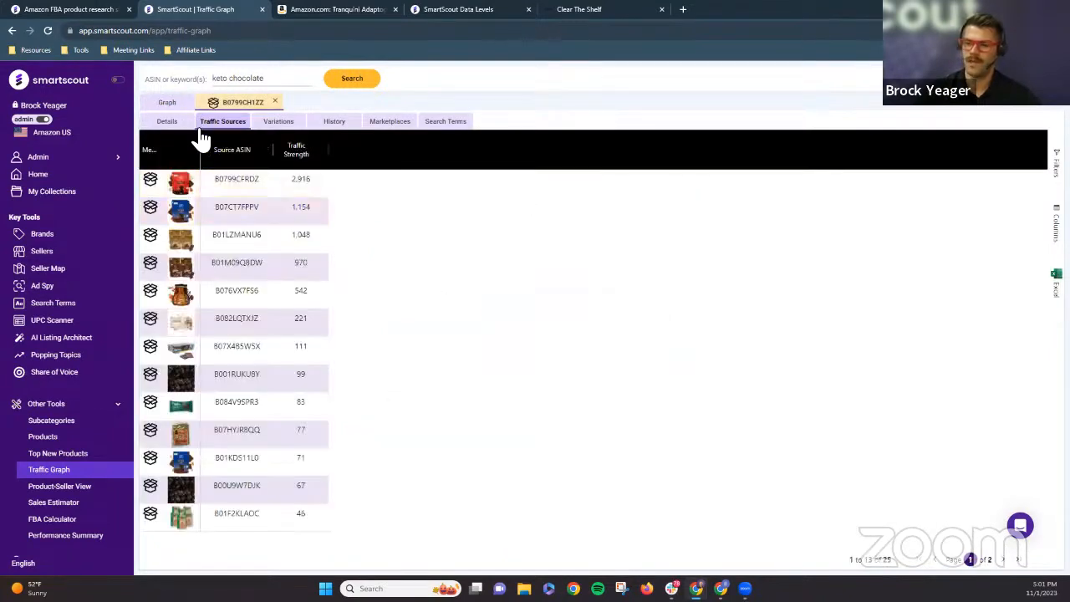
- Examine the source products and traffic strength for B0799CH1ZZ, checking its product details in between
{"action": "mouse_move", "coordinate": [180, 179]}
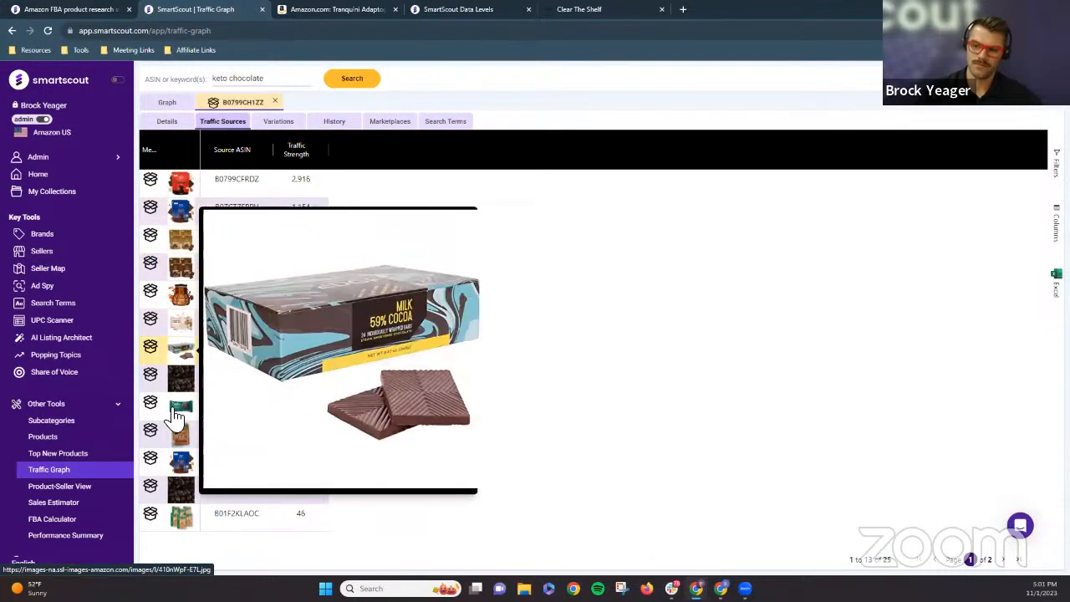
{"action": "left_click", "coordinate": [168, 123]}
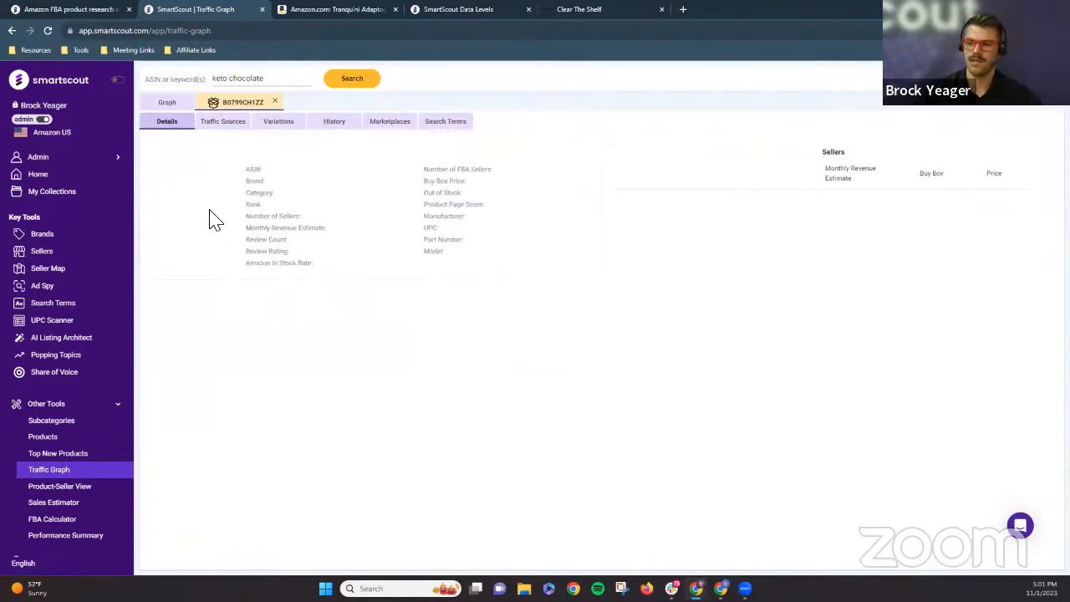
{"action": "left_click", "coordinate": [226, 125]}
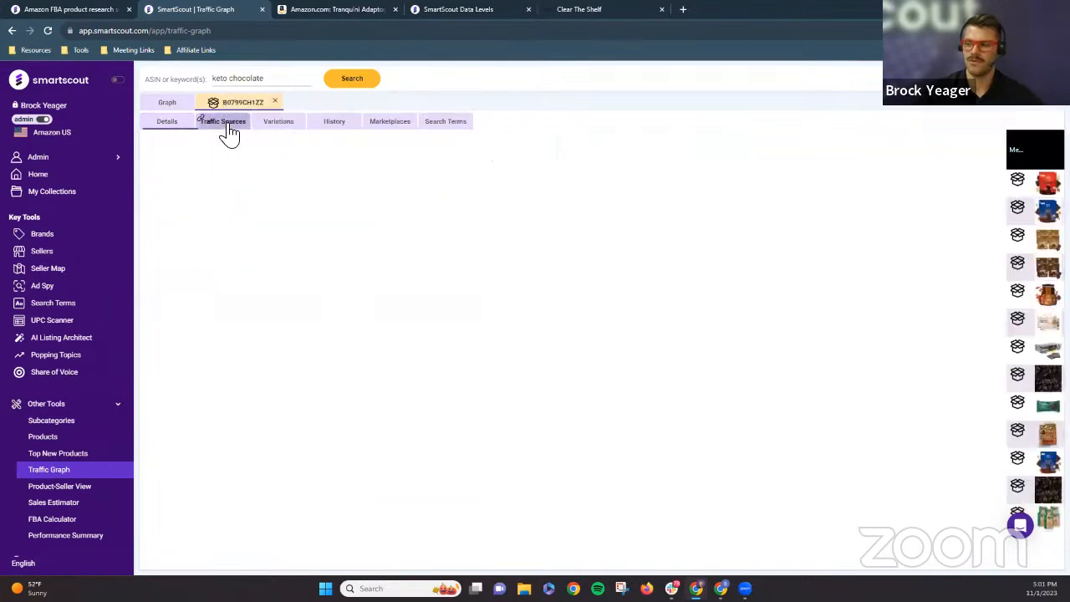
{"action": "left_click", "coordinate": [299, 179]}
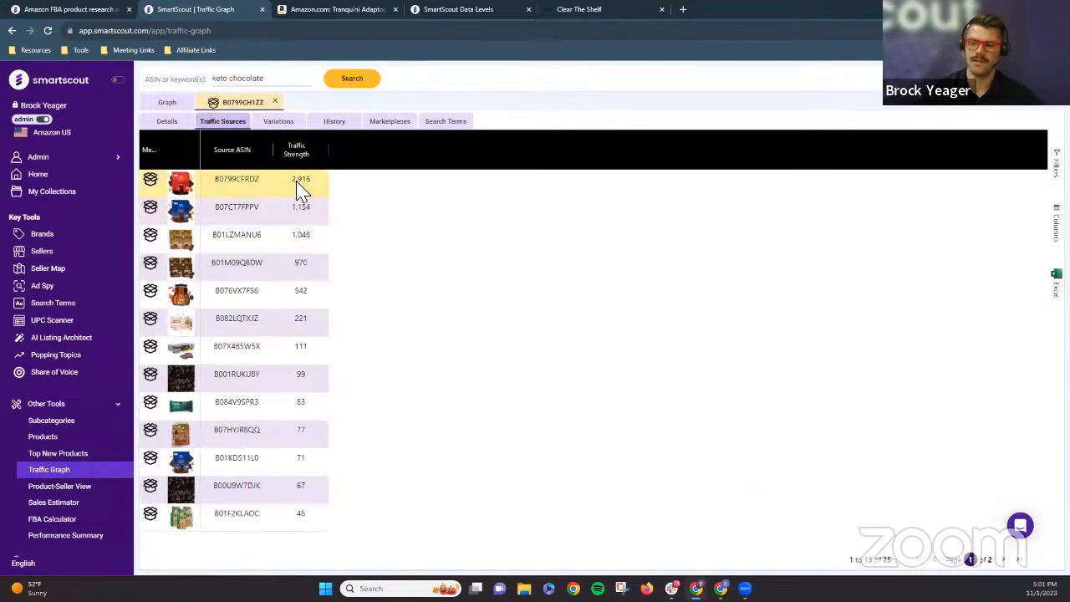
{"action": "left_click", "coordinate": [299, 215]}
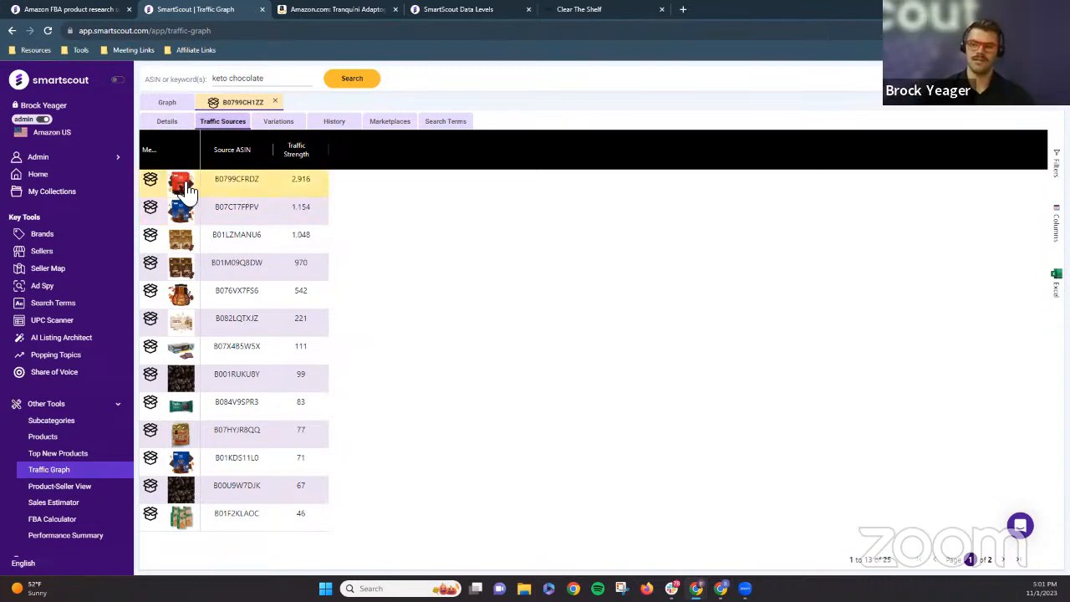
{"action": "mouse_move", "coordinate": [189, 190]}
{"action": "mouse_move", "coordinate": [183, 222]}
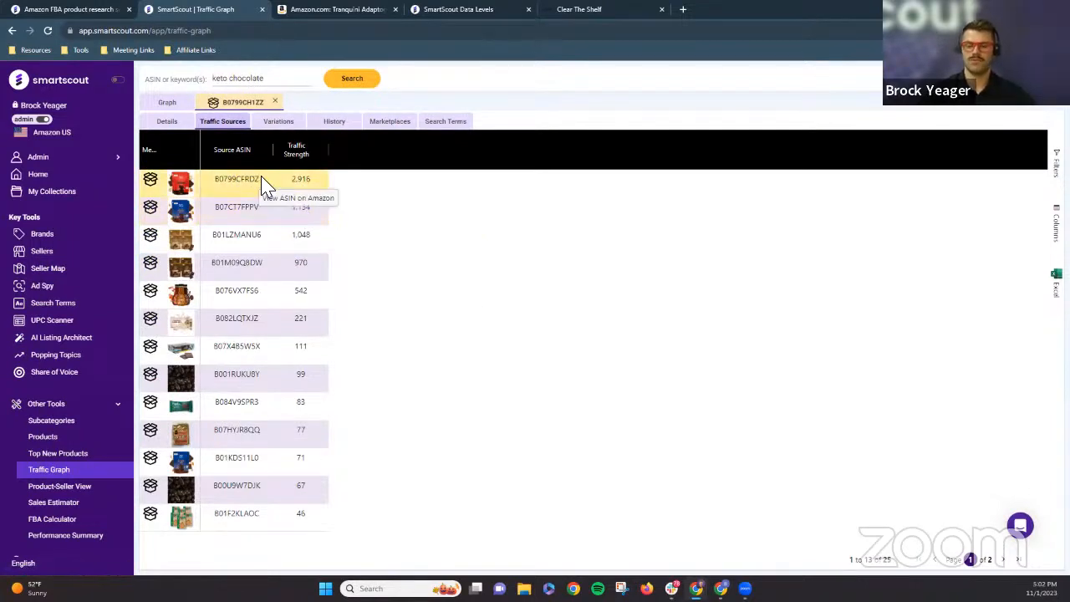
{"action": "left_click", "coordinate": [166, 121]}
{"action": "left_click", "coordinate": [219, 122]}
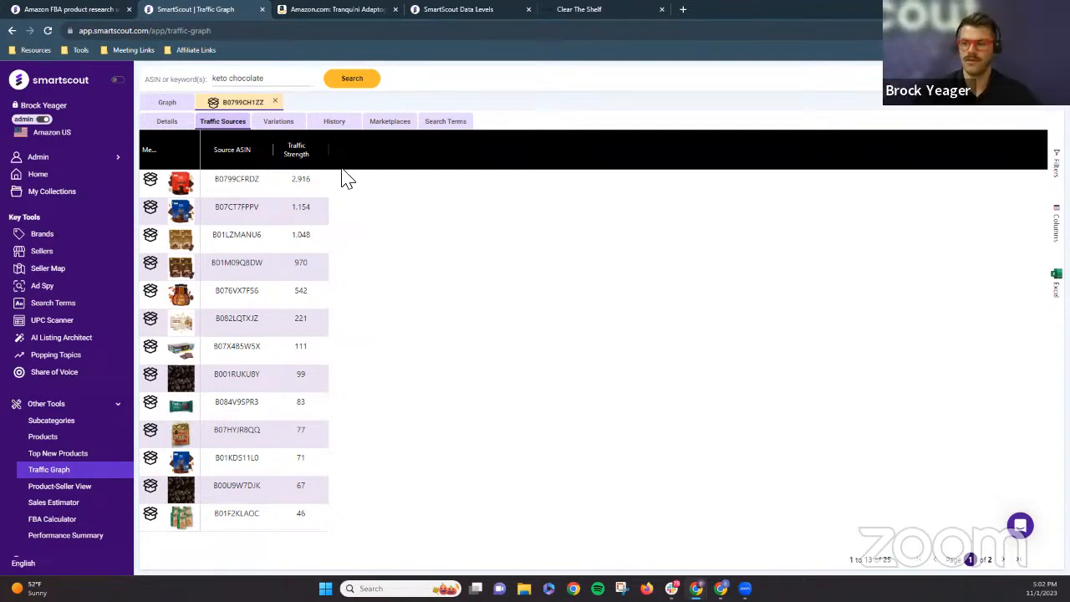
- List the variations of B0799CH1ZZ and review their revenue and ratings columns
{"action": "left_click", "coordinate": [294, 131]}
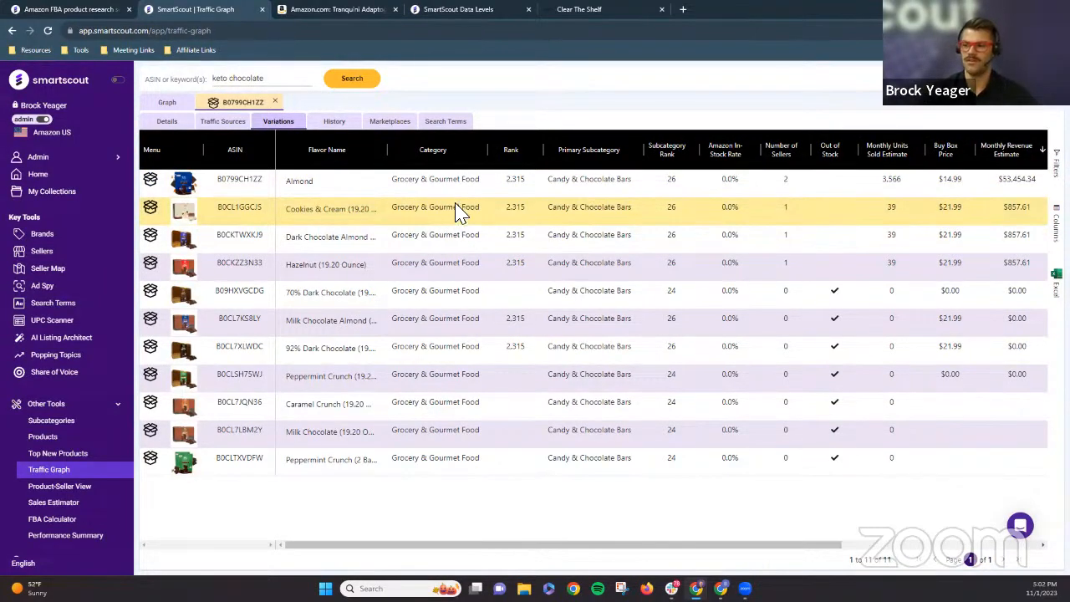
{"action": "left_click_drag", "start_coordinate": [561, 547], "coordinate": [685, 543]}
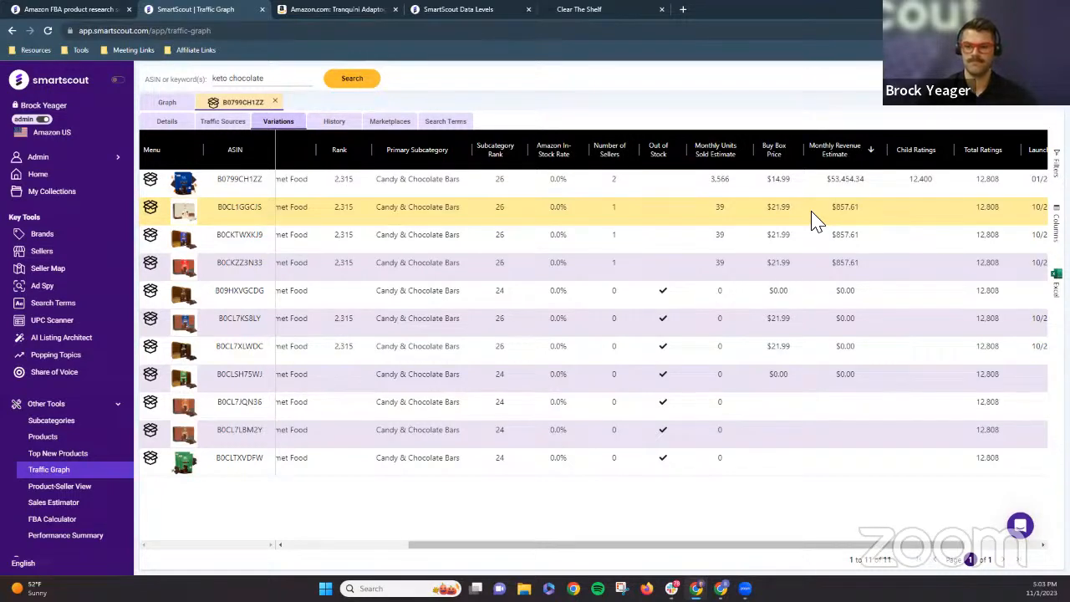
- Open the Products research tool
{"action": "left_click_drag", "start_coordinate": [733, 551], "coordinate": [569, 540]}
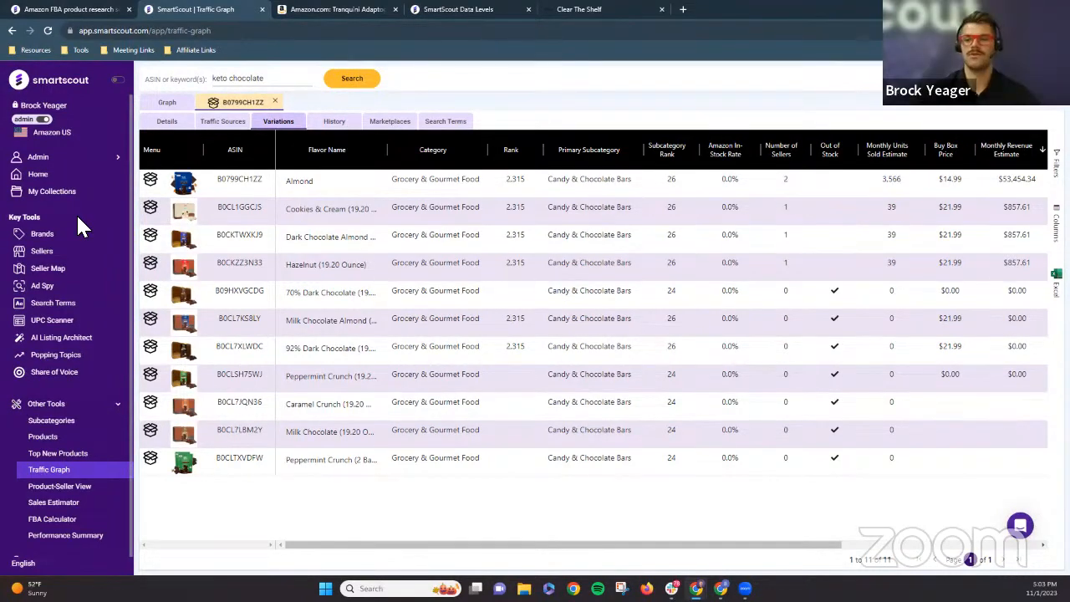
{"action": "scroll", "coordinate": [82, 500], "scroll_direction": "down", "scroll_amount": 1}
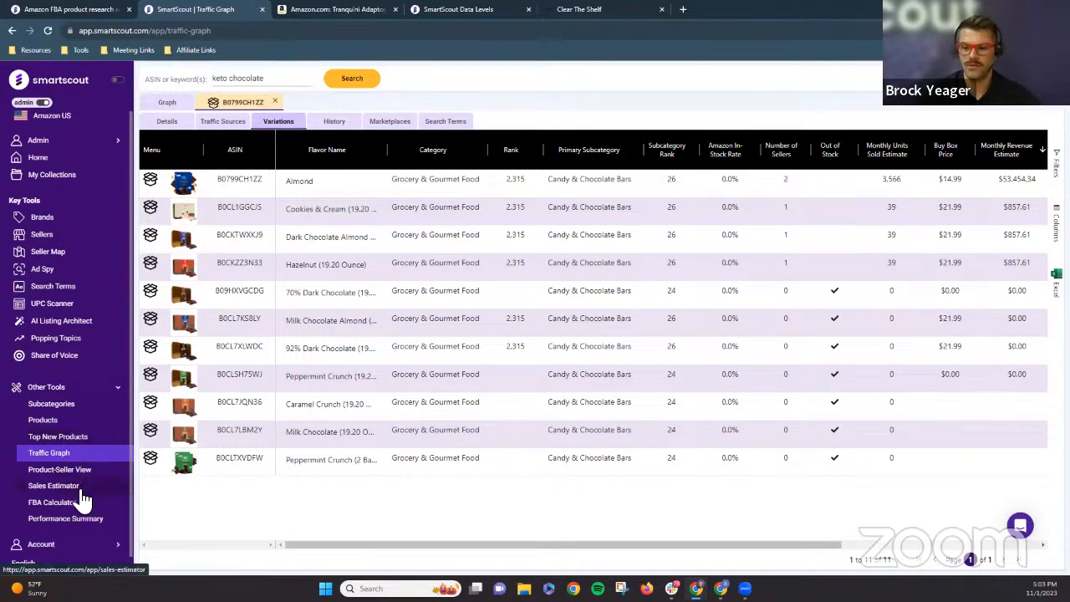
{"action": "left_click", "coordinate": [91, 424]}
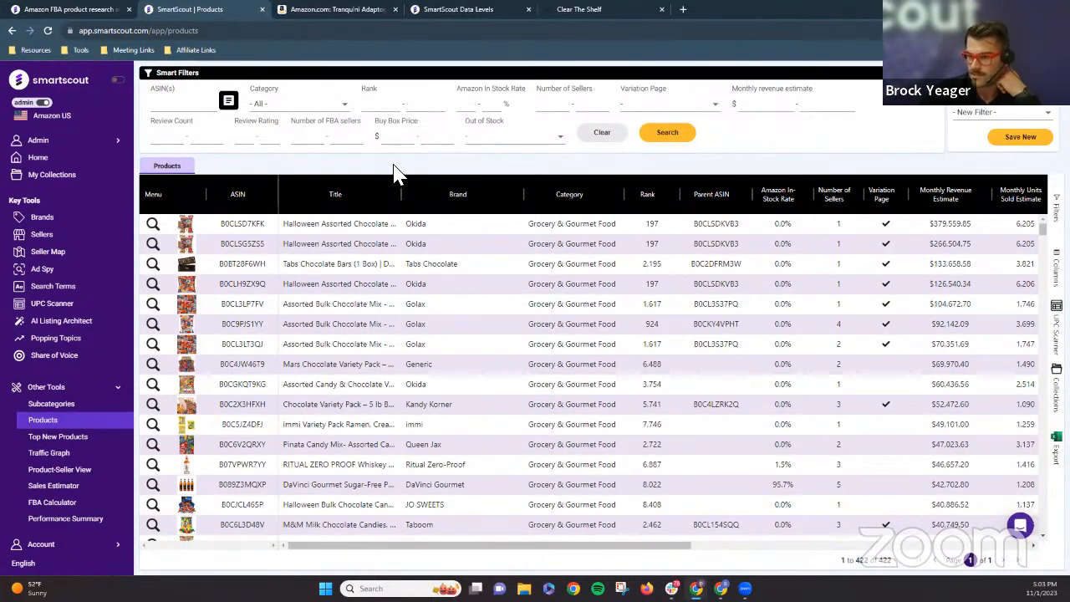
- Filter the products to an Amazon in-stock rate between 0 and 10%
{"action": "left_click", "coordinate": [473, 109]}
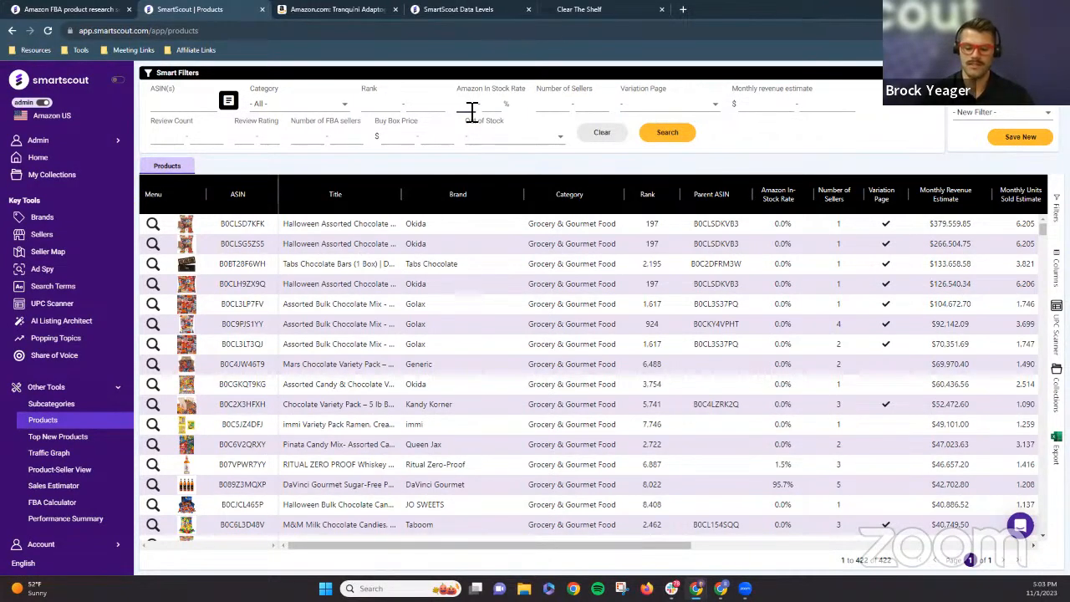
{"action": "type", "text": "0"}
{"action": "left_click", "coordinate": [496, 108]}
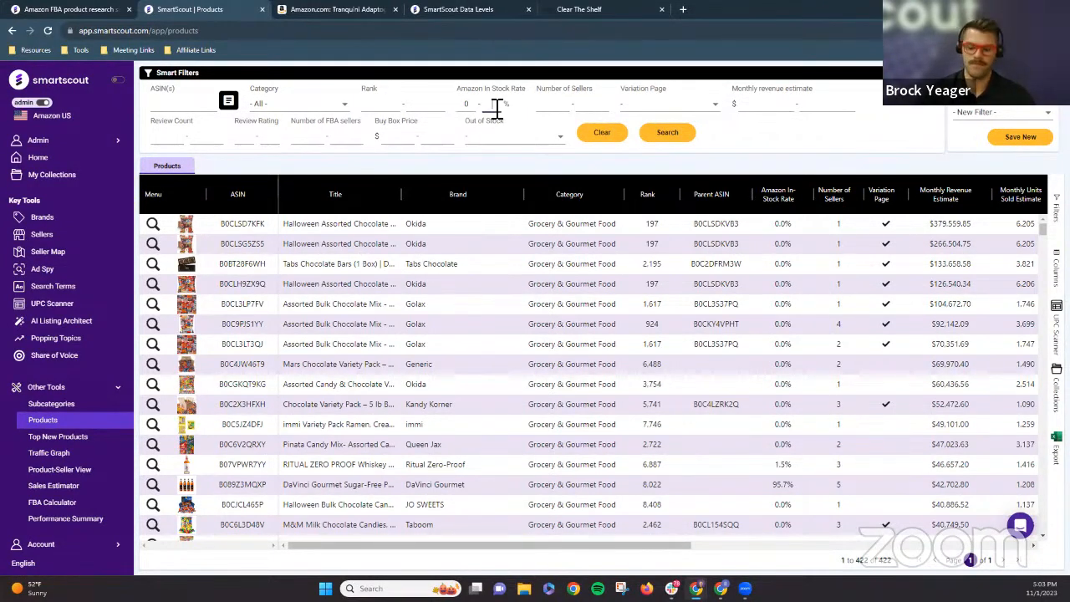
{"action": "type", "text": "10"}
{"action": "left_click", "coordinate": [664, 135]}
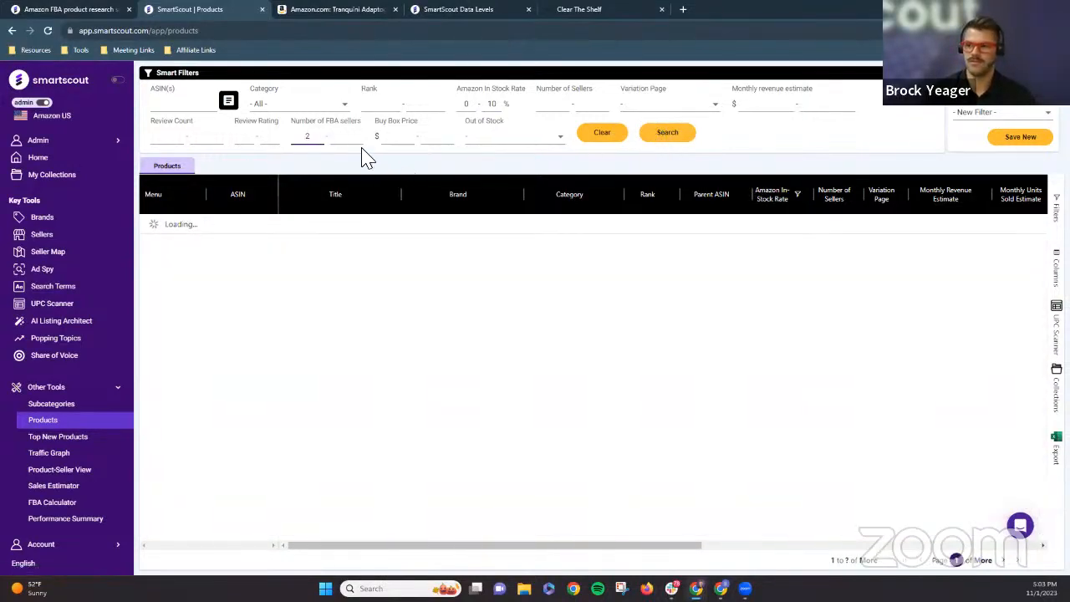
- Limit the products to 2 to 10 FBA sellers and a buy box price of $20 to $80
{"action": "type", "text": "10"}
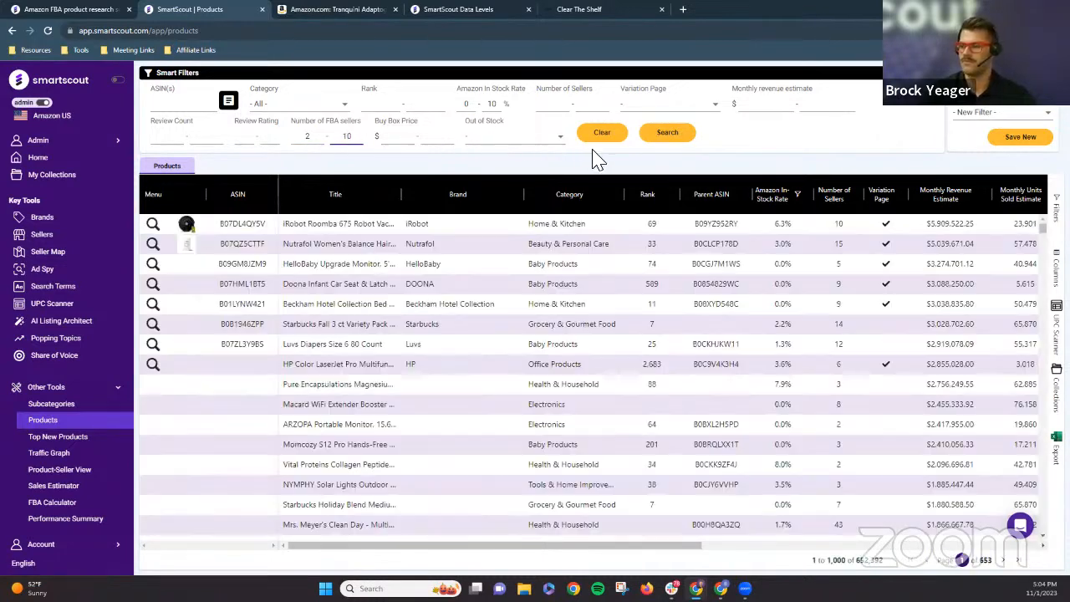
{"action": "left_click", "coordinate": [409, 141]}
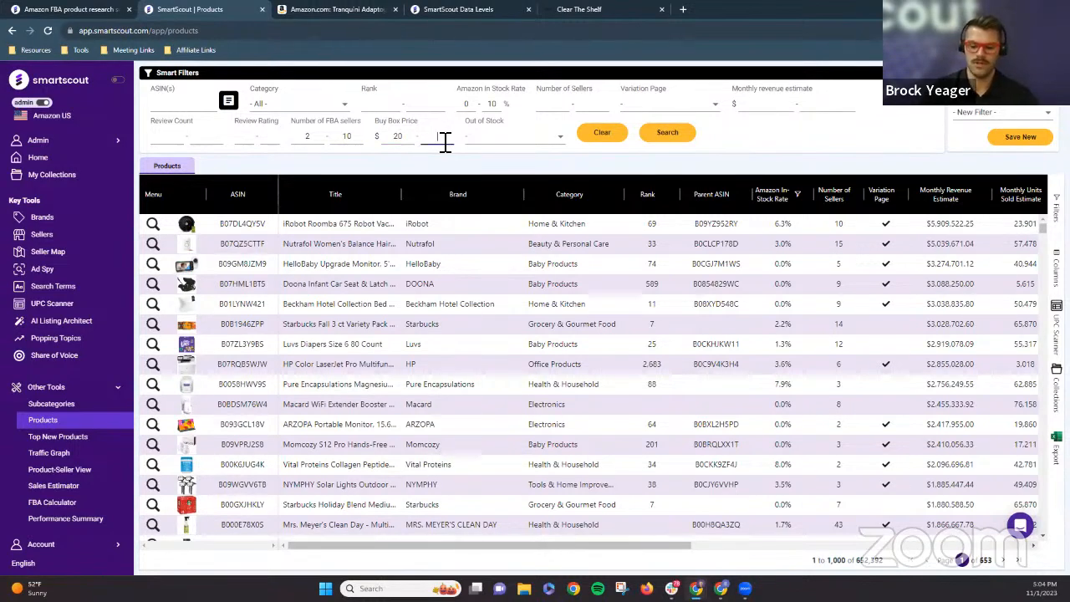
{"action": "type", "text": "80"}
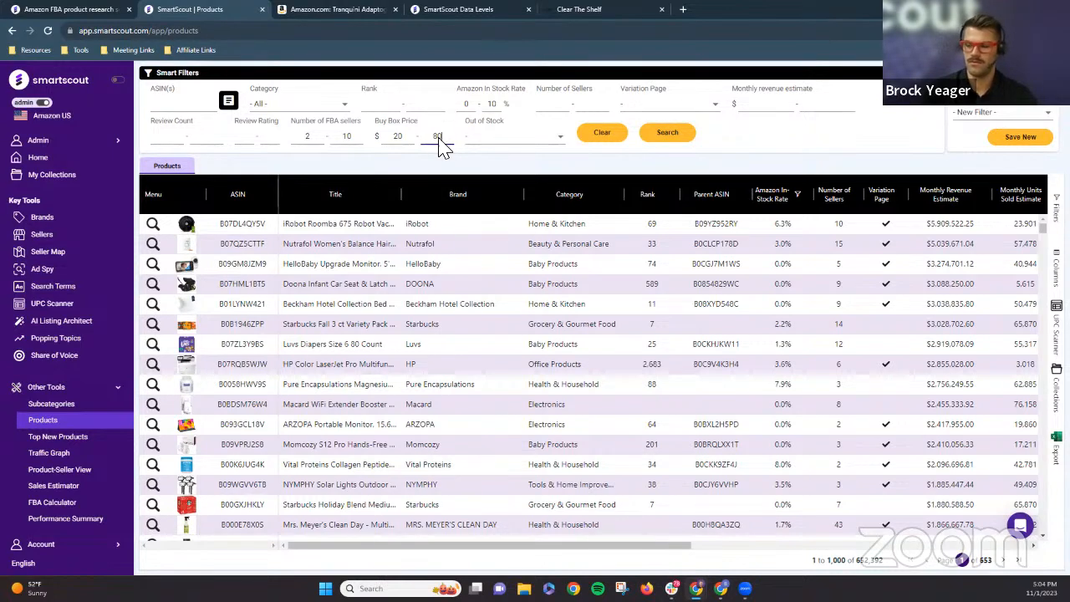
{"action": "key", "text": "Return"}
- Filter the results table's Number of Sellers column to a maximum of 10
{"action": "left_click_drag", "start_coordinate": [590, 544], "coordinate": [854, 531]}
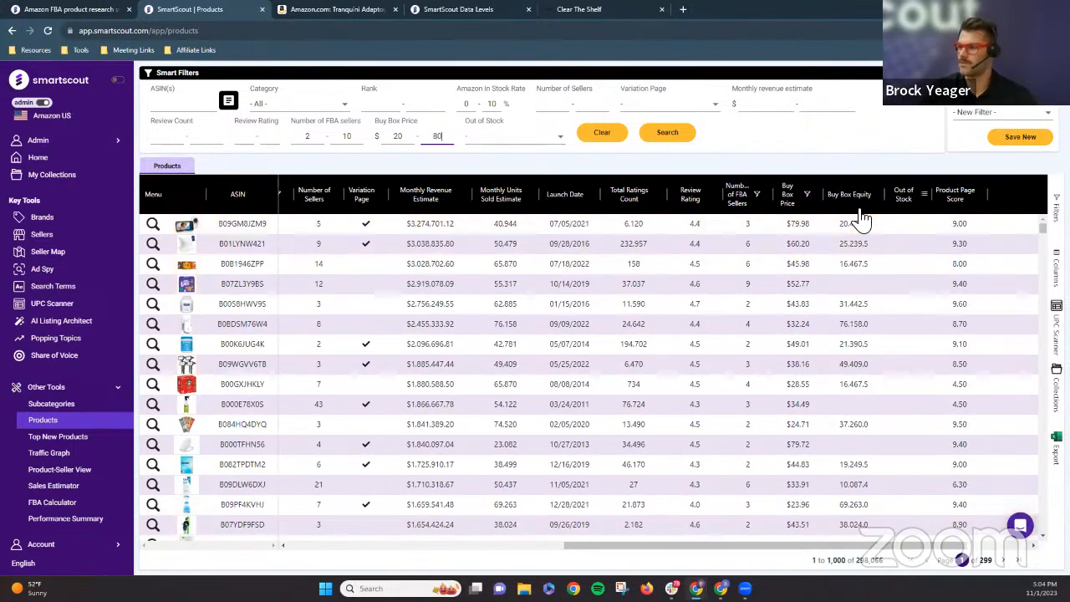
{"action": "left_click_drag", "start_coordinate": [820, 554], "coordinate": [630, 562]}
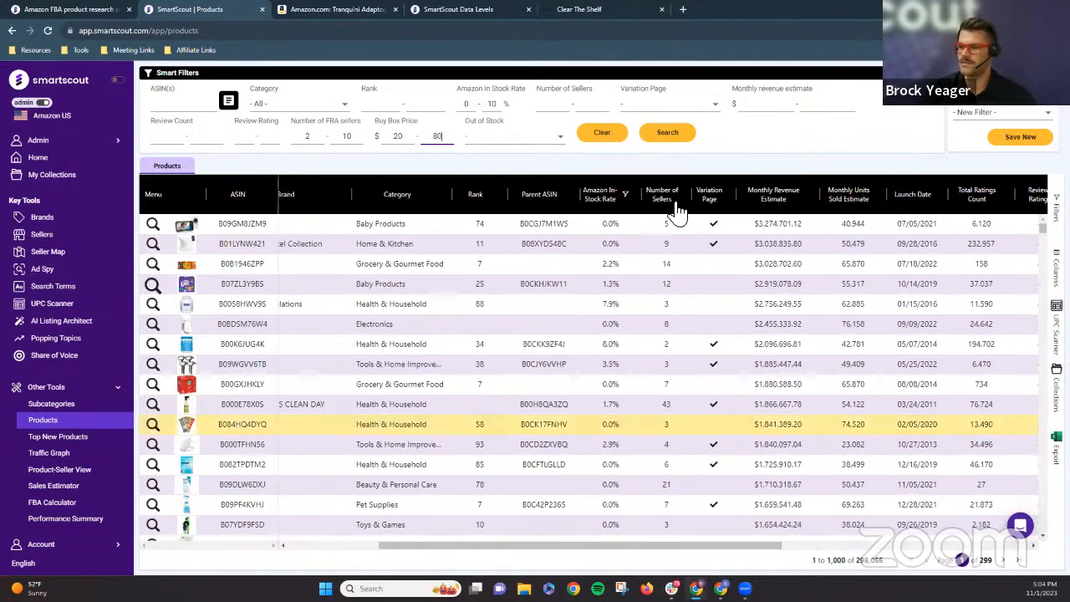
{"action": "left_click", "coordinate": [683, 195]}
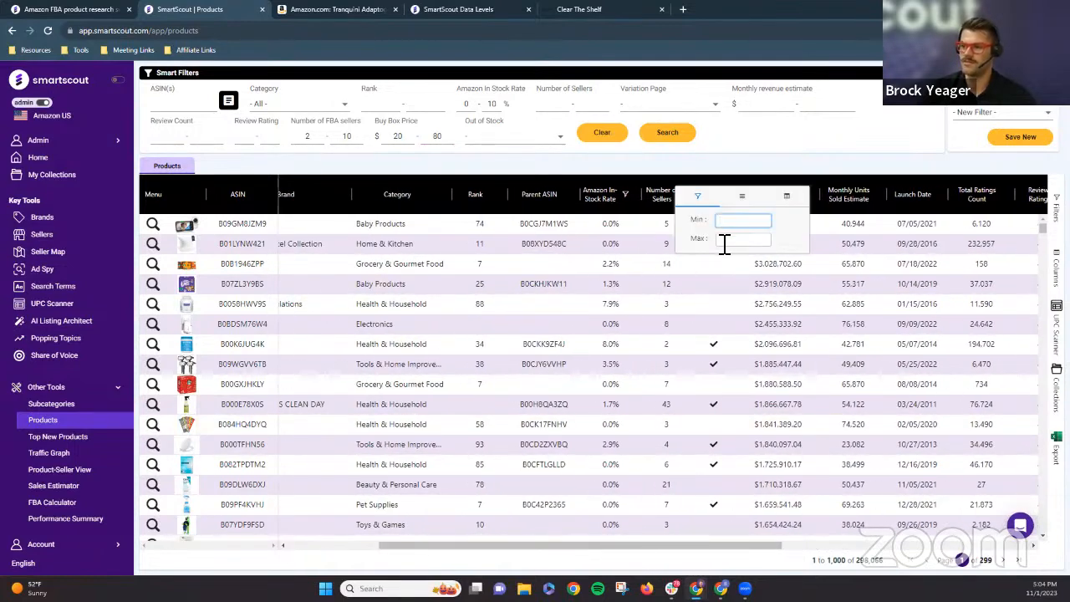
{"action": "left_click", "coordinate": [724, 242]}
{"action": "type", "text": "10"}
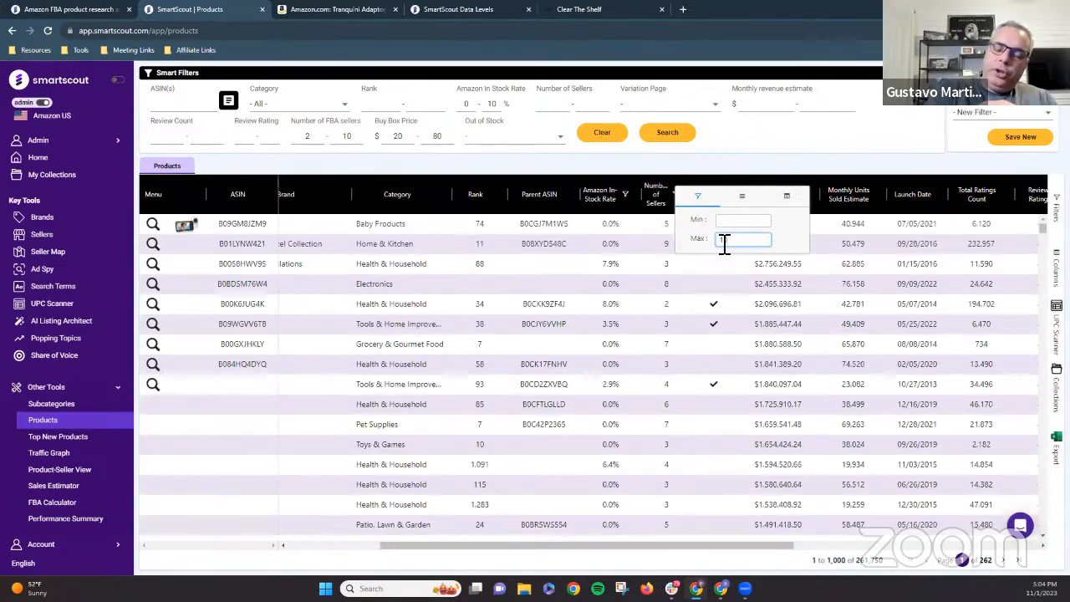
{"action": "left_click", "coordinate": [673, 171]}
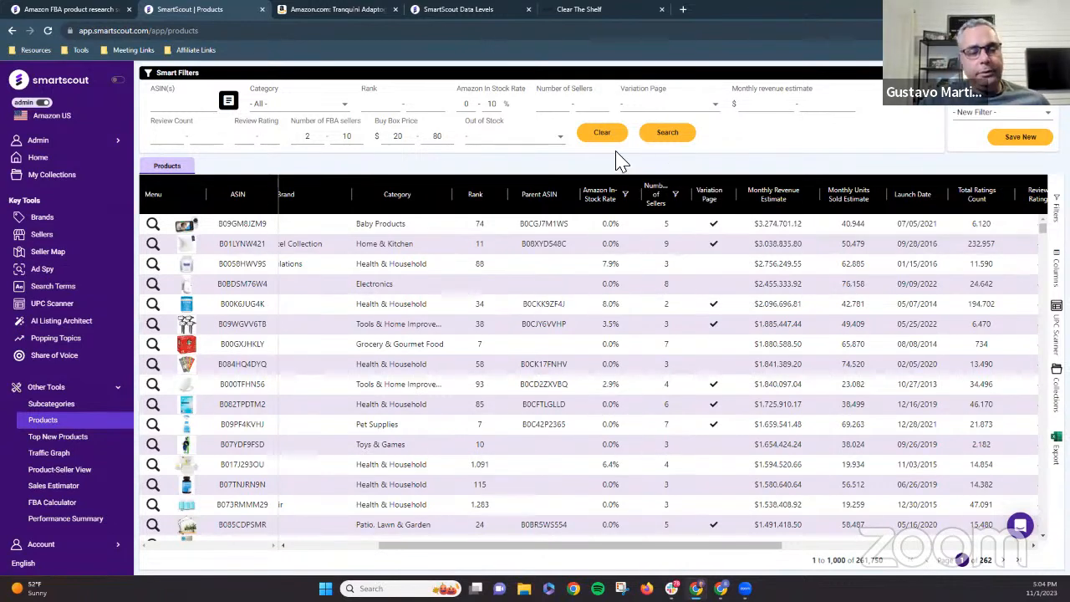
{"action": "left_click", "coordinate": [560, 136]}
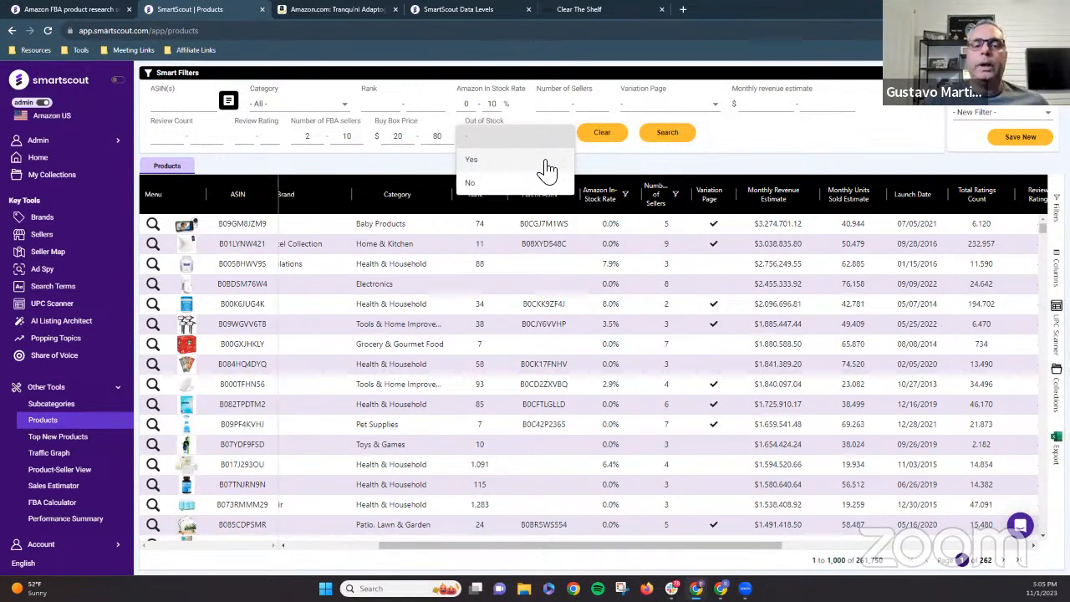
{"action": "left_click", "coordinate": [659, 164]}
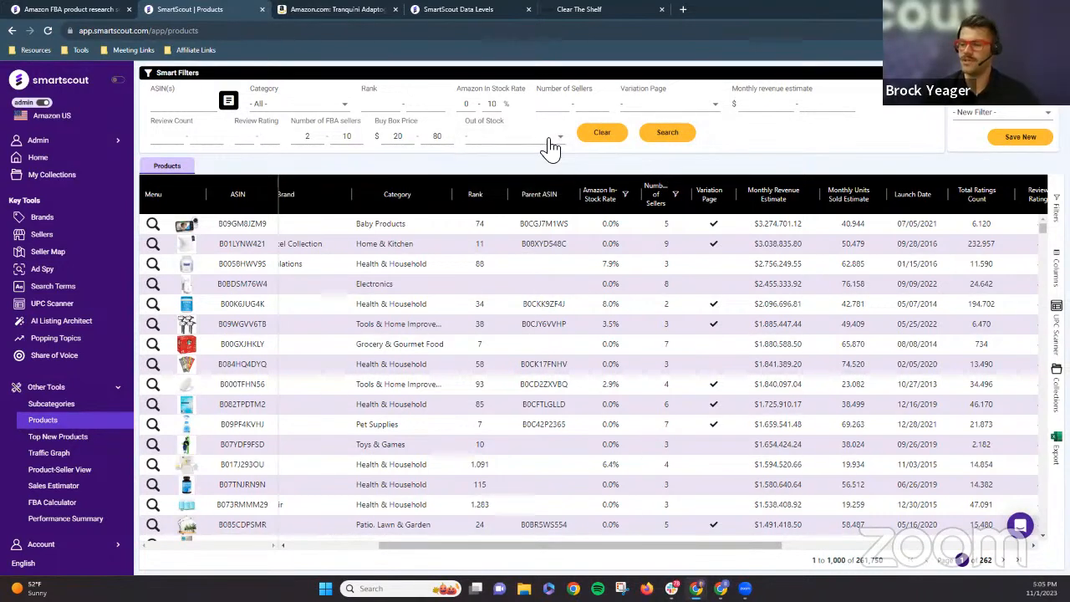
{"action": "left_click", "coordinate": [554, 144]}
{"action": "left_click", "coordinate": [557, 144]}
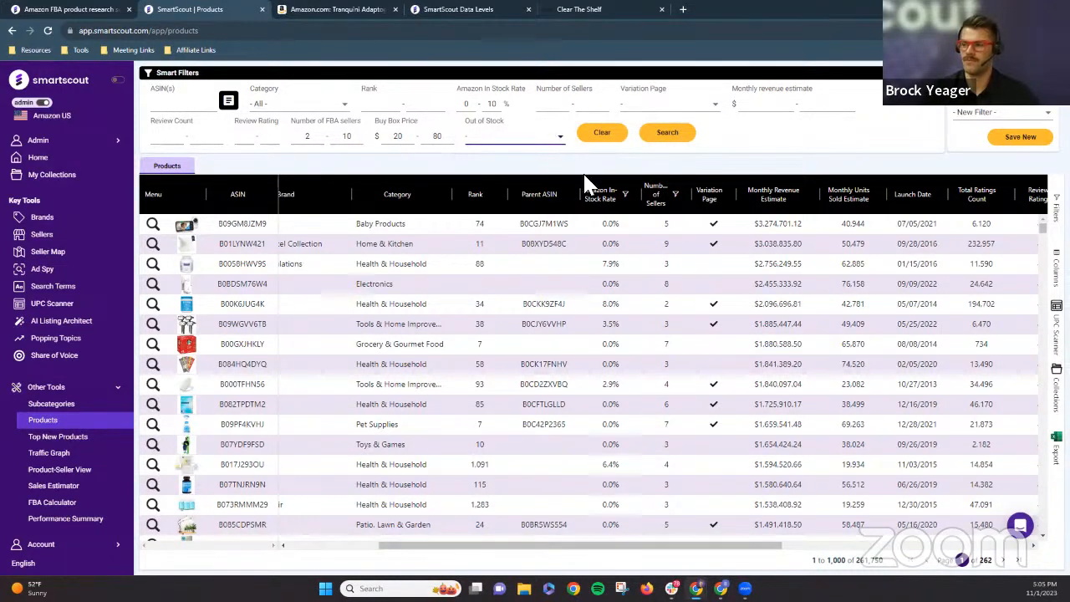
- Set the minimum monthly revenue estimate to $20,000, run the search and review the result columns
{"action": "left_click", "coordinate": [754, 109]}
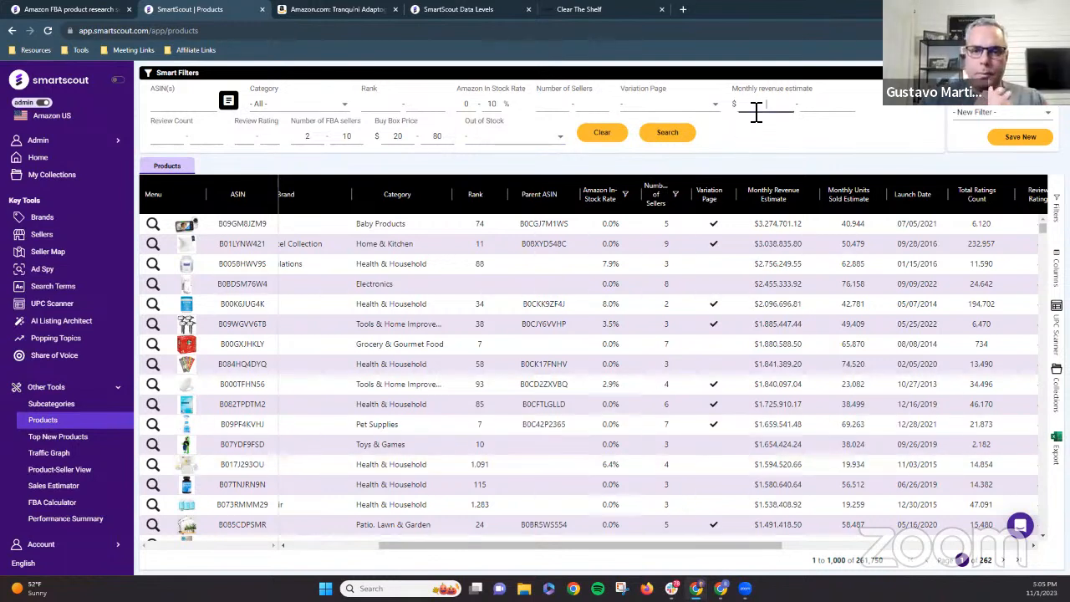
{"action": "type", "text": "20000"}
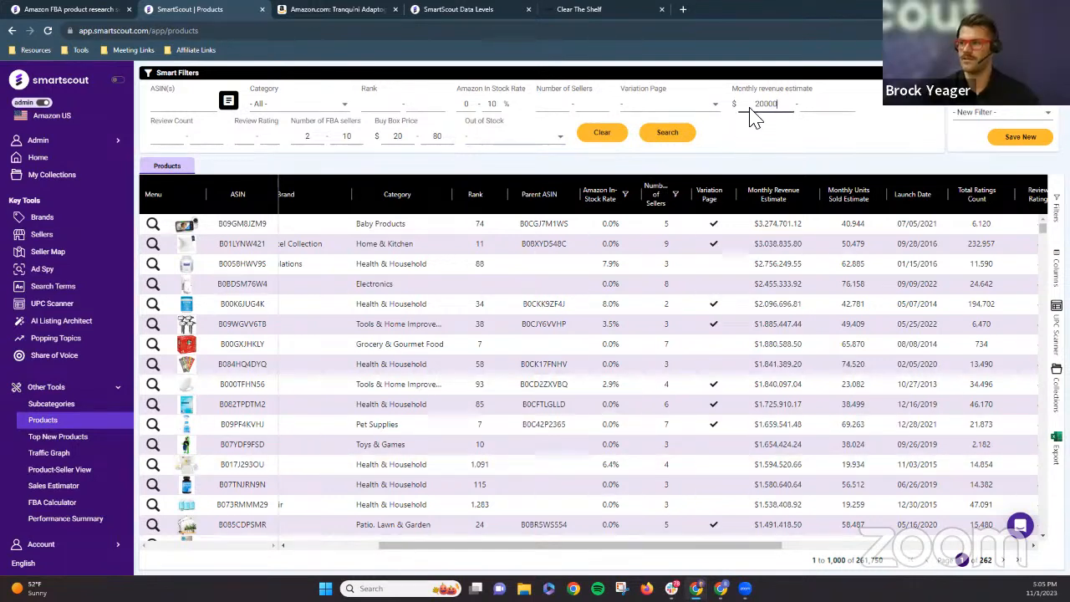
{"action": "key", "text": "Return"}
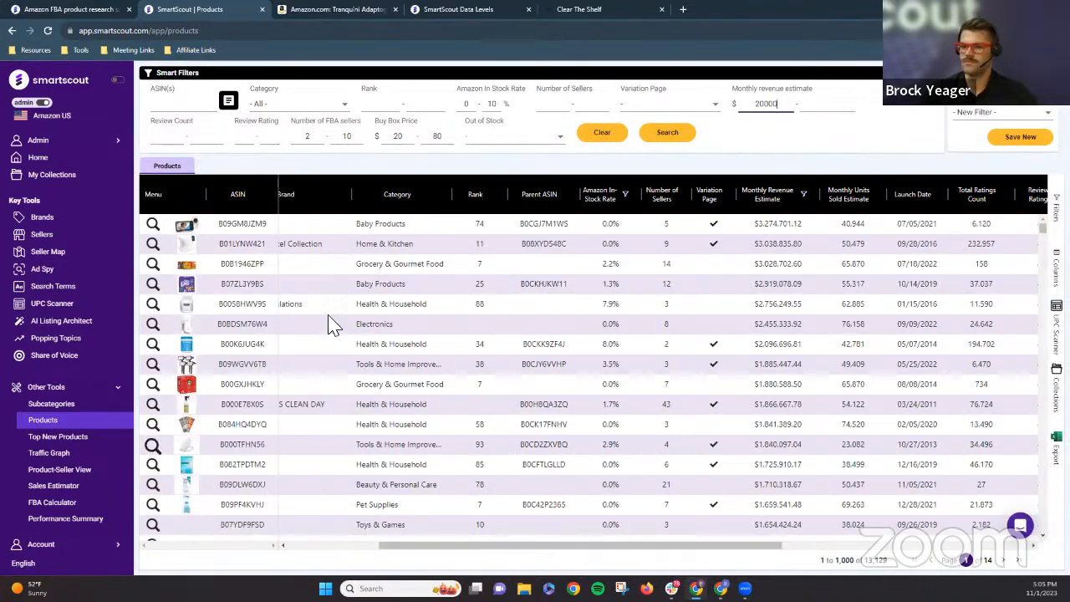
{"action": "left_click_drag", "start_coordinate": [666, 554], "coordinate": [794, 554]}
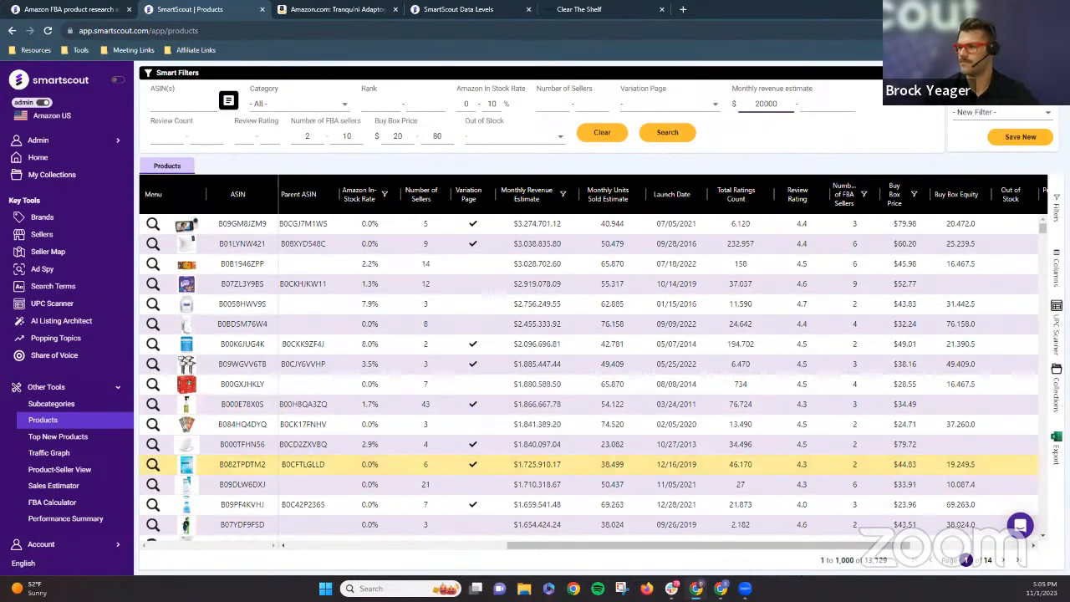
{"action": "left_click_drag", "start_coordinate": [797, 548], "coordinate": [539, 544]}
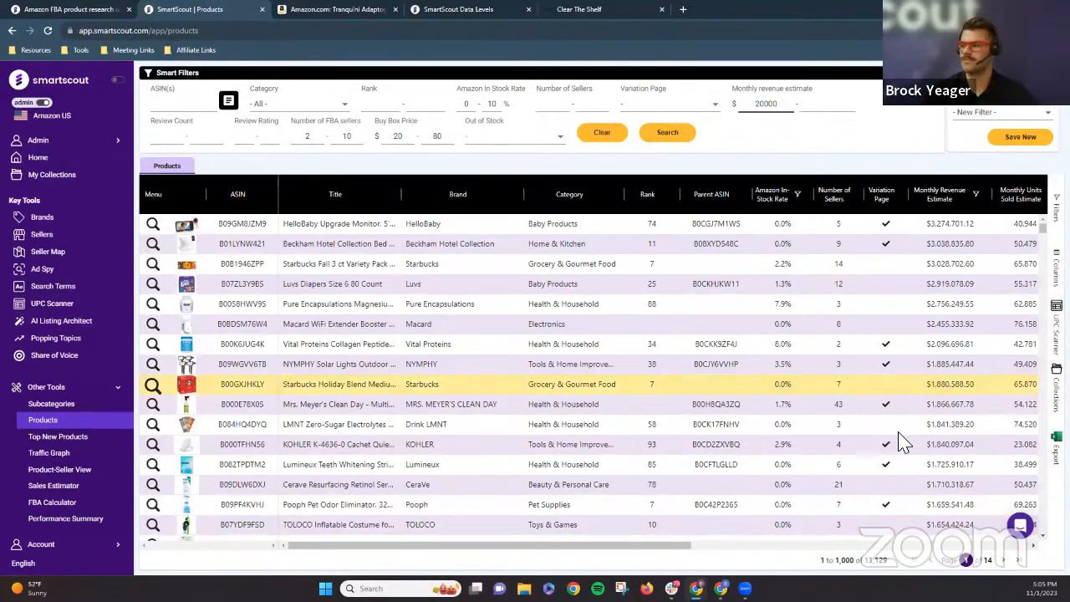
- Check the export formats and maximum row options for the filtered product list
{"action": "left_click", "coordinate": [1056, 454]}
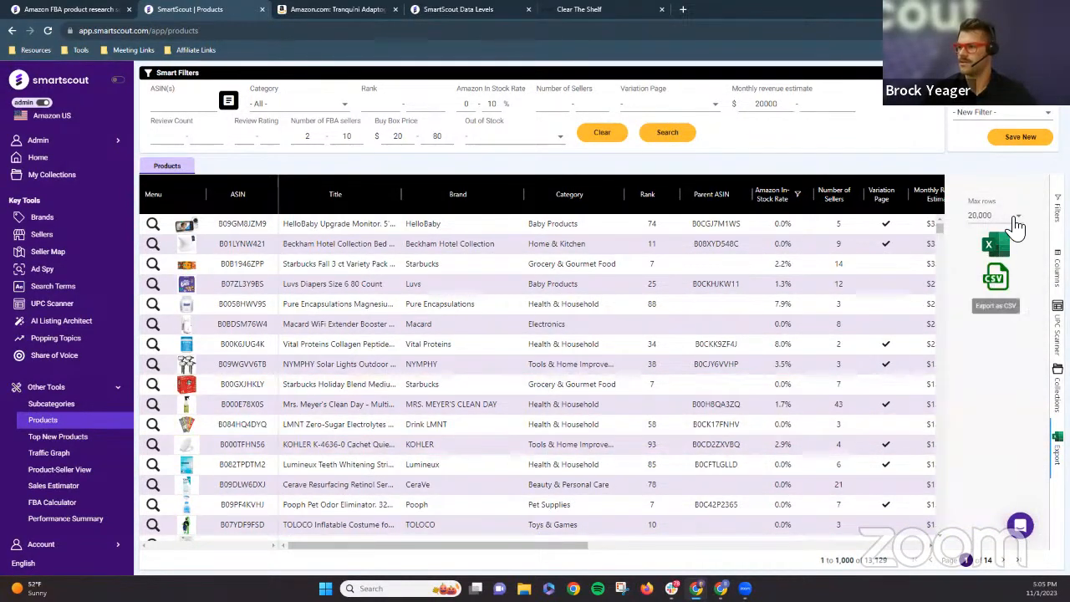
{"action": "left_click", "coordinate": [1022, 217]}
{"action": "scroll", "coordinate": [994, 256], "scroll_direction": "down", "scroll_amount": 1}
{"action": "scroll", "coordinate": [995, 254], "scroll_direction": "up", "scroll_amount": 1}
{"action": "left_click", "coordinate": [1011, 336]}
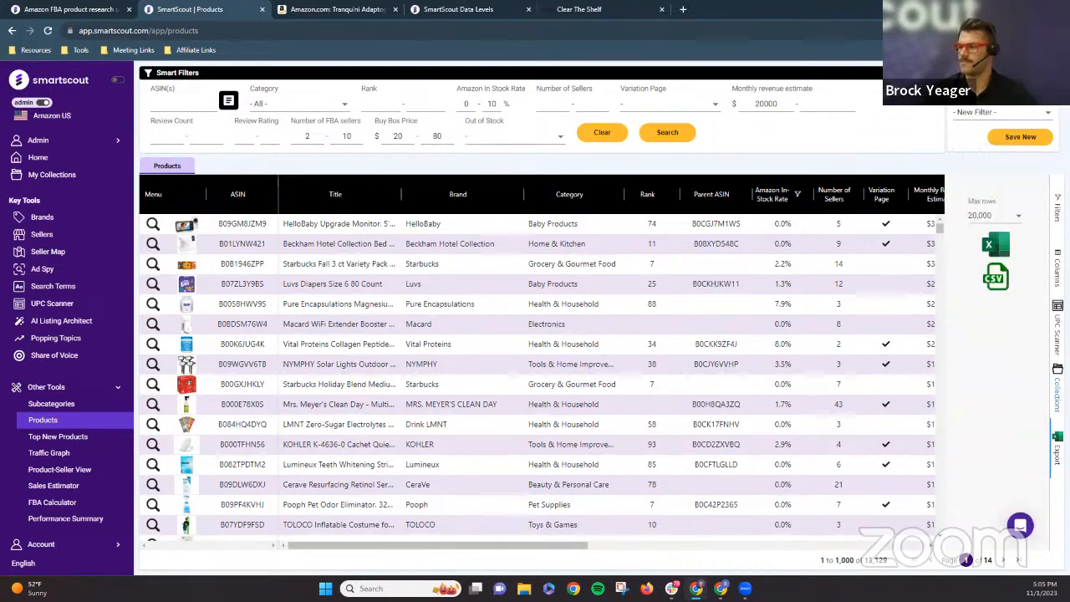
{"action": "left_click", "coordinate": [1056, 452]}
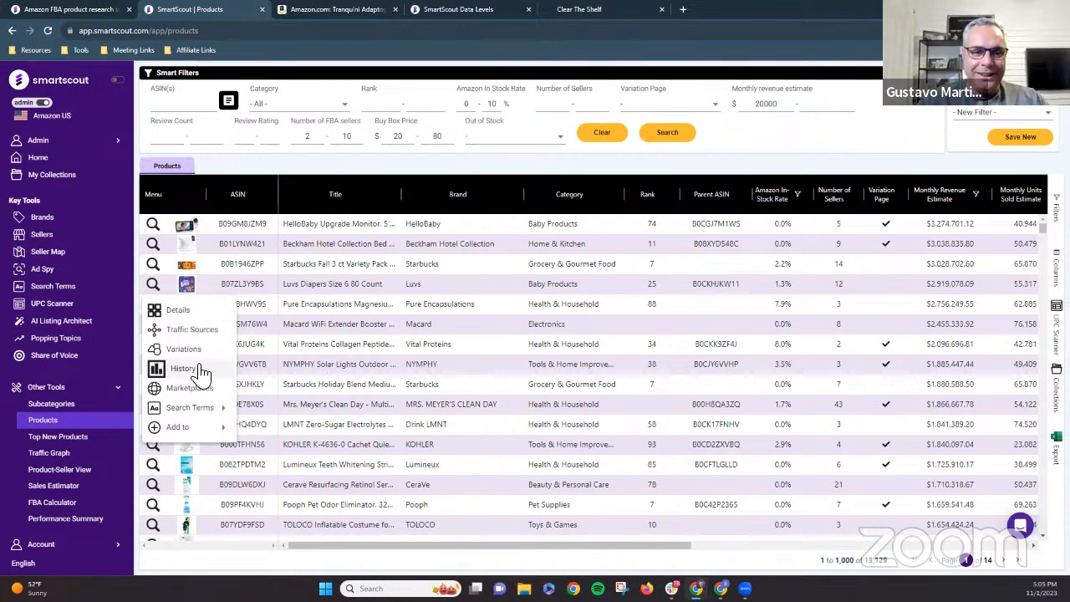
- Check the details of the Luvs diapers B07ZL3Y9BS and the HelloBaby monitor B09GM8JZM9, including the monitor's full-size image
{"action": "left_click", "coordinate": [181, 319]}
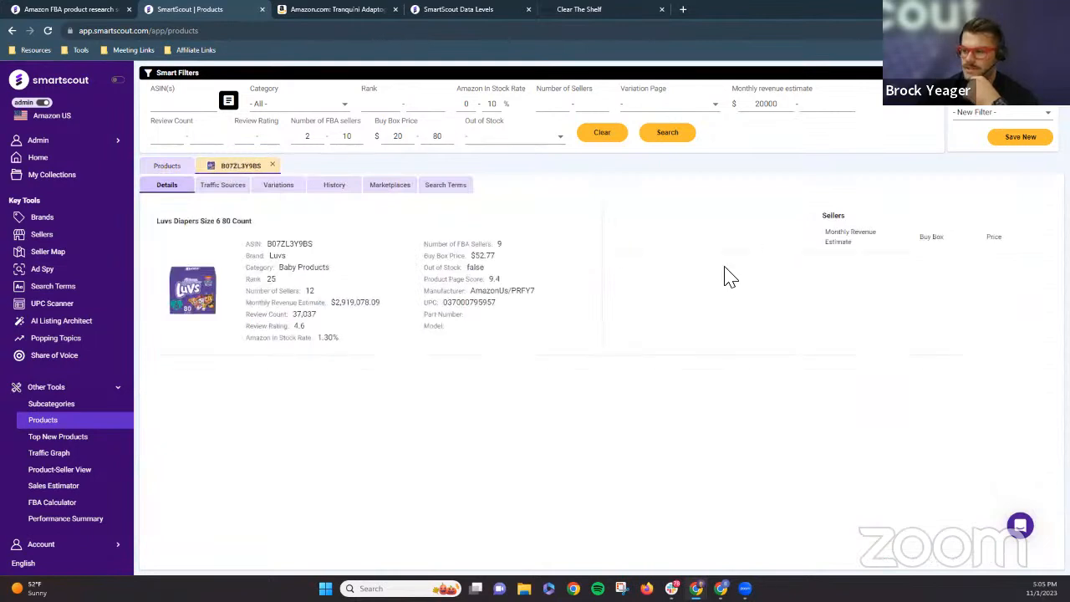
{"action": "left_click", "coordinate": [169, 167]}
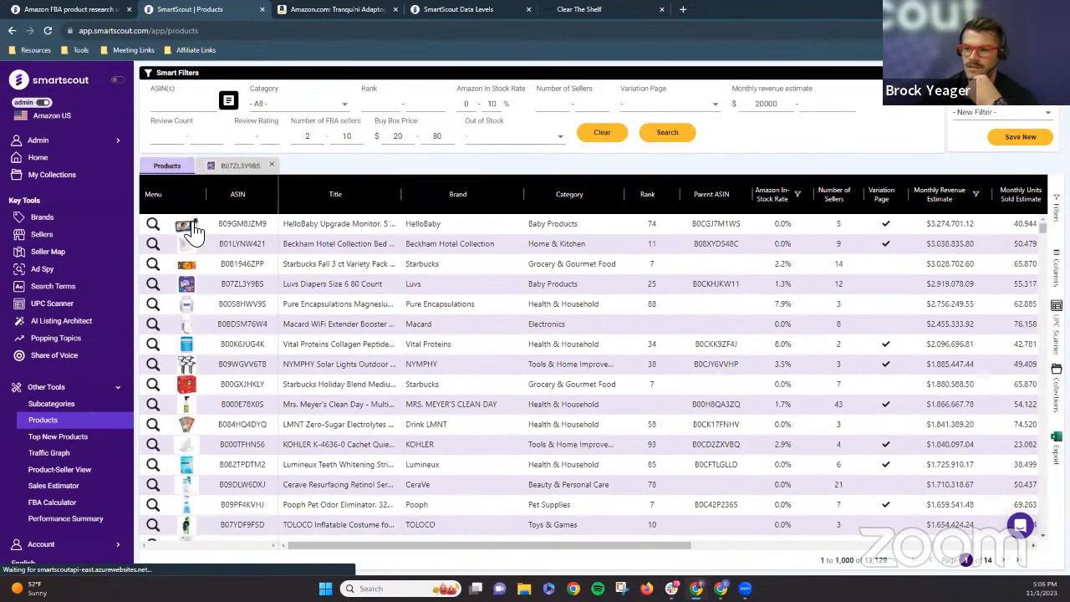
{"action": "left_click", "coordinate": [189, 227]}
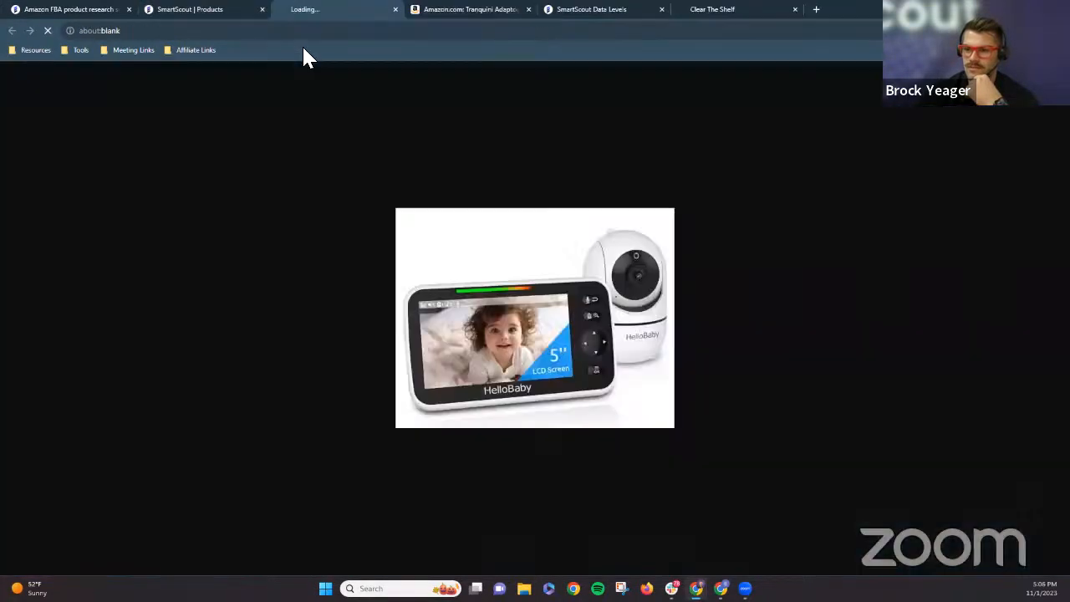
{"action": "left_click", "coordinate": [223, 10]}
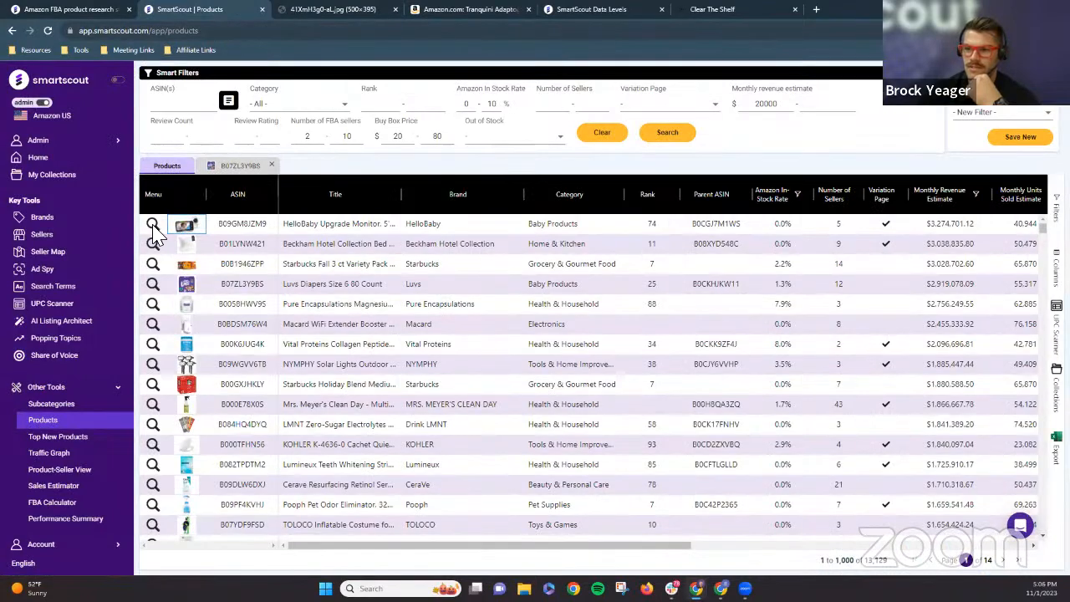
{"action": "left_click", "coordinate": [152, 225]}
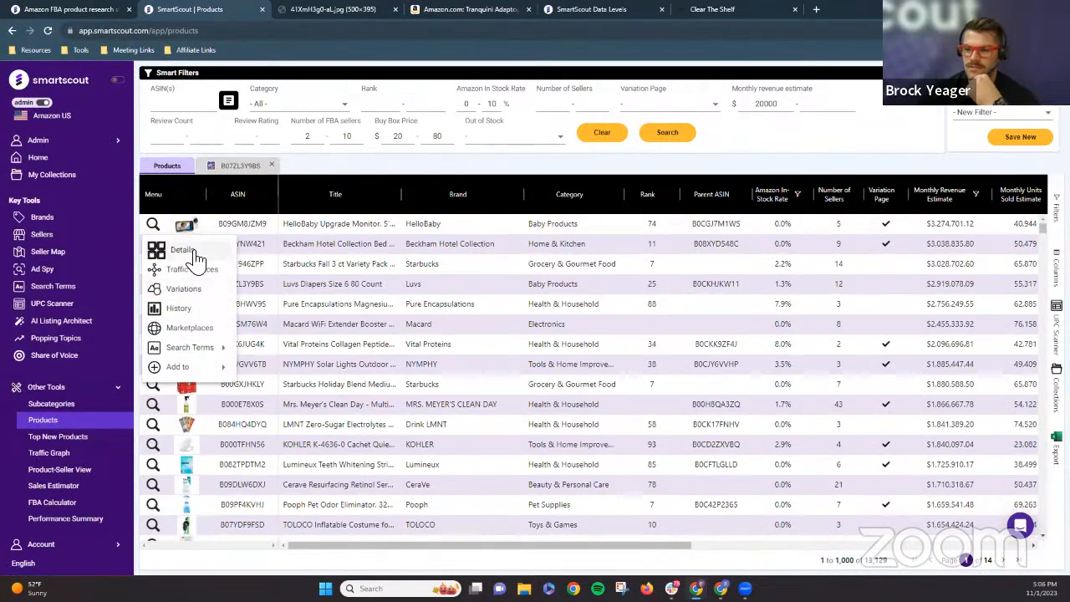
{"action": "left_click", "coordinate": [184, 250]}
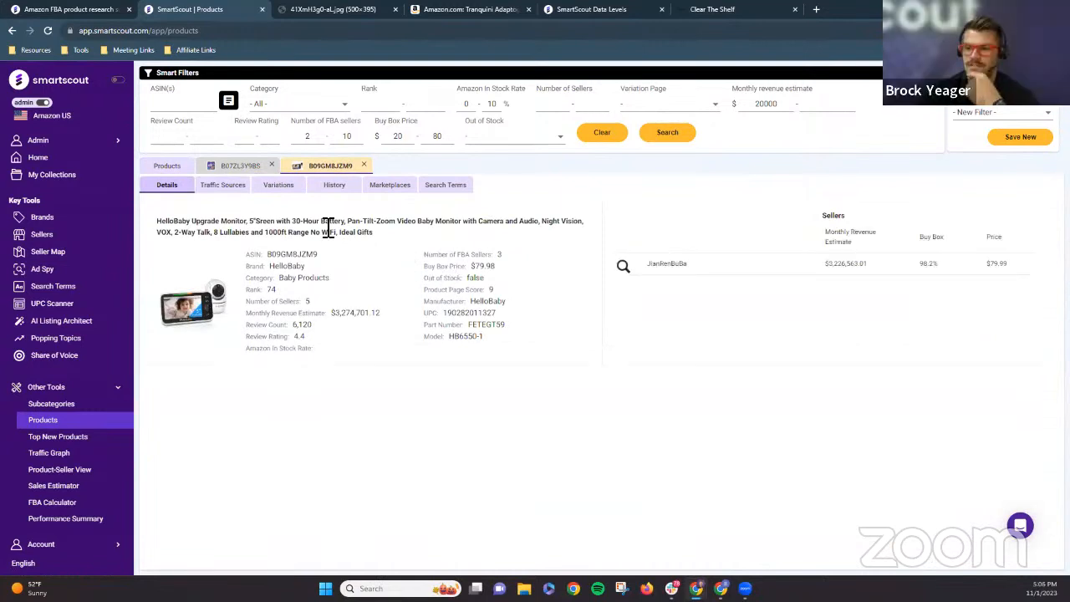
{"action": "left_click", "coordinate": [185, 169]}
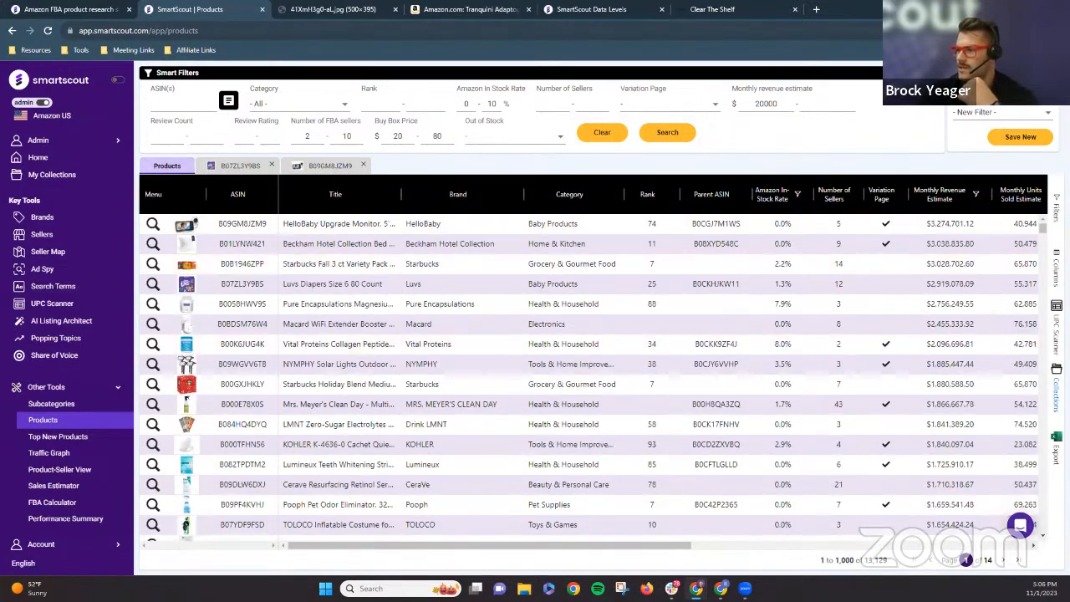
- Try to add all the listed products to a new collection named Arbitrage
{"action": "left_click", "coordinate": [1056, 384]}
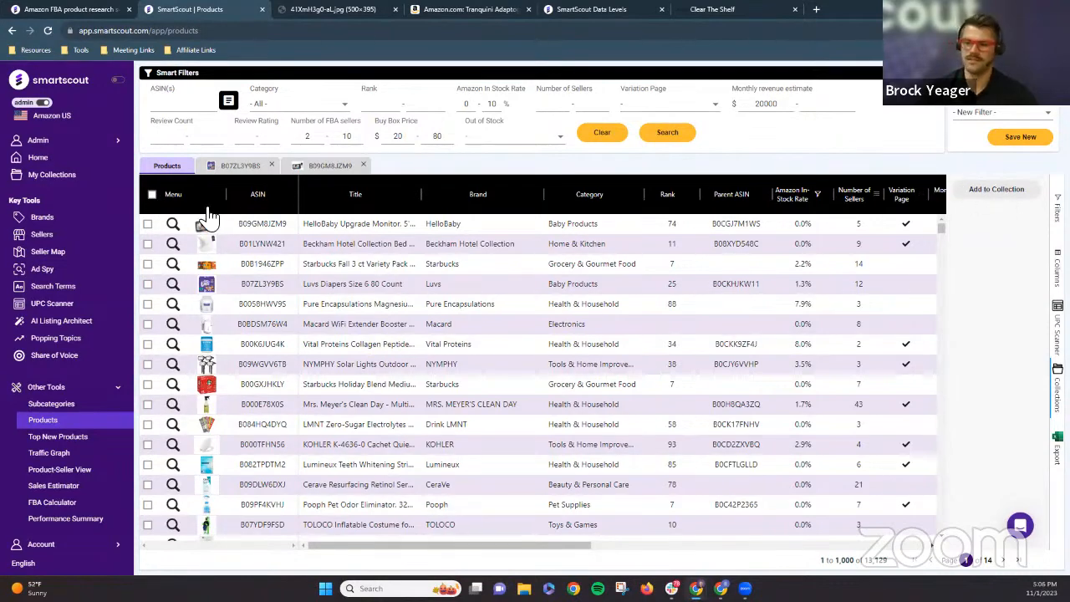
{"action": "left_click", "coordinate": [152, 196]}
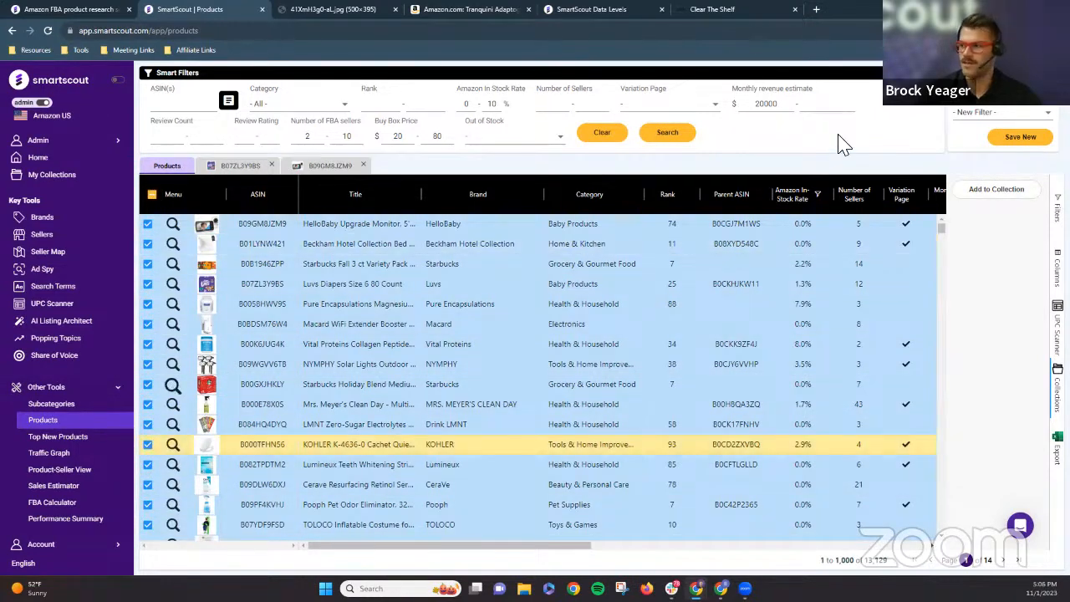
{"action": "left_click", "coordinate": [984, 193]}
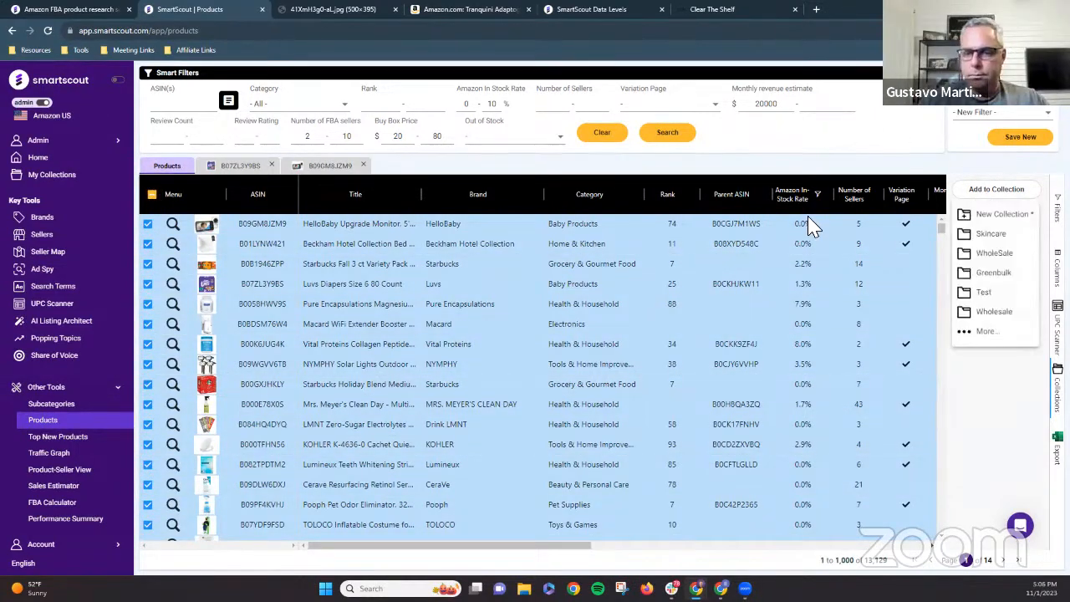
{"action": "left_click", "coordinate": [975, 221]}
{"action": "left_click", "coordinate": [456, 317]}
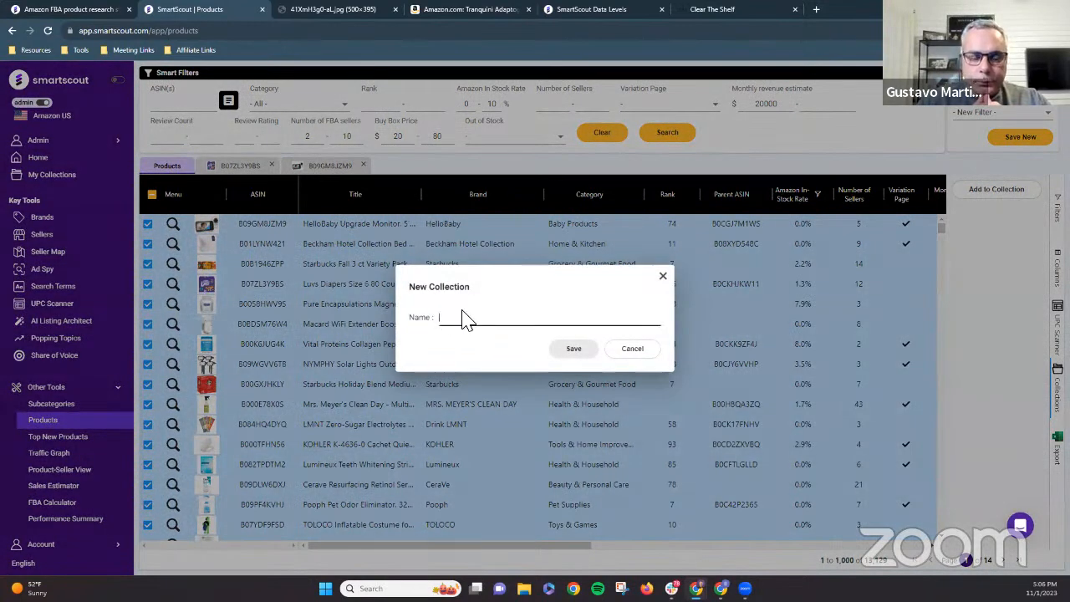
{"action": "type", "text": "Arbi"}
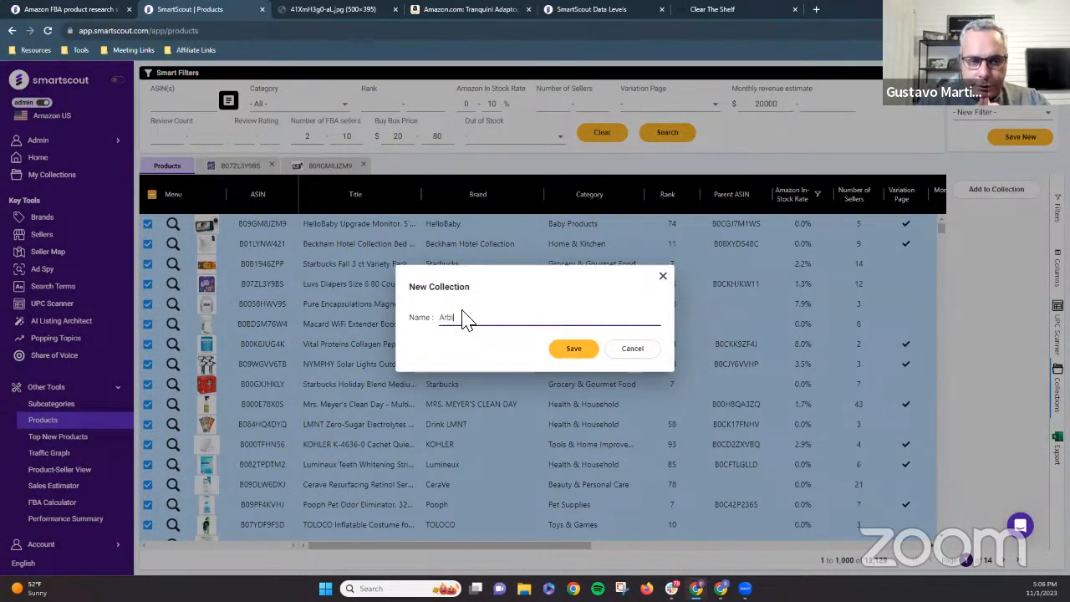
{"action": "type", "text": "trage"}
{"action": "left_click", "coordinate": [652, 352]}
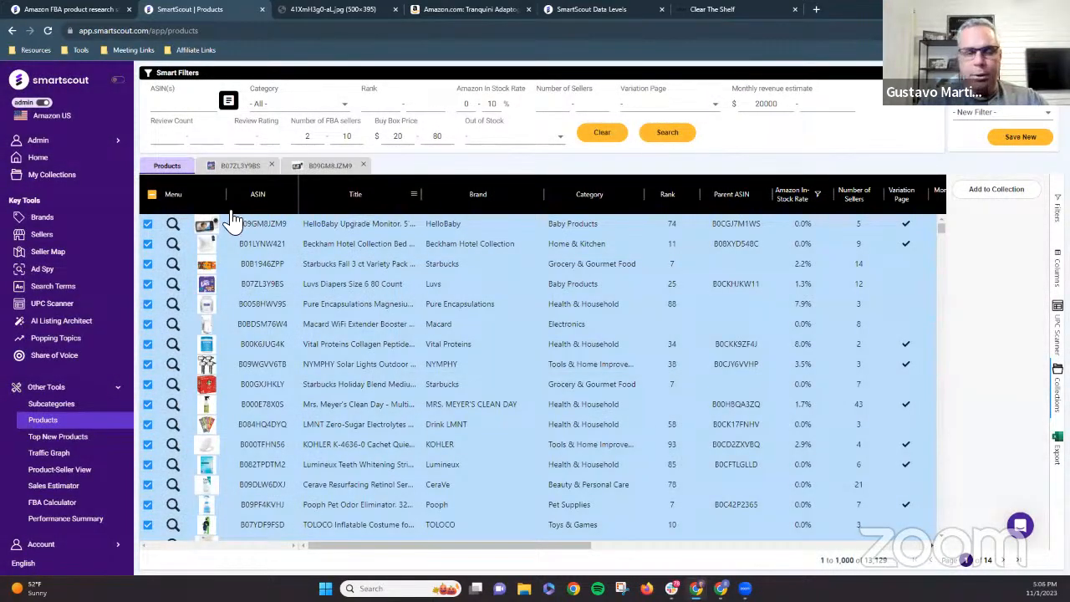
{"action": "left_click", "coordinate": [153, 197]}
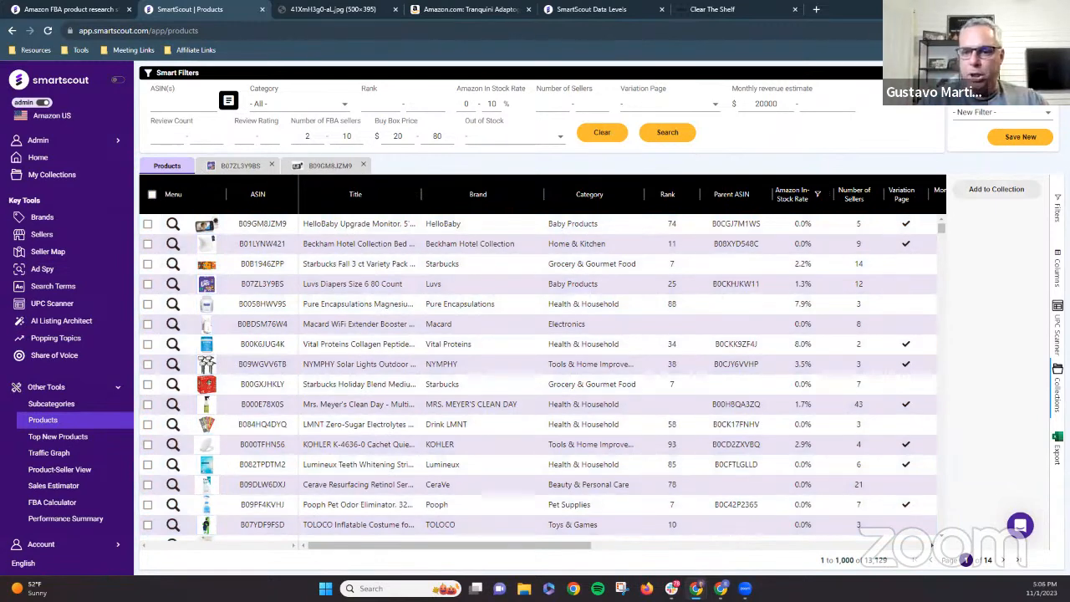
{"action": "left_click", "coordinate": [1058, 386]}
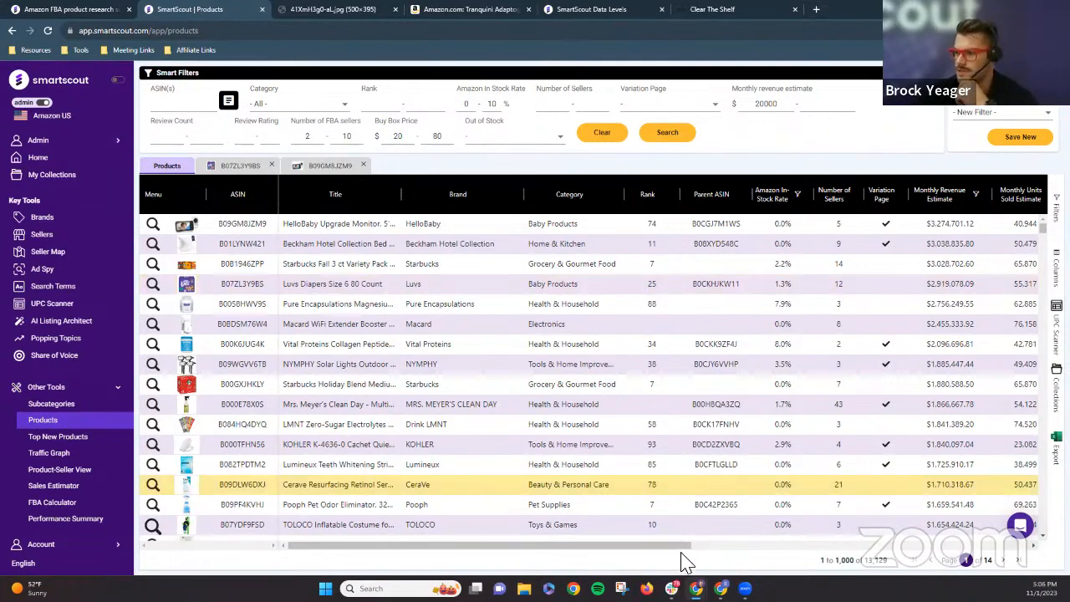
- Filter the results table's Number of Sellers column to a minimum of 5
{"action": "left_click_drag", "start_coordinate": [685, 554], "coordinate": [733, 539]}
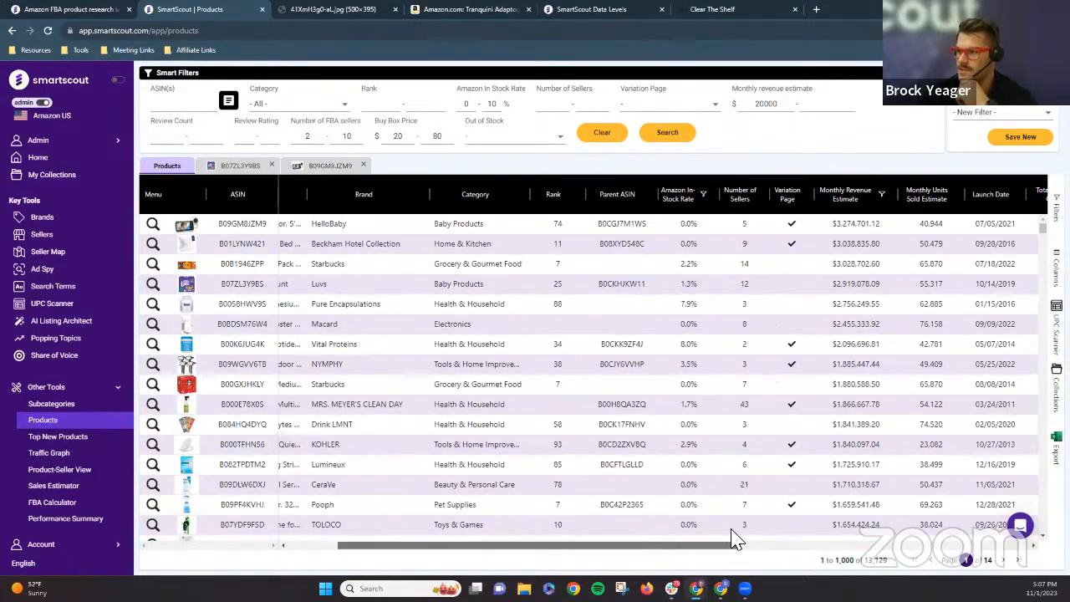
{"action": "left_click", "coordinate": [711, 261]}
{"action": "left_click", "coordinate": [759, 209]}
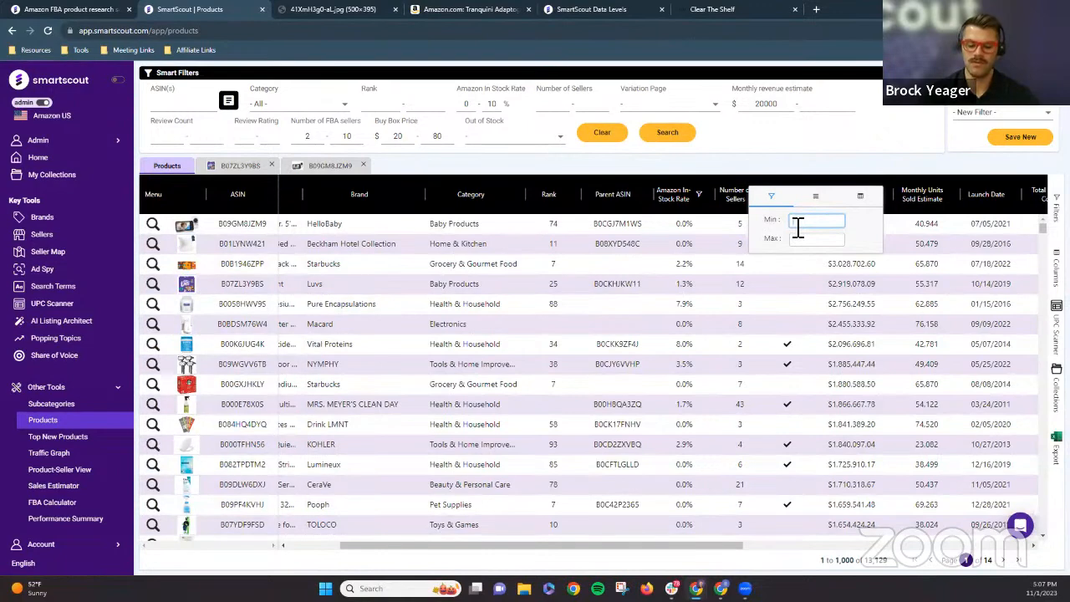
{"action": "type", "text": "3"}
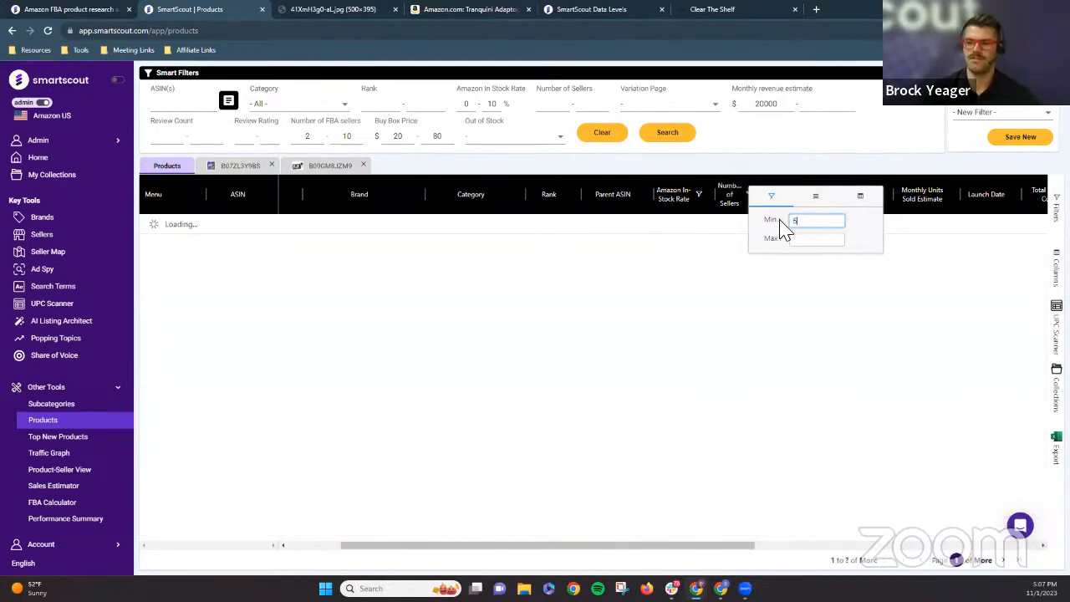
{"action": "left_click", "coordinate": [758, 175]}
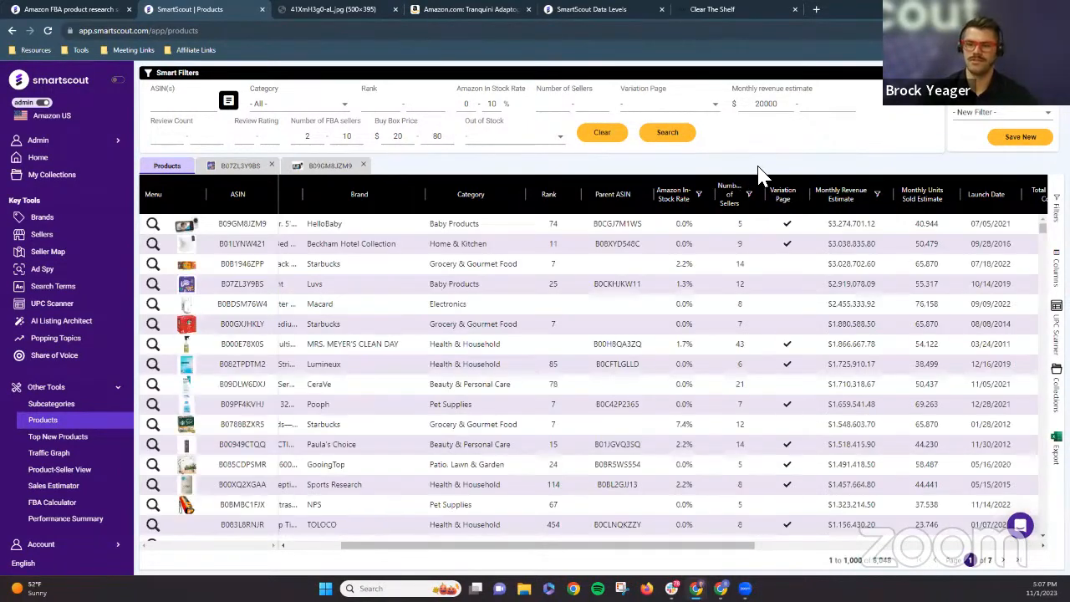
- Check the actions available for the HelloBaby monitor and look through the filtered product list
{"action": "left_click", "coordinate": [153, 225]}
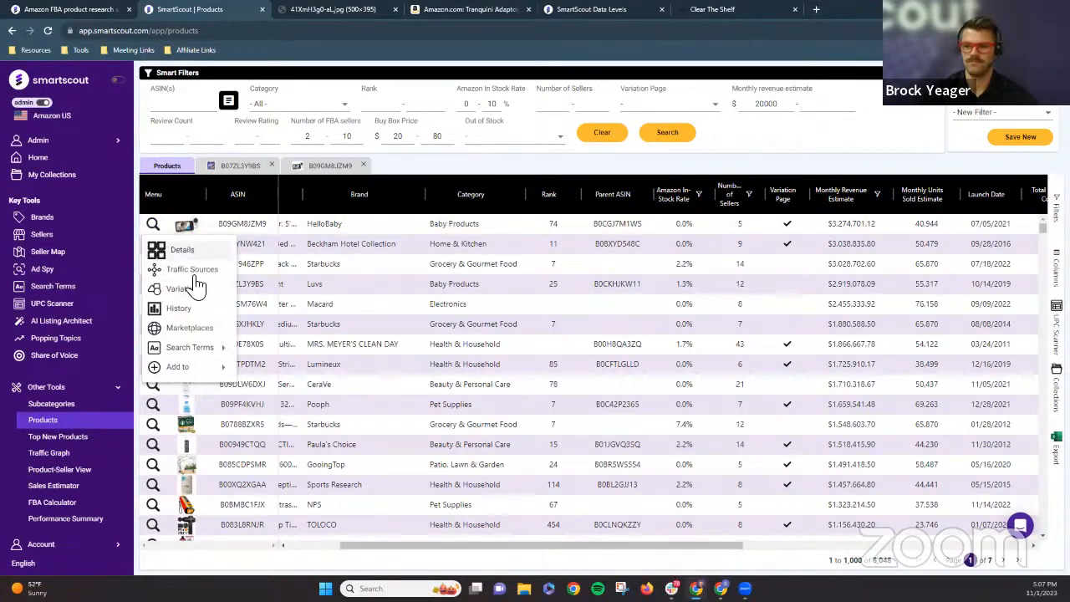
{"action": "left_click", "coordinate": [435, 170]}
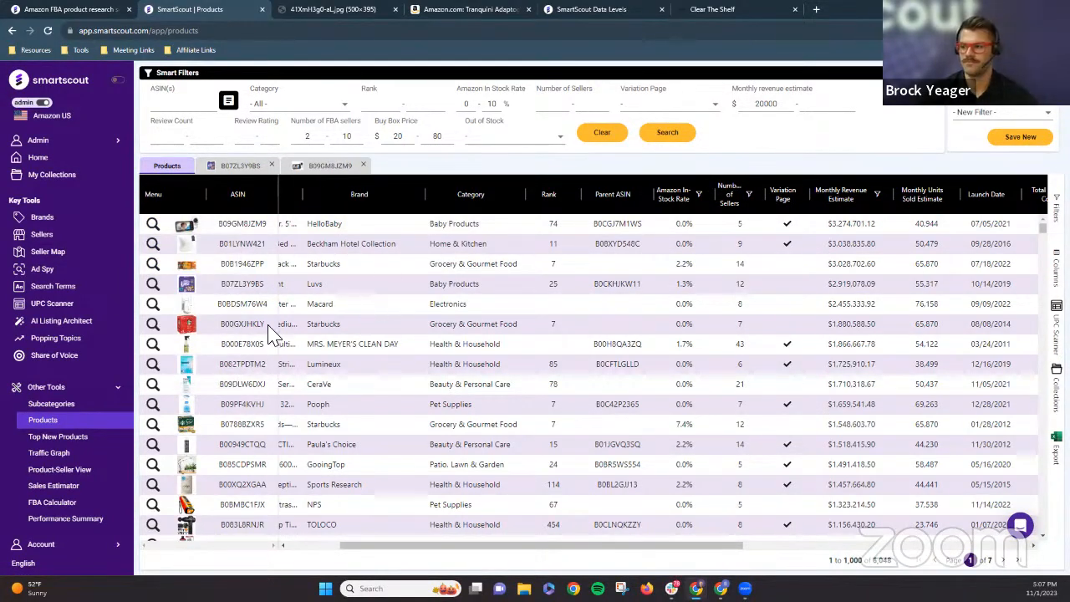
{"action": "scroll", "coordinate": [201, 384], "scroll_direction": "down", "scroll_amount": 1}
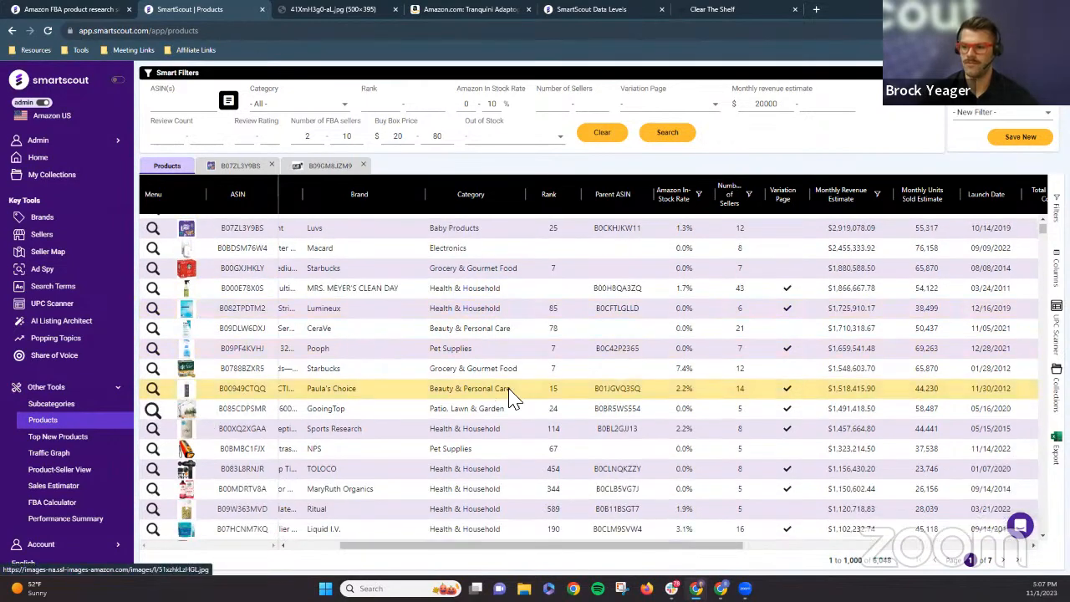
{"action": "scroll", "coordinate": [515, 394], "scroll_direction": "up", "scroll_amount": 1}
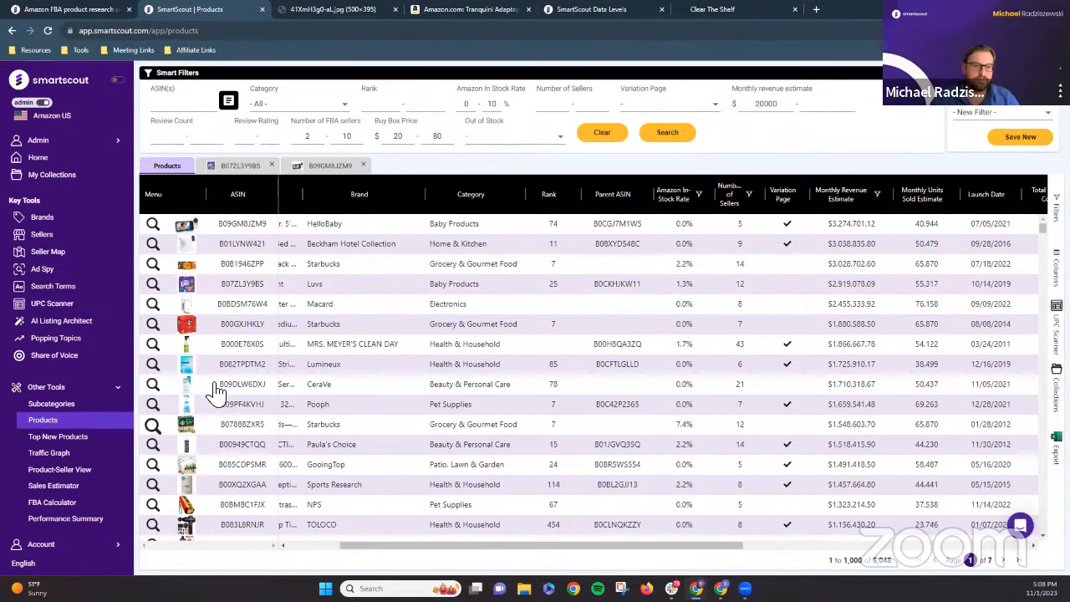
- Review the Amazon listing of the Beckham Hotel Collection pillows B01LYNW421 and return to the product results
{"action": "left_click", "coordinate": [242, 248]}
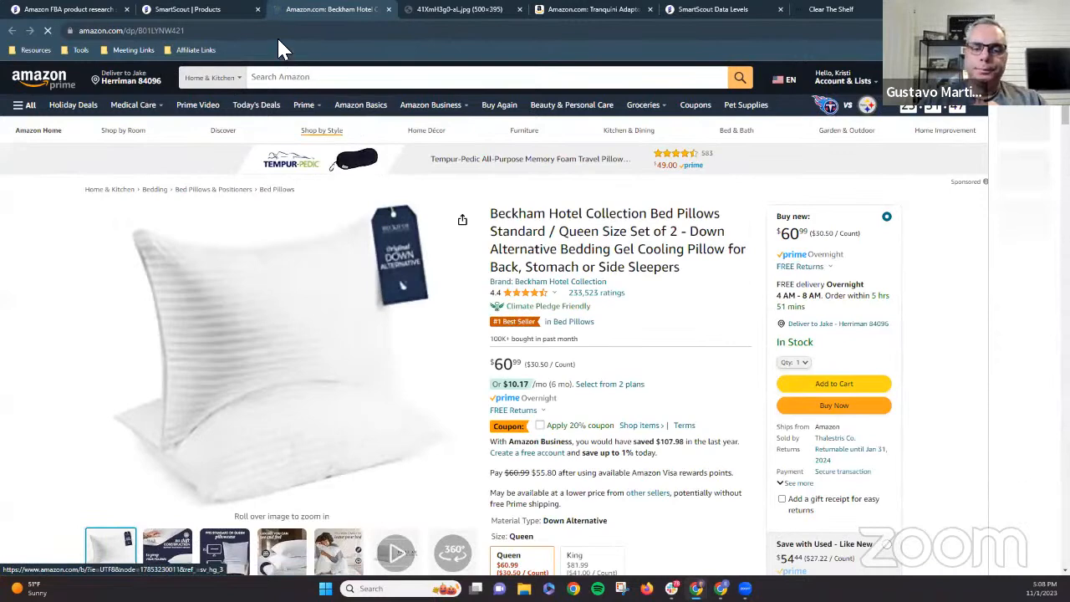
{"action": "scroll", "coordinate": [376, 217], "scroll_direction": "down", "scroll_amount": 2}
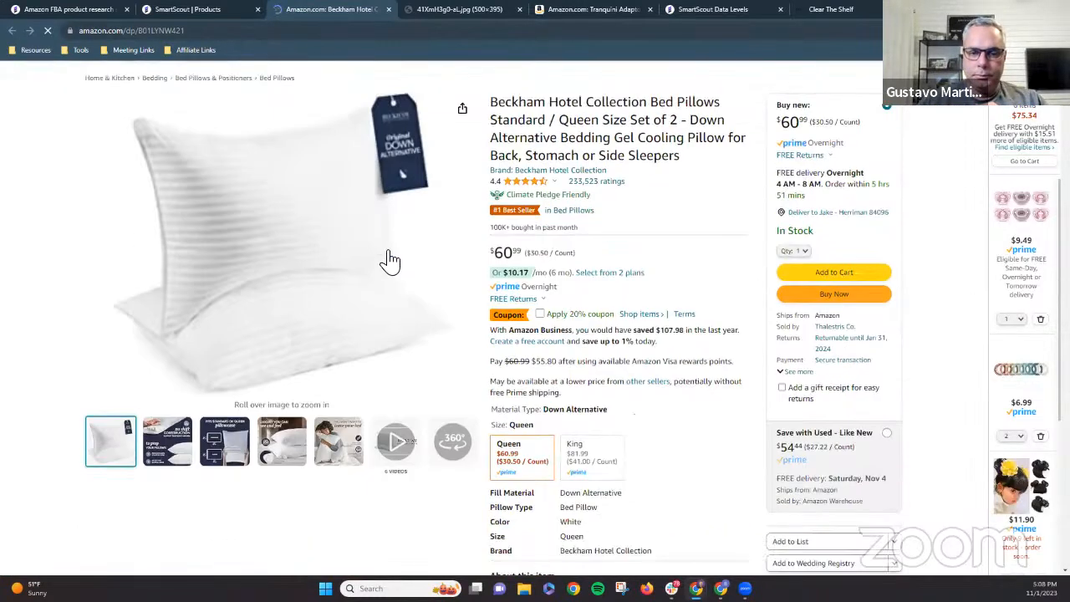
{"action": "left_click", "coordinate": [189, 10]}
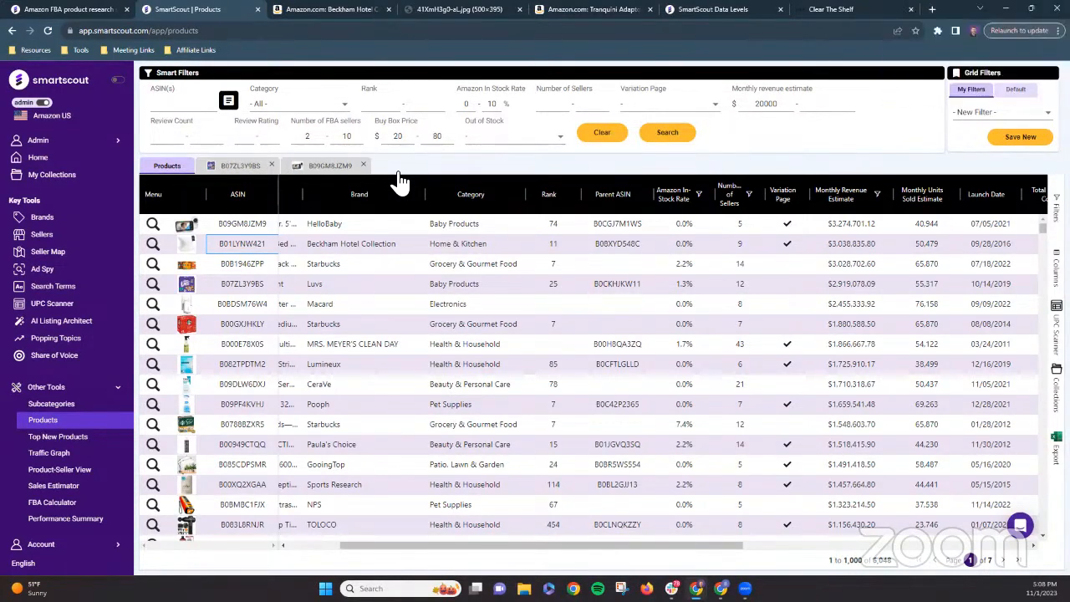
- Compare the monthly pricing plans on the SmartScout website, and return to the product results to view their ratings columns
{"action": "left_click", "coordinate": [95, 17]}
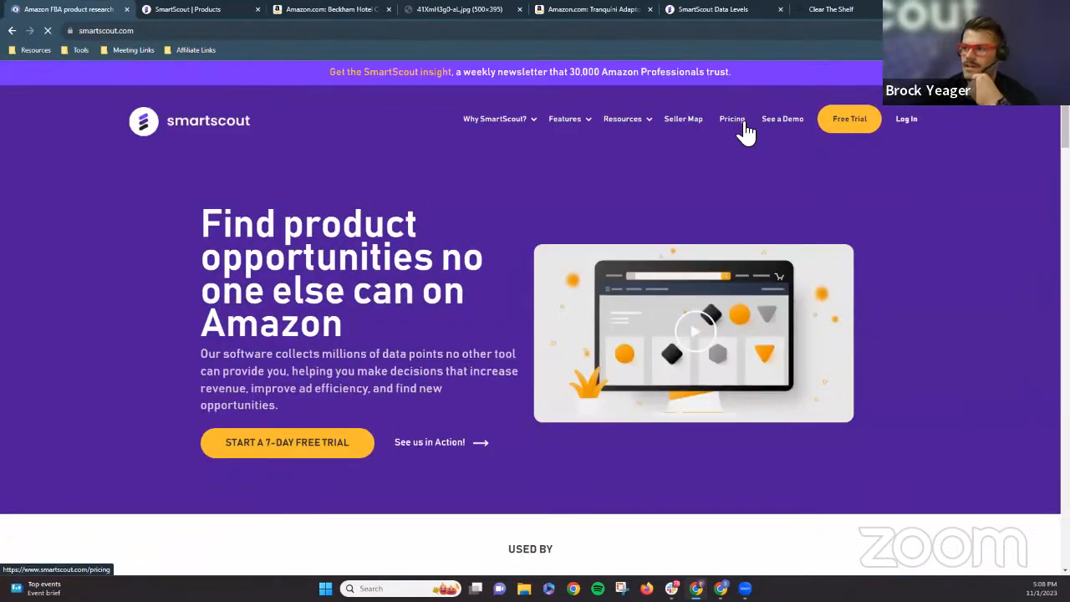
{"action": "left_click", "coordinate": [732, 125]}
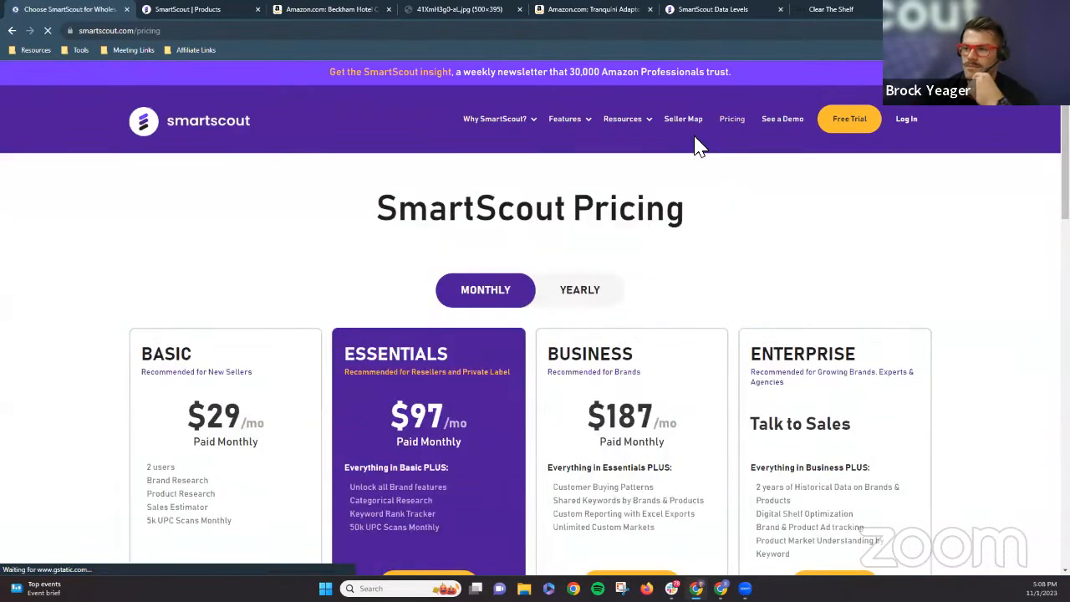
{"action": "scroll", "coordinate": [641, 242], "scroll_direction": "down", "scroll_amount": 4}
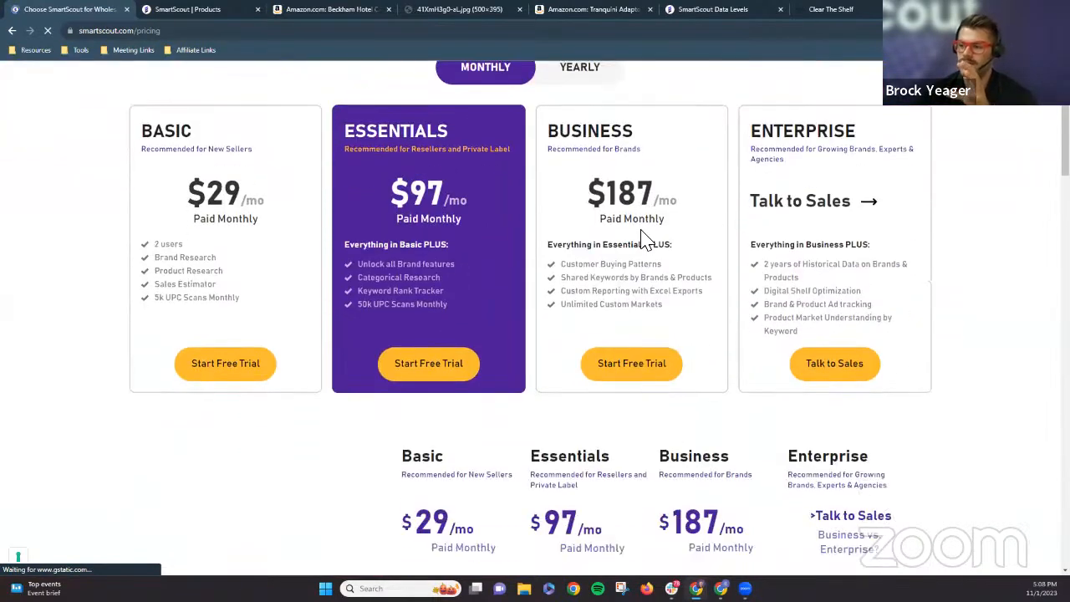
{"action": "scroll", "coordinate": [642, 229], "scroll_direction": "down", "scroll_amount": 2}
{"action": "scroll", "coordinate": [641, 217], "scroll_direction": "up", "scroll_amount": 3}
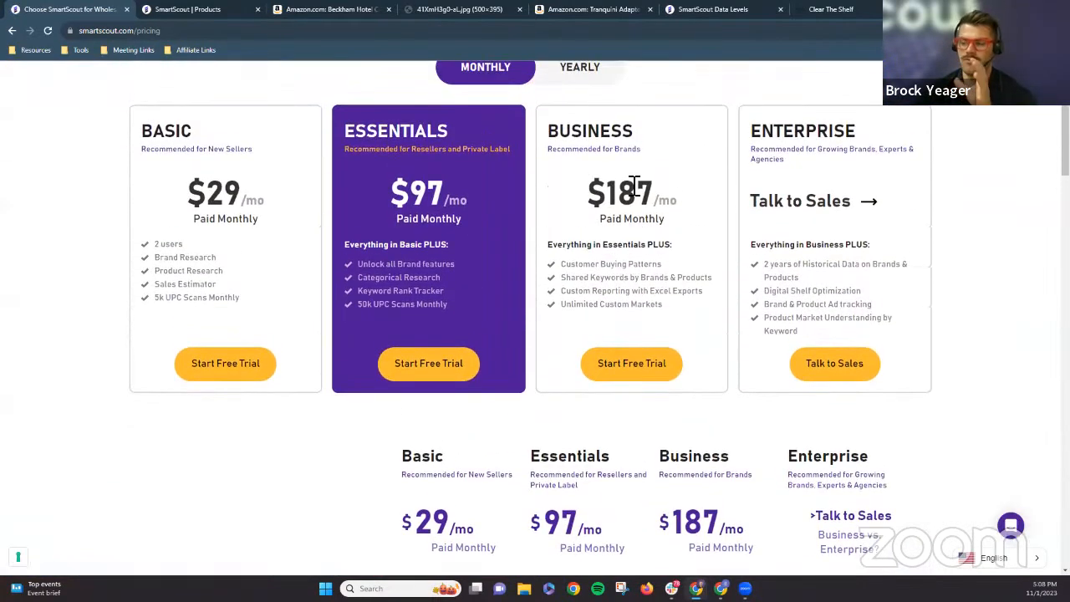
{"action": "scroll", "coordinate": [635, 210], "scroll_direction": "up", "scroll_amount": 1}
{"action": "scroll", "coordinate": [635, 210], "scroll_direction": "down", "scroll_amount": 1}
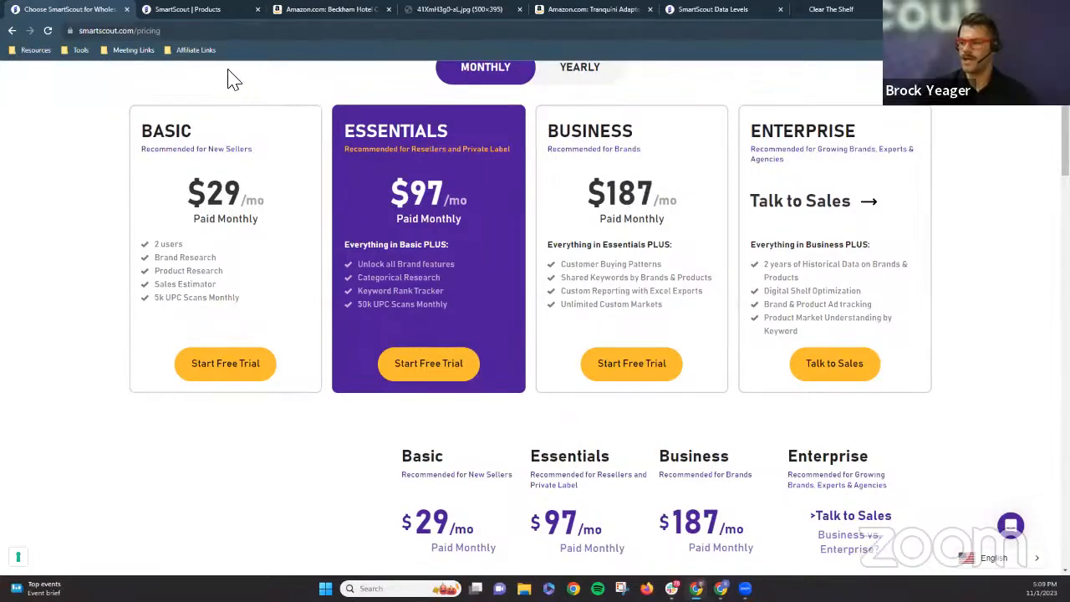
{"action": "left_click", "coordinate": [183, 11]}
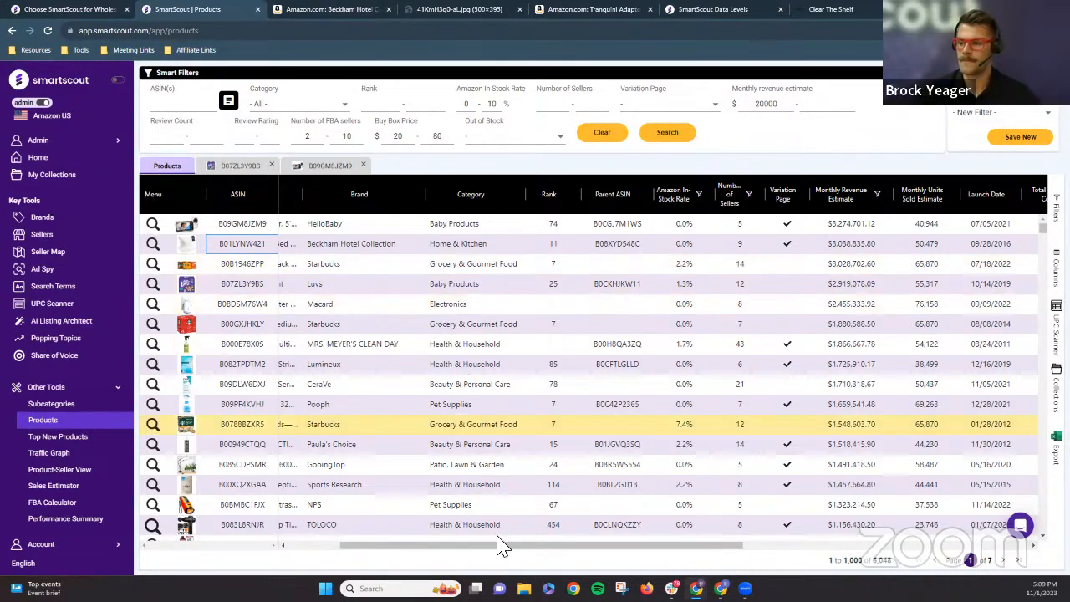
{"action": "left_click_drag", "start_coordinate": [499, 547], "coordinate": [605, 545]}
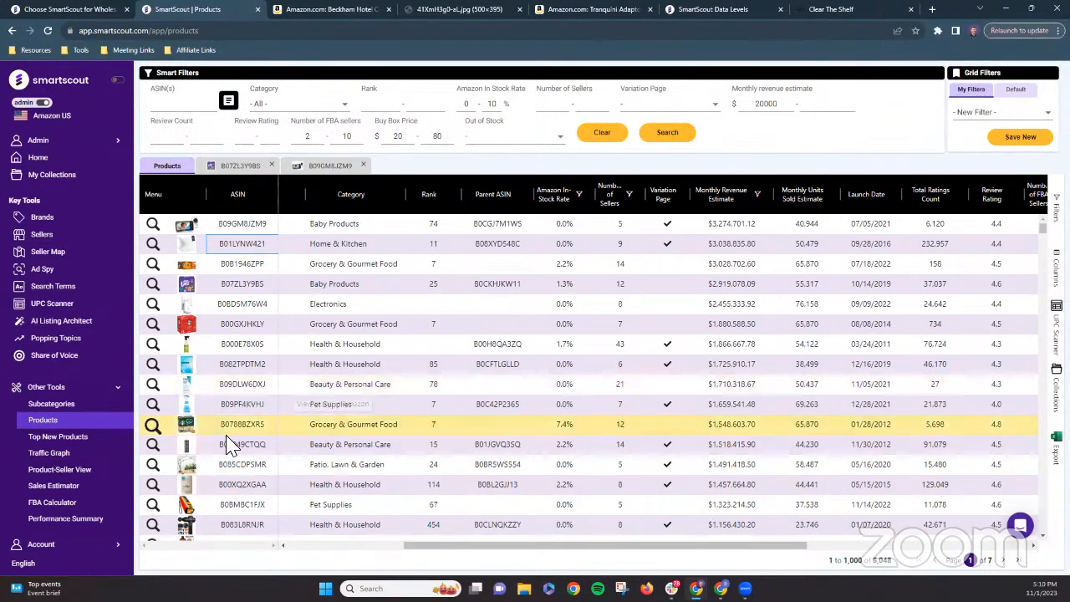
- Estimate monthly sales in the Sales Estimator for the Appliances category at a Best Sellers Rank of 46
{"action": "left_click", "coordinate": [103, 488]}
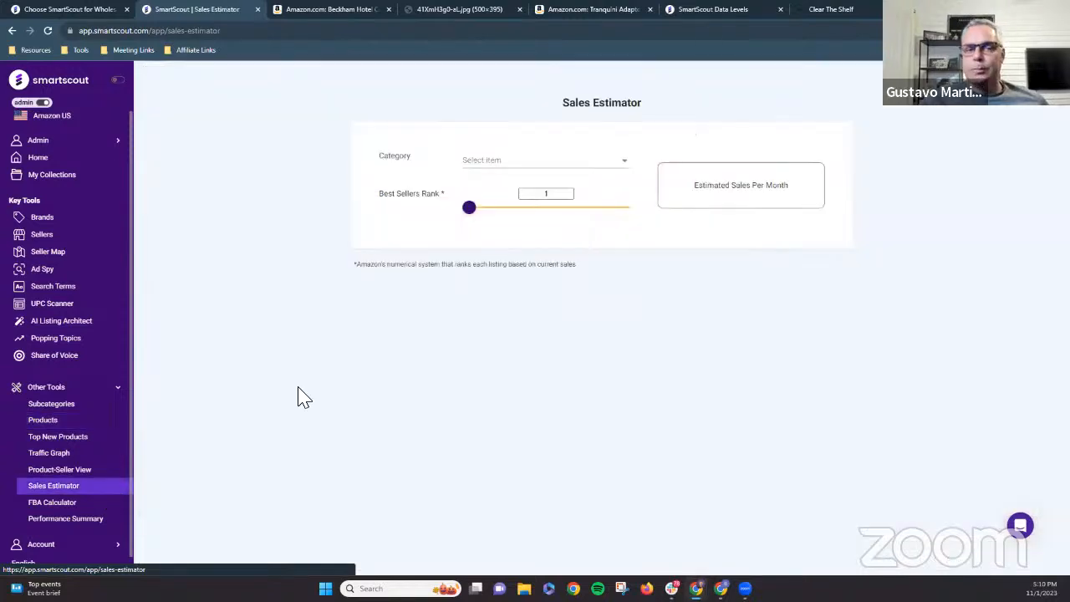
{"action": "left_click", "coordinate": [627, 171]}
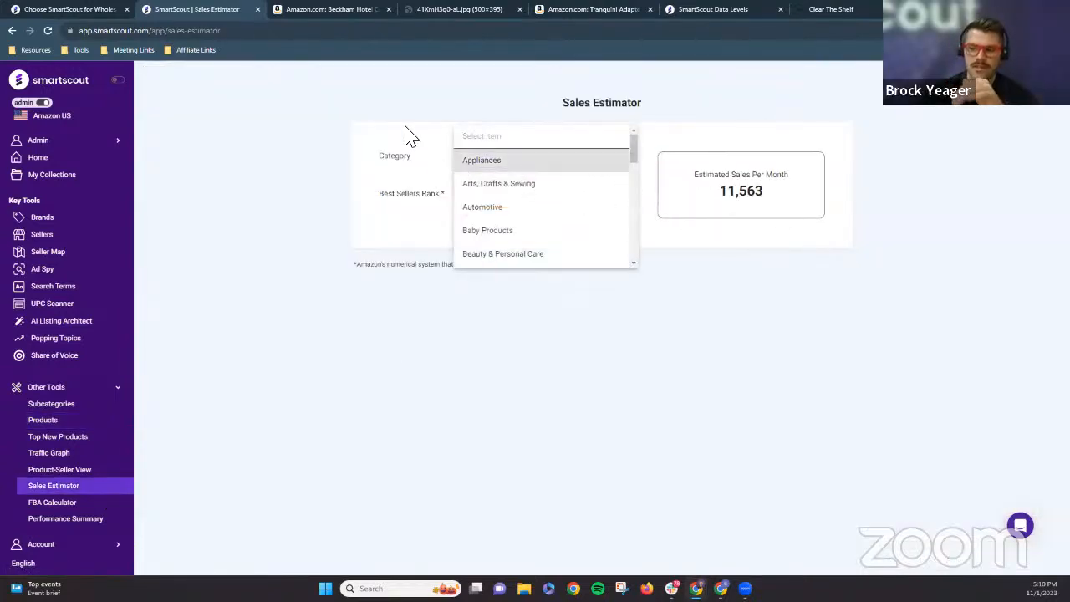
{"action": "left_click", "coordinate": [451, 184]}
{"action": "left_click_drag", "start_coordinate": [468, 210], "coordinate": [537, 220]}
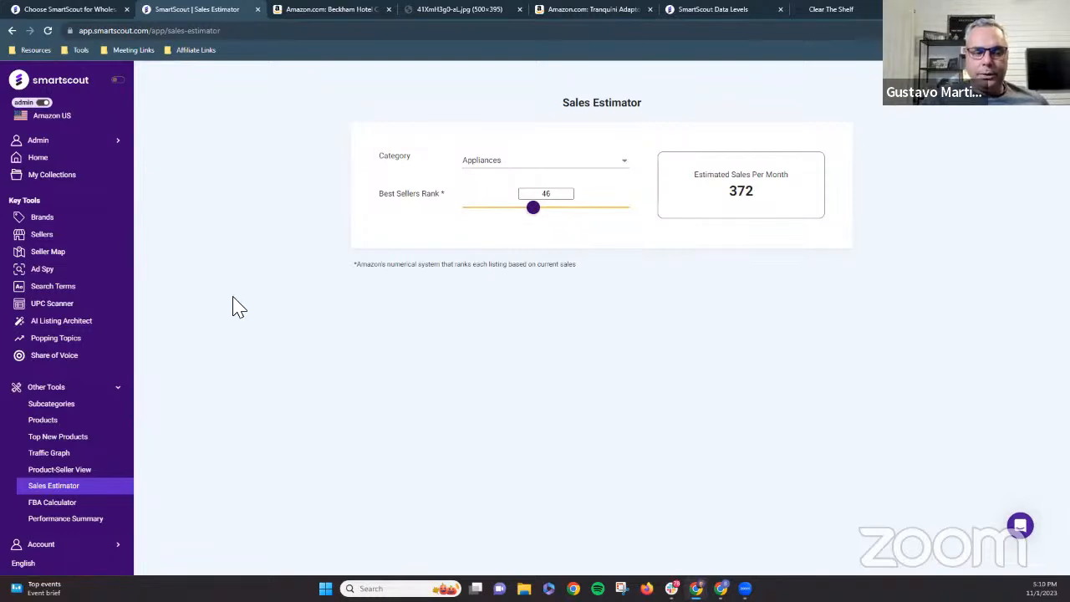
- Examine Next Lower Tier 1 in the FBA Calculator: the median side, FBA fee, storage fee and additional profit
{"action": "left_click", "coordinate": [99, 505]}
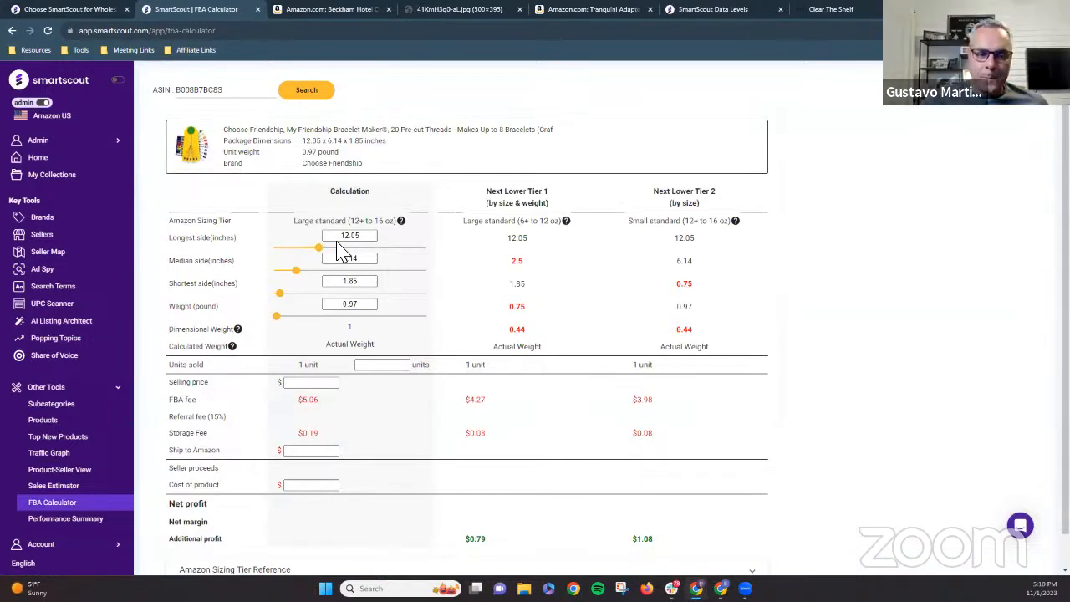
{"action": "scroll", "coordinate": [398, 210], "scroll_direction": "down", "scroll_amount": 1}
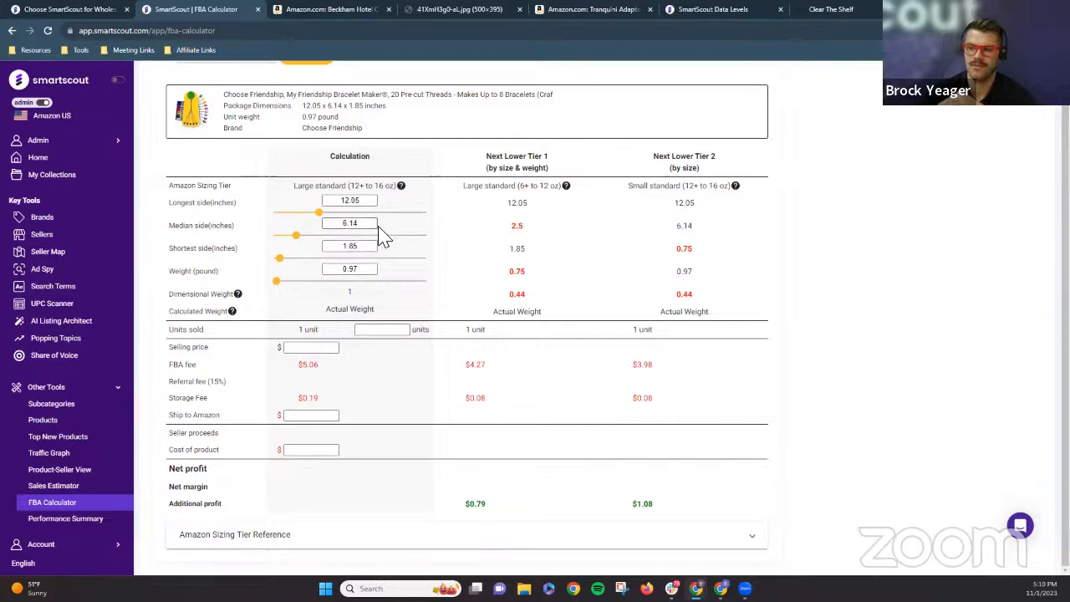
{"action": "left_click_drag", "start_coordinate": [502, 226], "coordinate": [526, 232]}
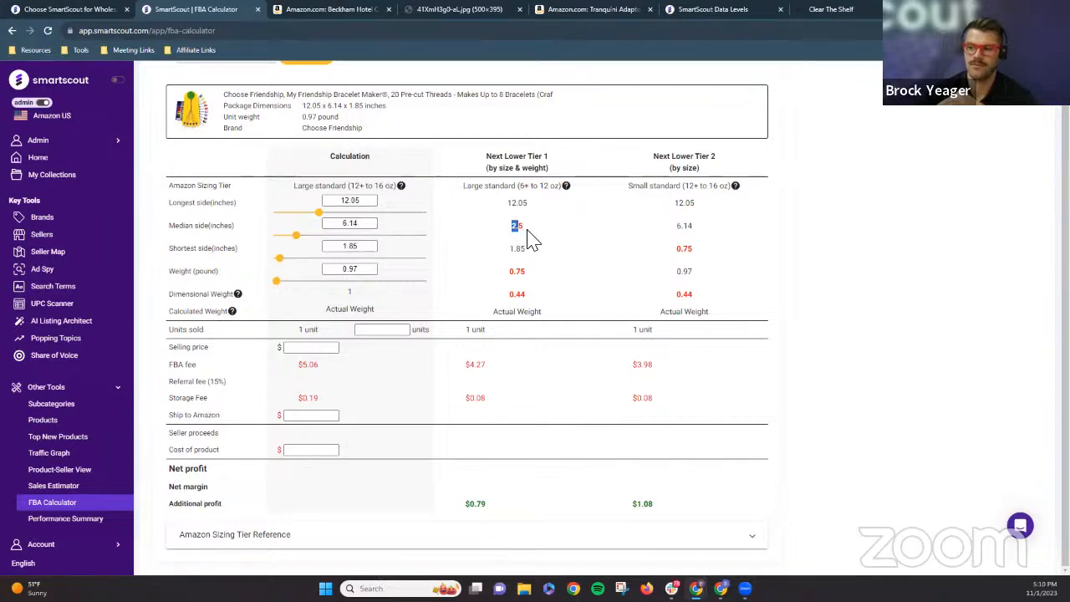
{"action": "double_click", "coordinate": [473, 368]}
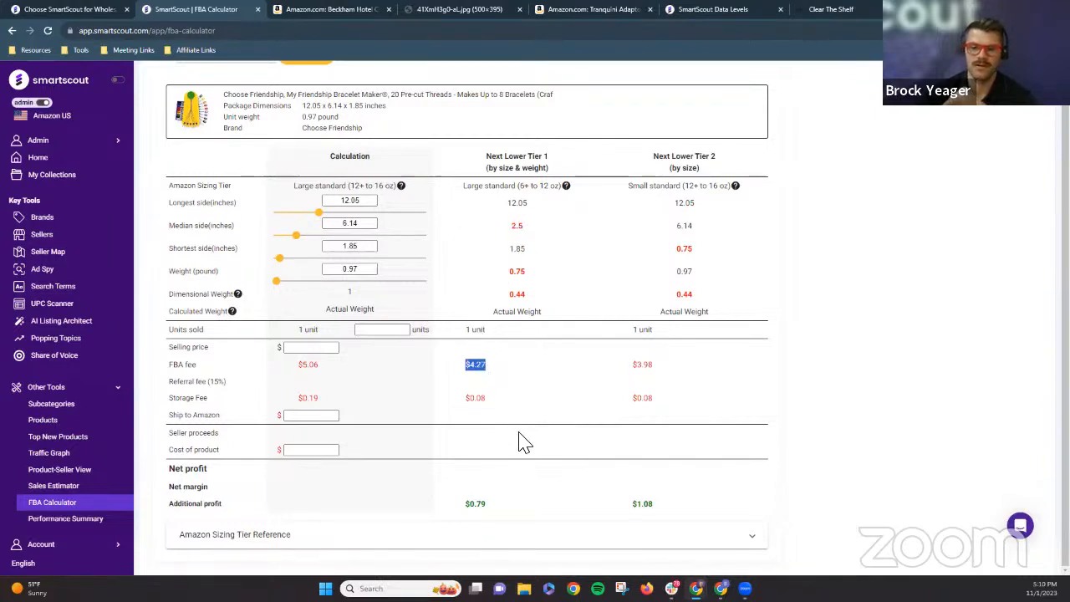
{"action": "double_click", "coordinate": [470, 398]}
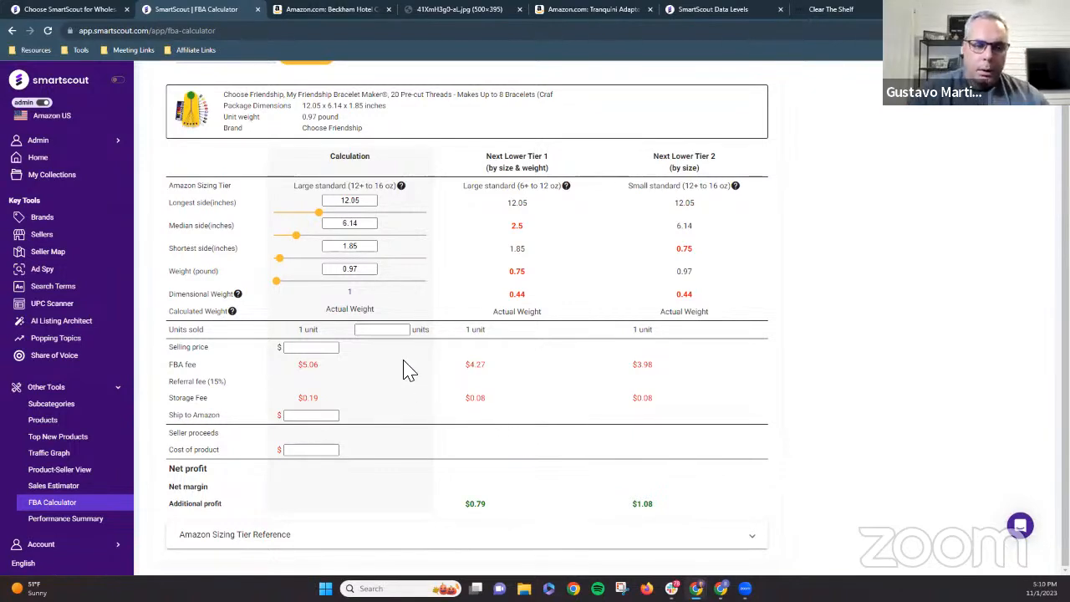
{"action": "double_click", "coordinate": [475, 503]}
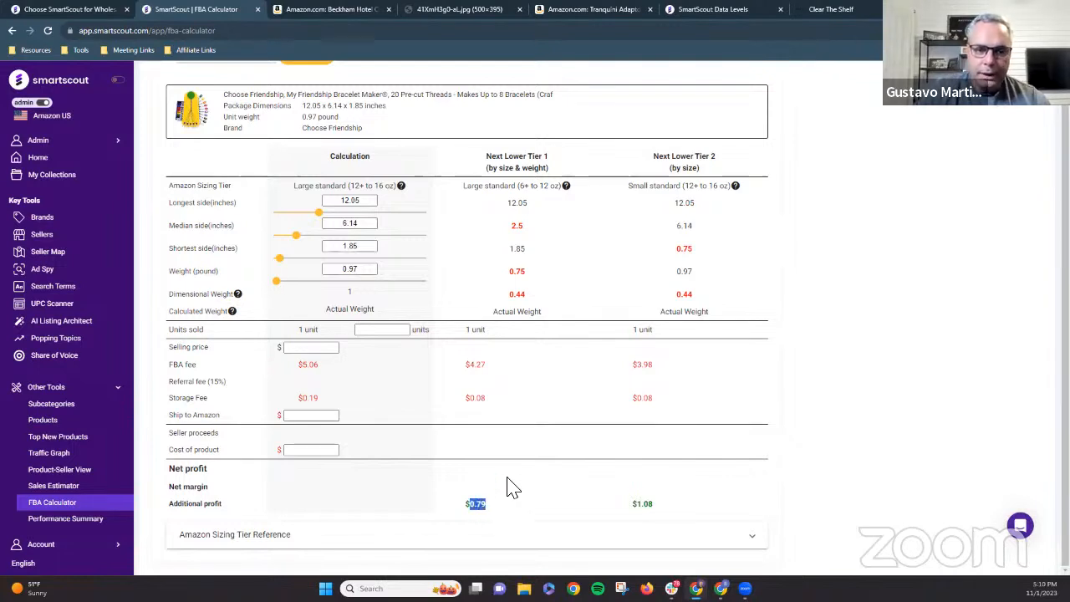